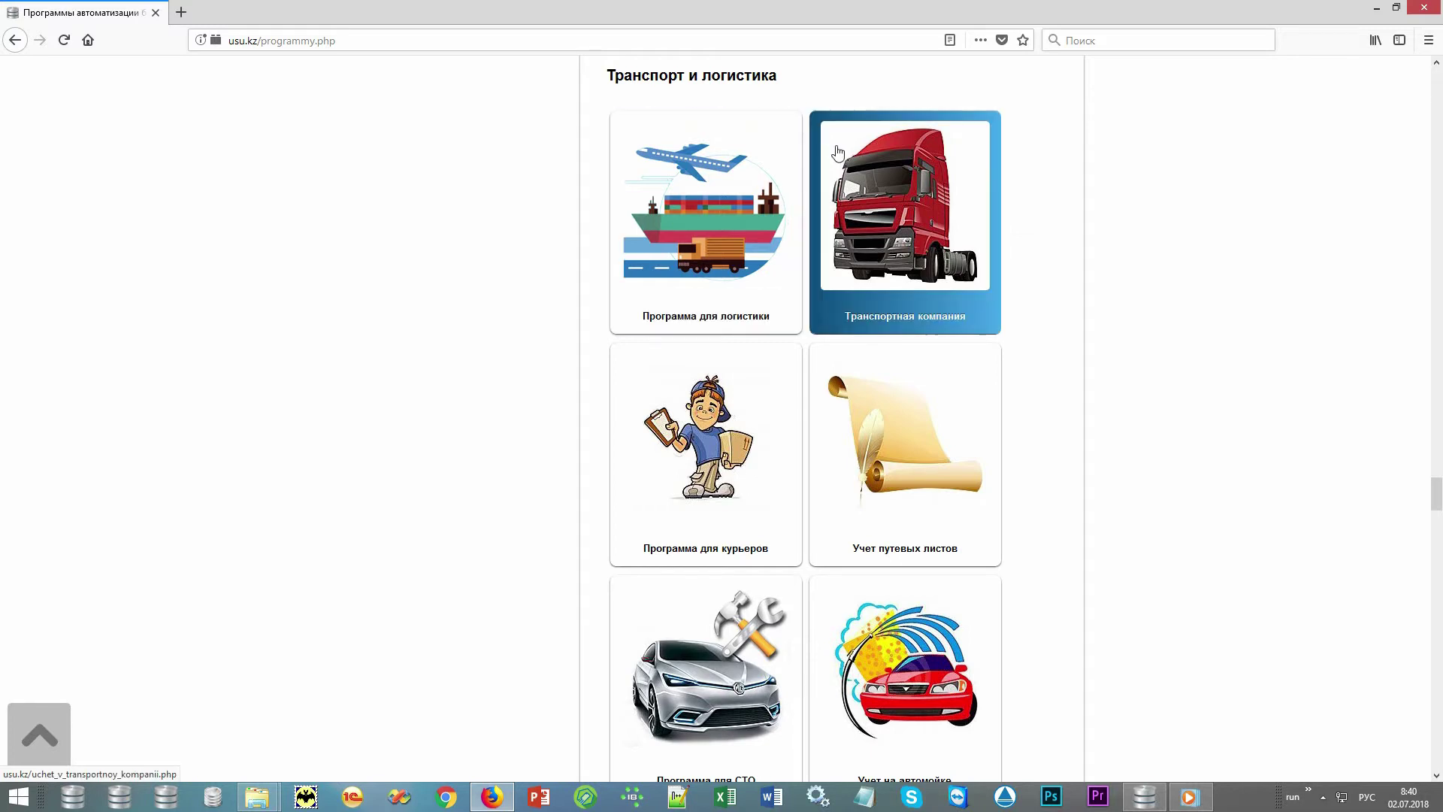
left_click(773, 150)
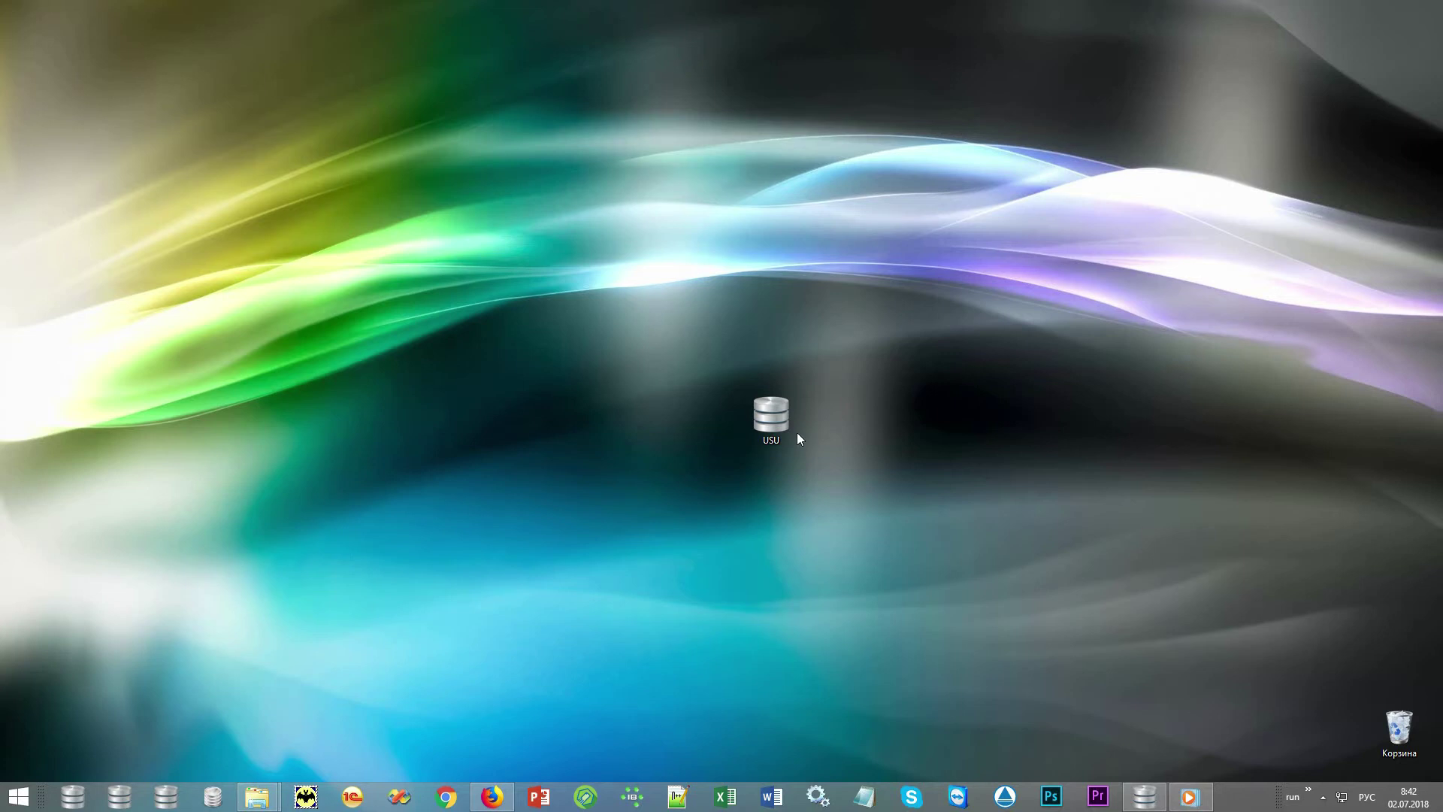
Launch USU from the desktop and sign in by entering the user name, the account password and the role MAIN.
double_click(775, 417)
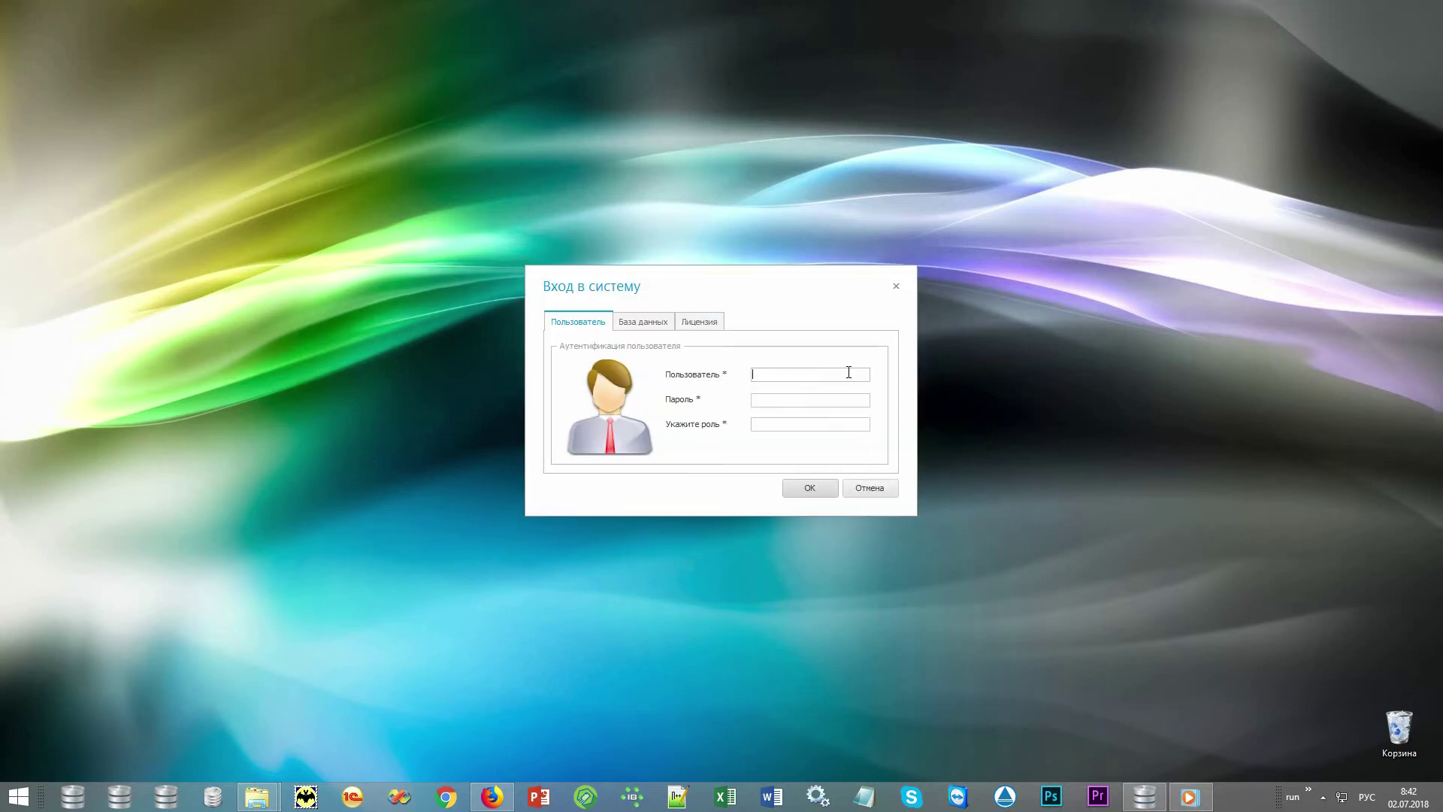
key("alt+shift")
type("NIKOLAY")
type("*")
left_click(846, 423)
type("MAIN")
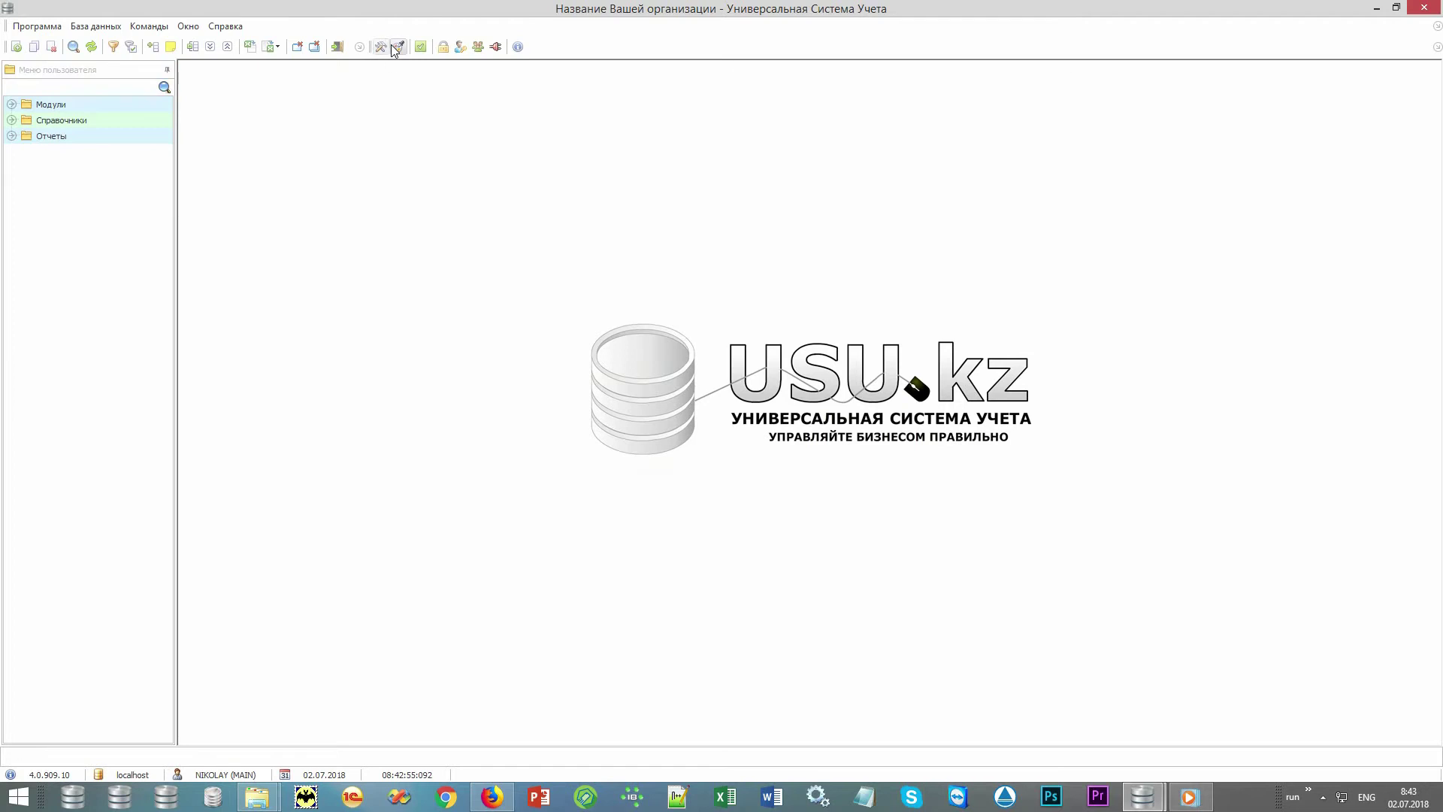
Browse the list of available interface styles and close the interface settings.
left_click(397, 48)
left_click(880, 387)
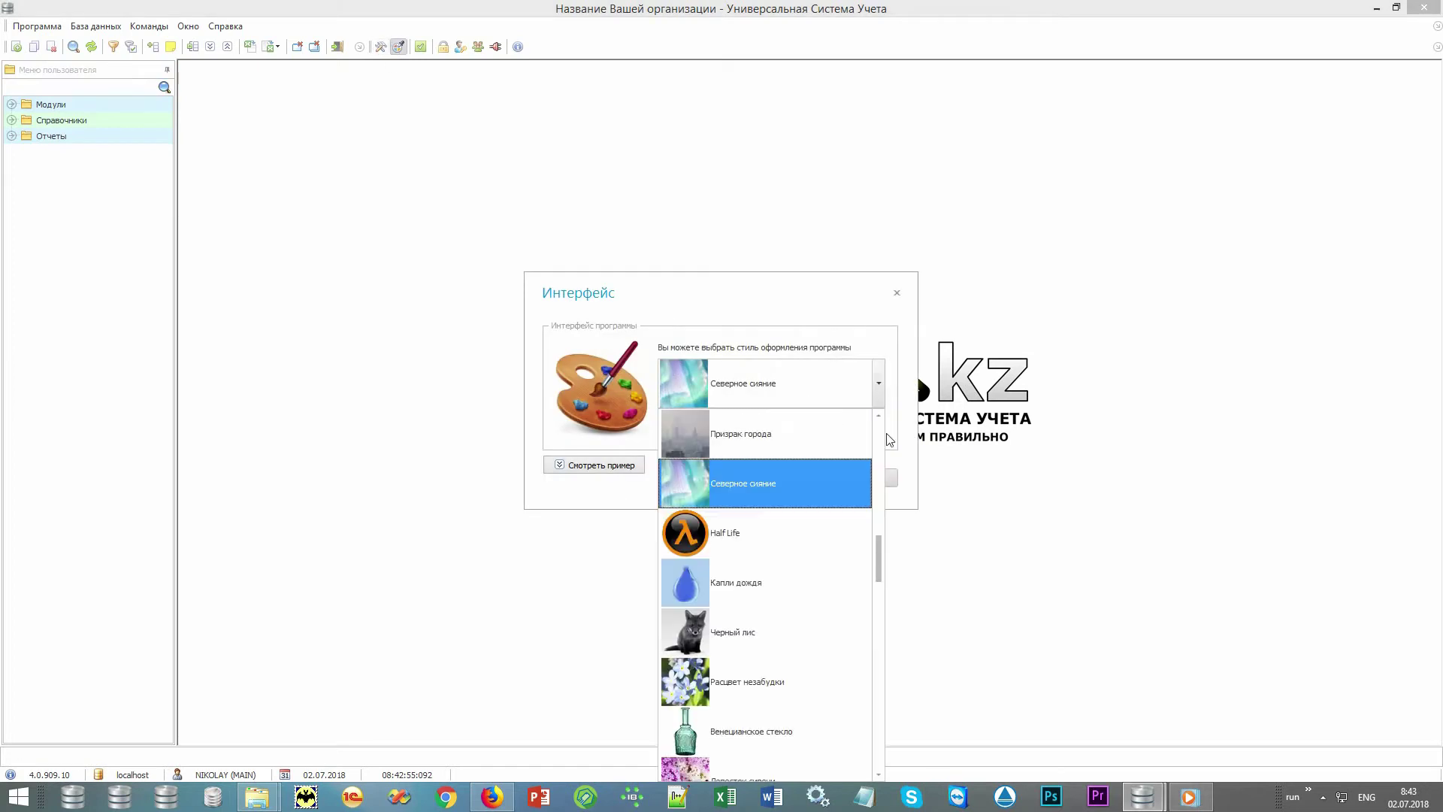
left_click_drag(884, 560, 883, 470)
left_click(905, 410)
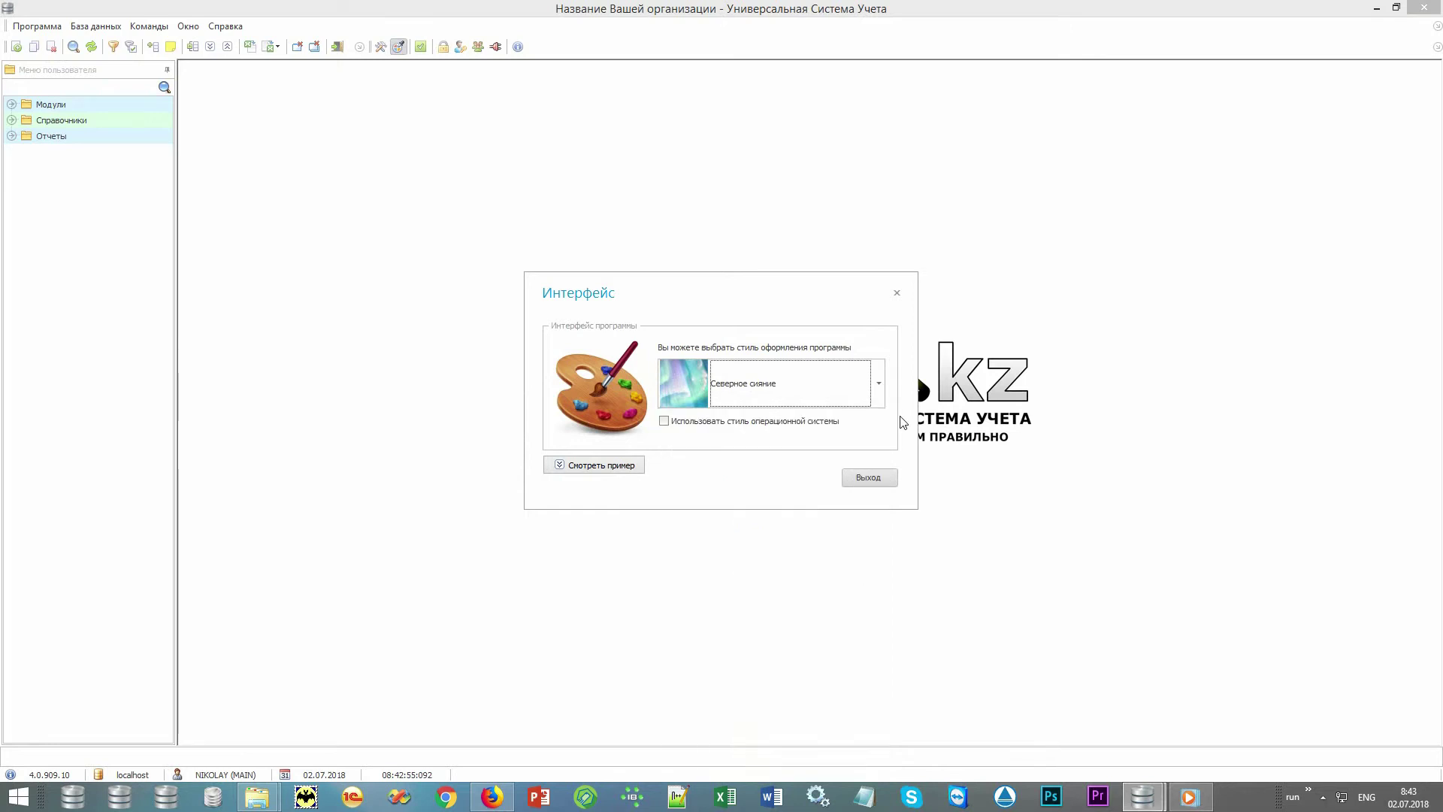
left_click(873, 480)
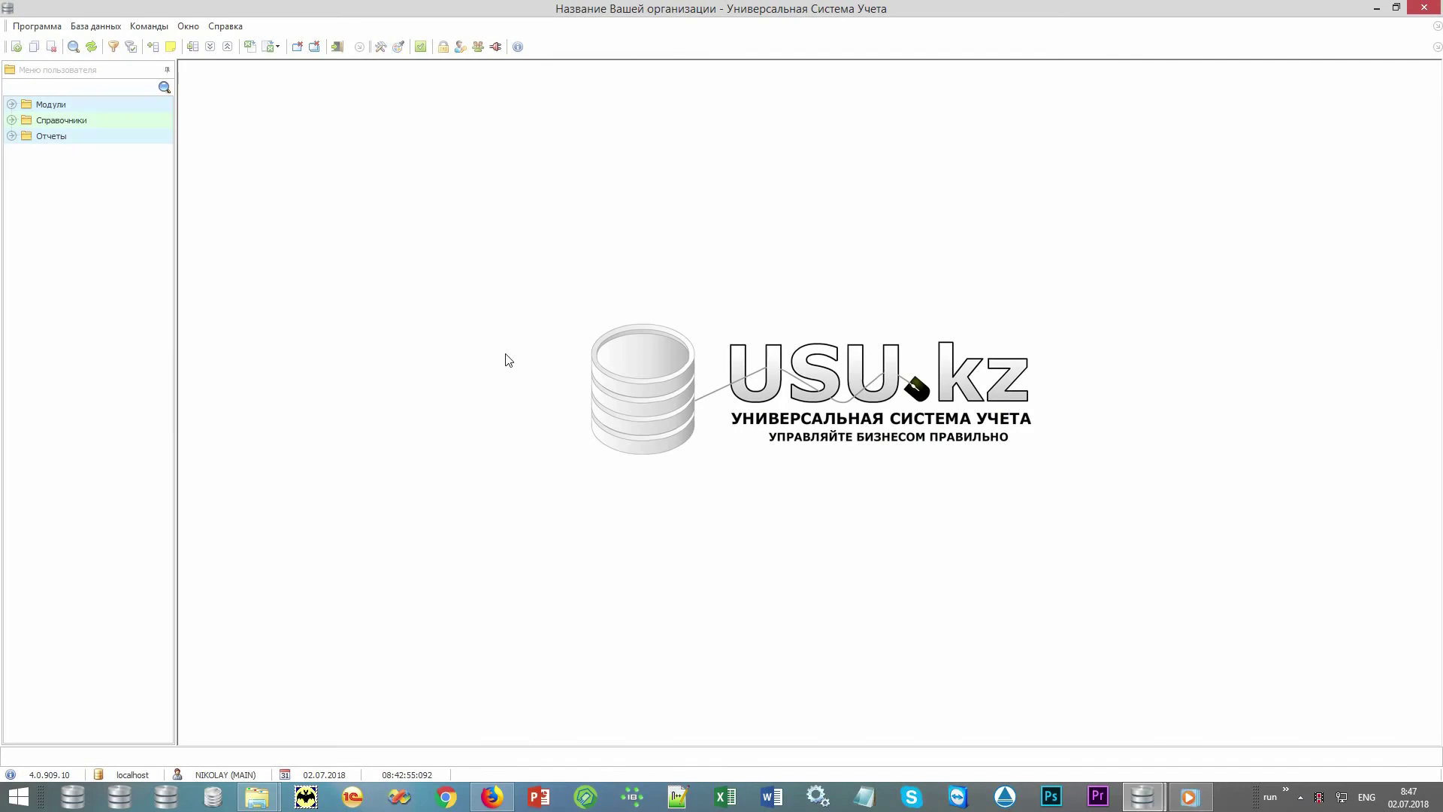
Look over the user menu's main sections: Модули, Справочники and Отчеты.
left_click(121, 73)
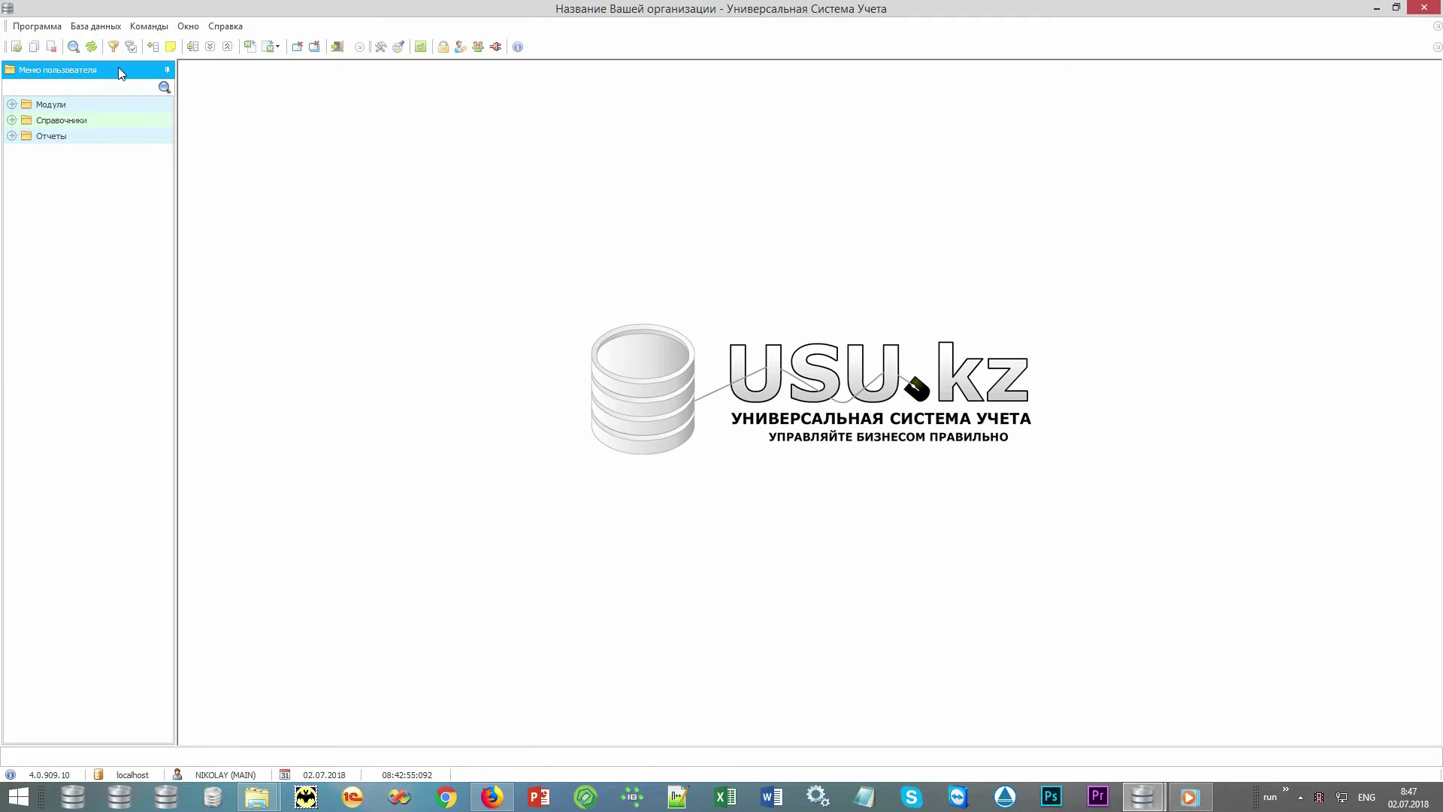
left_click(109, 106)
left_click(110, 120)
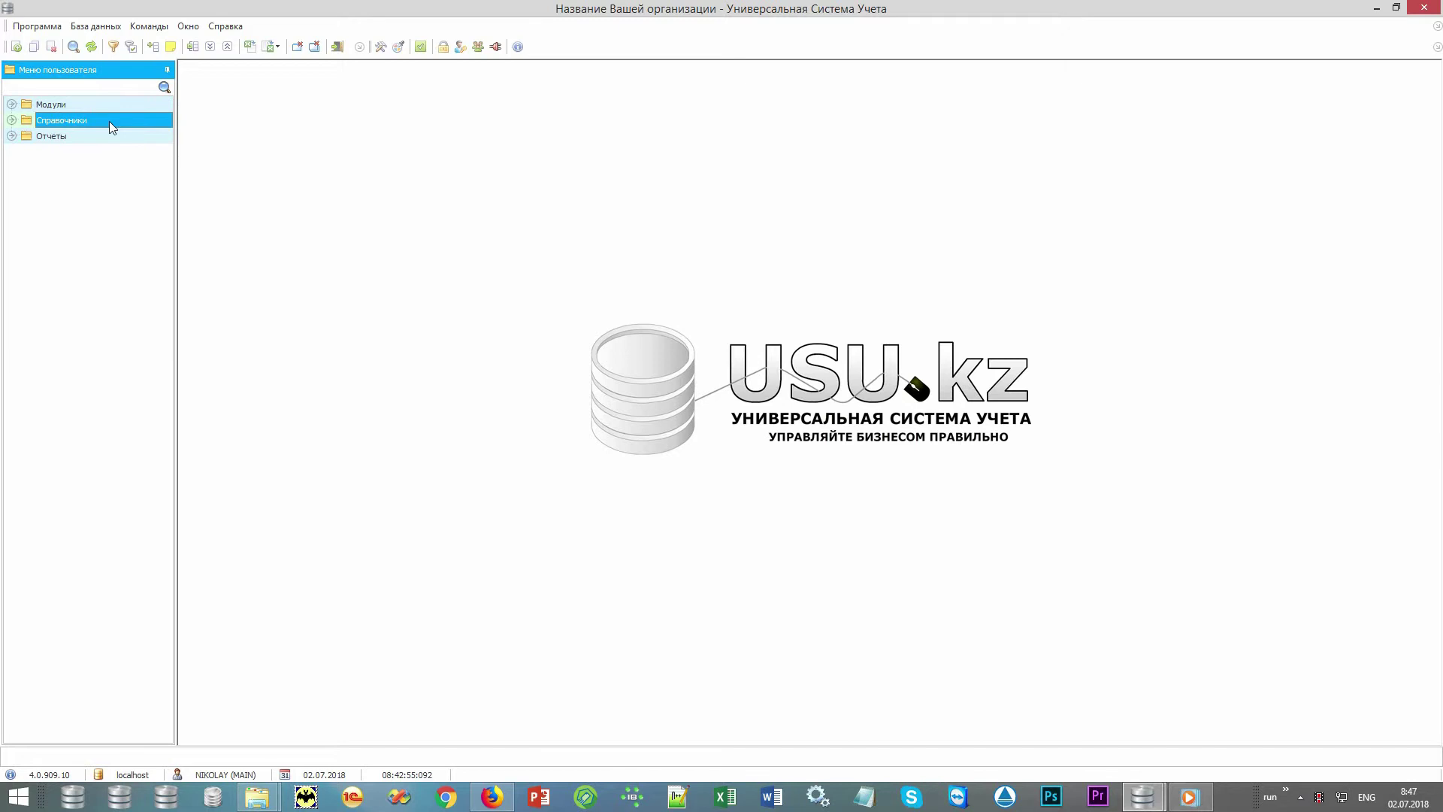
left_click(105, 137)
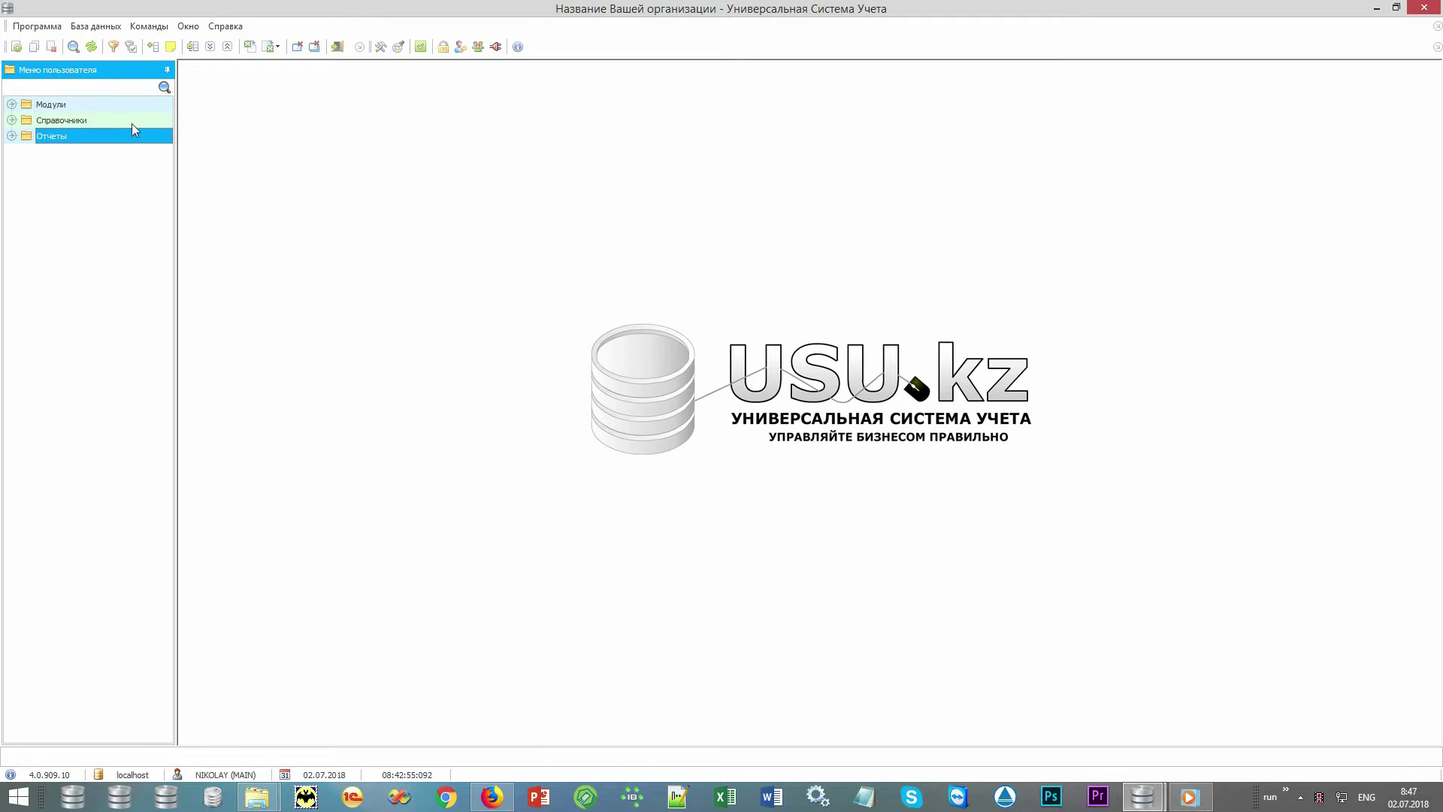
View the Валюты and Способы оплаты directories in the Деньги group of Справочники.
double_click(151, 118)
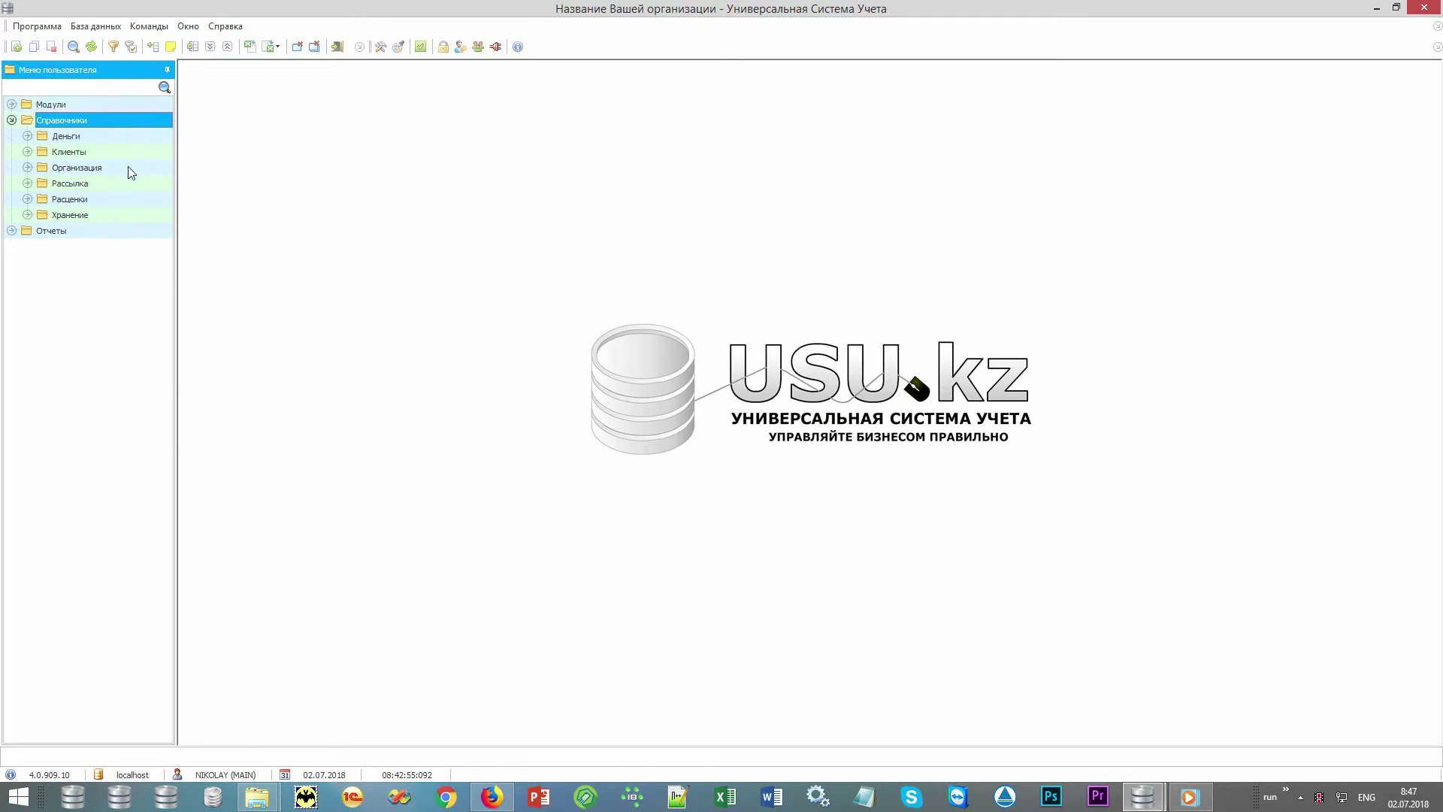
left_click(132, 135)
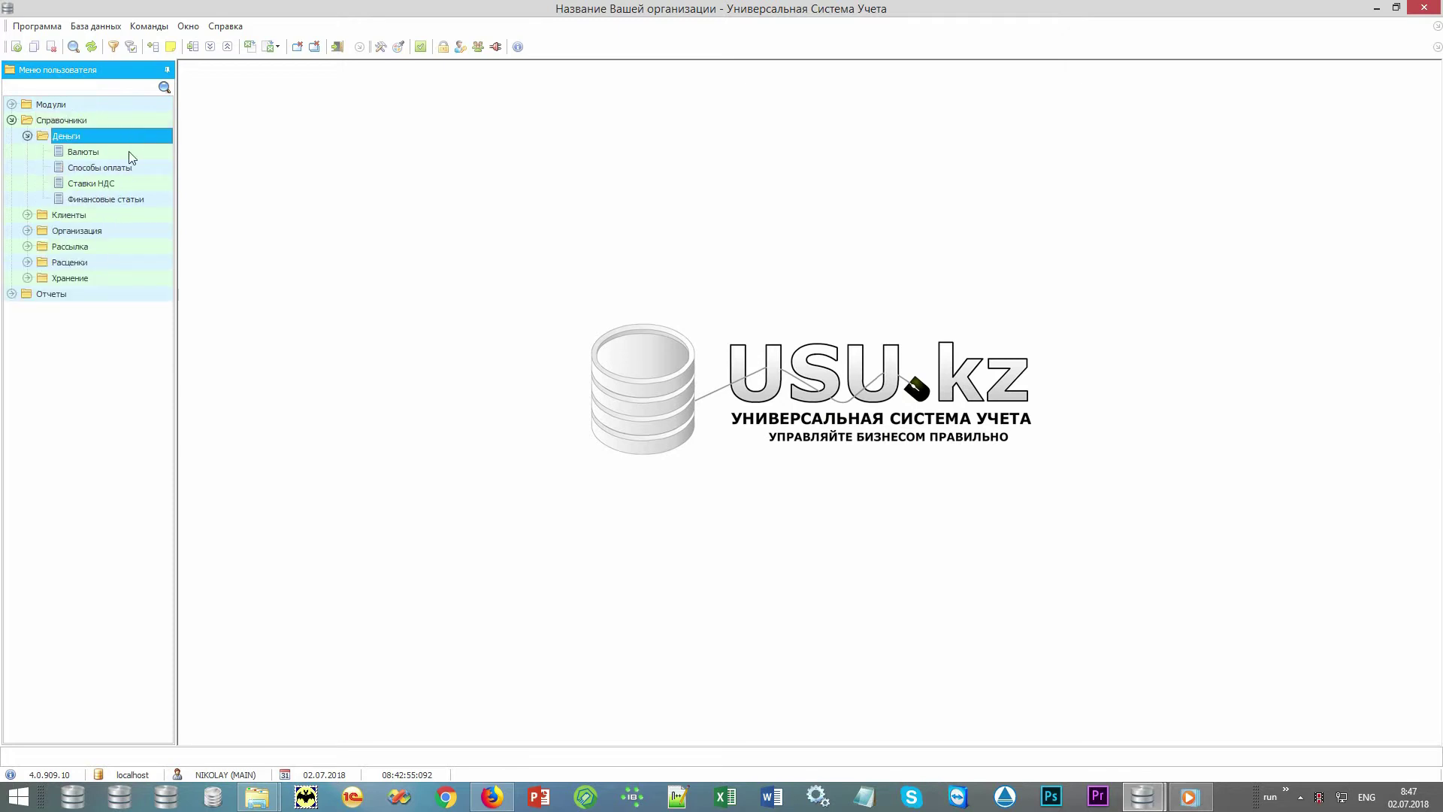
left_click(129, 152)
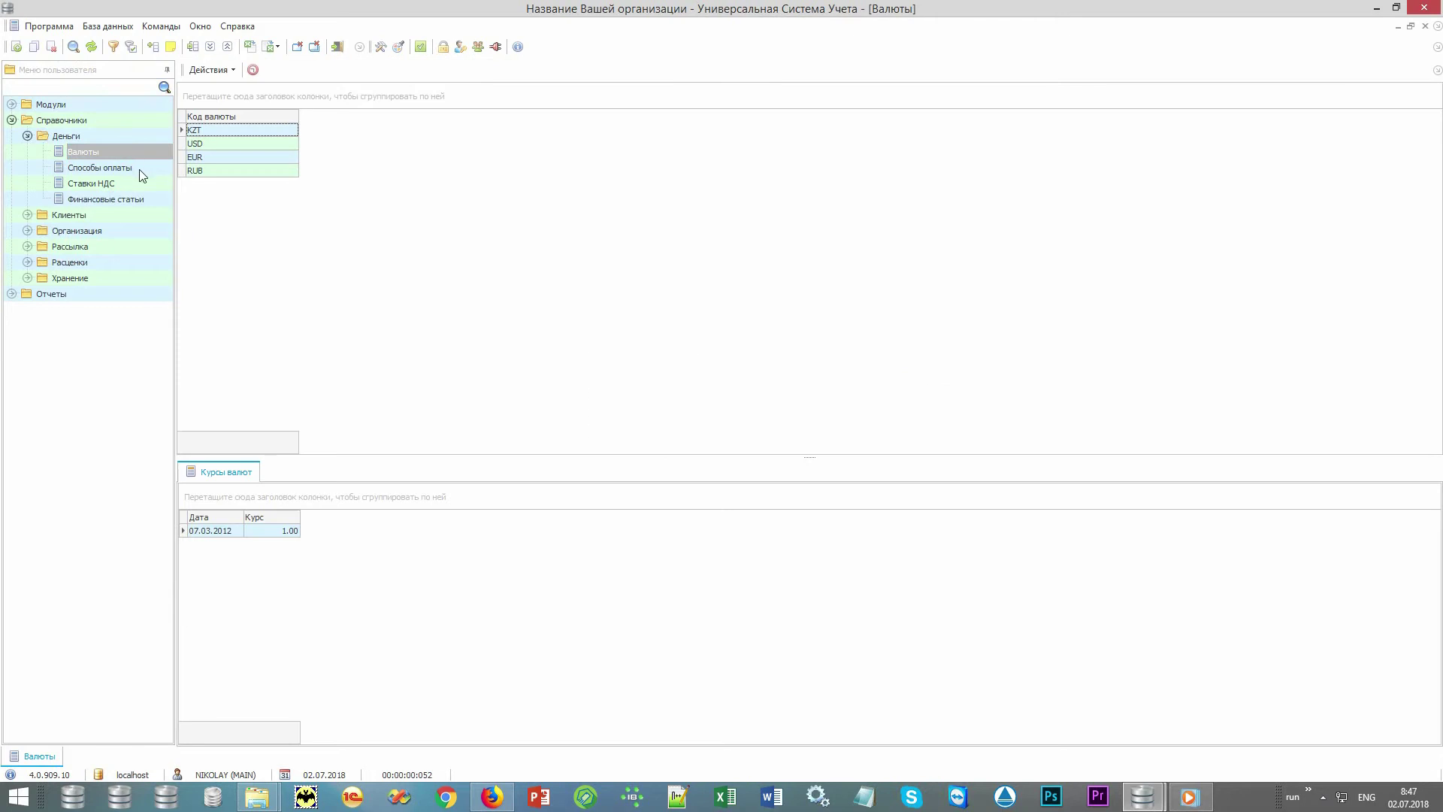
left_click(139, 168)
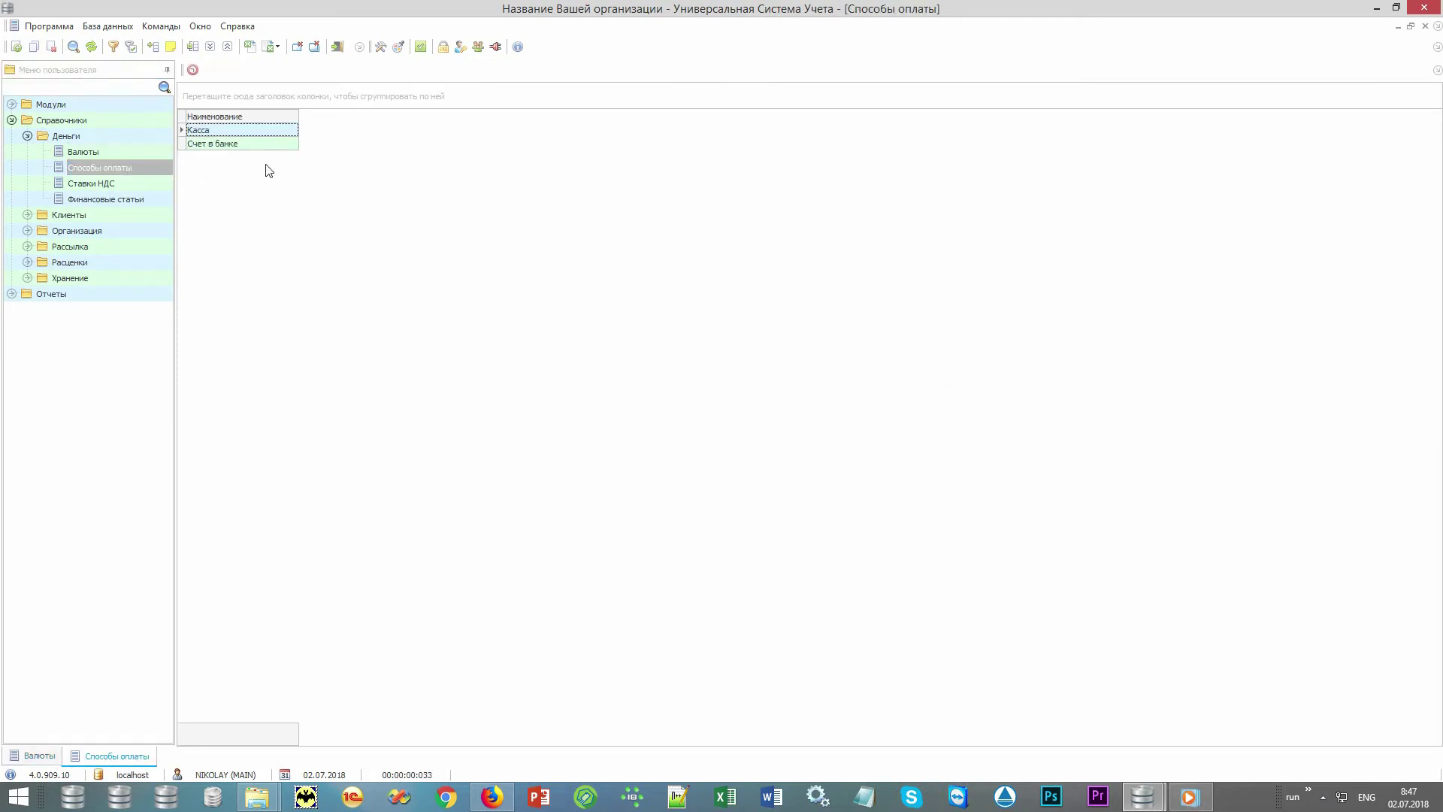
View the Категории контрагентов directory in the Клиенты group.
left_click(150, 214)
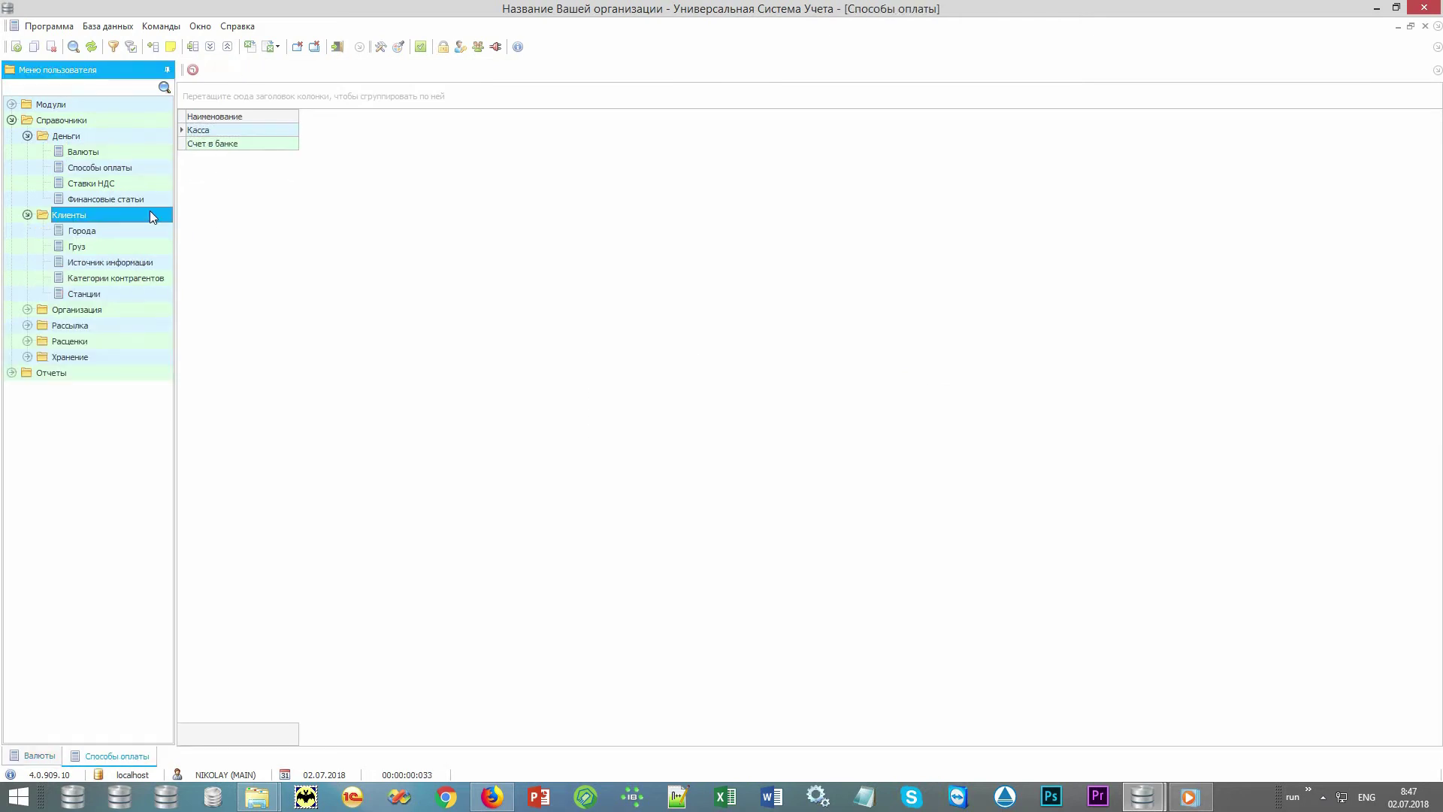
left_click(139, 278)
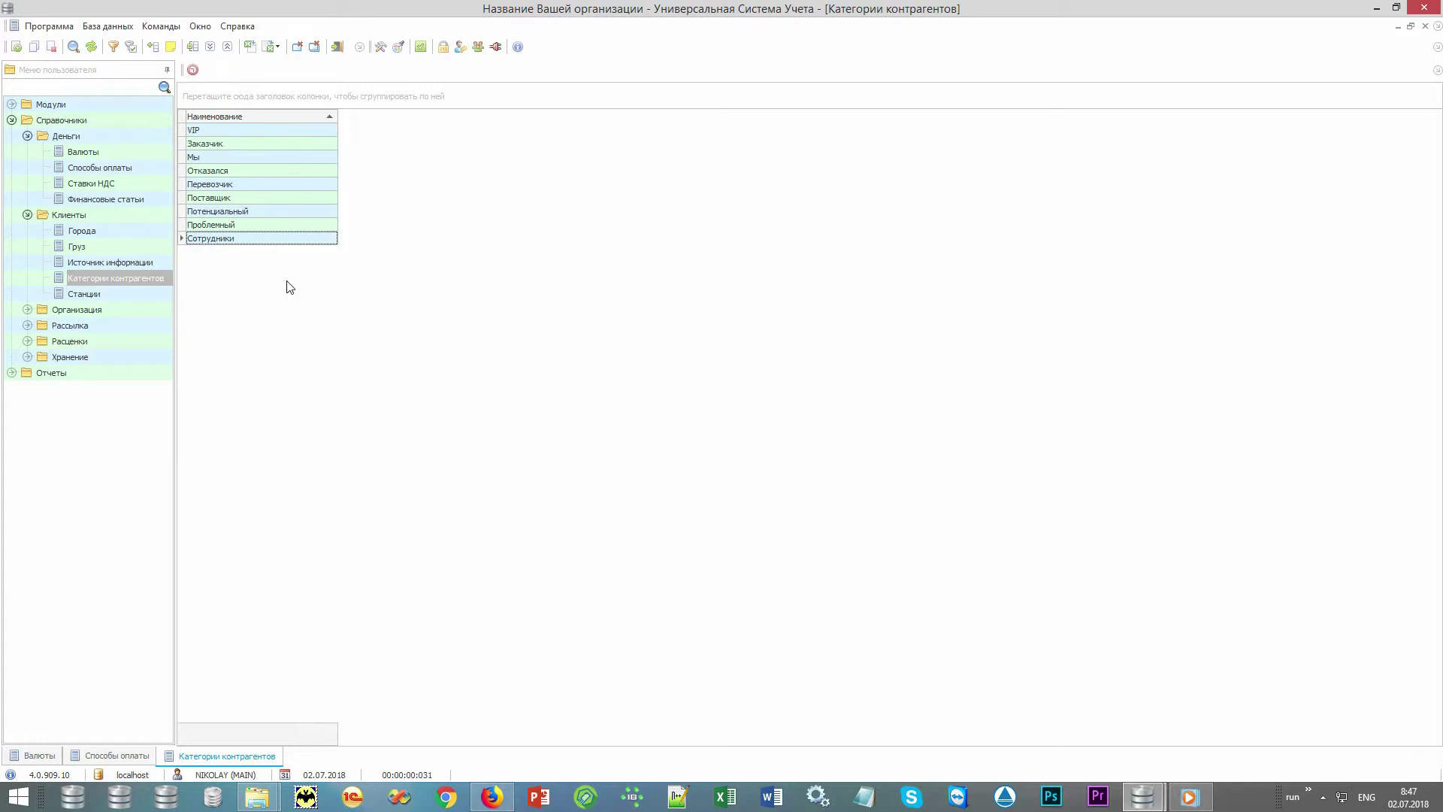
View the Отделения and Сотрудники directories in the Организация group of Справочники.
double_click(120, 309)
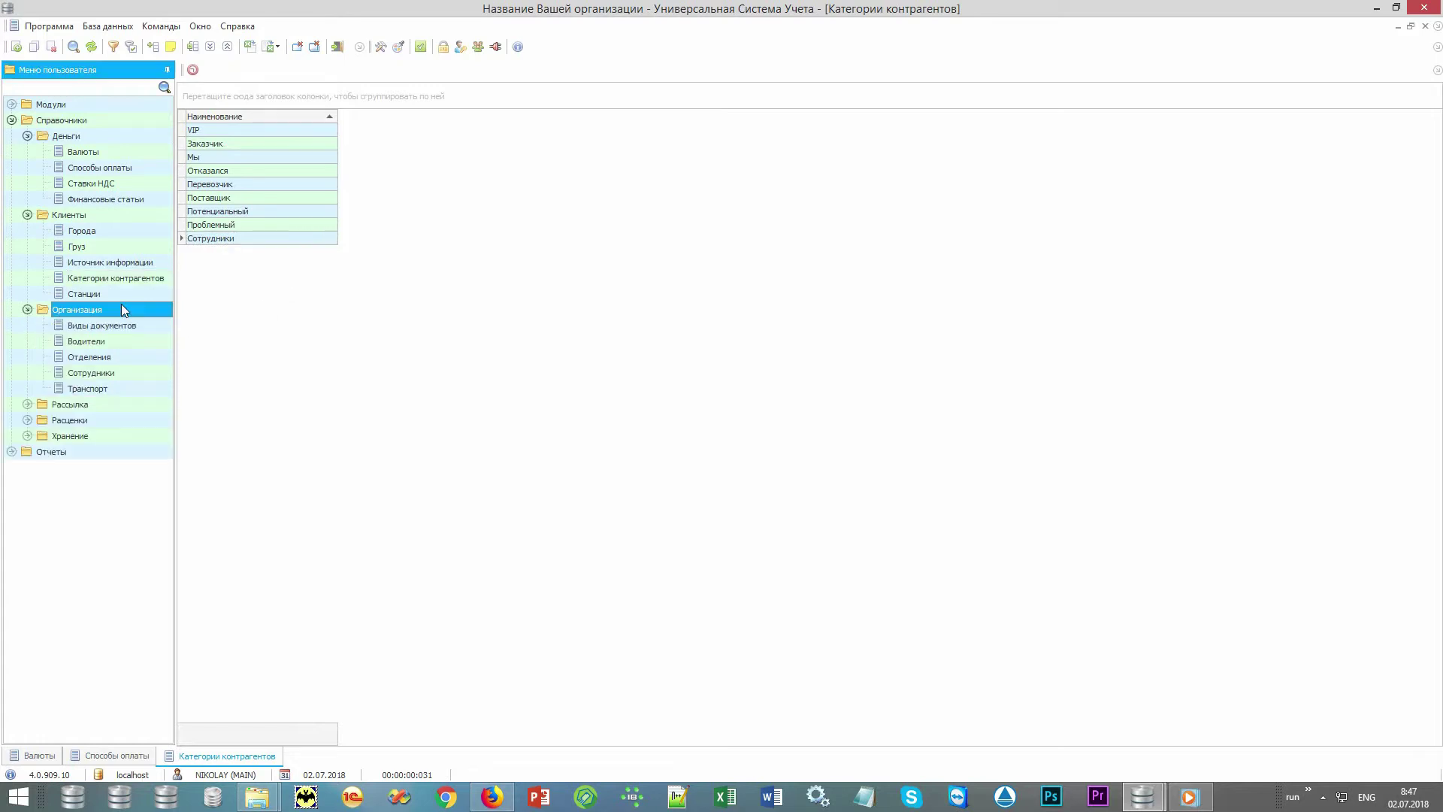
double_click(119, 356)
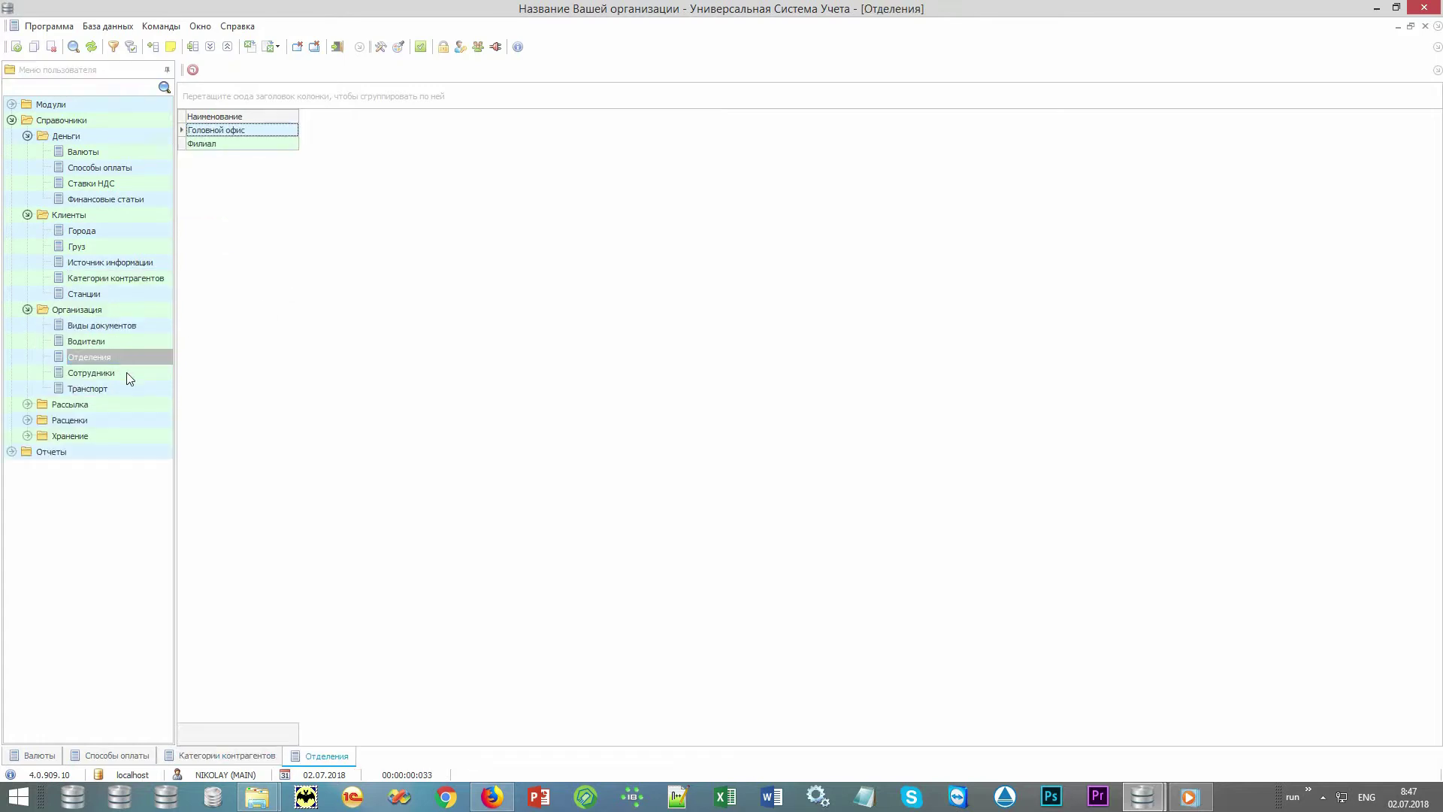
double_click(127, 373)
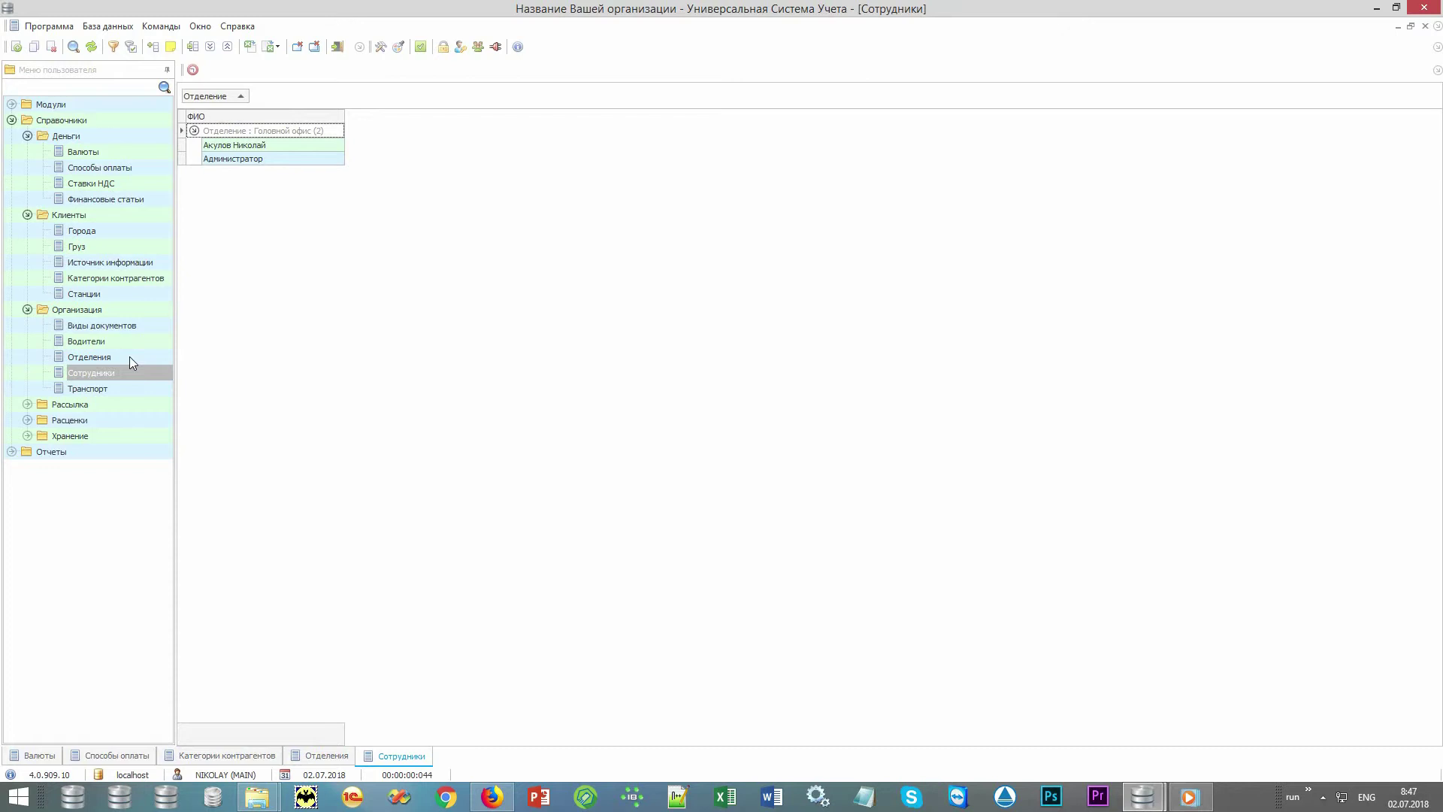
View the Шаблоны directory in the Рассылка group and look through the Скидки and Груз прибыл templates.
double_click(111, 404)
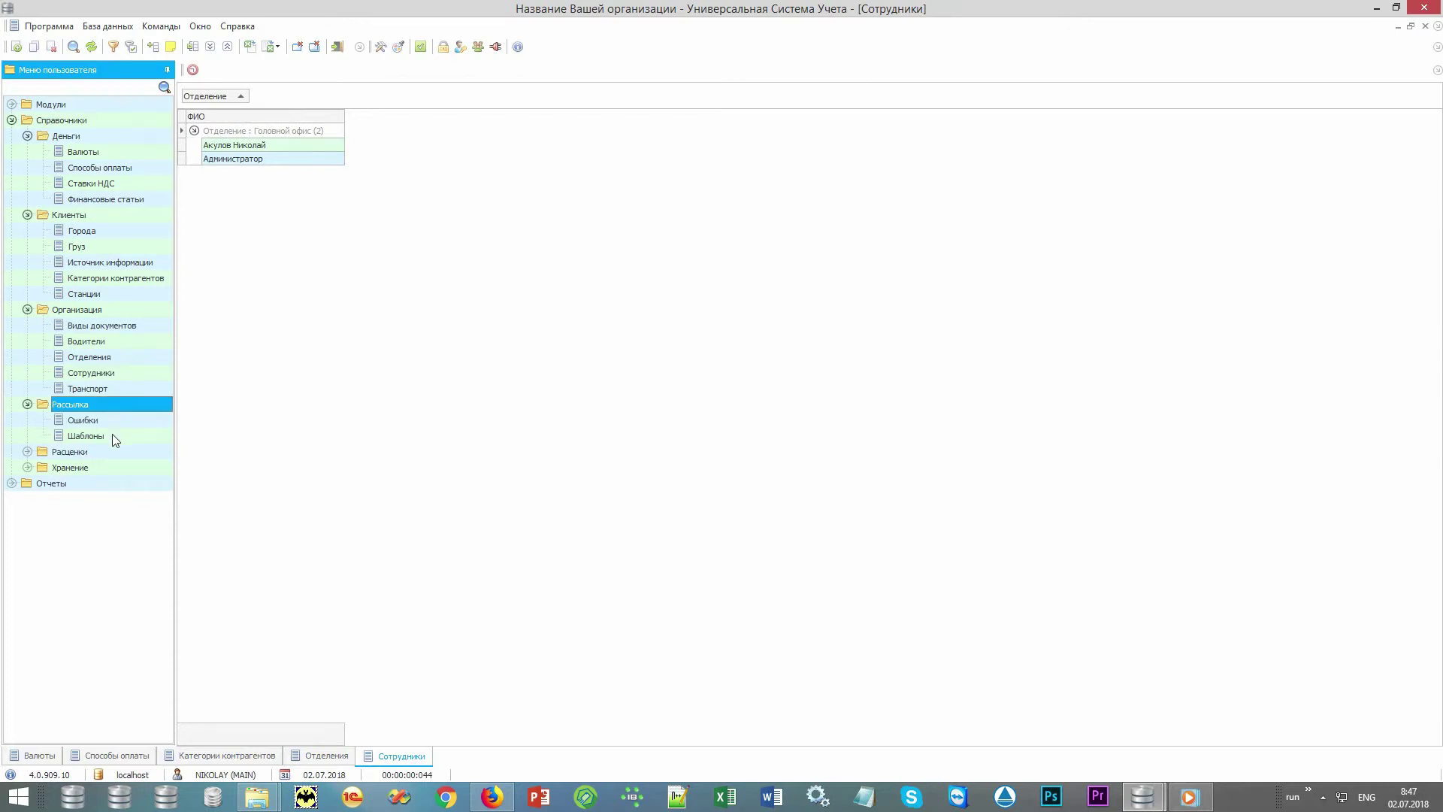
double_click(114, 435)
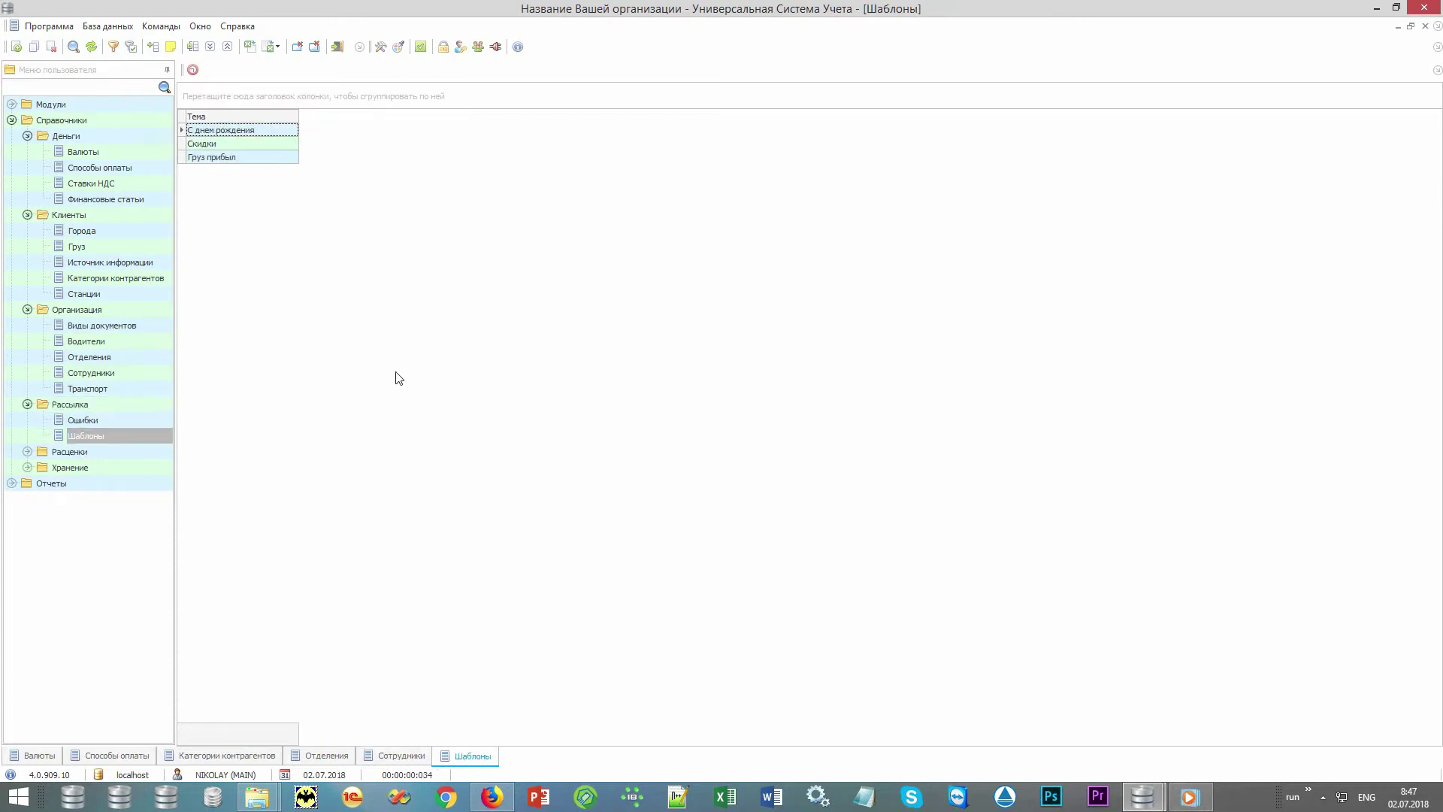
left_click(264, 147)
left_click(259, 158)
Generate the Массовая рассылка report from the Рассылка group of Отчеты with no filters set.
double_click(136, 485)
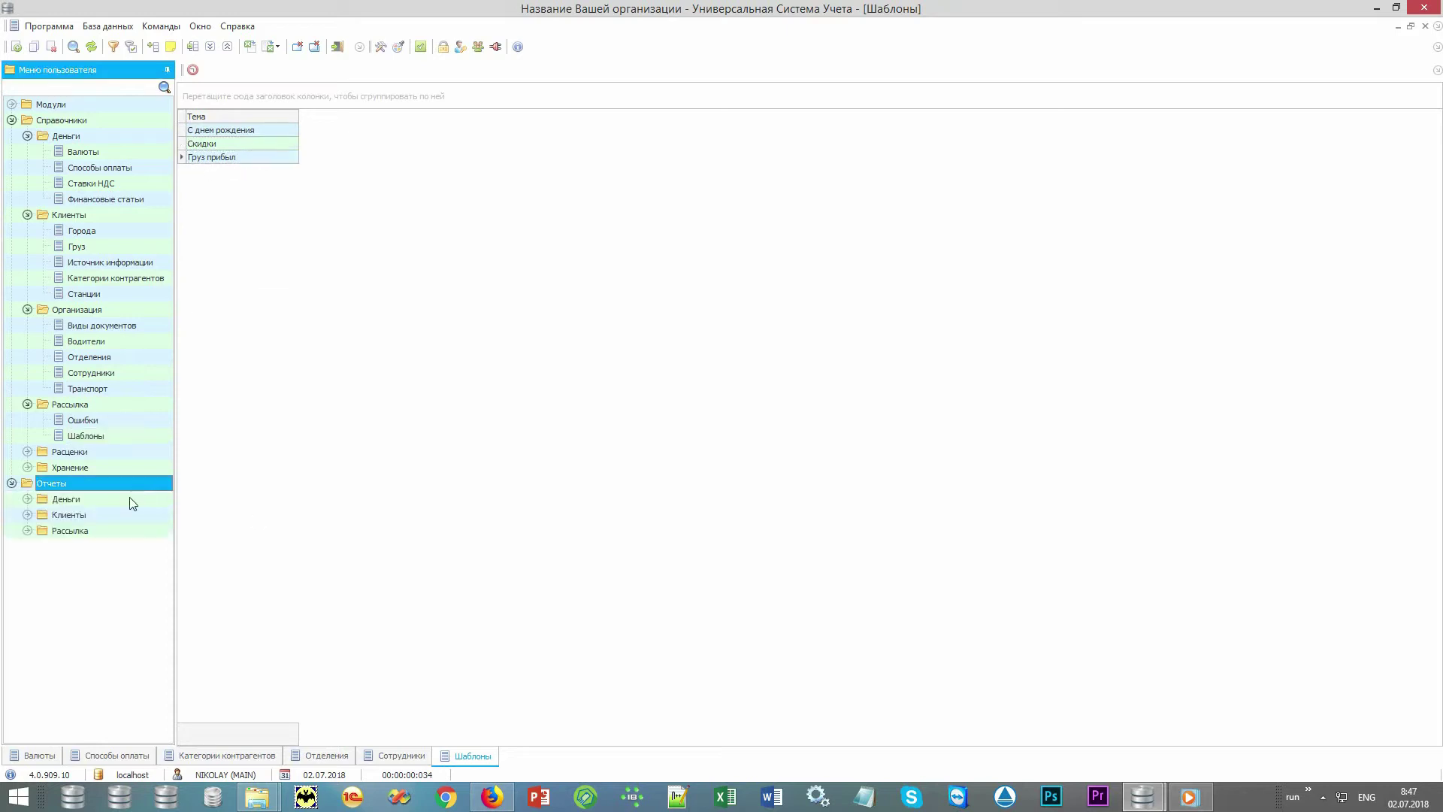
double_click(100, 530)
double_click(119, 562)
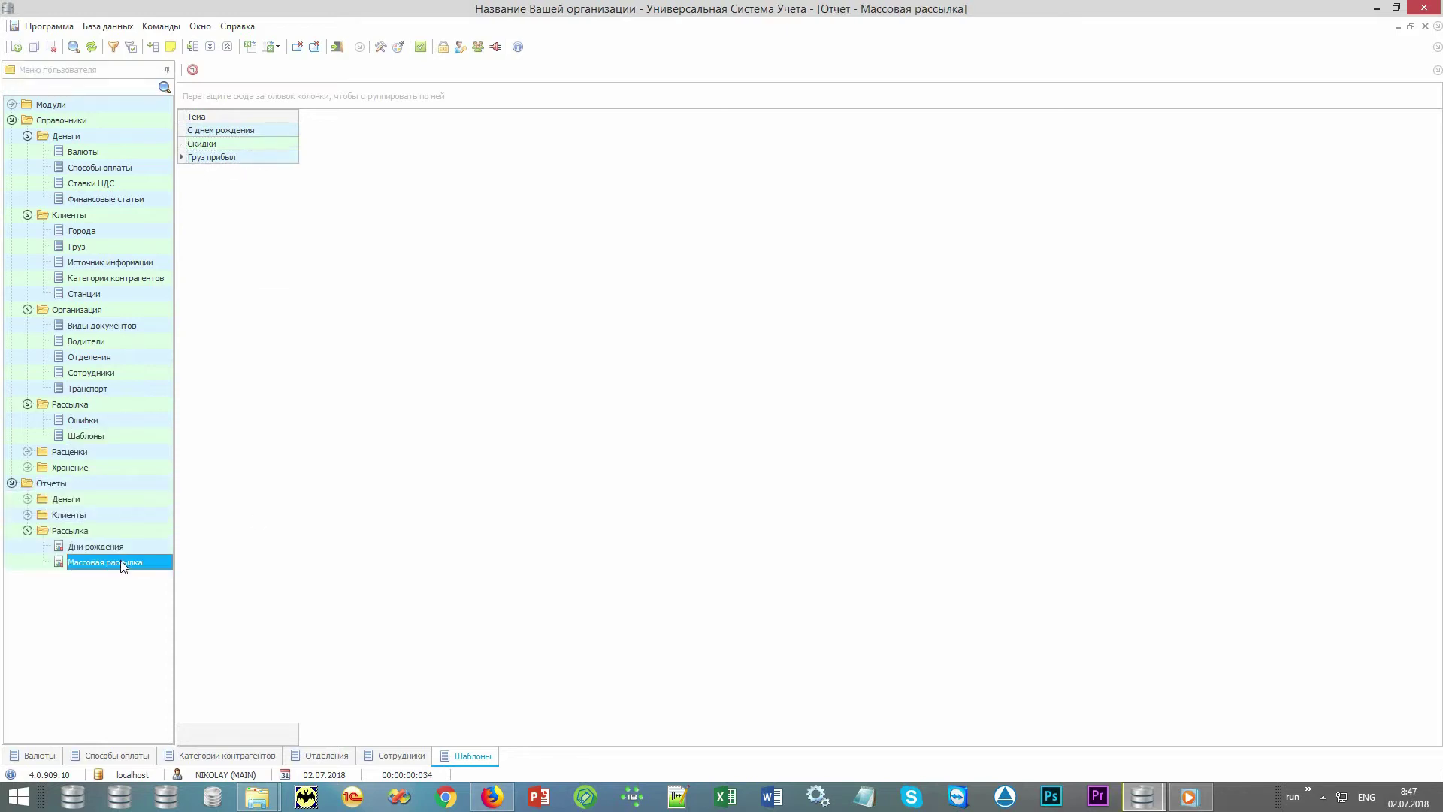
left_click(720, 730)
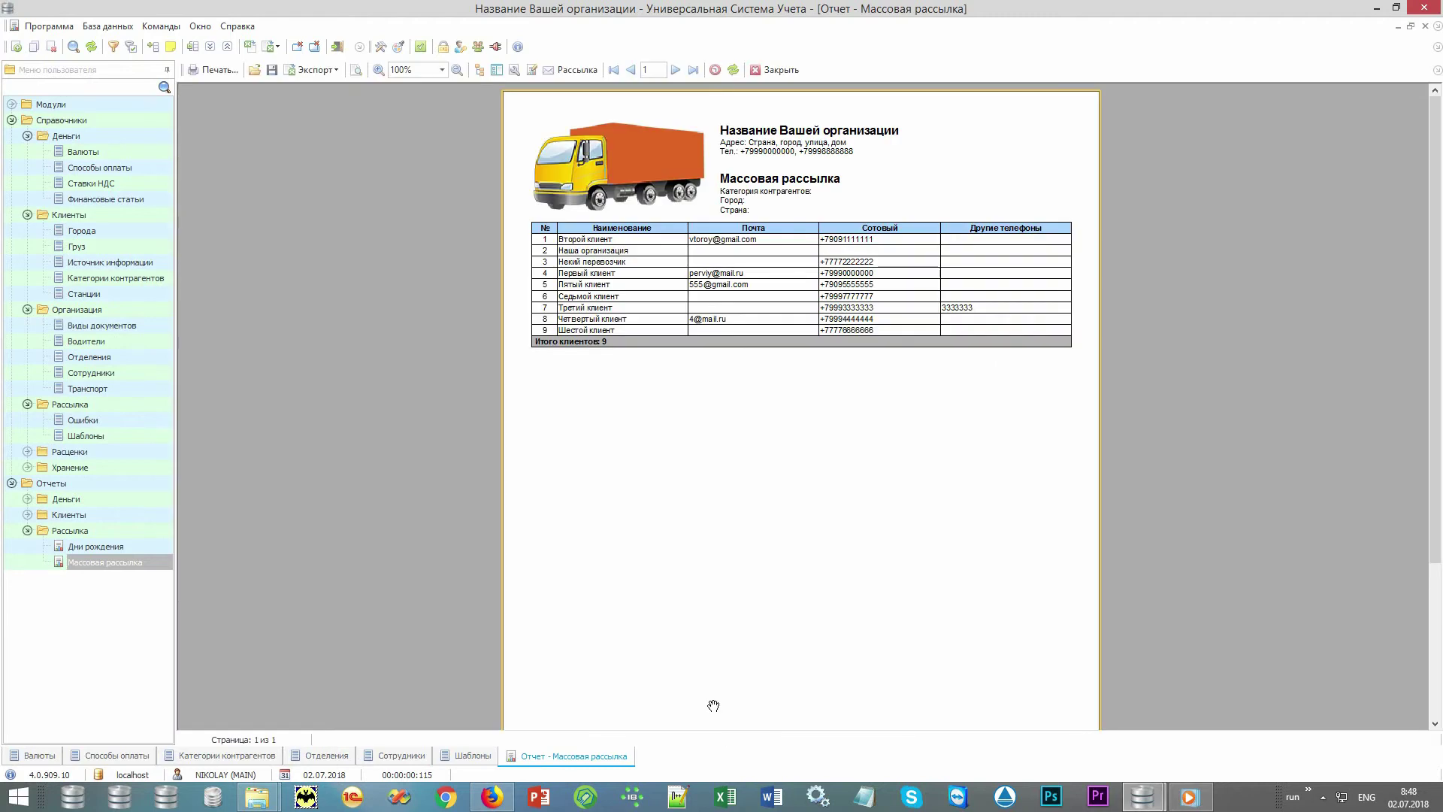
Start a mailing from the report and try switching the Email, SMS, Viber and voice call channels on and off.
left_click(578, 70)
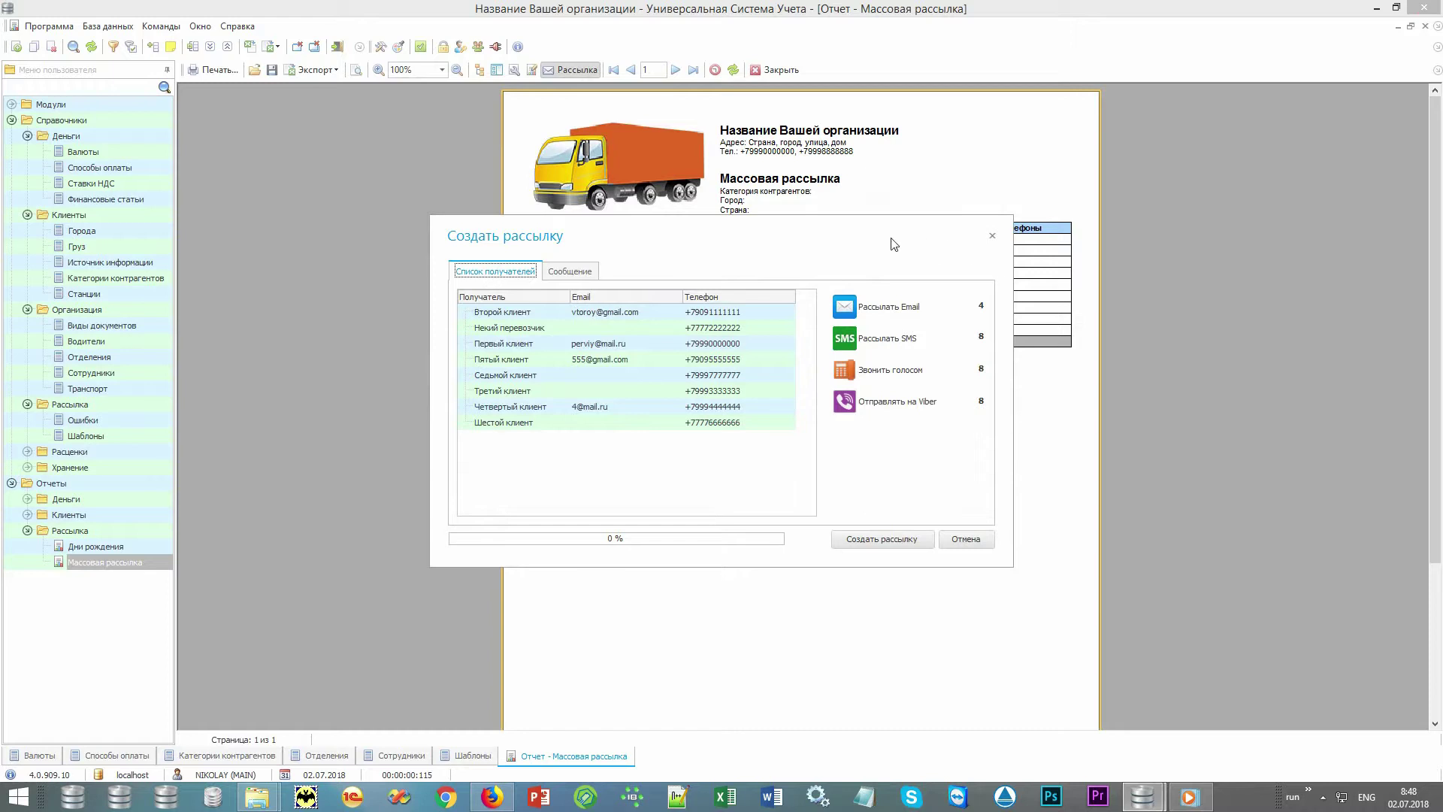
left_click(916, 307)
left_click(917, 310)
left_click(908, 344)
left_click(909, 352)
left_click(908, 405)
left_click(908, 404)
left_click(912, 371)
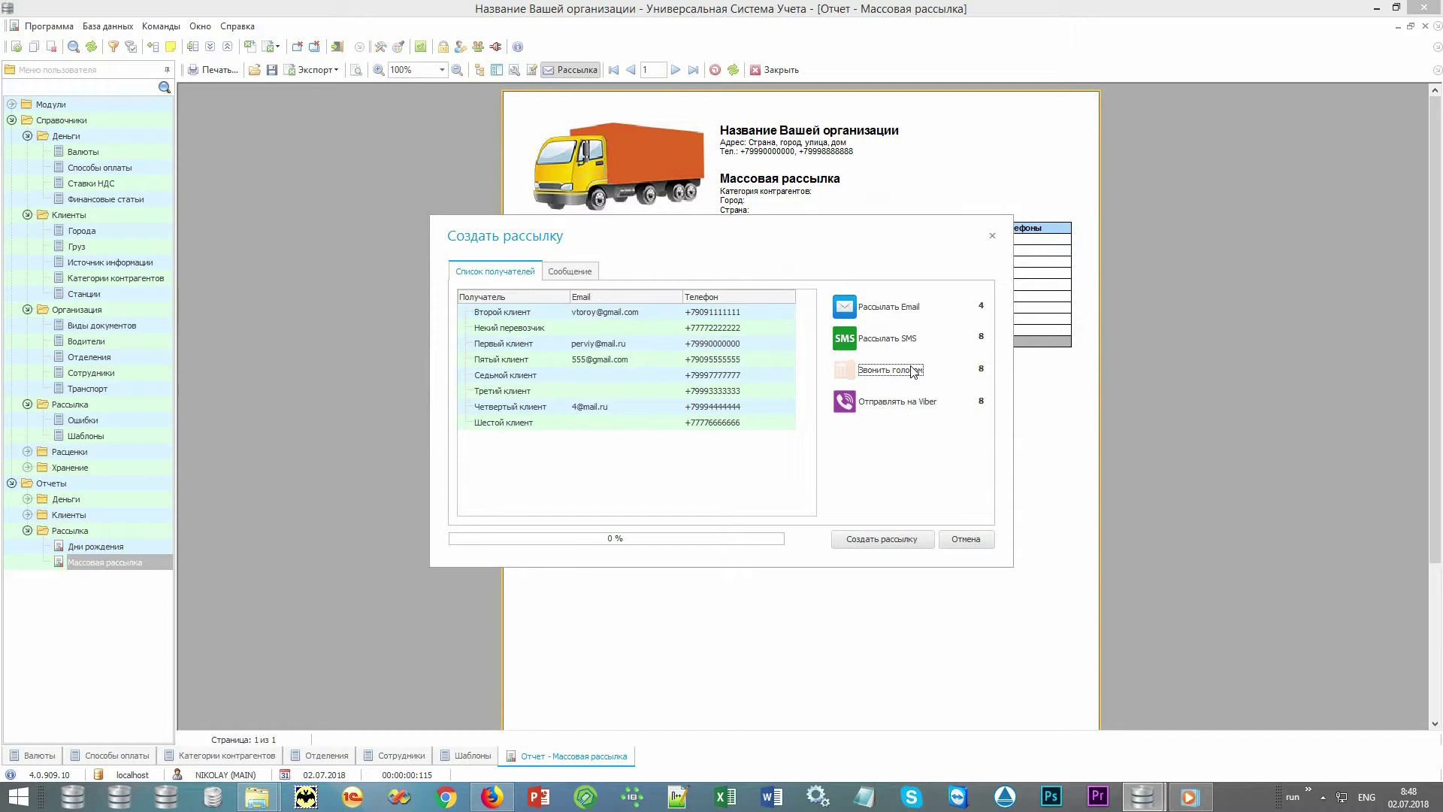
left_click(914, 371)
Check which templates are offered for the mailing's message and cancel the mailing.
left_click(584, 269)
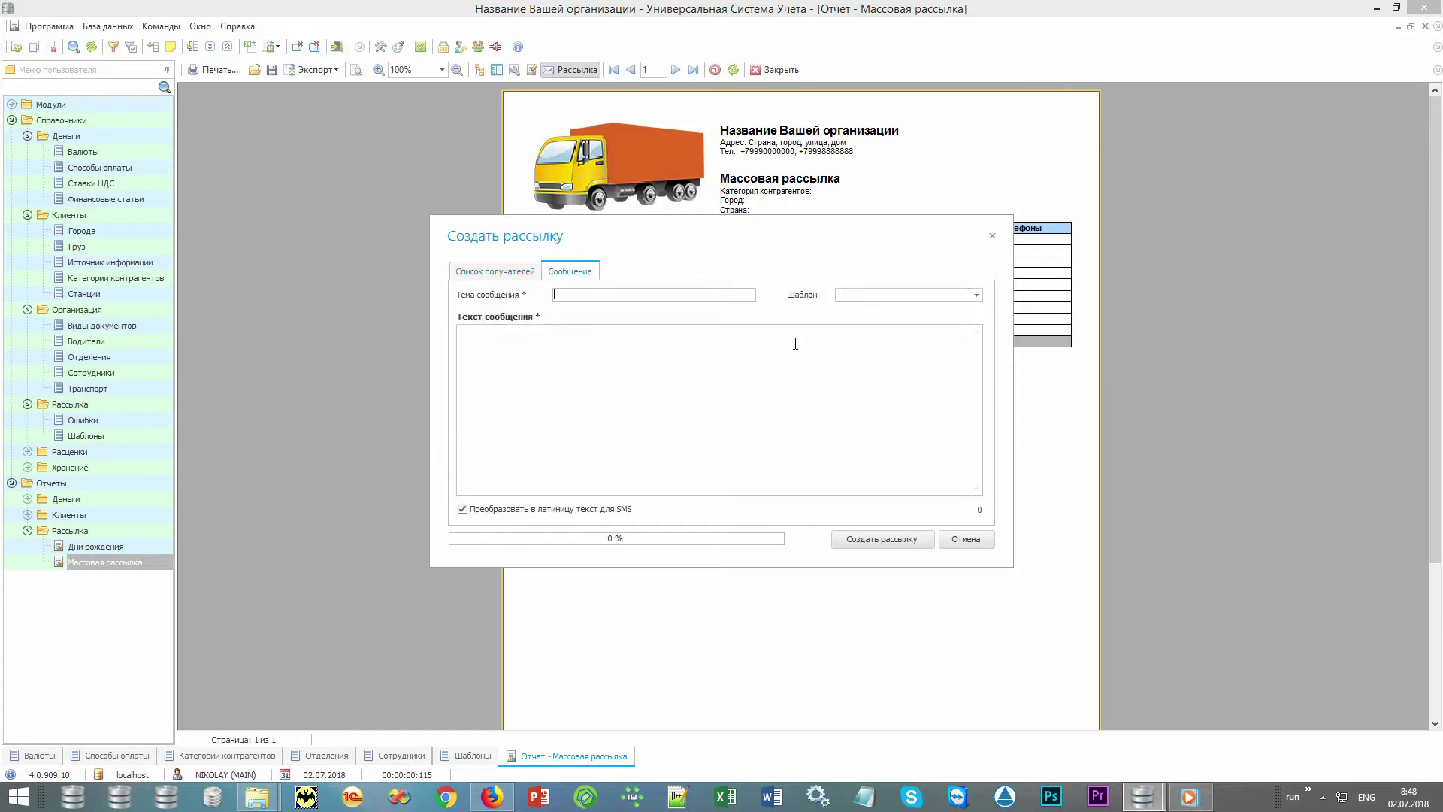
left_click(976, 297)
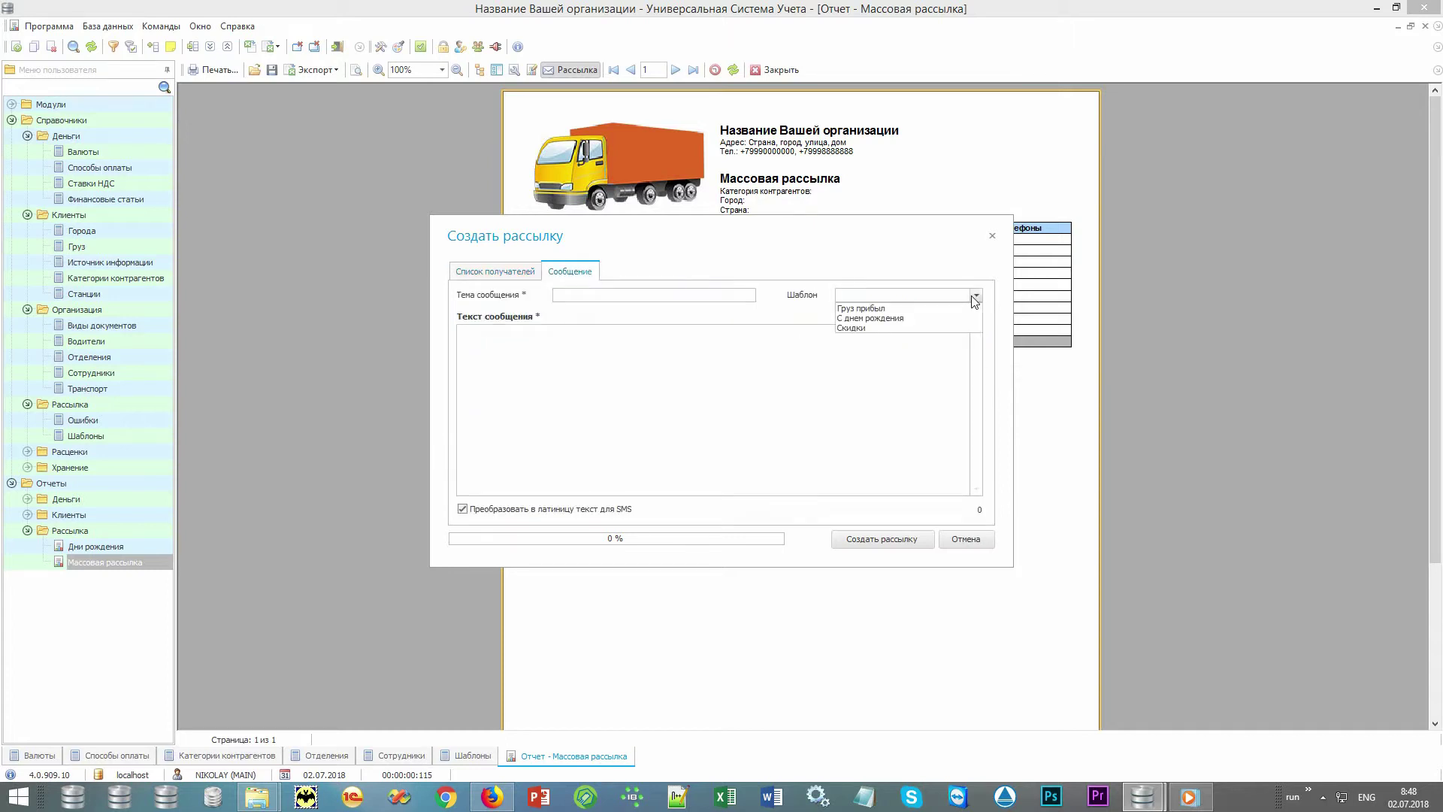
left_click(975, 296)
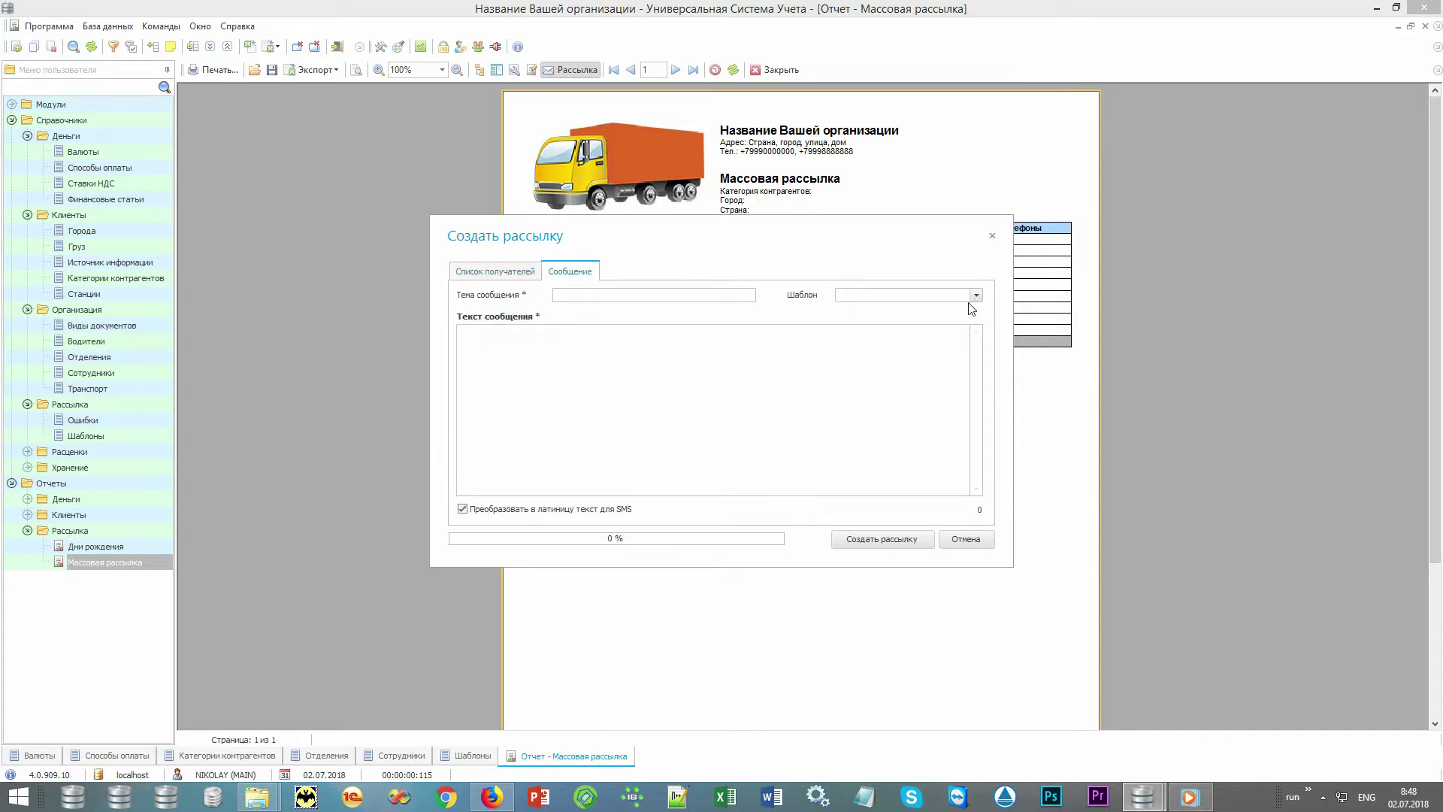
left_click(966, 539)
View the Тарифы directory in the Расценки group and the Ячейки directory in the Хранение group.
double_click(144, 452)
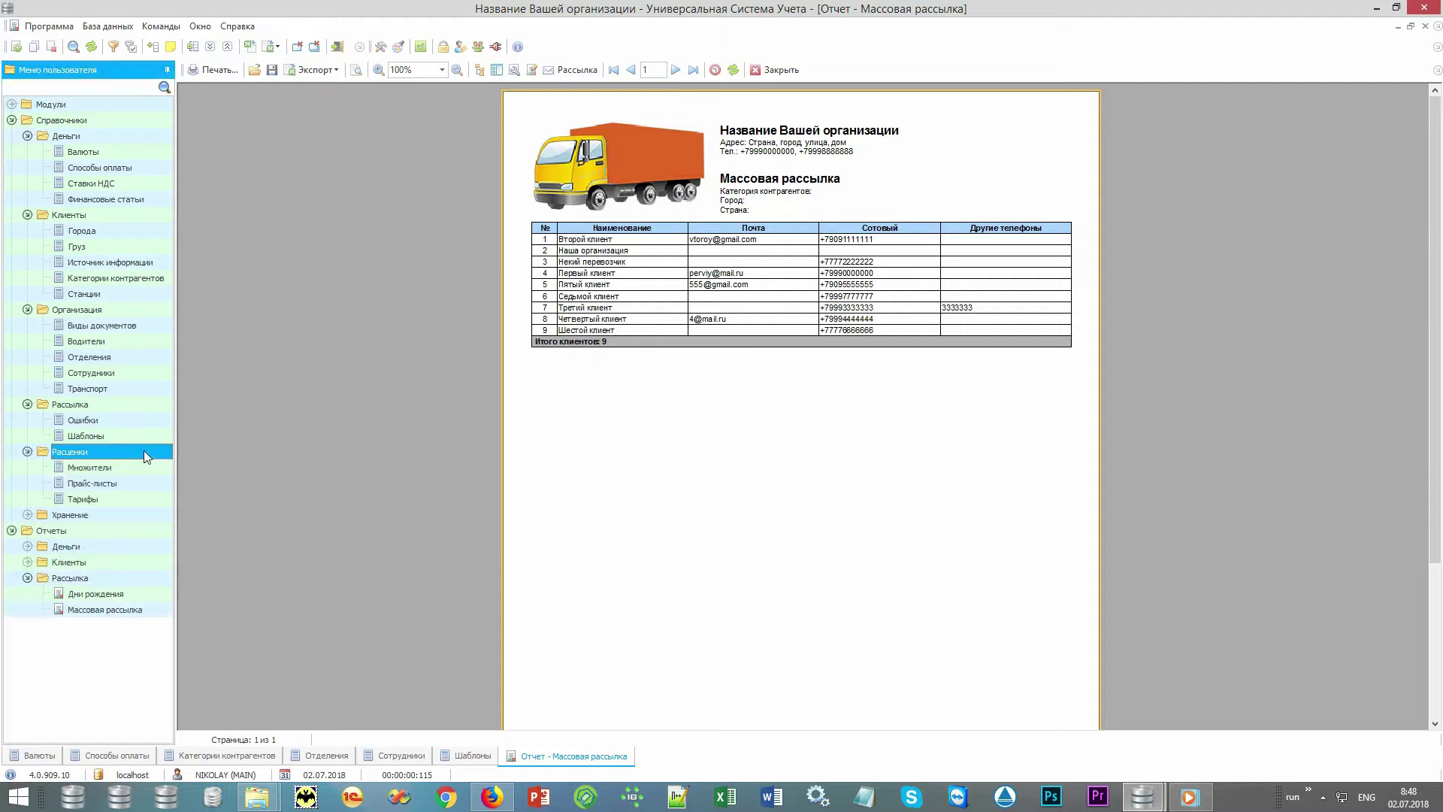
double_click(113, 499)
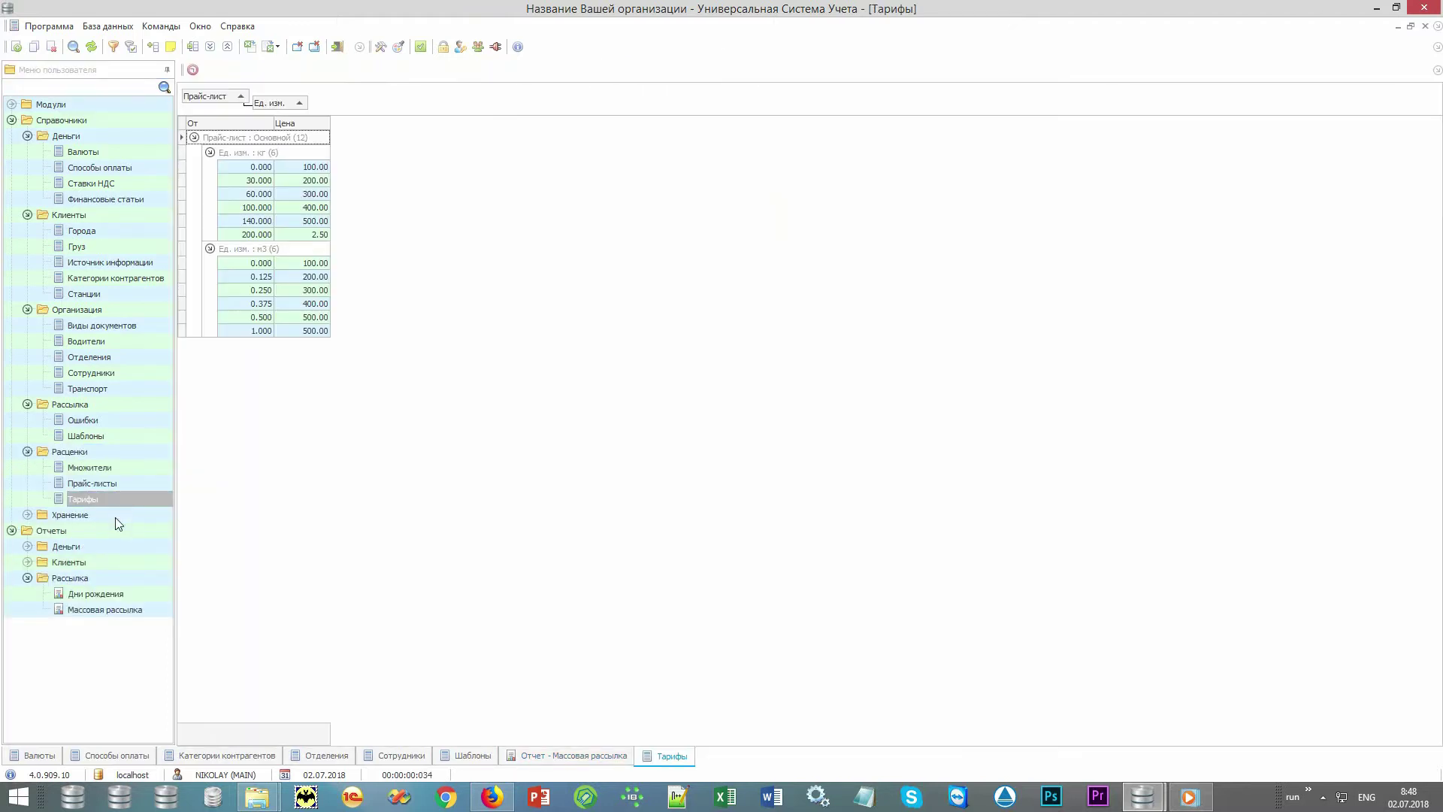
double_click(114, 515)
double_click(115, 530)
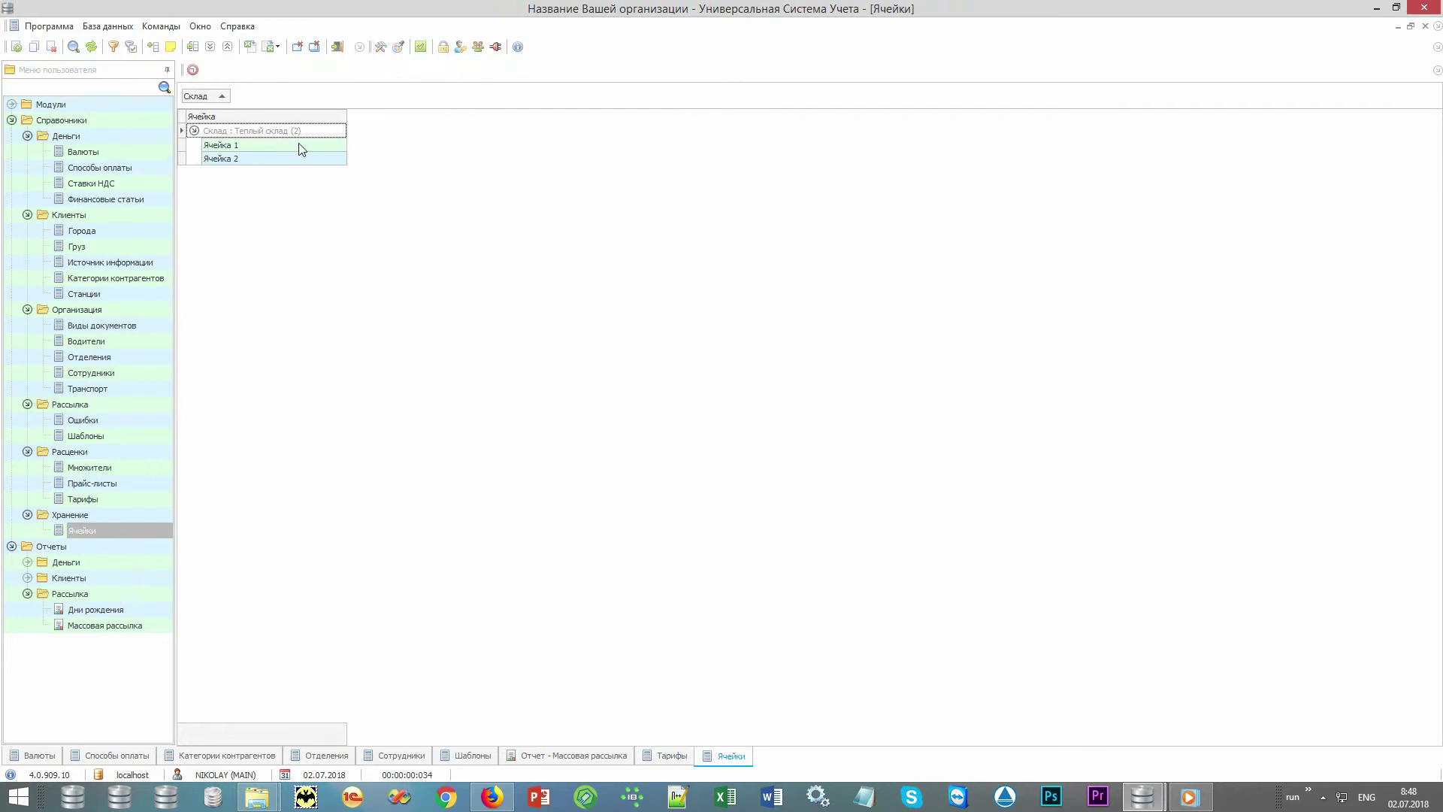
Collapse the Отчеты and Справочники sections and open the Заявки module in the Организация group of Модули.
left_click(27, 594)
left_click(12, 546)
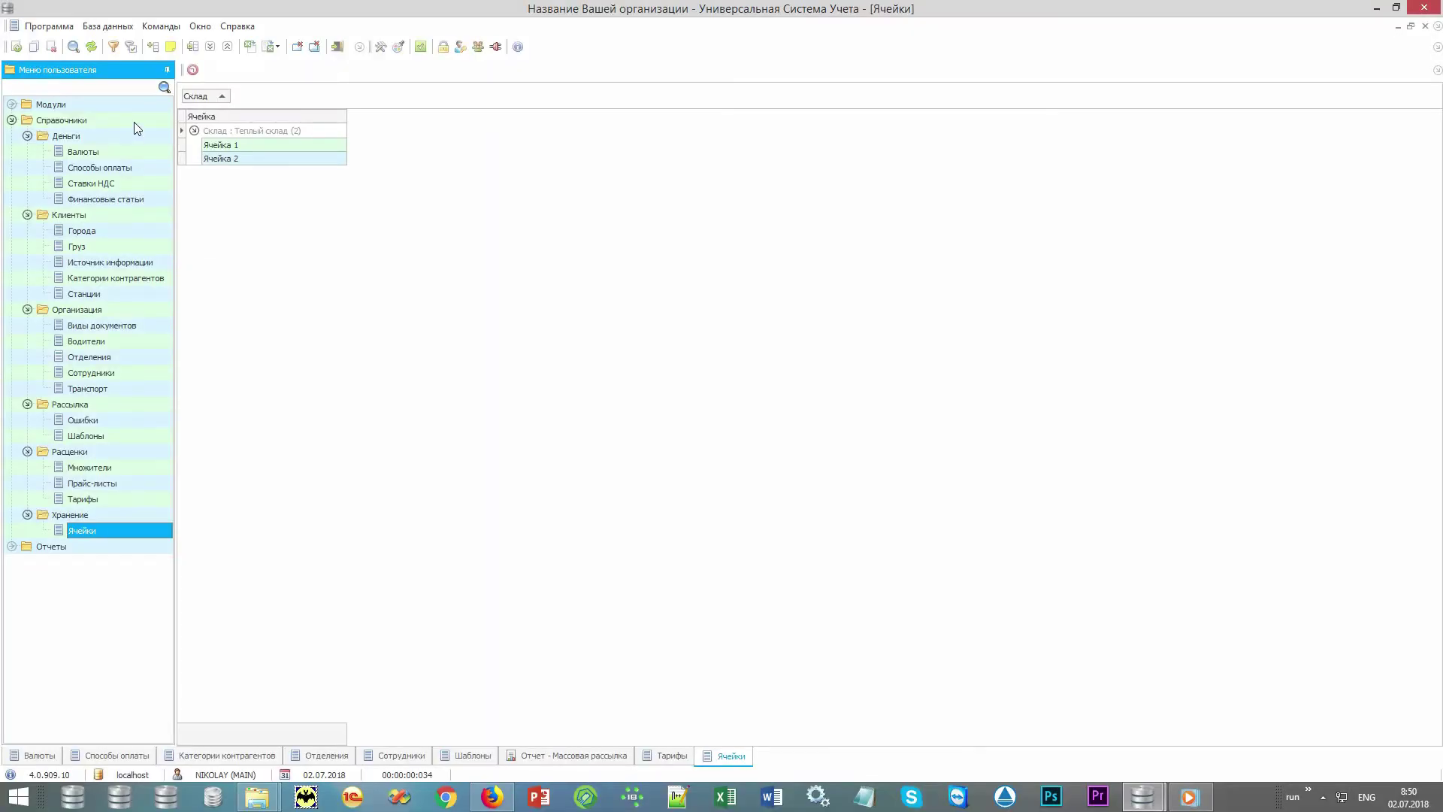
double_click(134, 122)
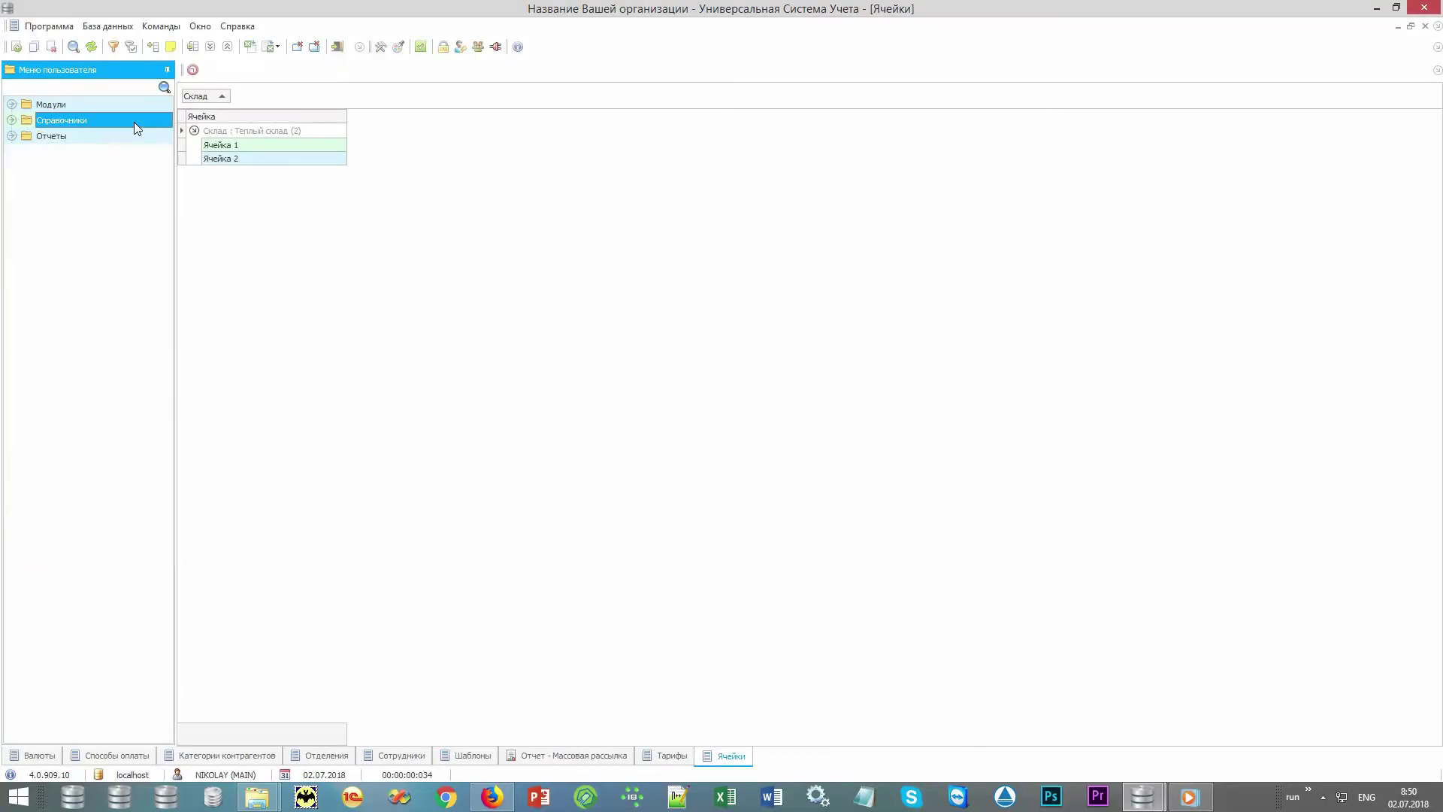
double_click(143, 106)
double_click(137, 122)
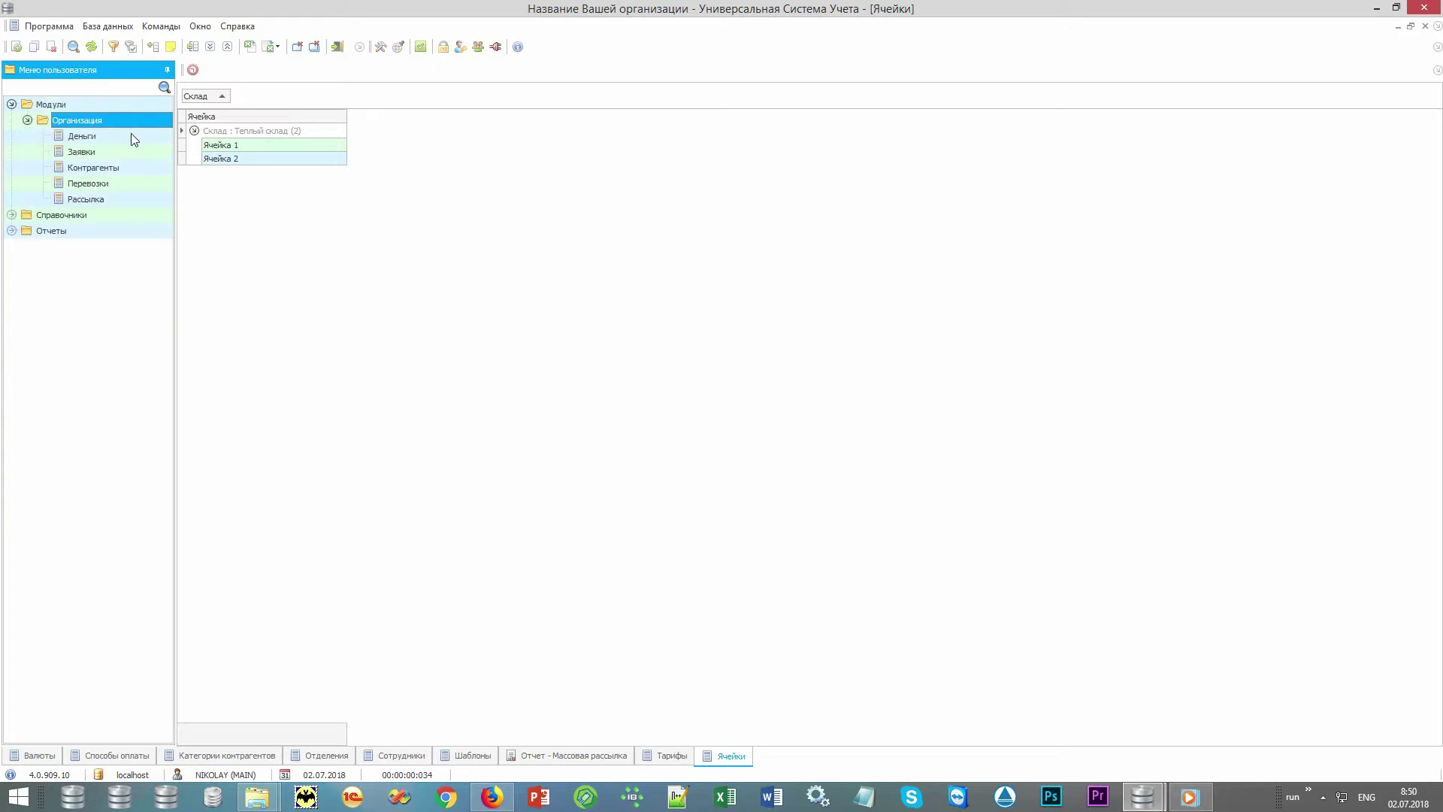
double_click(124, 151)
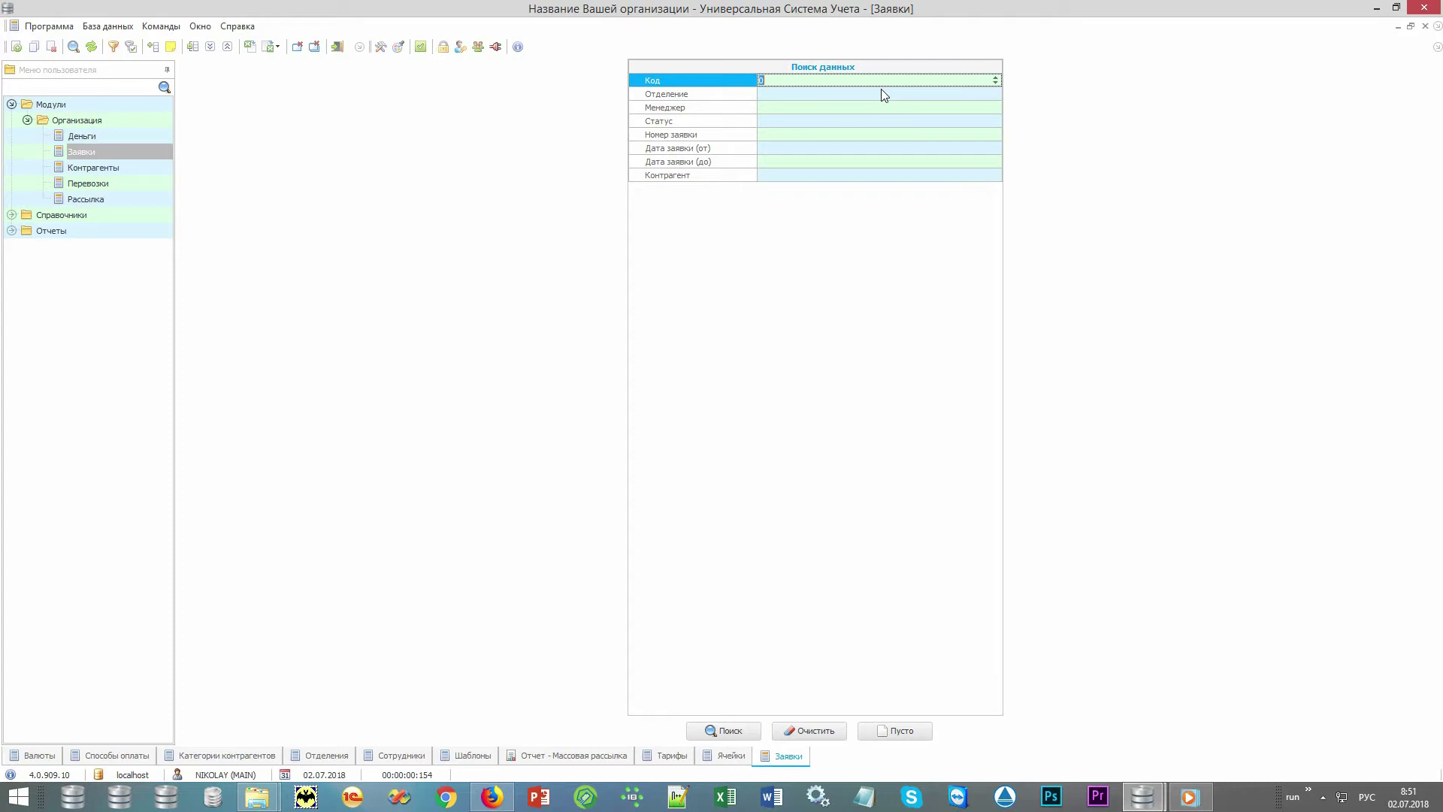
Go through the request search criteria Отделение, Менеджер, Статус, Номер заявки, Дата заявки (от) and Контрагент.
left_click(740, 96)
left_click(736, 109)
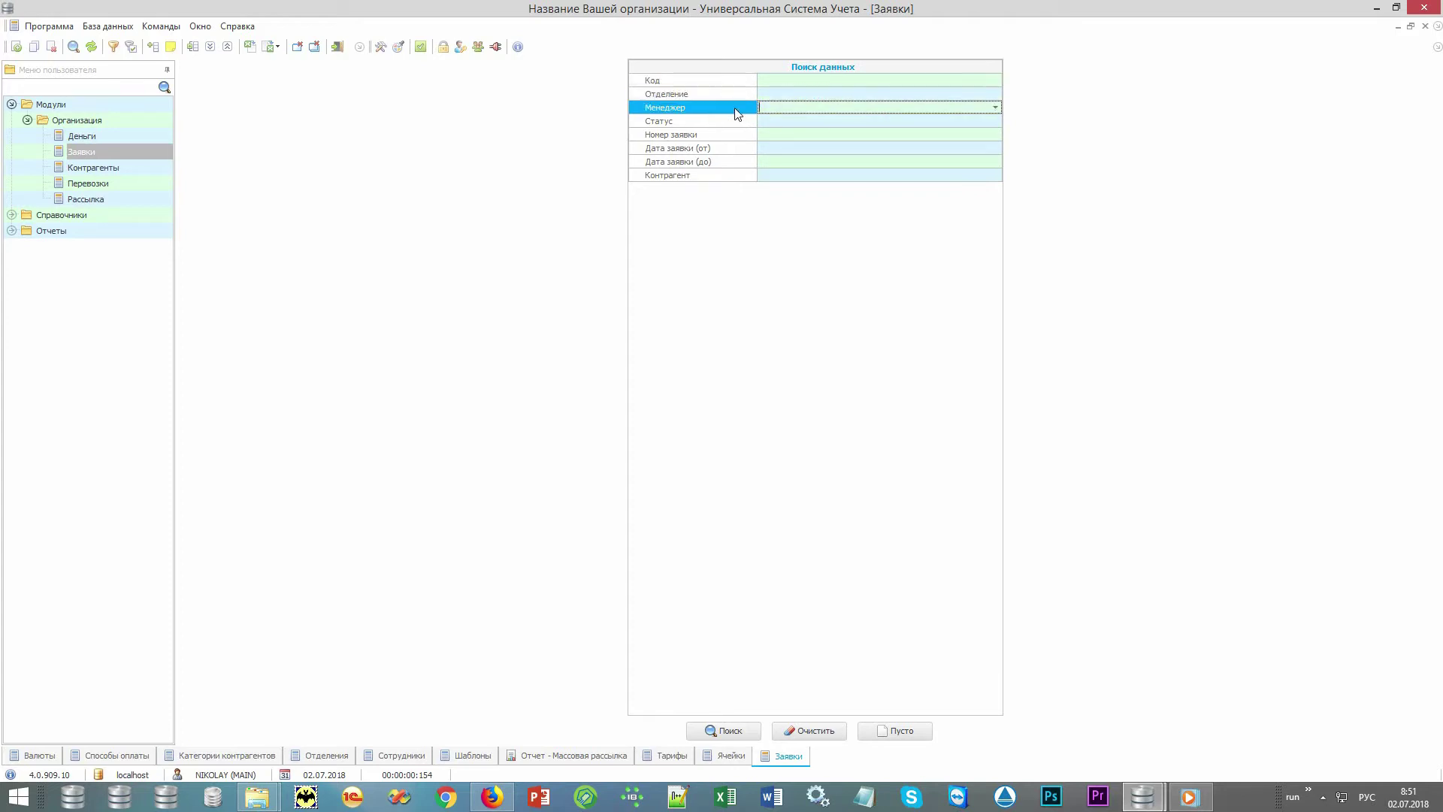
left_click(739, 123)
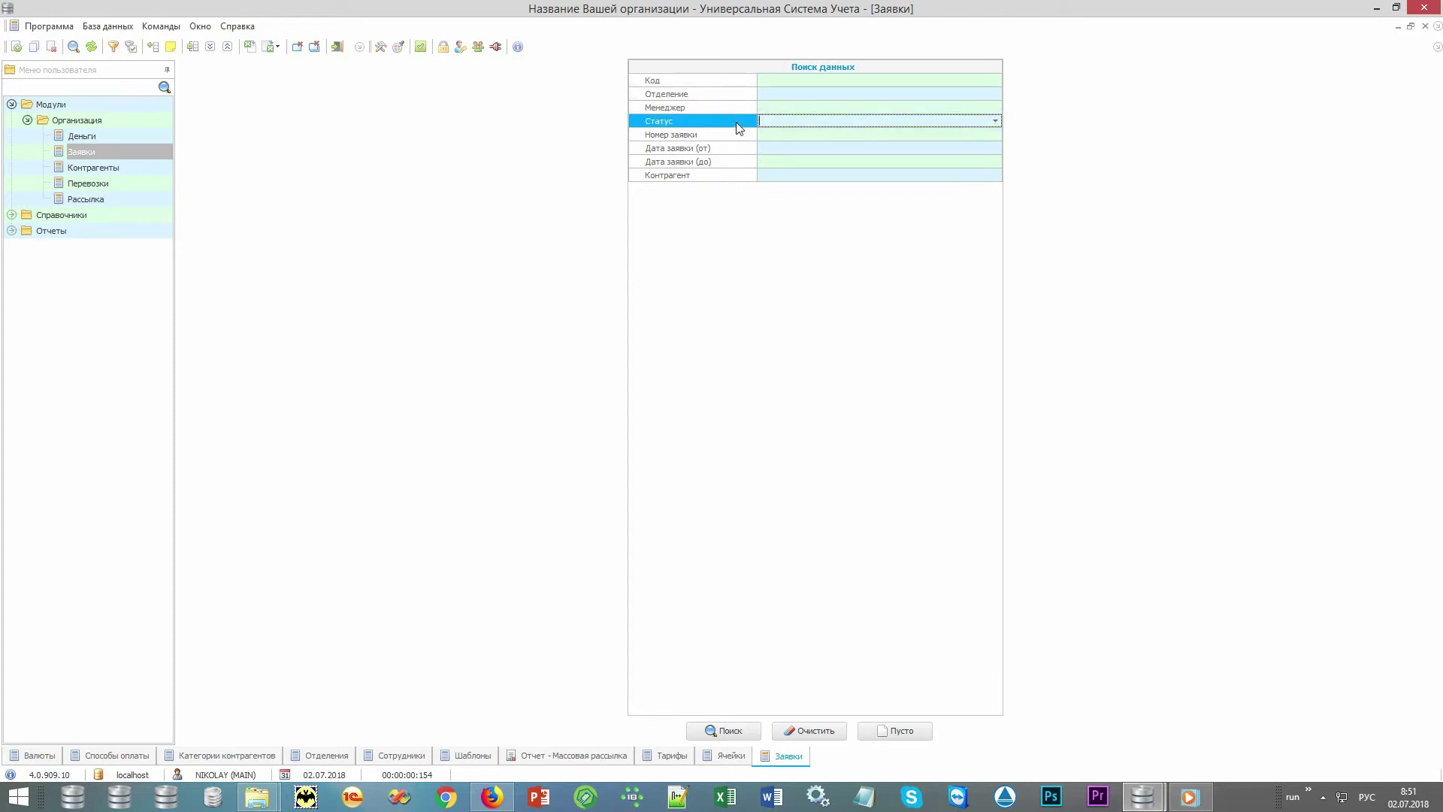
left_click(742, 136)
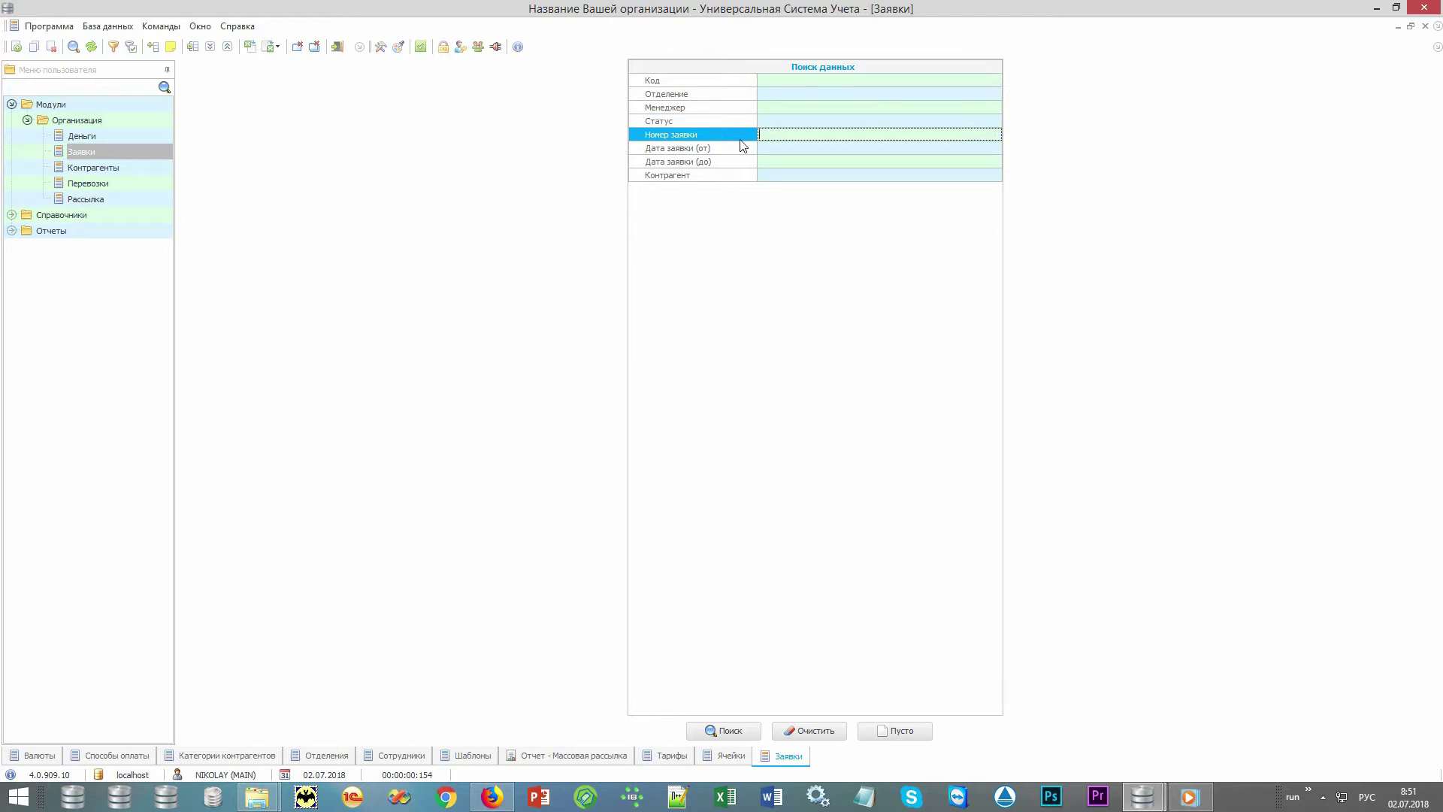
left_click(732, 150)
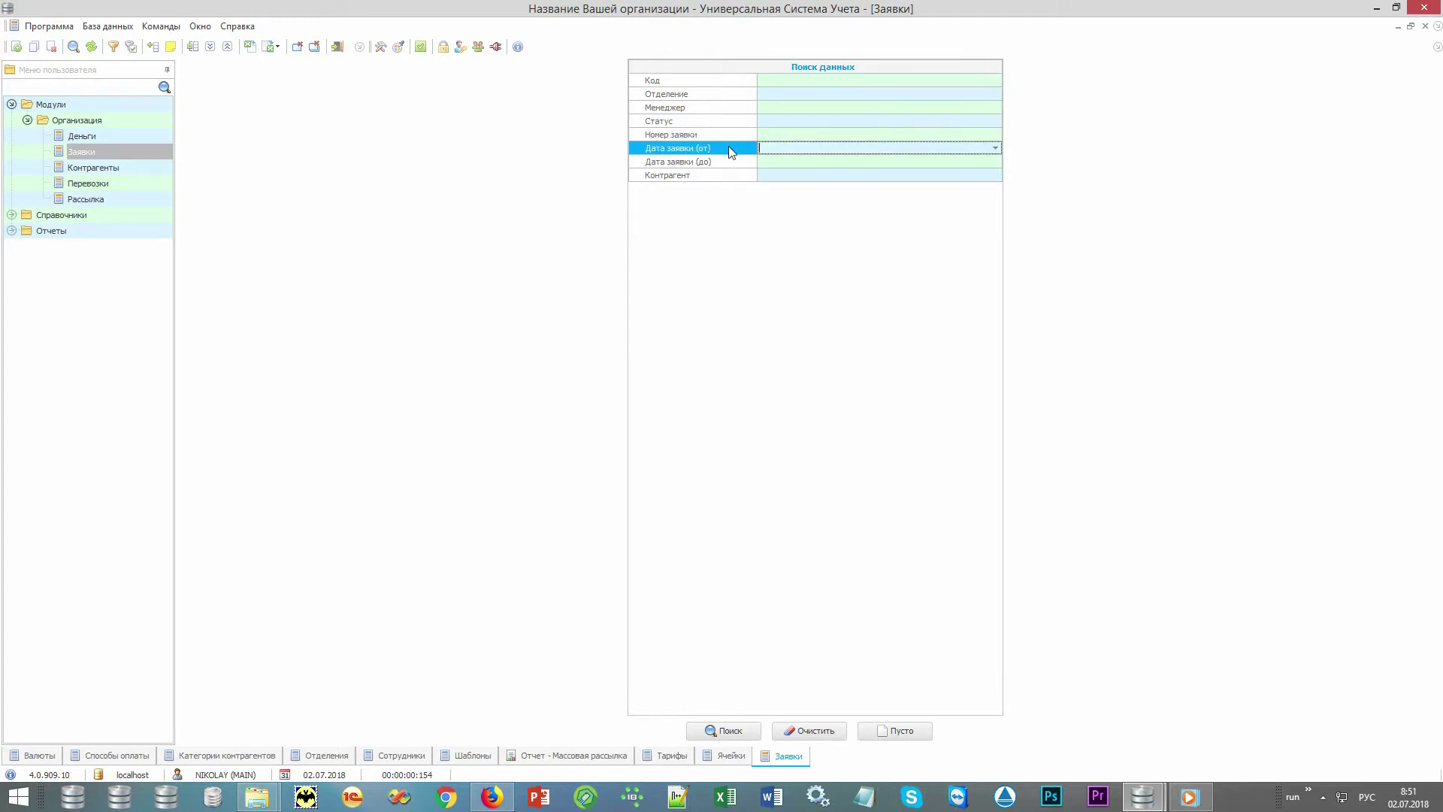
left_click(729, 177)
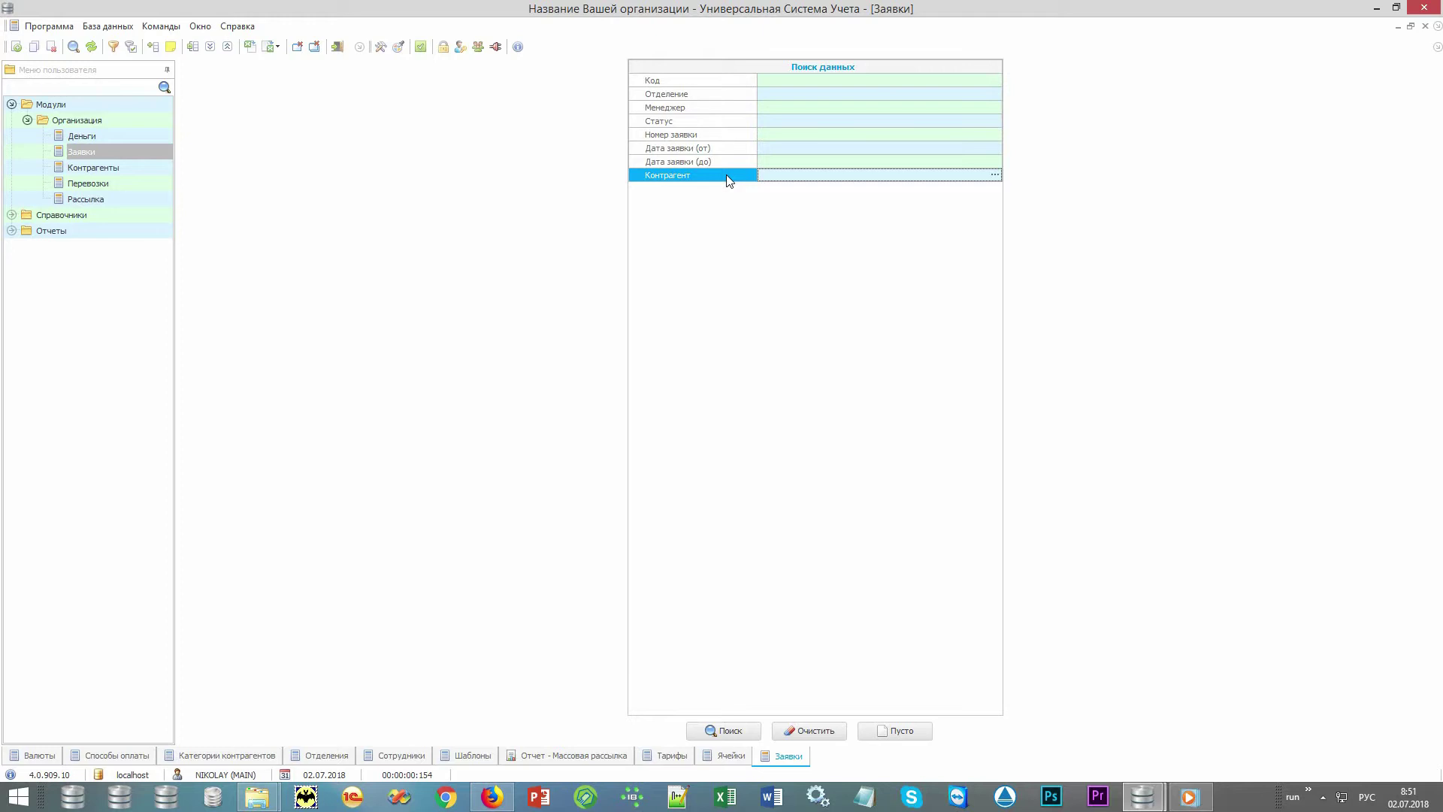
Search for requests with Дата заявки (от) set to 02.07.2018.
left_click(746, 151)
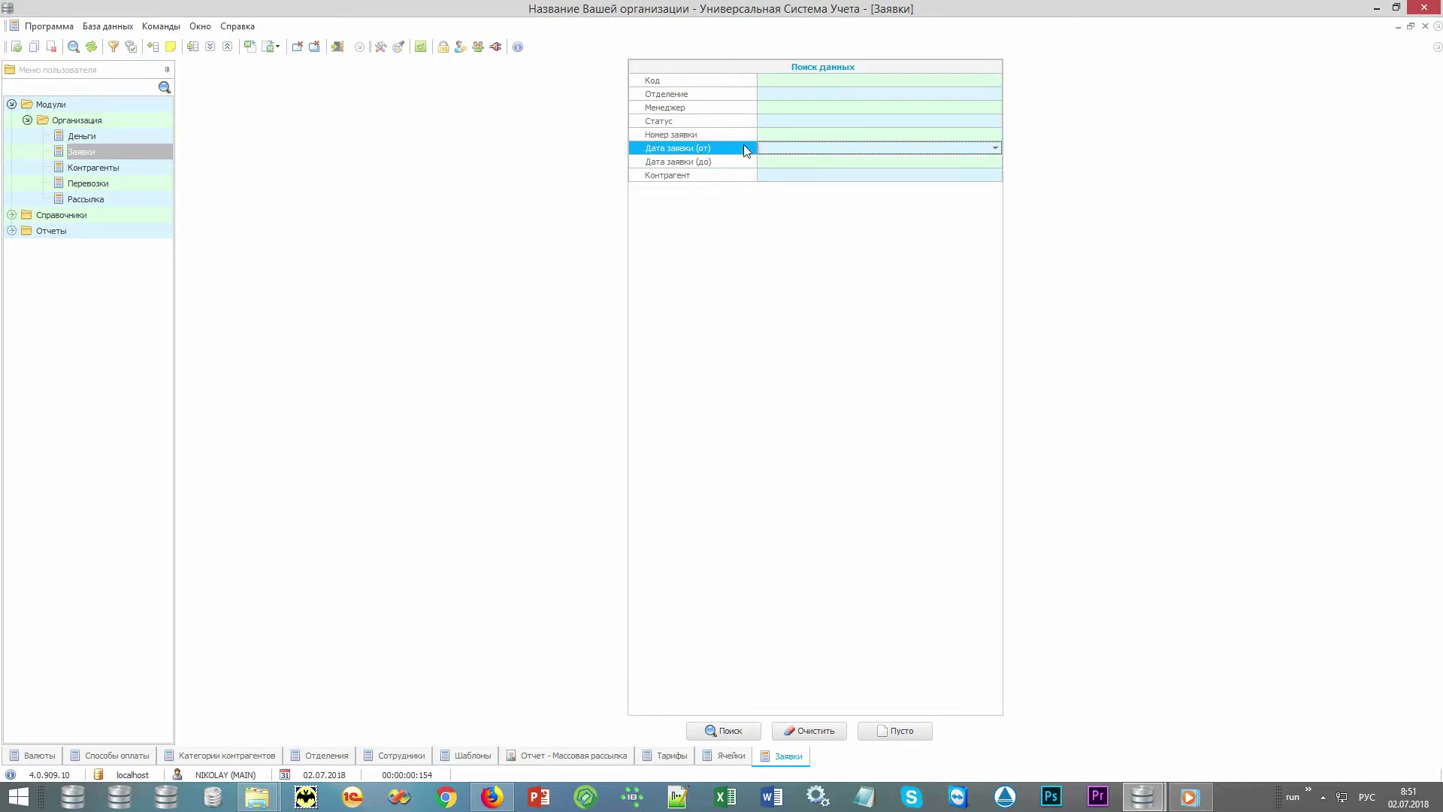
key("F4")
key("Return")
left_click(744, 729)
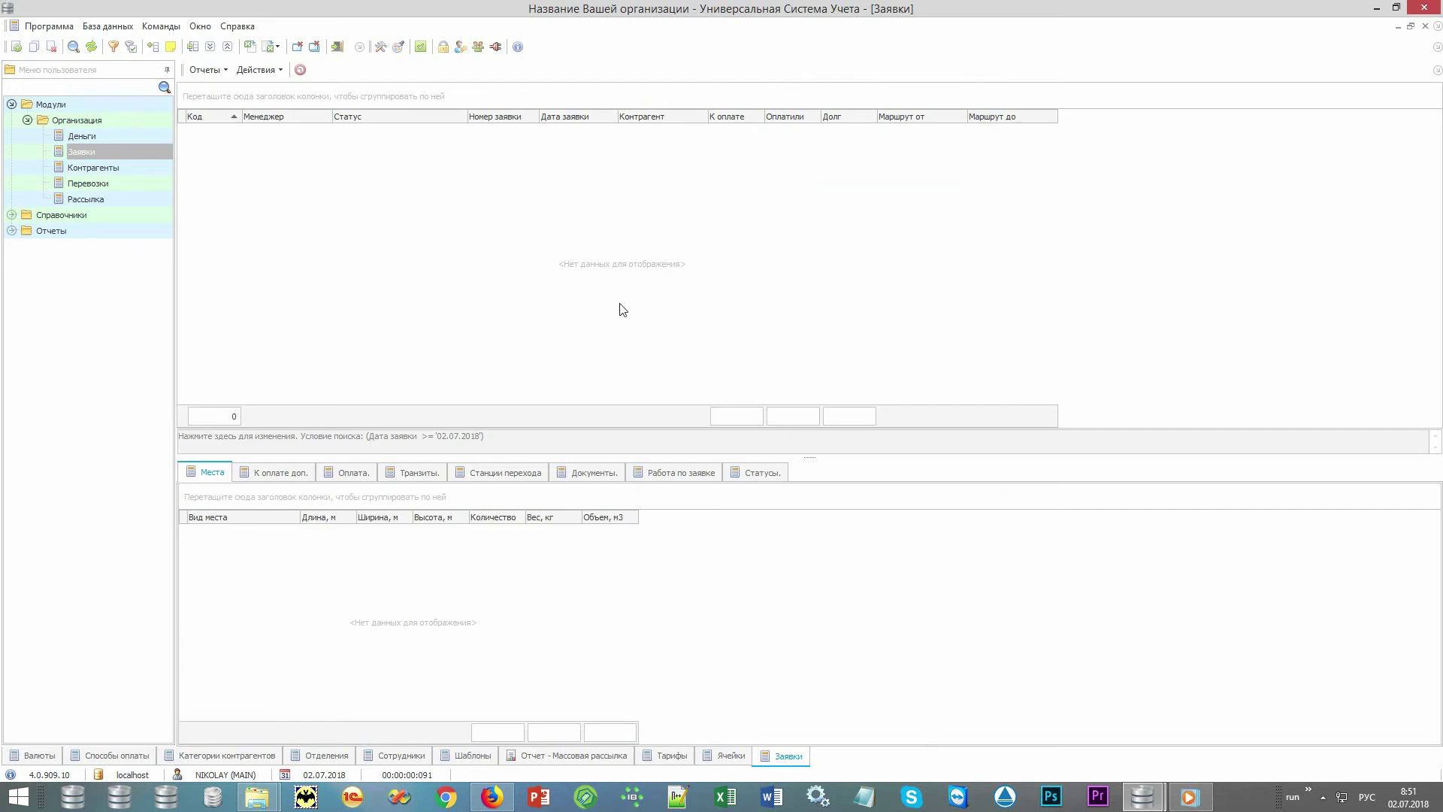
Start adding a new request and look over its basic, sender, recipient and cargo fields.
right_click(669, 321)
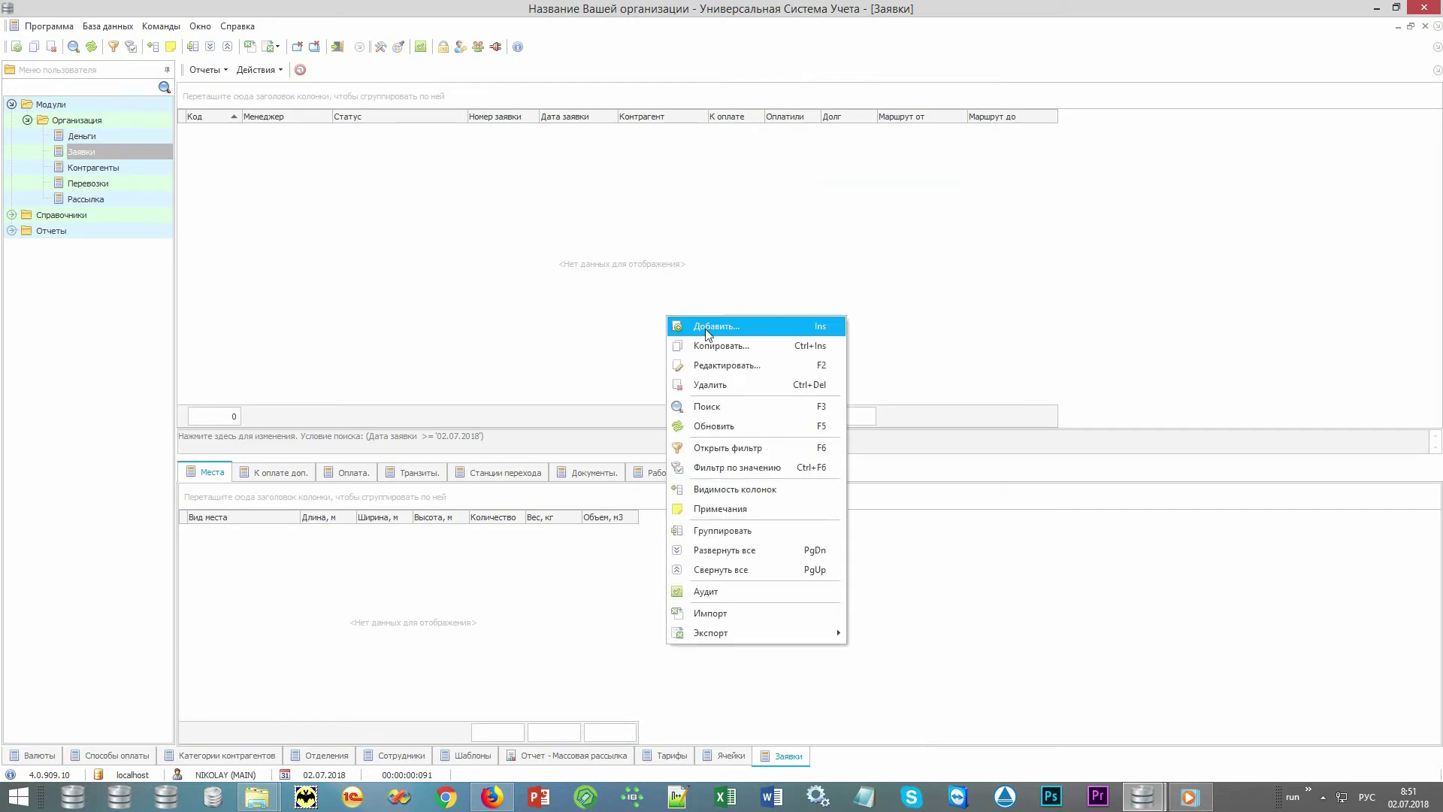
left_click(776, 328)
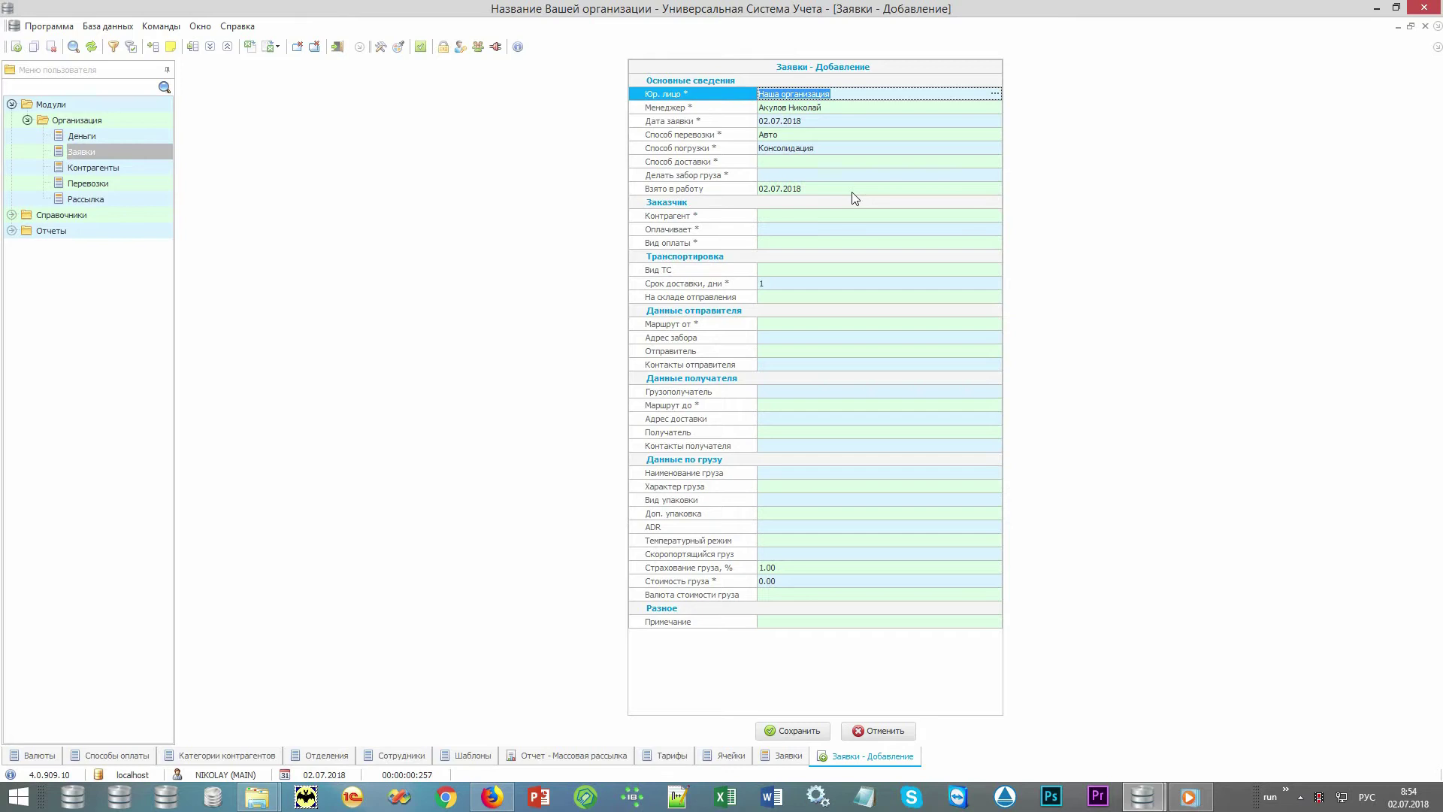
left_click(733, 190)
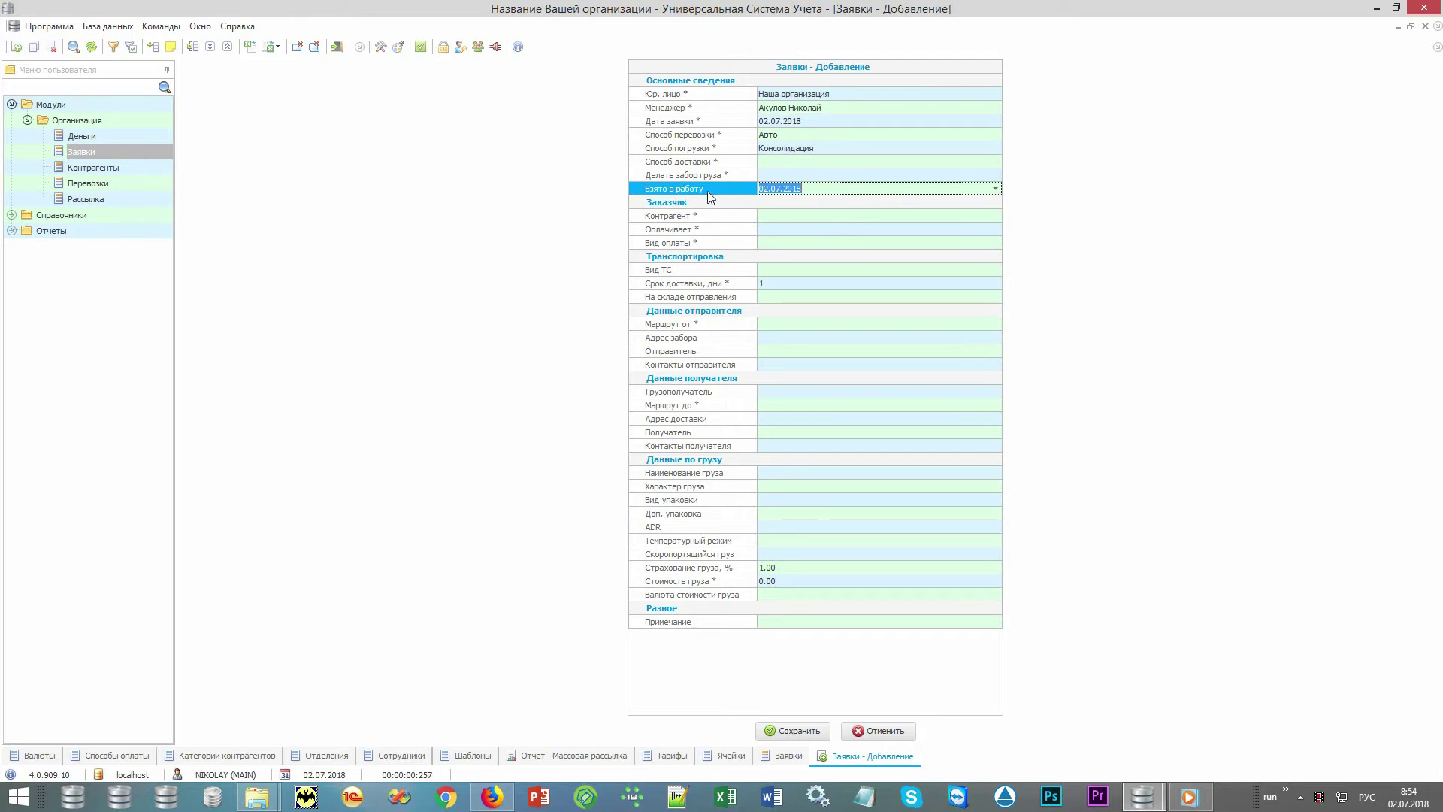
left_click(714, 325)
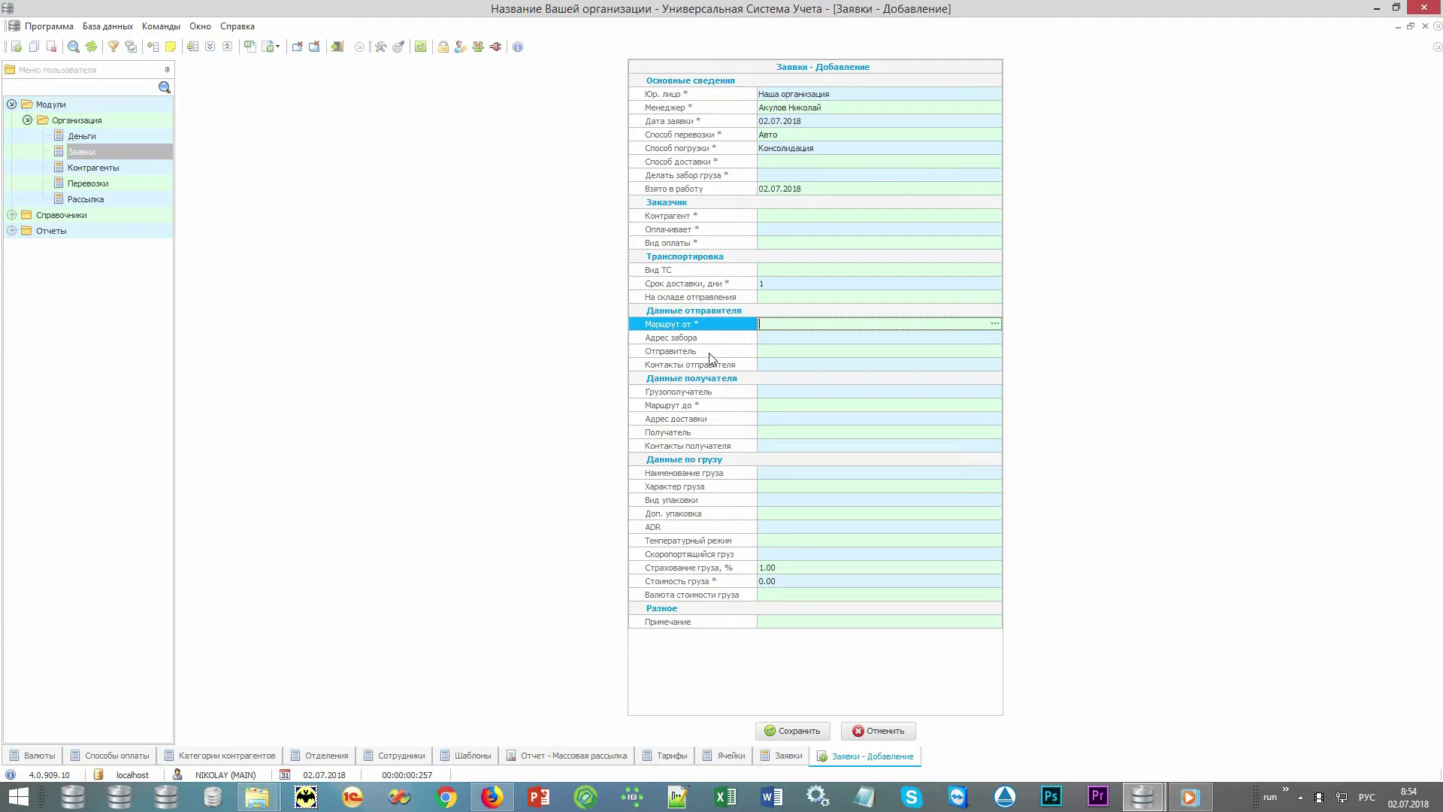
left_click(708, 408)
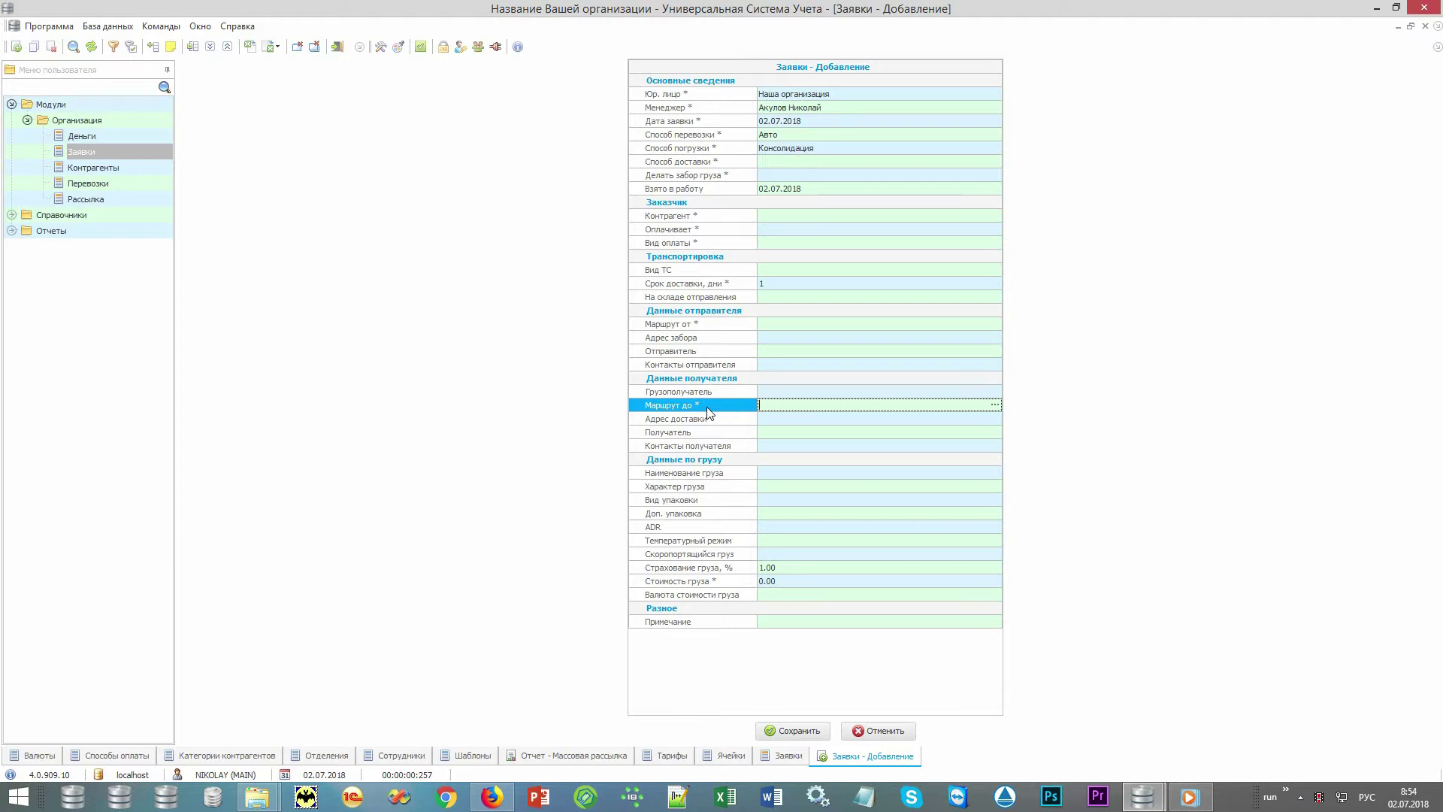
left_click_drag(707, 410, 717, 475)
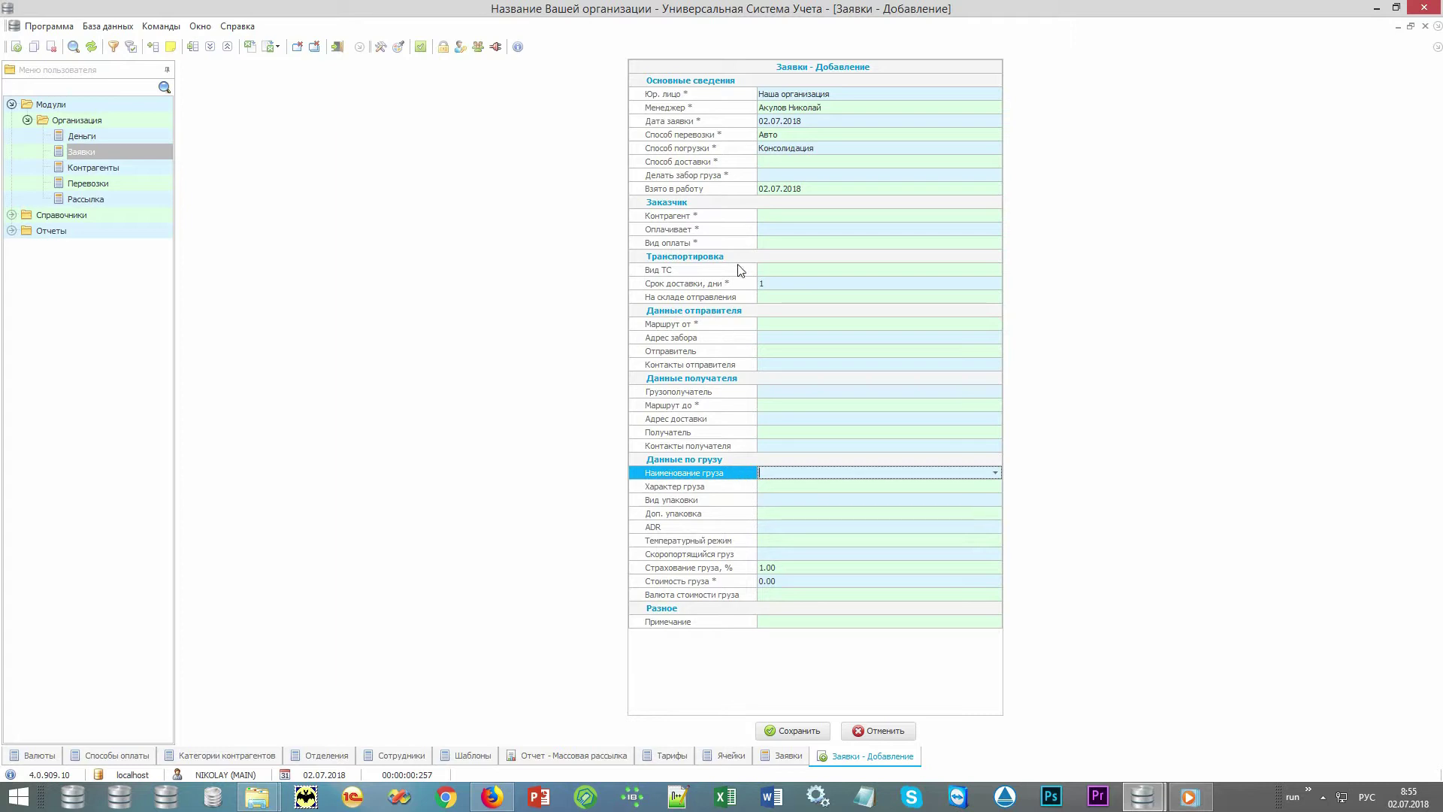
Set the new request's Способ доставки to До двери and Делать забор груза to Да.
left_click(744, 189)
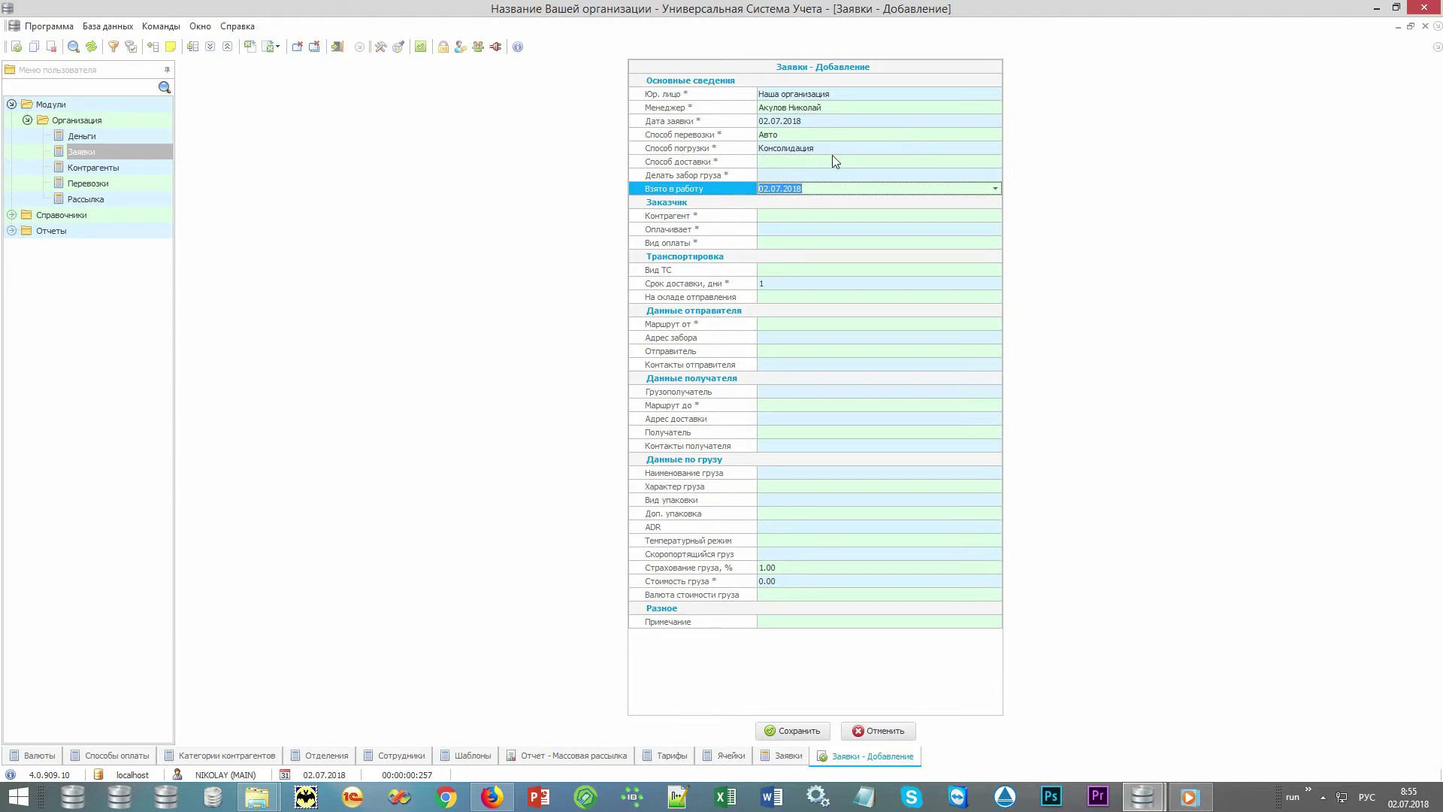
left_click(872, 133)
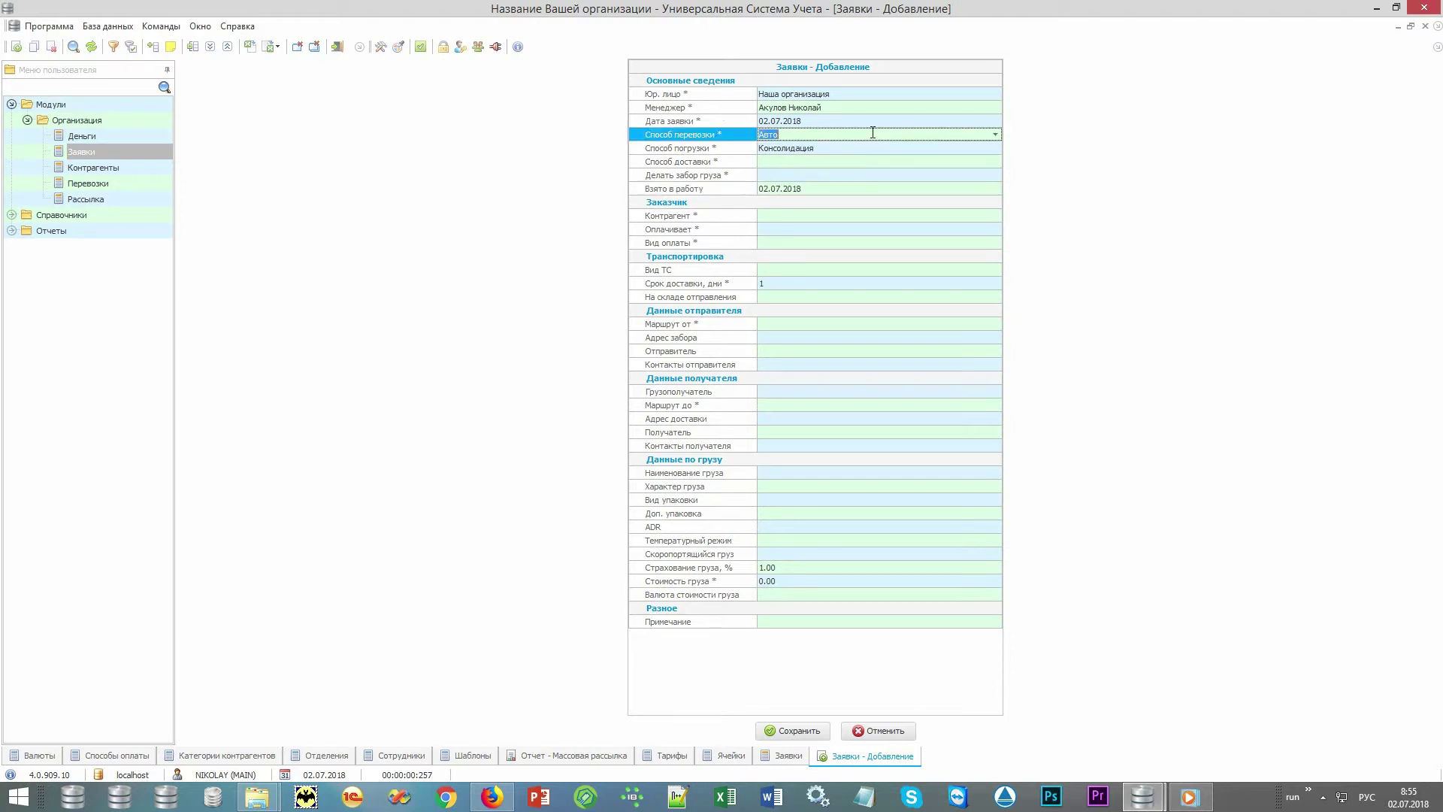
left_click(873, 146)
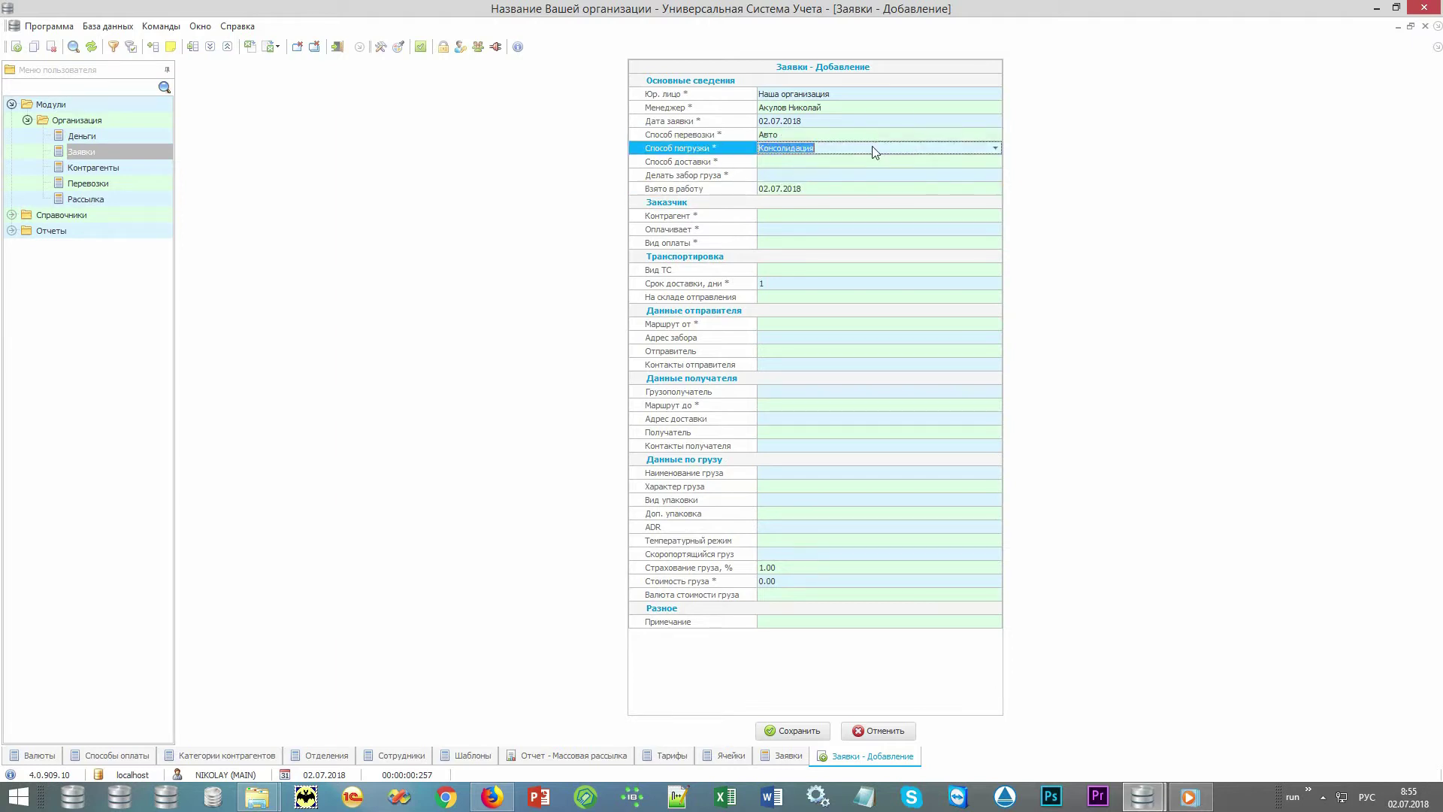
left_click(963, 161)
left_click(996, 162)
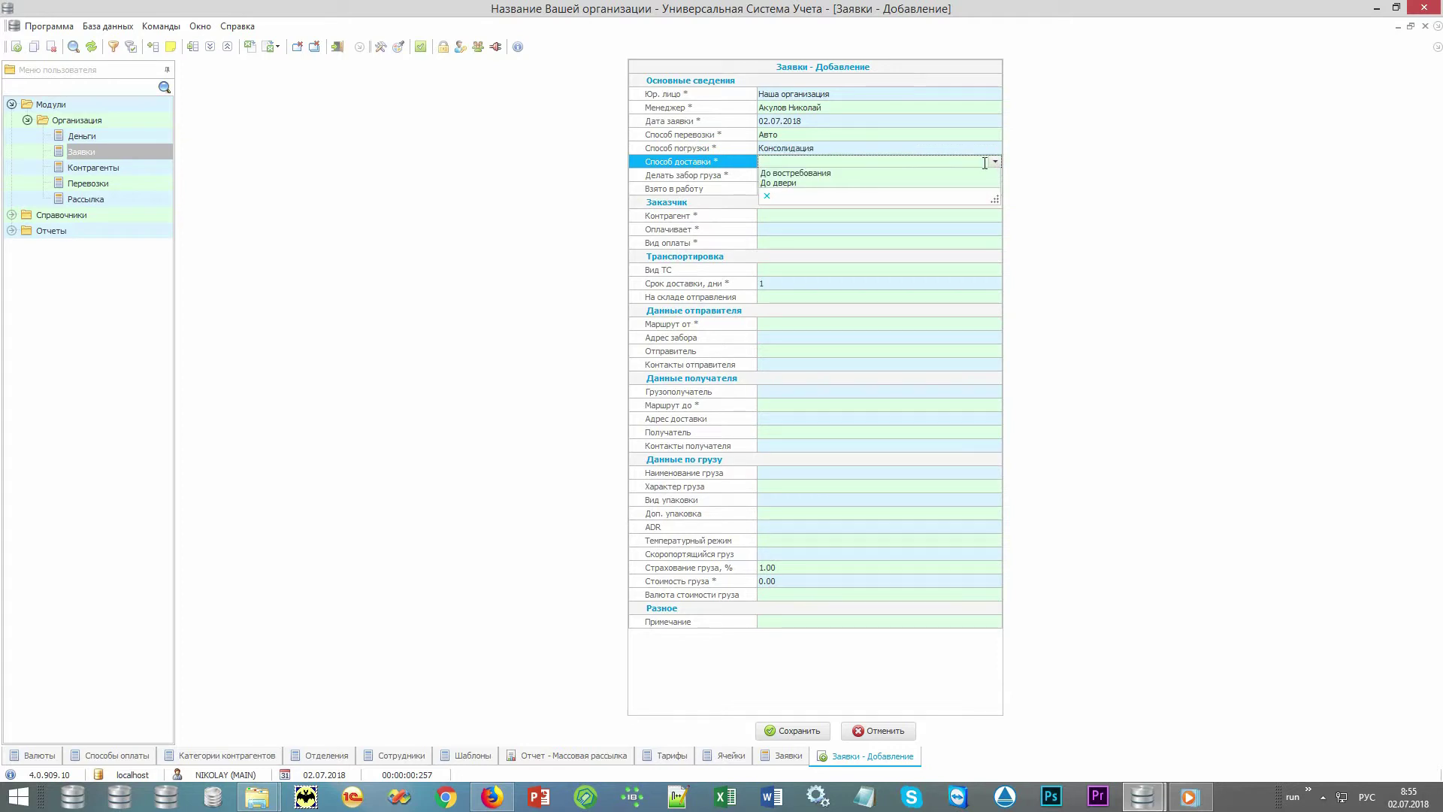
left_click(950, 182)
left_click(892, 174)
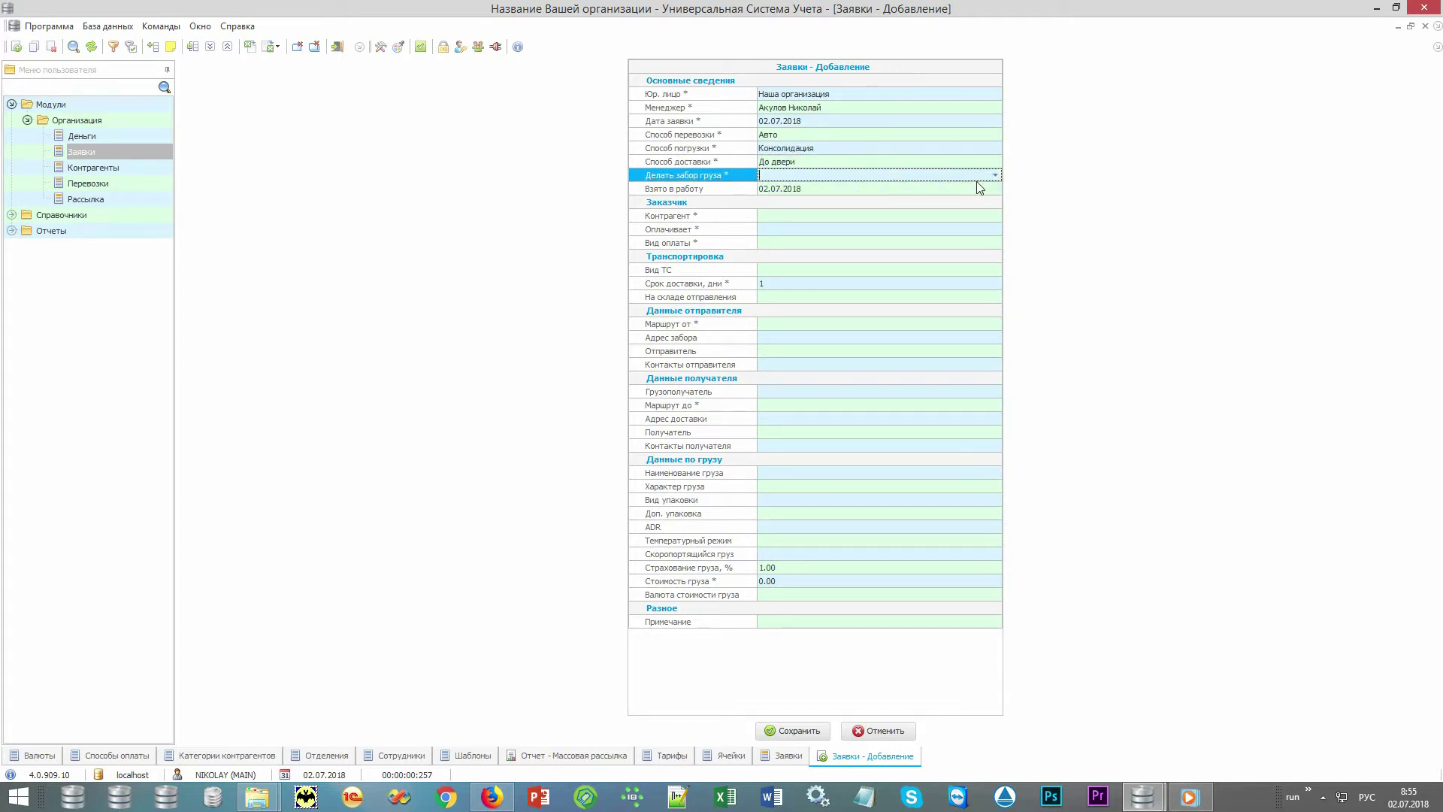
left_click(996, 176)
left_click(960, 185)
Open the counterparty list for the request's Контрагент and find Пятый клиент by the start of its name.
left_click(733, 217)
left_click(994, 216)
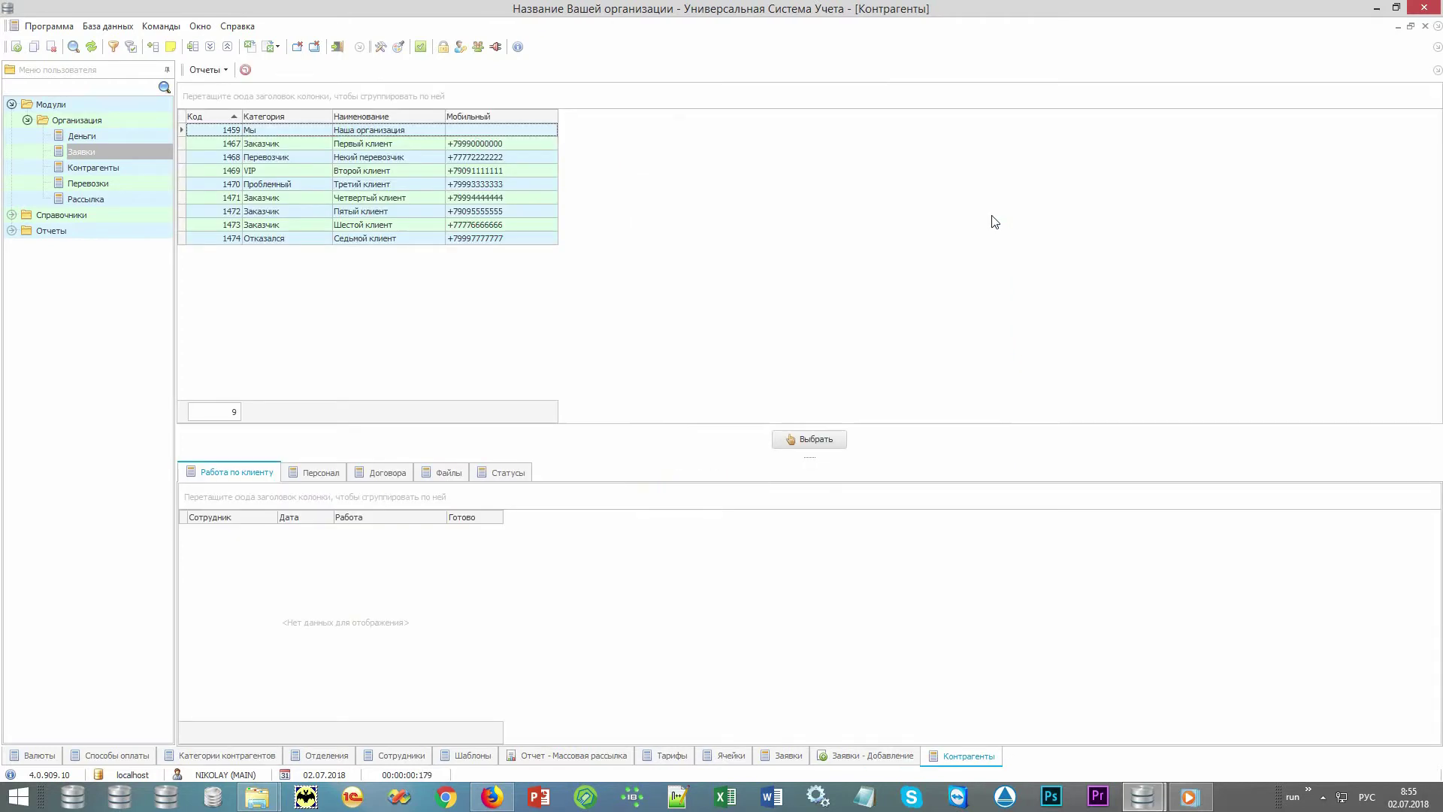
left_click(432, 133)
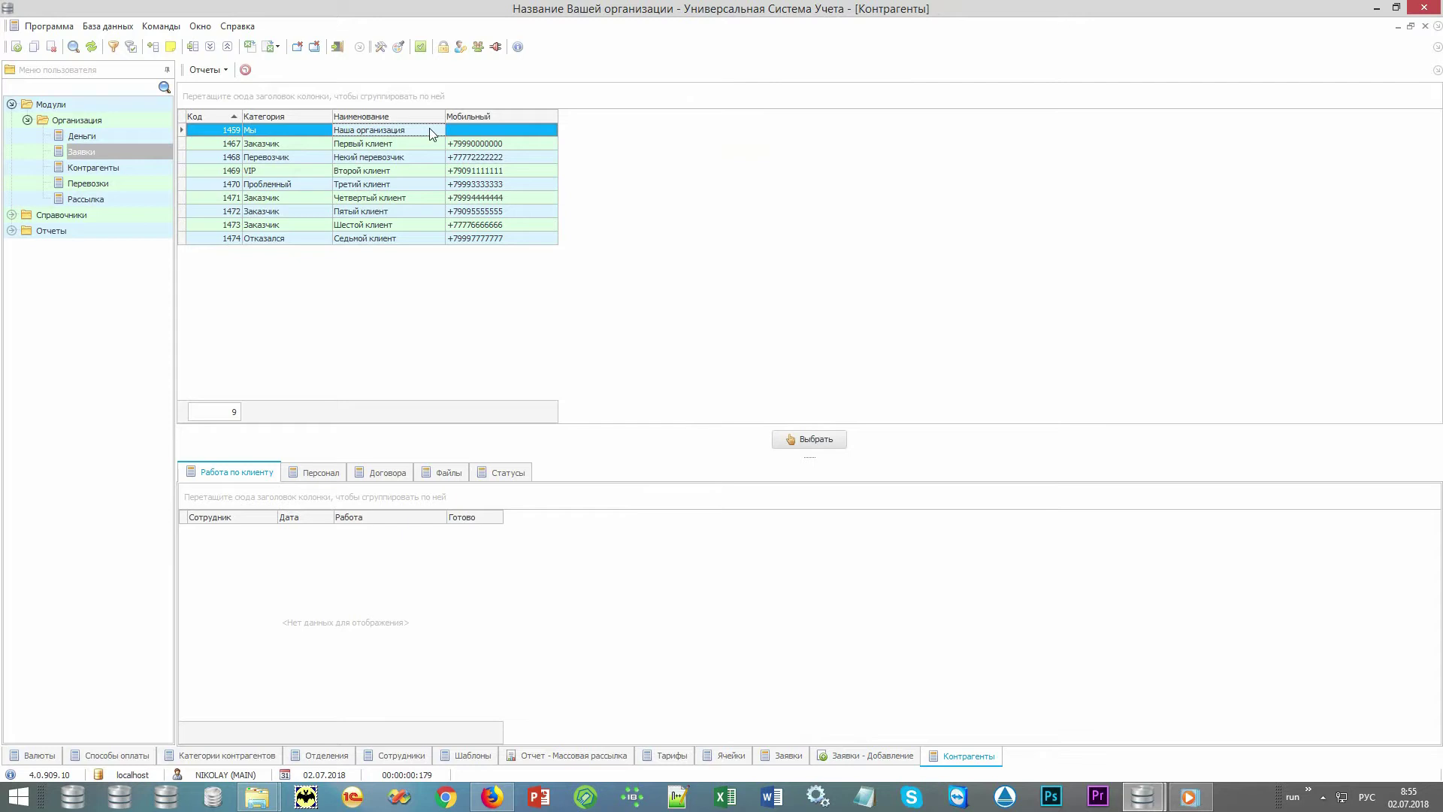
type("пя")
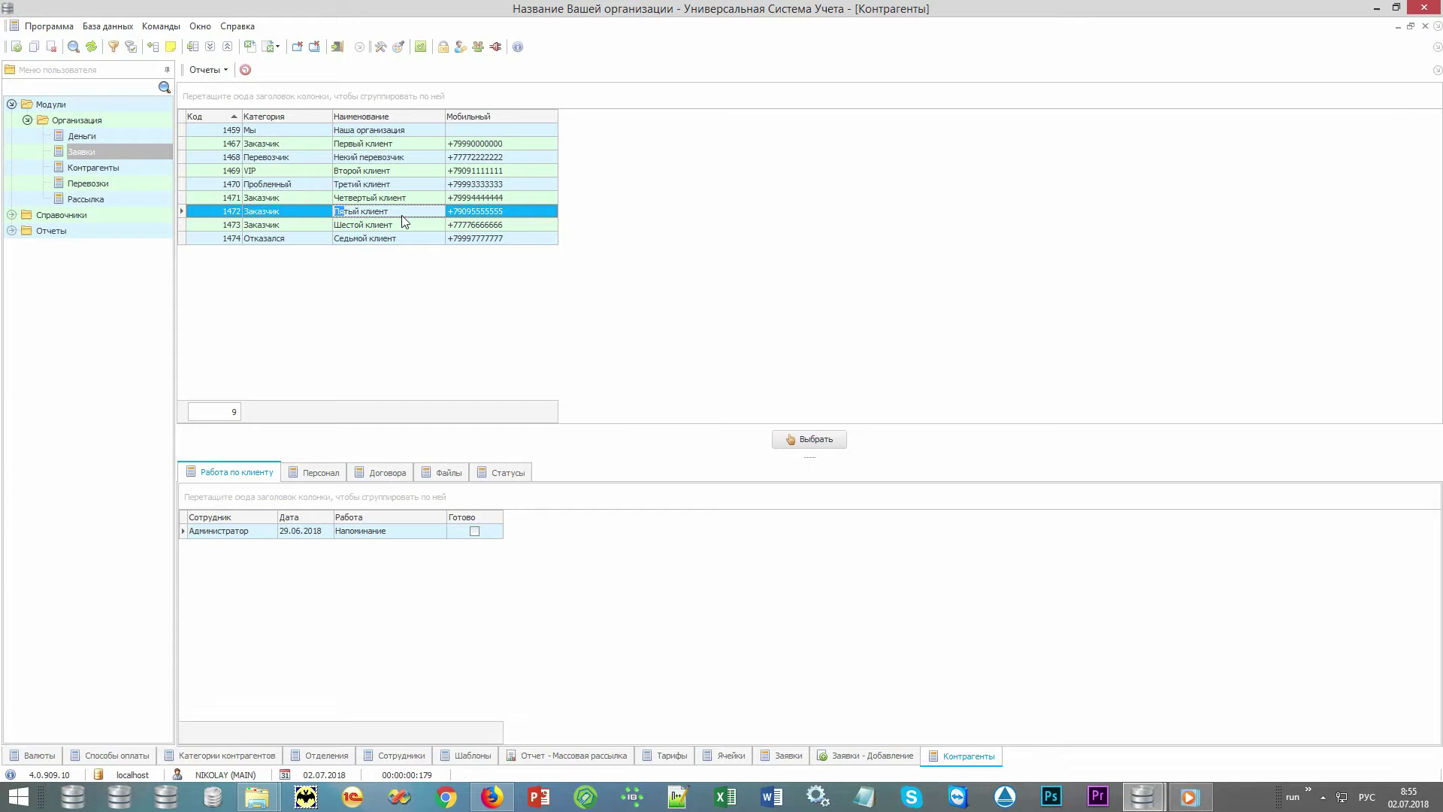
Open a blank new counterparty record to view its fields and cancel adding it.
right_click(609, 216)
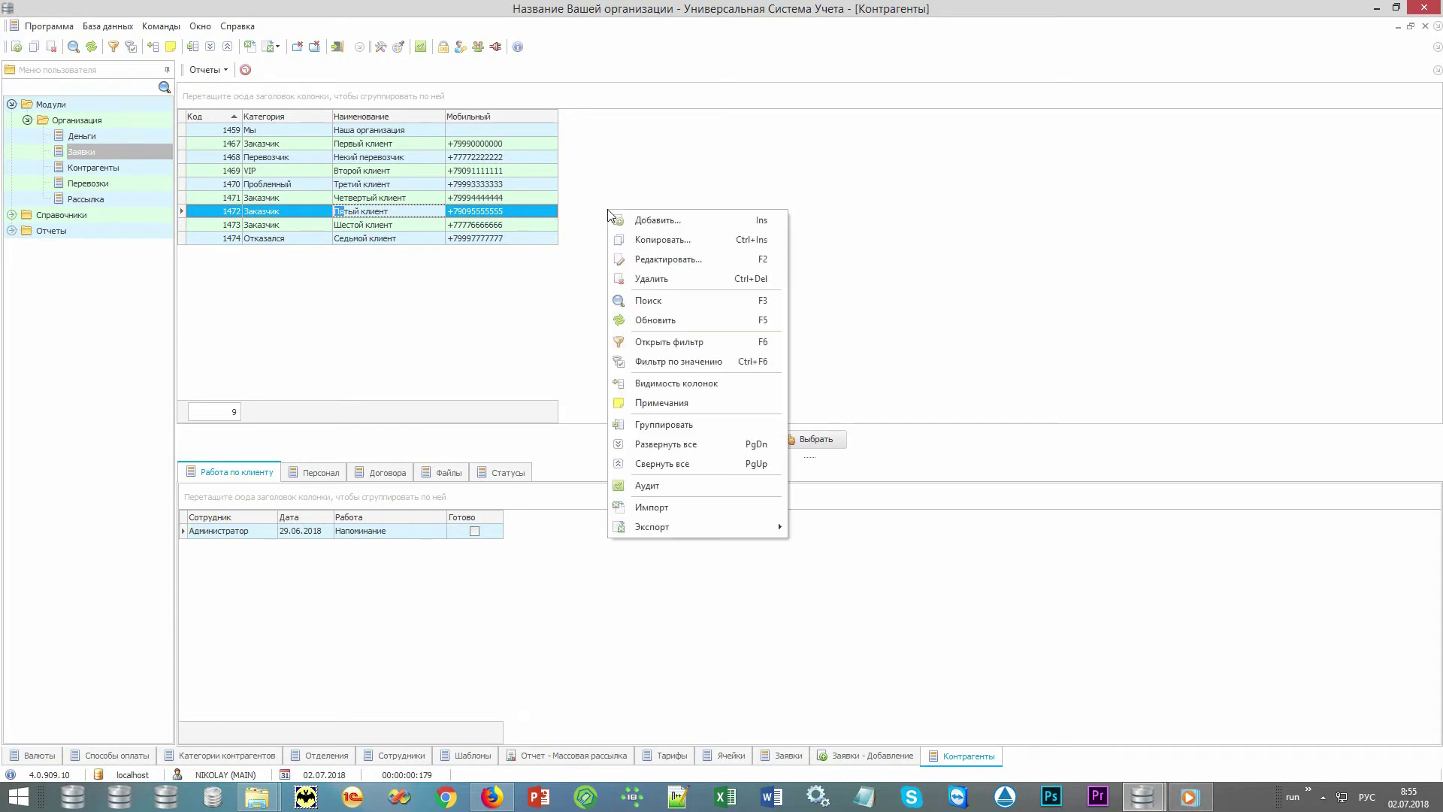
left_click(706, 228)
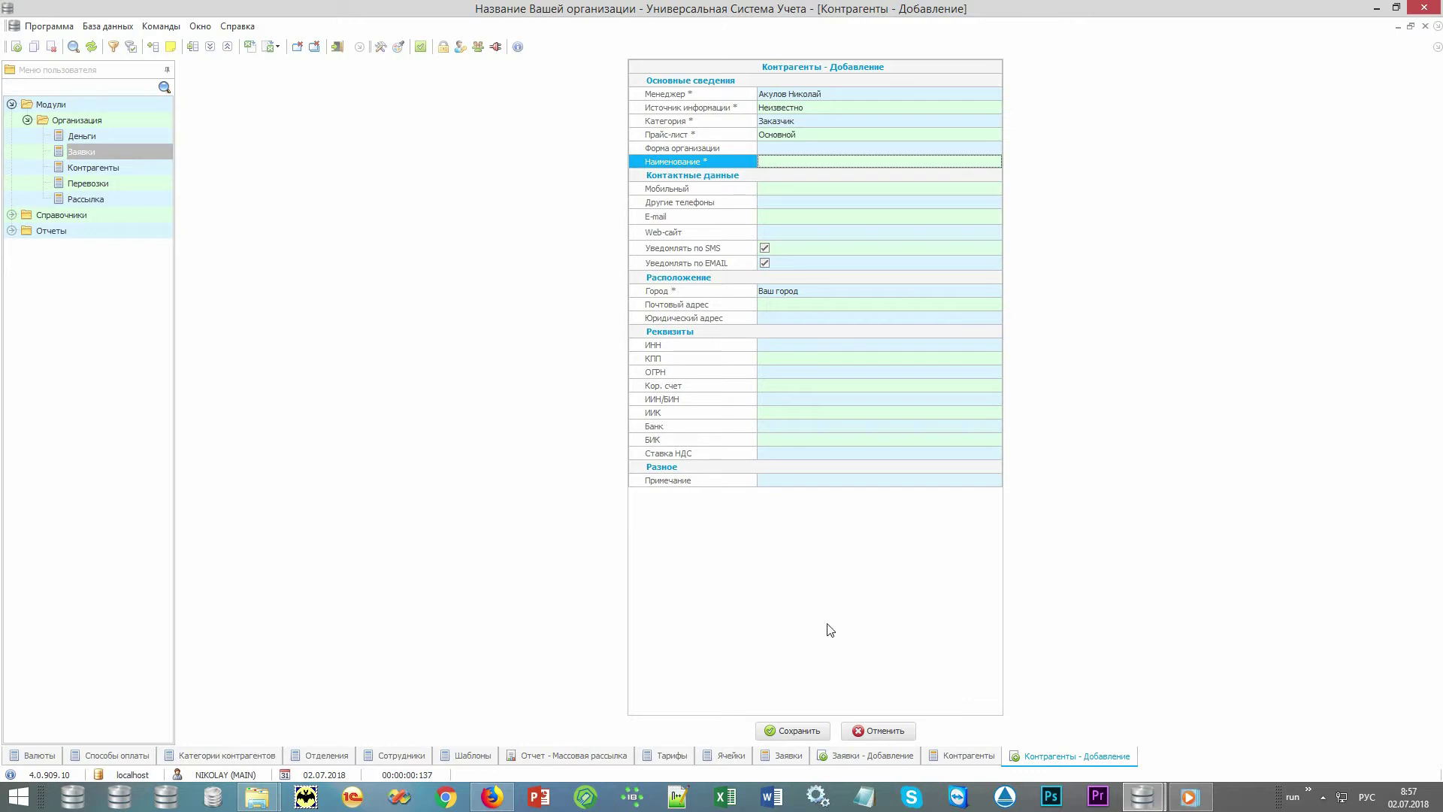
left_click(876, 731)
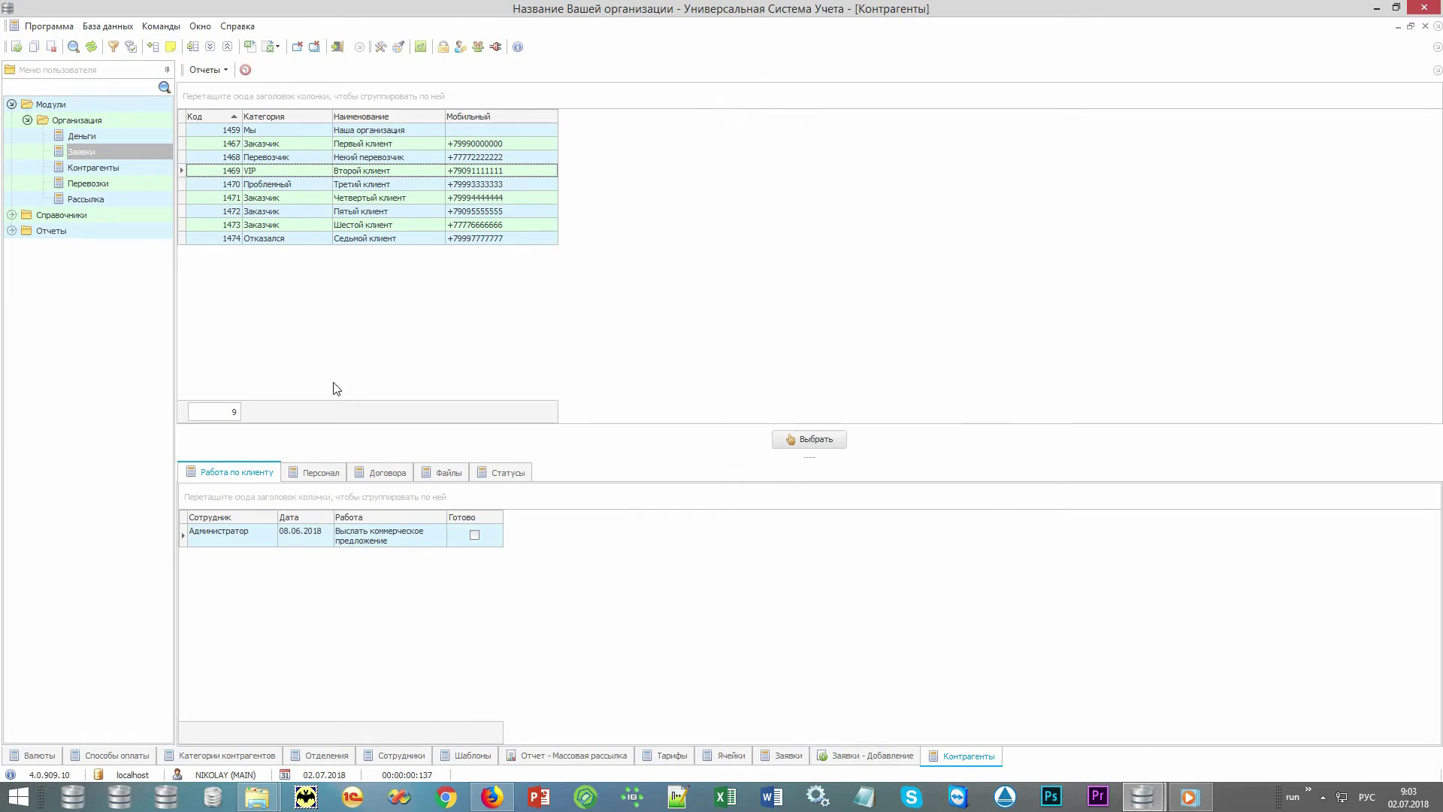
Review the staff, contracts, files and planned work of Второй клиент, and check which reports are offered for counterparties.
left_click(323, 479)
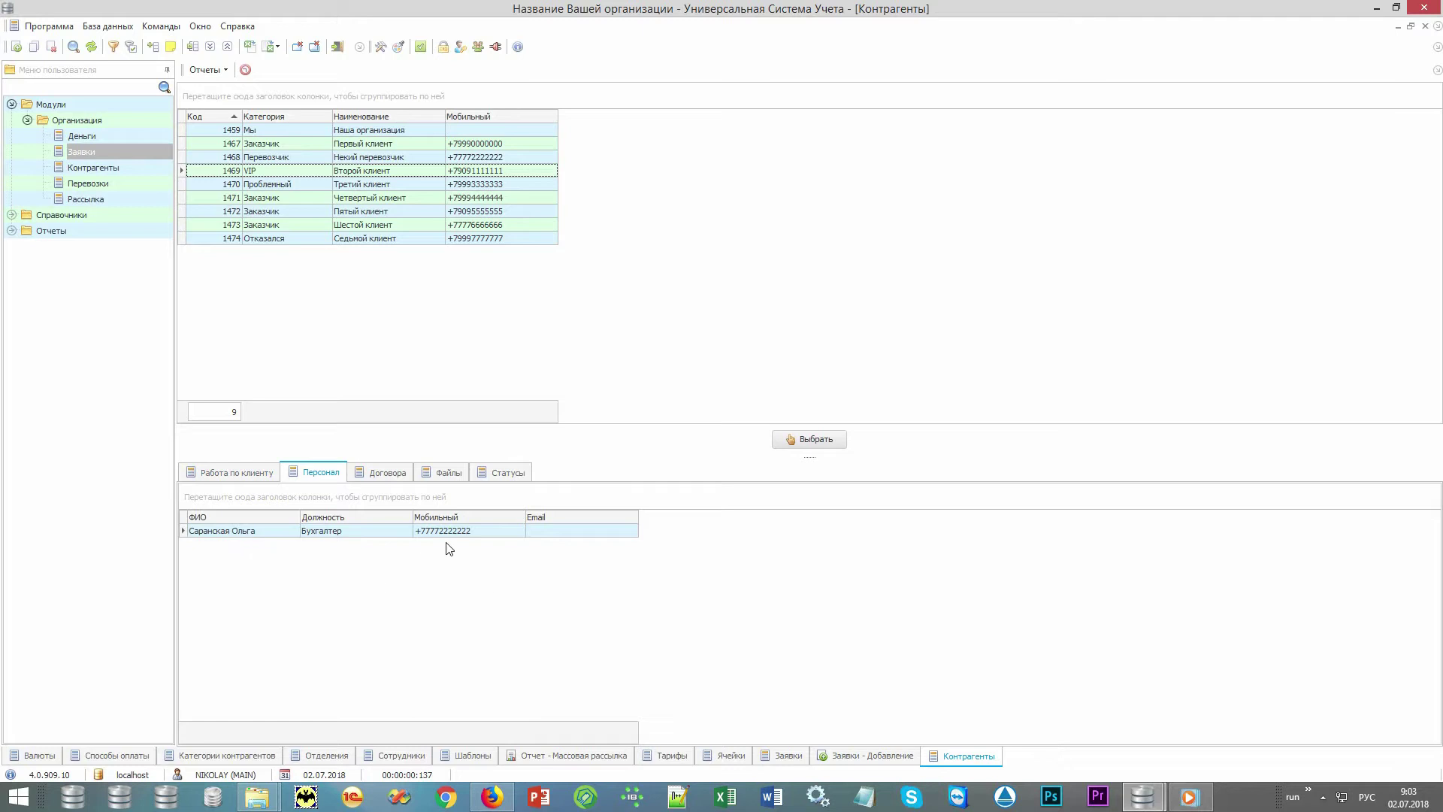
left_click(396, 475)
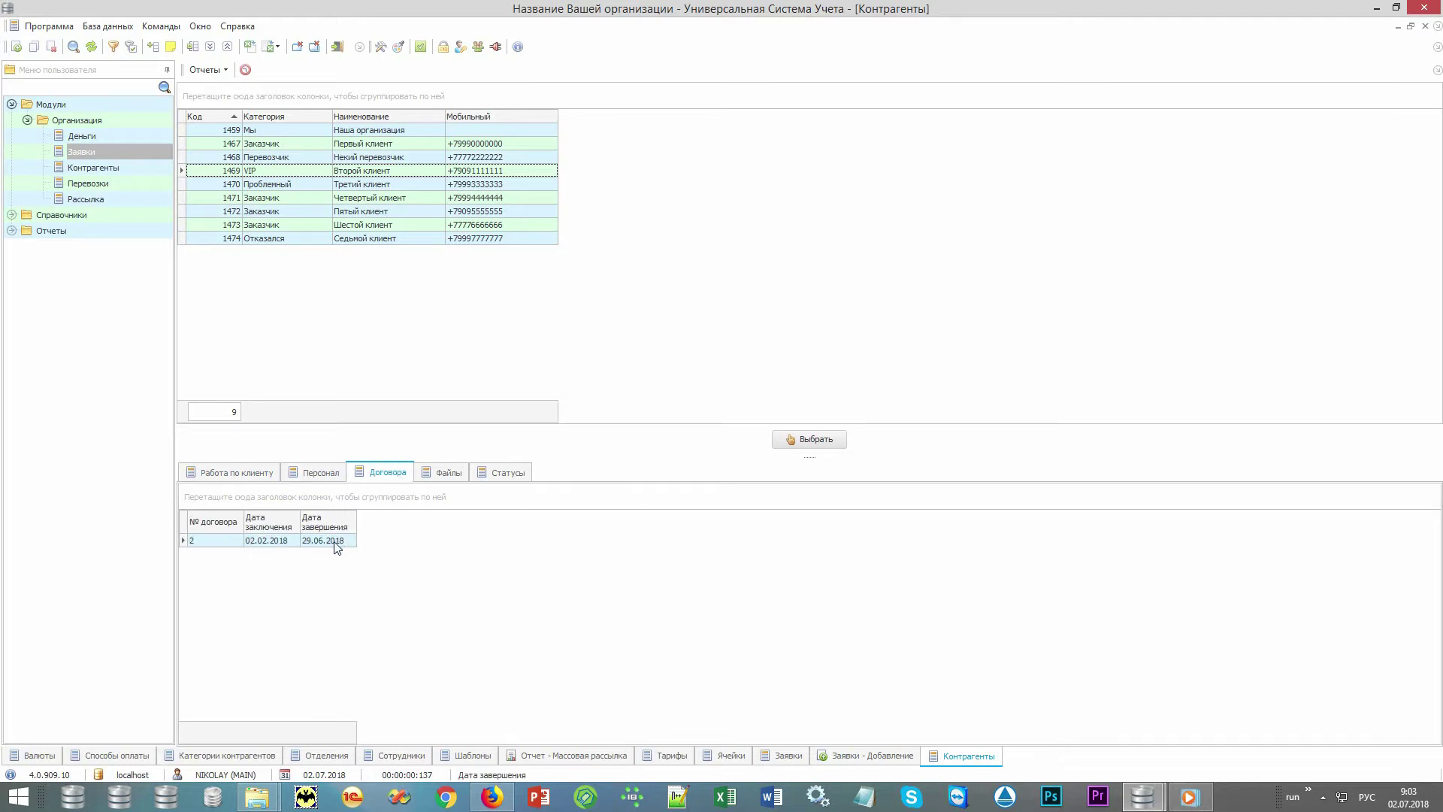
left_click(203, 69)
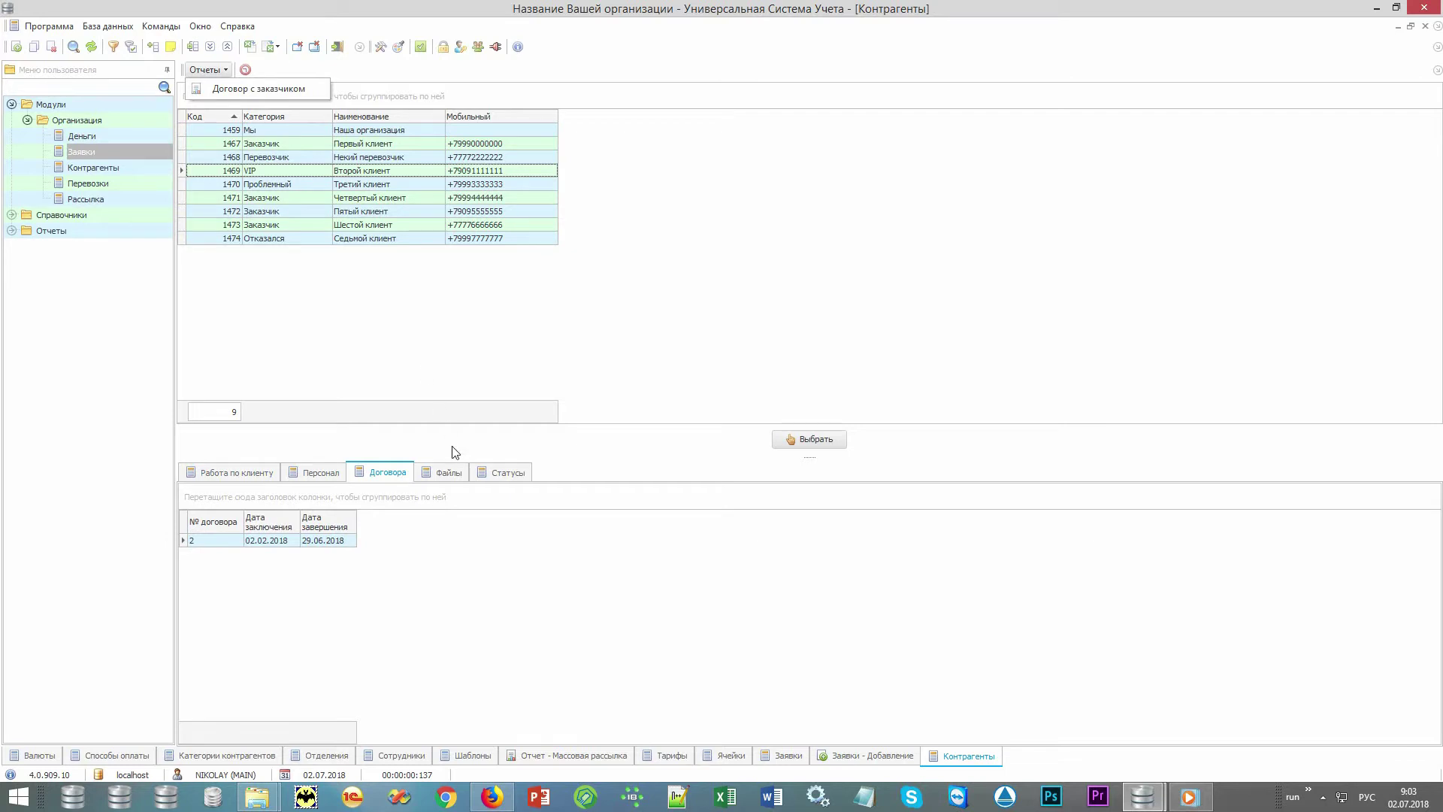
left_click(457, 475)
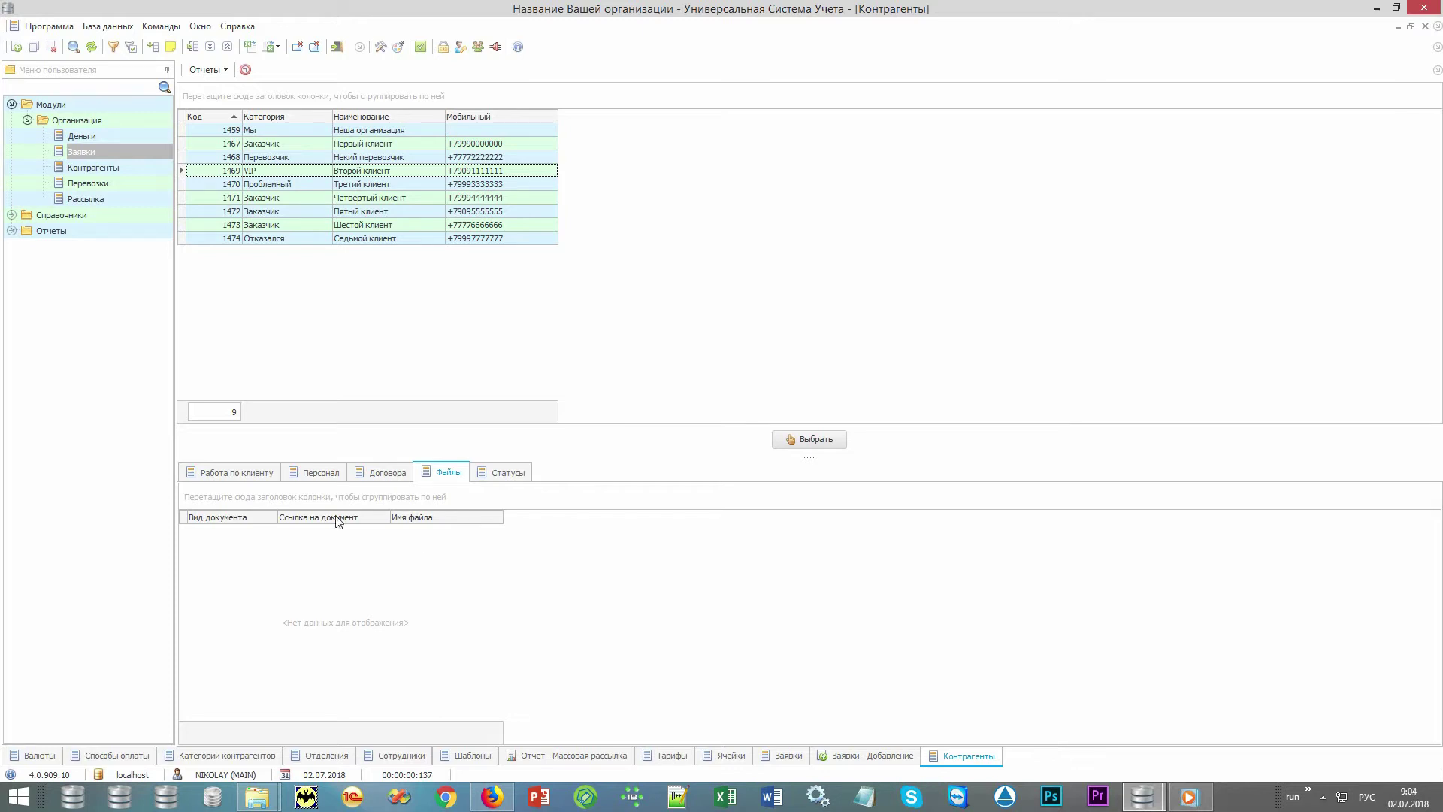
left_click(273, 479)
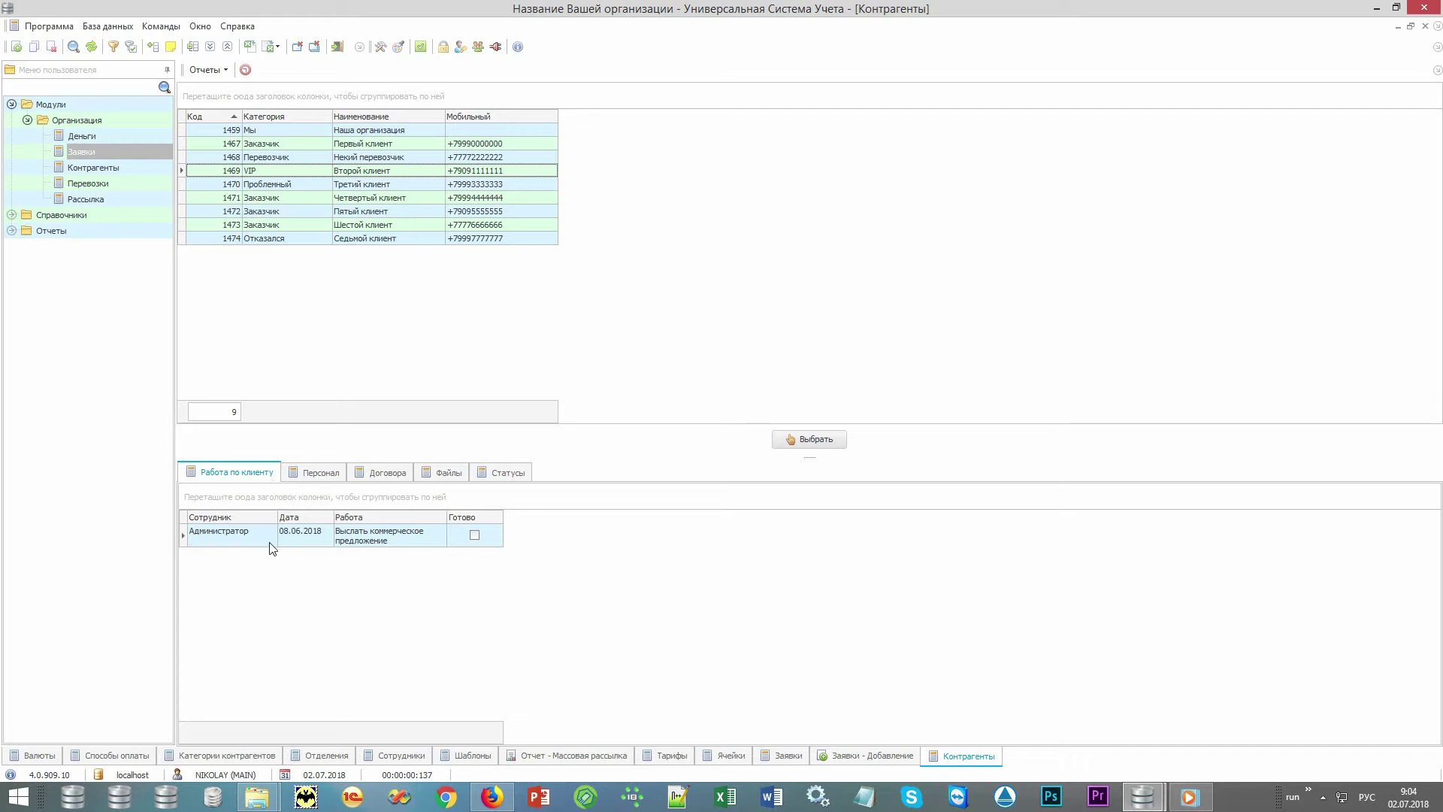
left_click(424, 546)
left_click(460, 548)
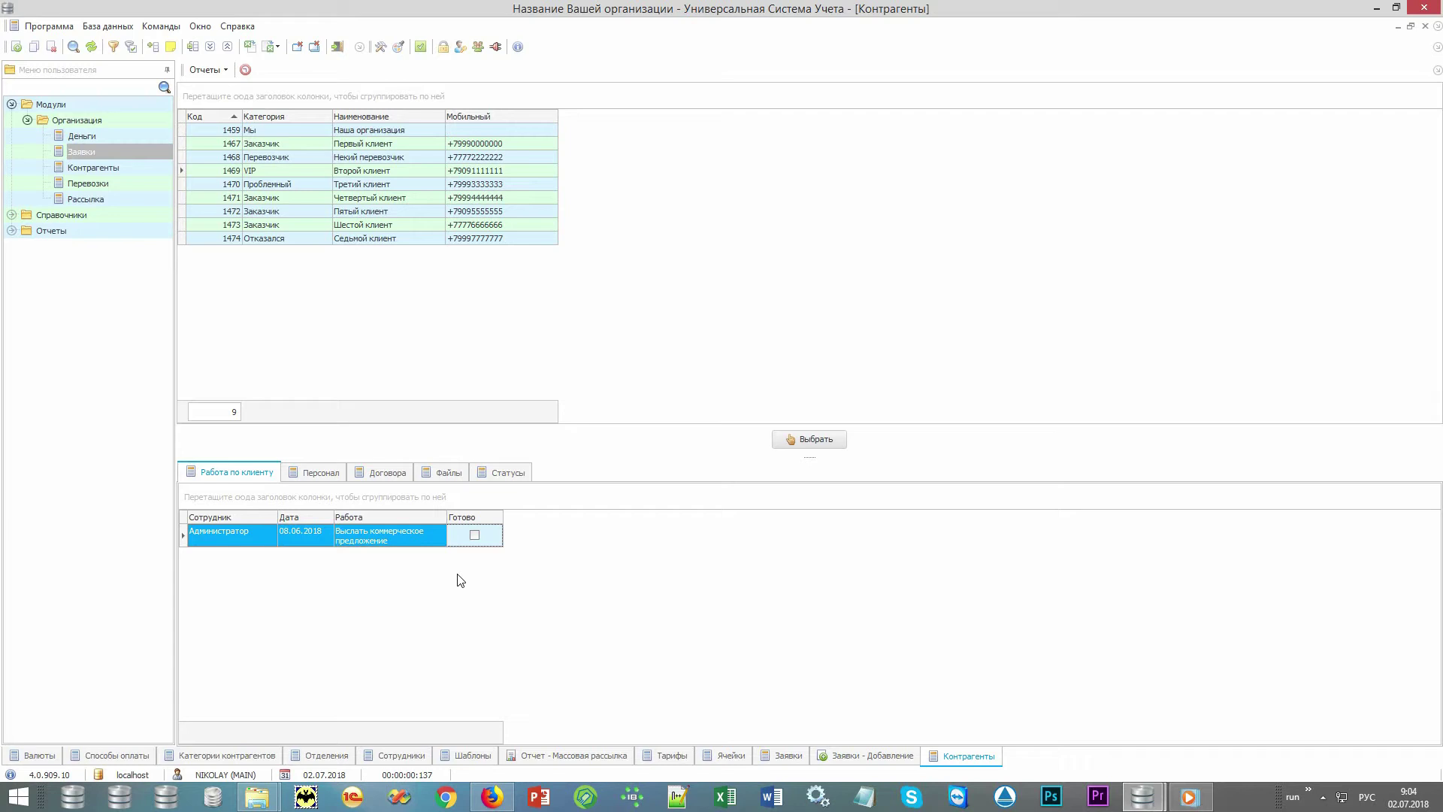
Set the request's Контрагент to Второй клиент, Оплачивает to Отправитель, Вид оплаты to Нал and Вид ТС to Тент.
left_click(418, 171)
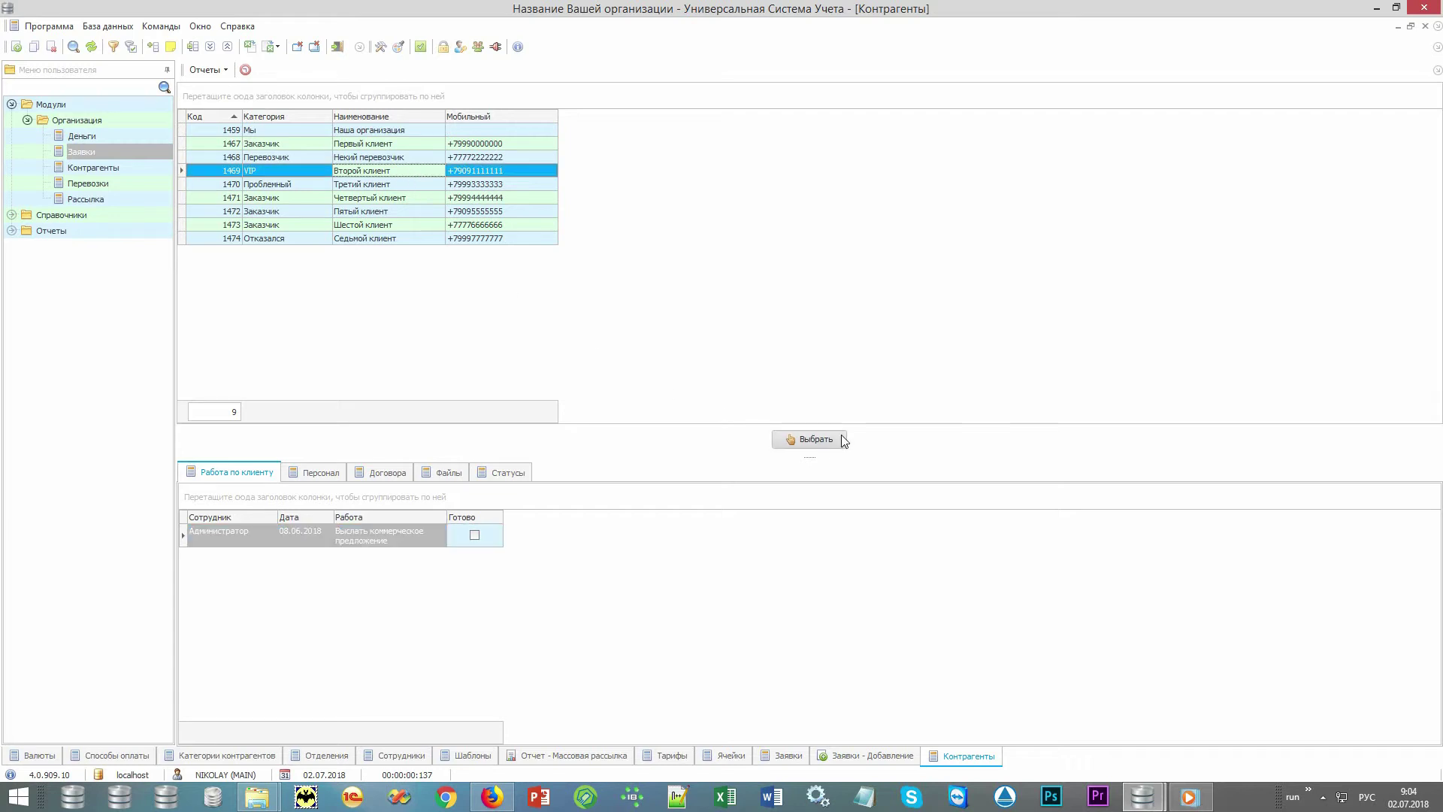
left_click(815, 439)
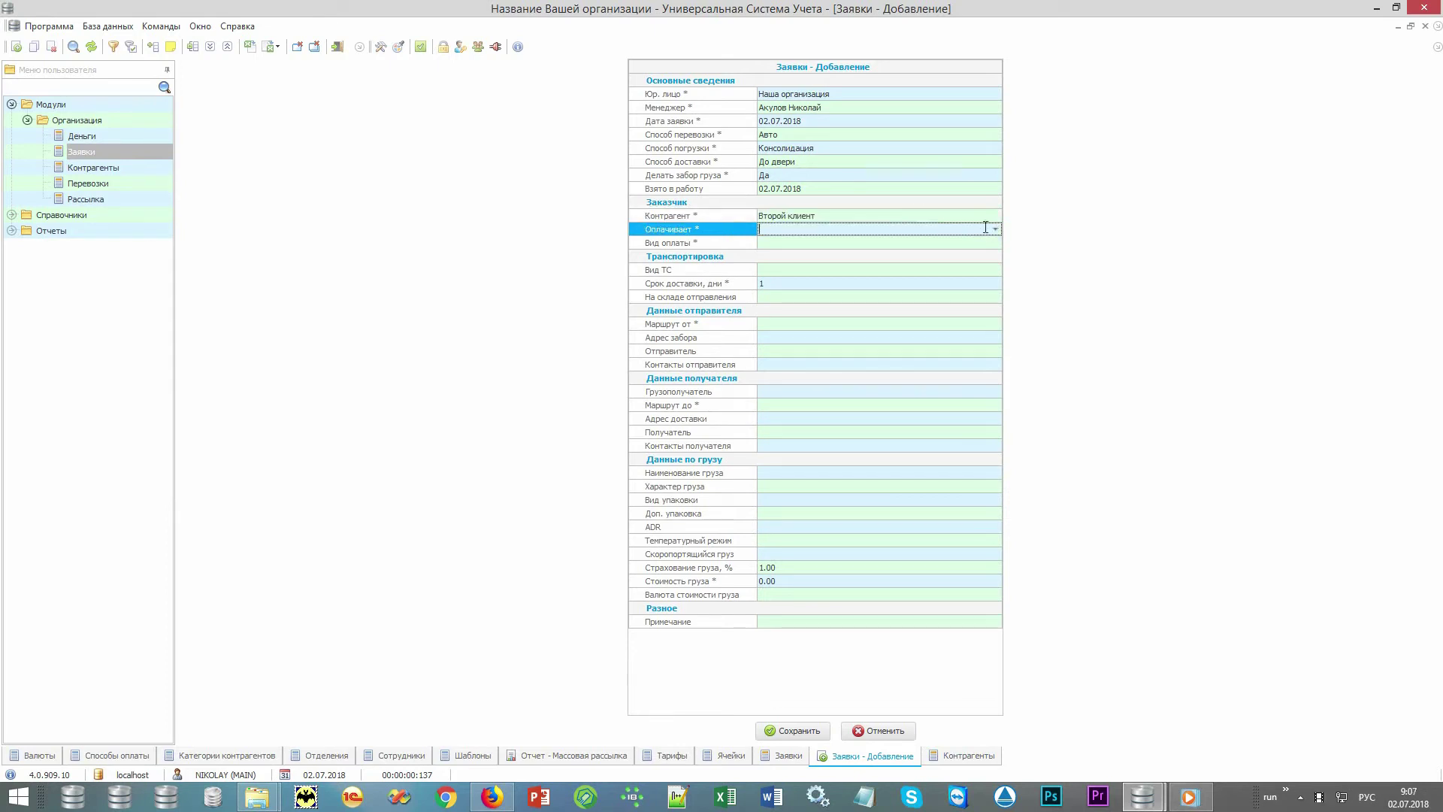
left_click(990, 228)
left_click(985, 237)
left_click(990, 242)
left_click(983, 252)
left_click(992, 269)
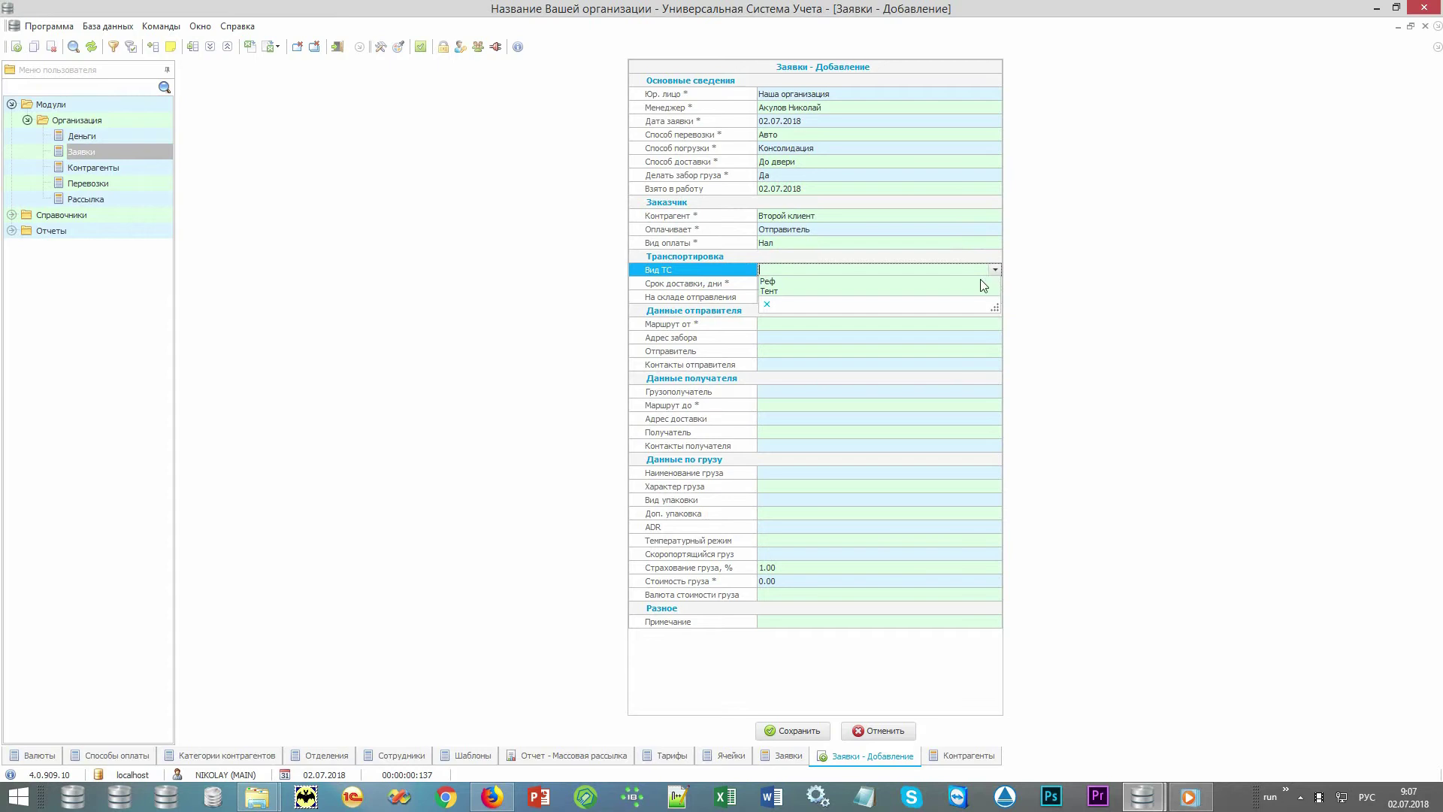
left_click(974, 290)
Set the request's Маршрут от to Москва and its Маршрут до to Санкт-Петербург from the city list.
left_click(985, 323)
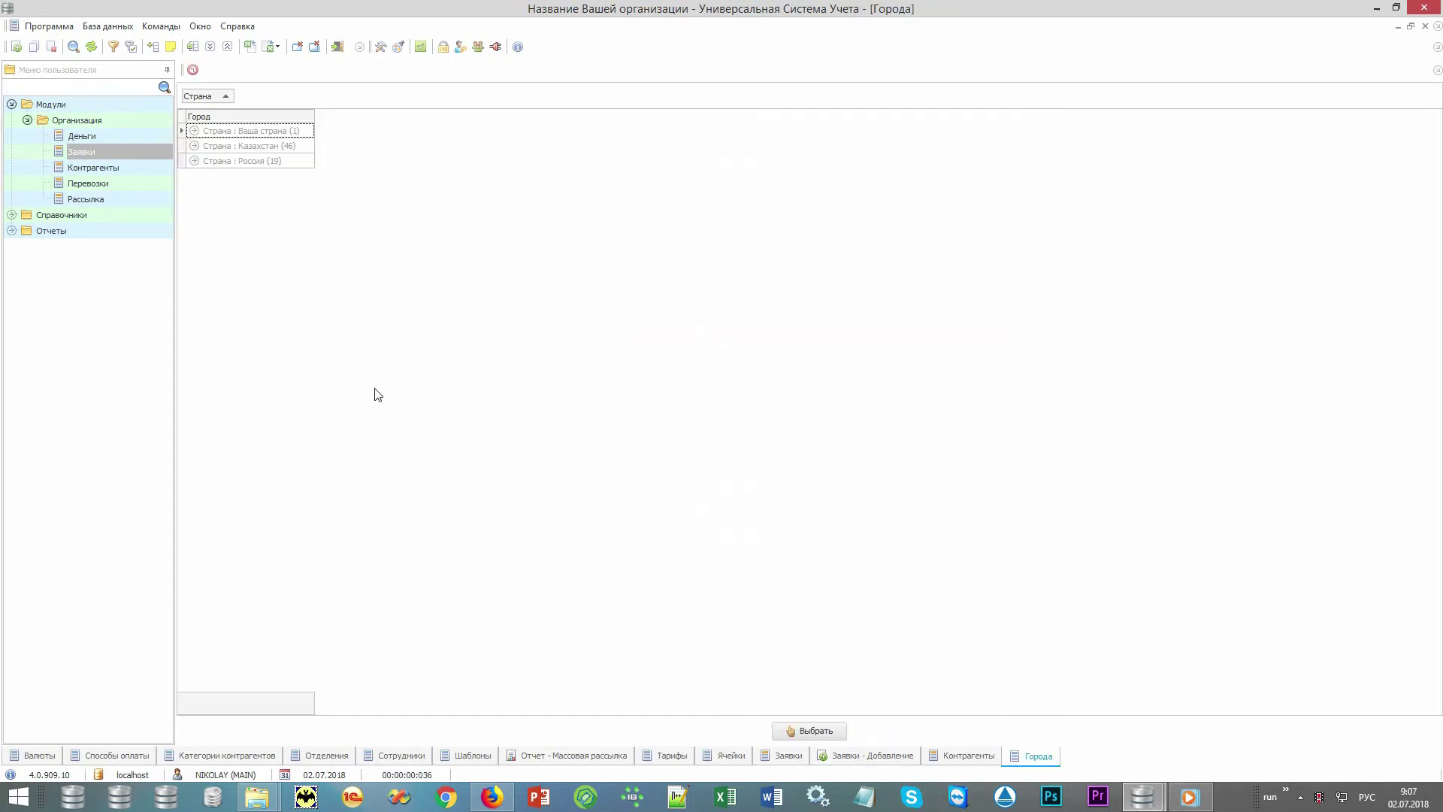
type("мо")
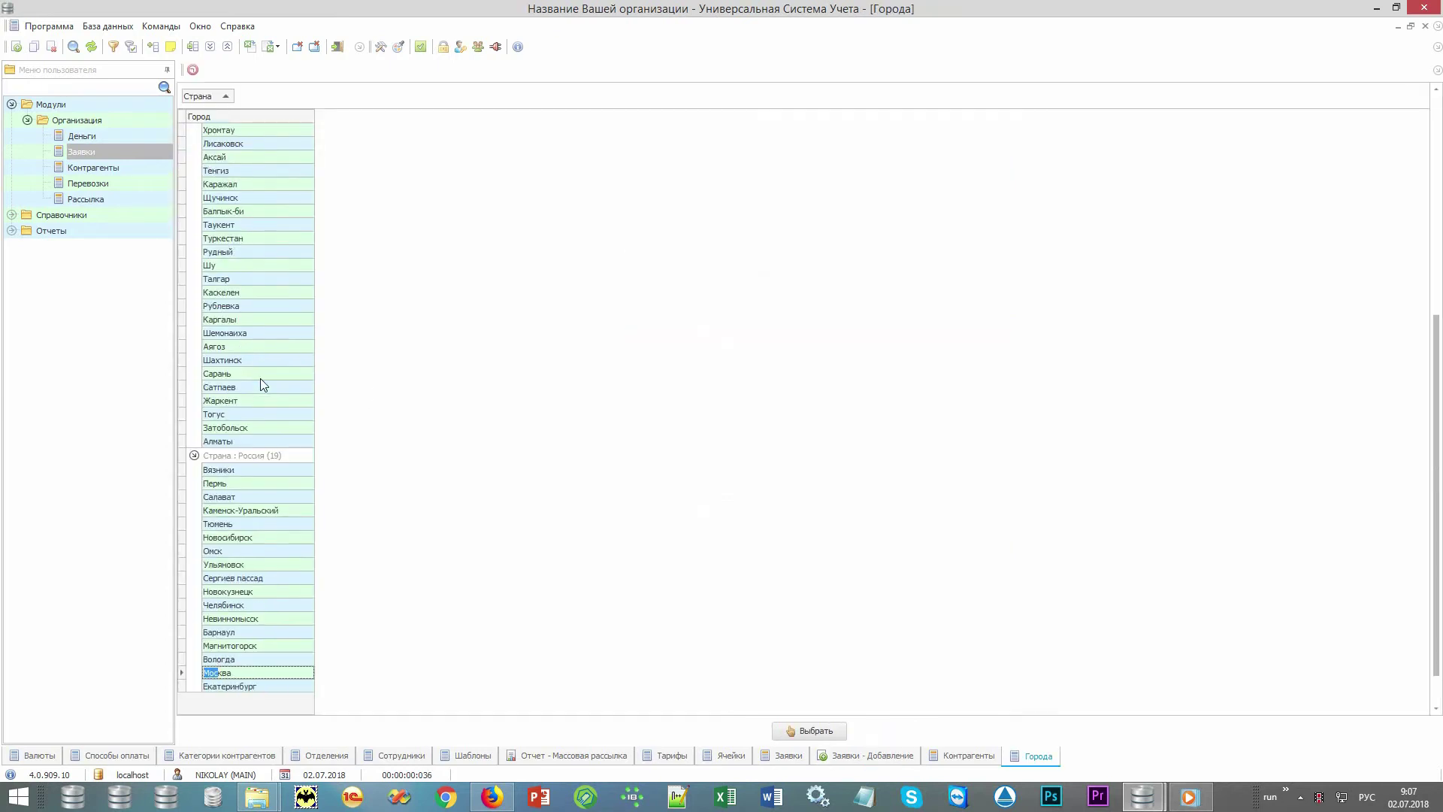
key("Return")
key("Tab")
key("Tab")
key("Tab")
key("Tab")
key("Tab")
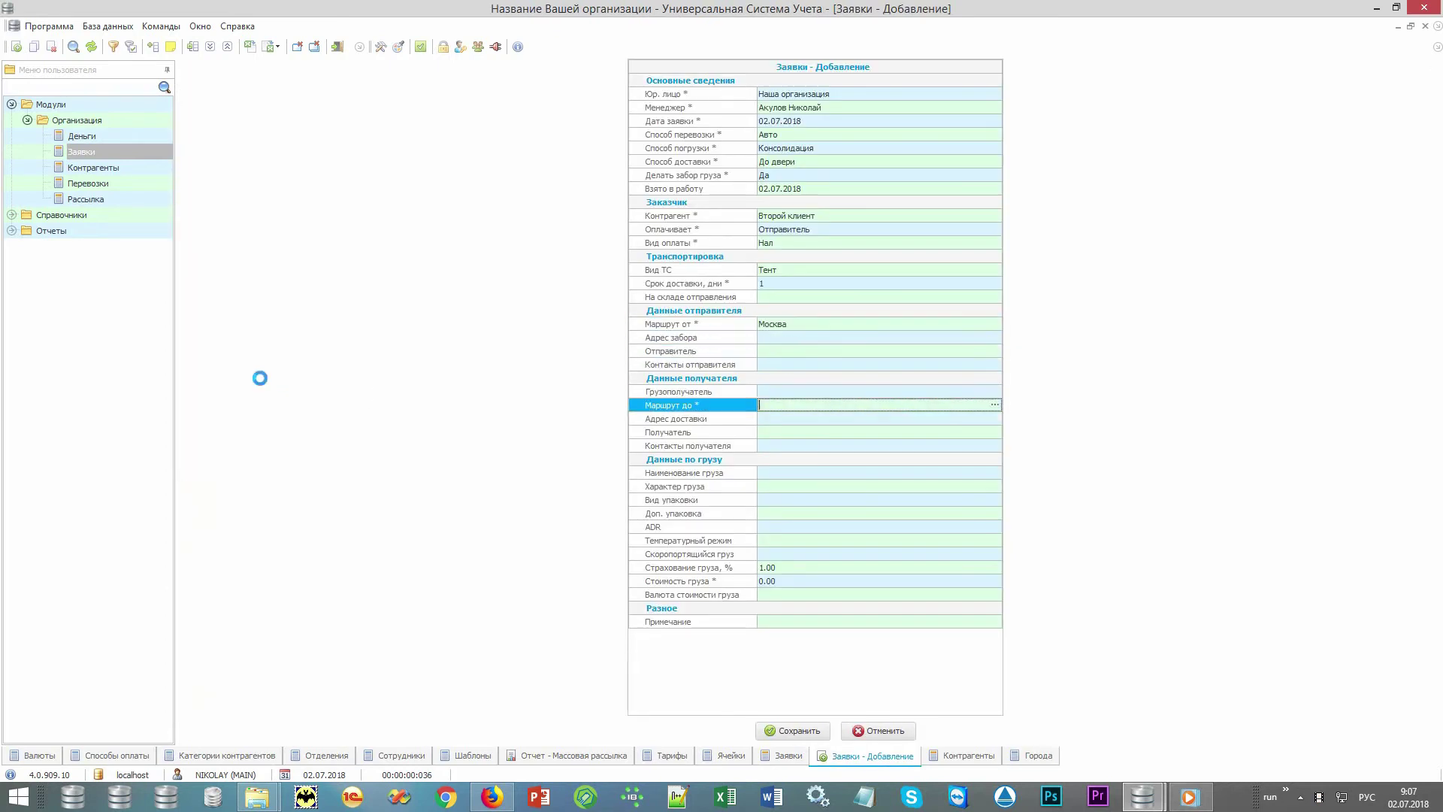
key("Return")
key("Up")
type("с")
key("Return")
Describe the cargo with Наименование груза Печенье, Характер груза Продукты питания and Вид упаковки Коробки.
left_click(894, 476)
left_click(984, 473)
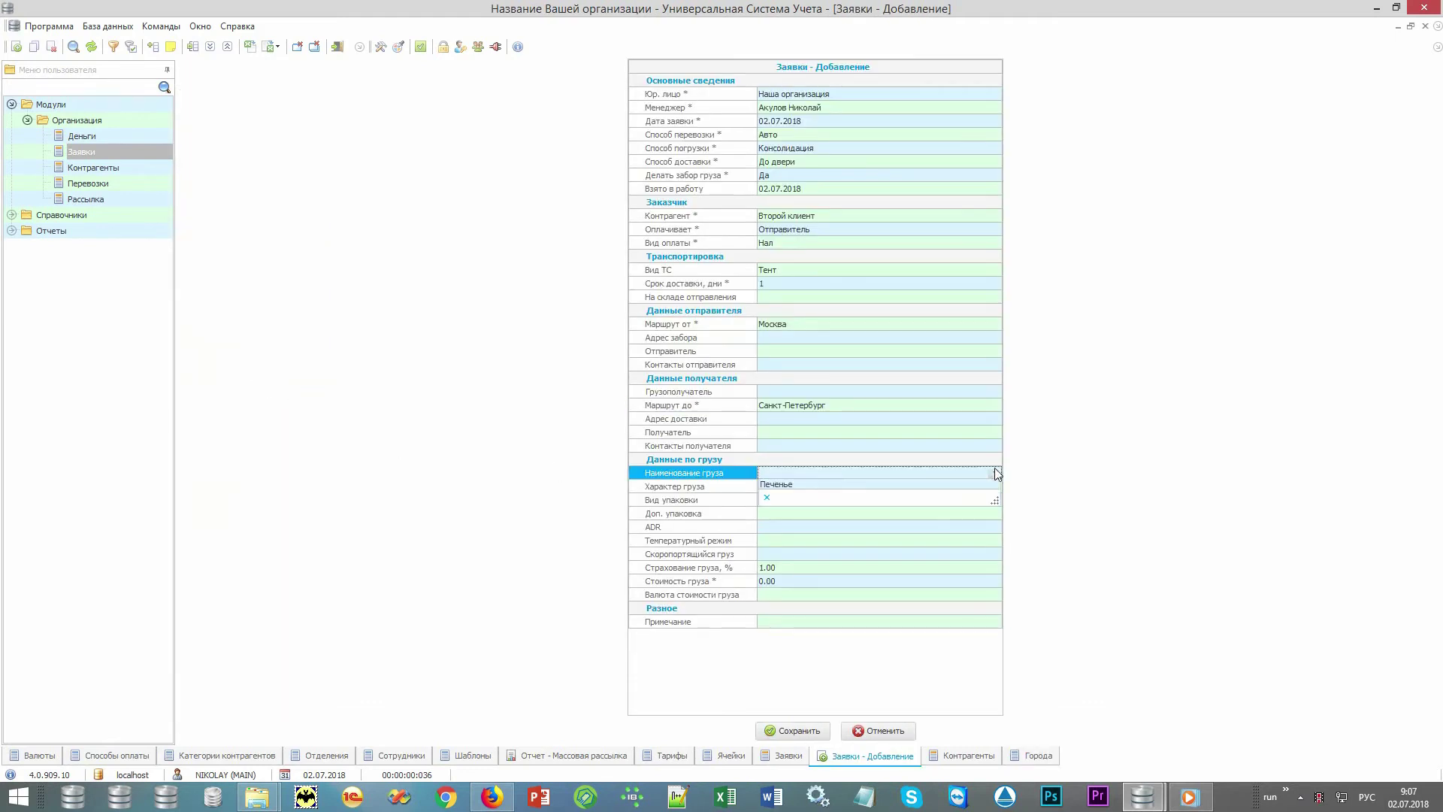
left_click(983, 485)
left_click(994, 488)
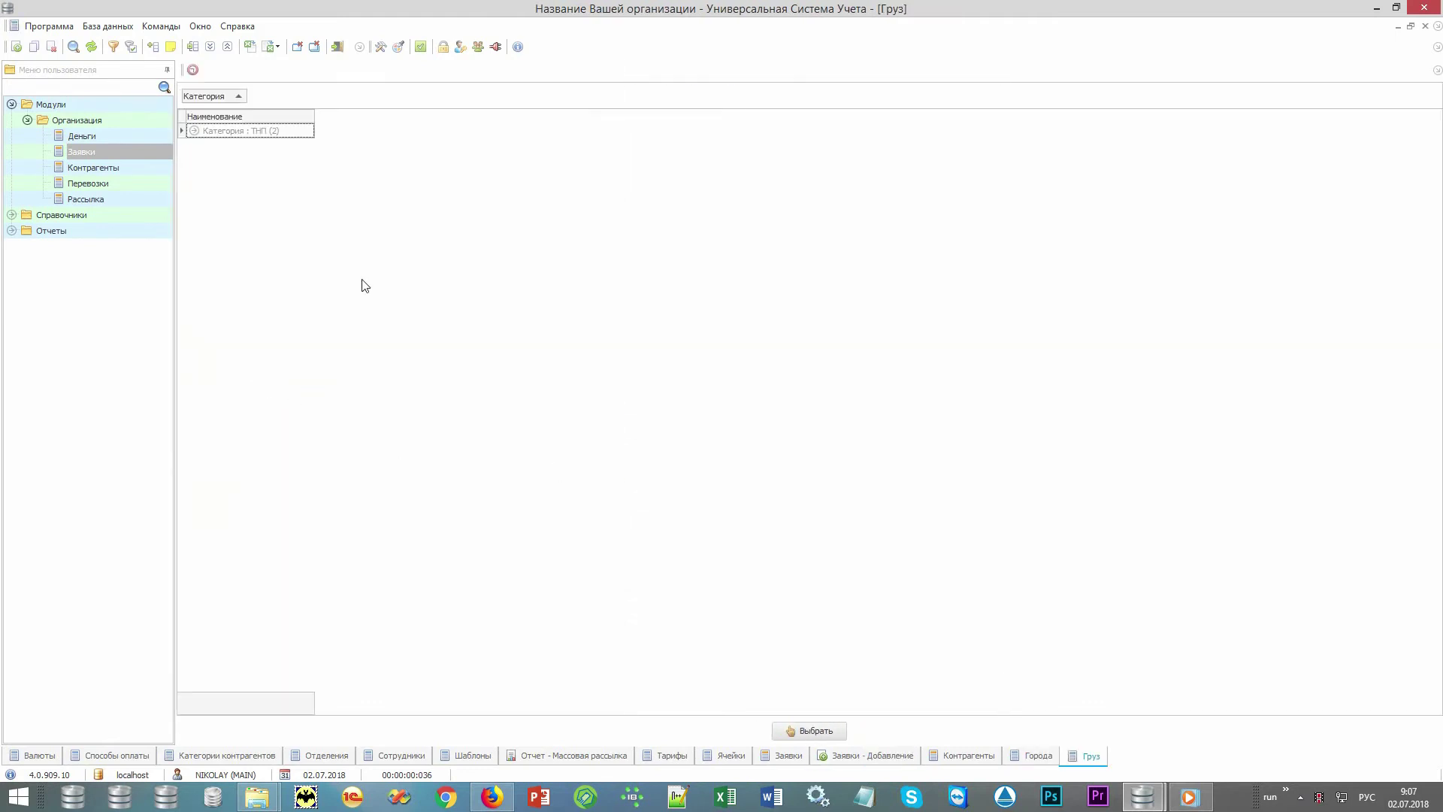
double_click(286, 159)
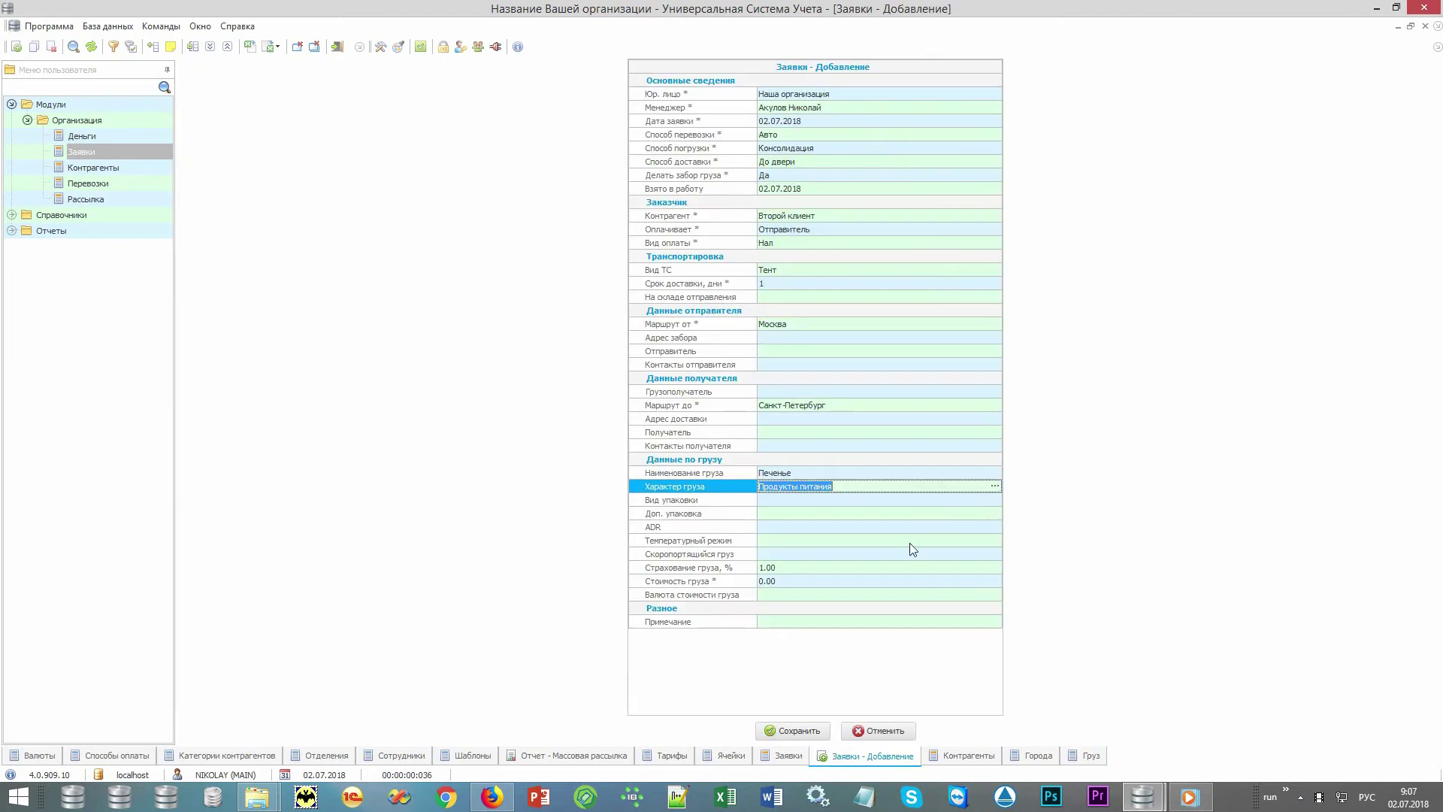
left_click(995, 499)
left_click(981, 512)
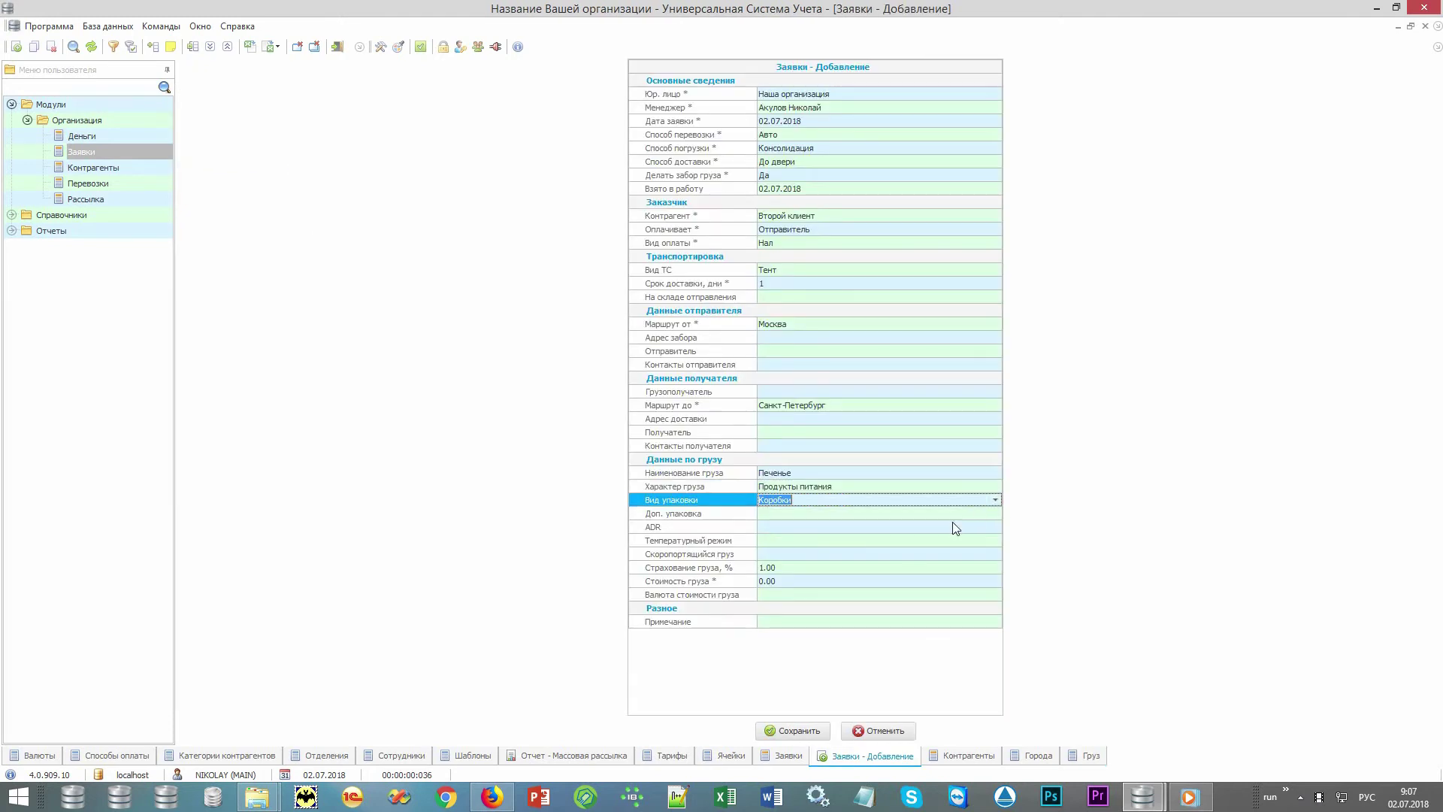
Set Стоимость груза to 100 000 and Валюта стоимости груза to RUB.
left_click(899, 581)
type("100")
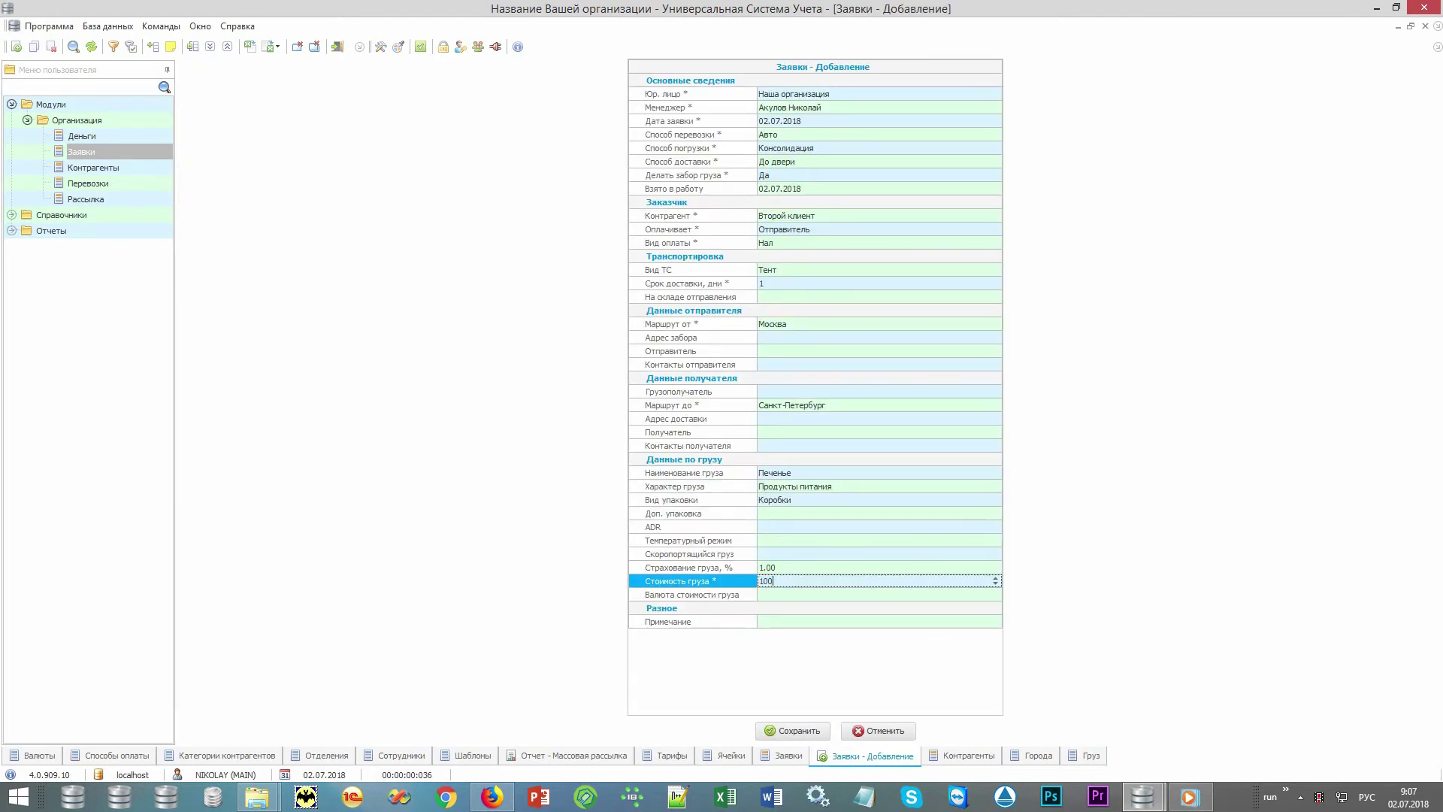
key("Return")
key("Down")
key("Down")
key("Down")
key("Return")
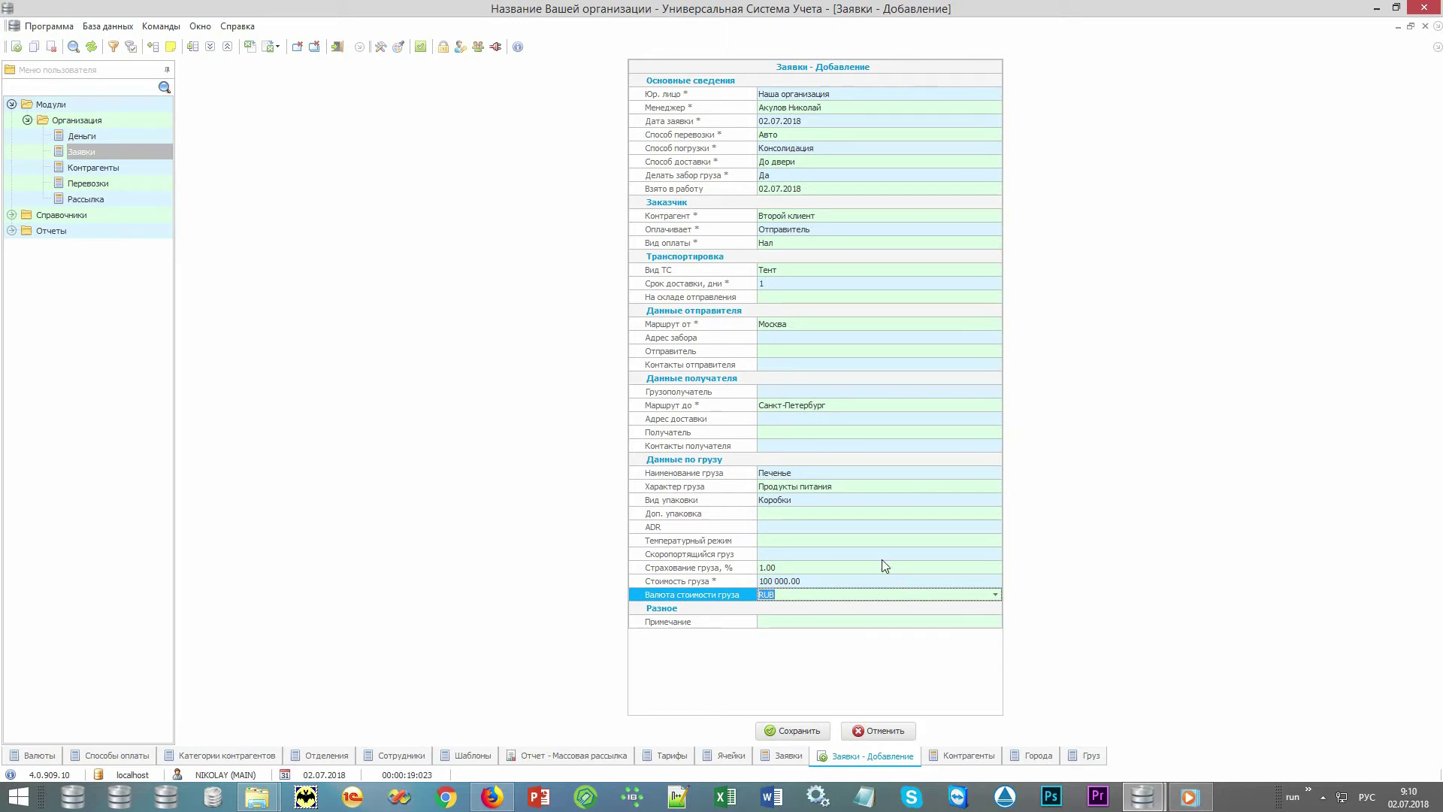
Fill in the sender data with Еще адрес забора as Адрес забора, plus the offered sender name and contact phone number.
left_click(992, 337)
left_click(995, 337)
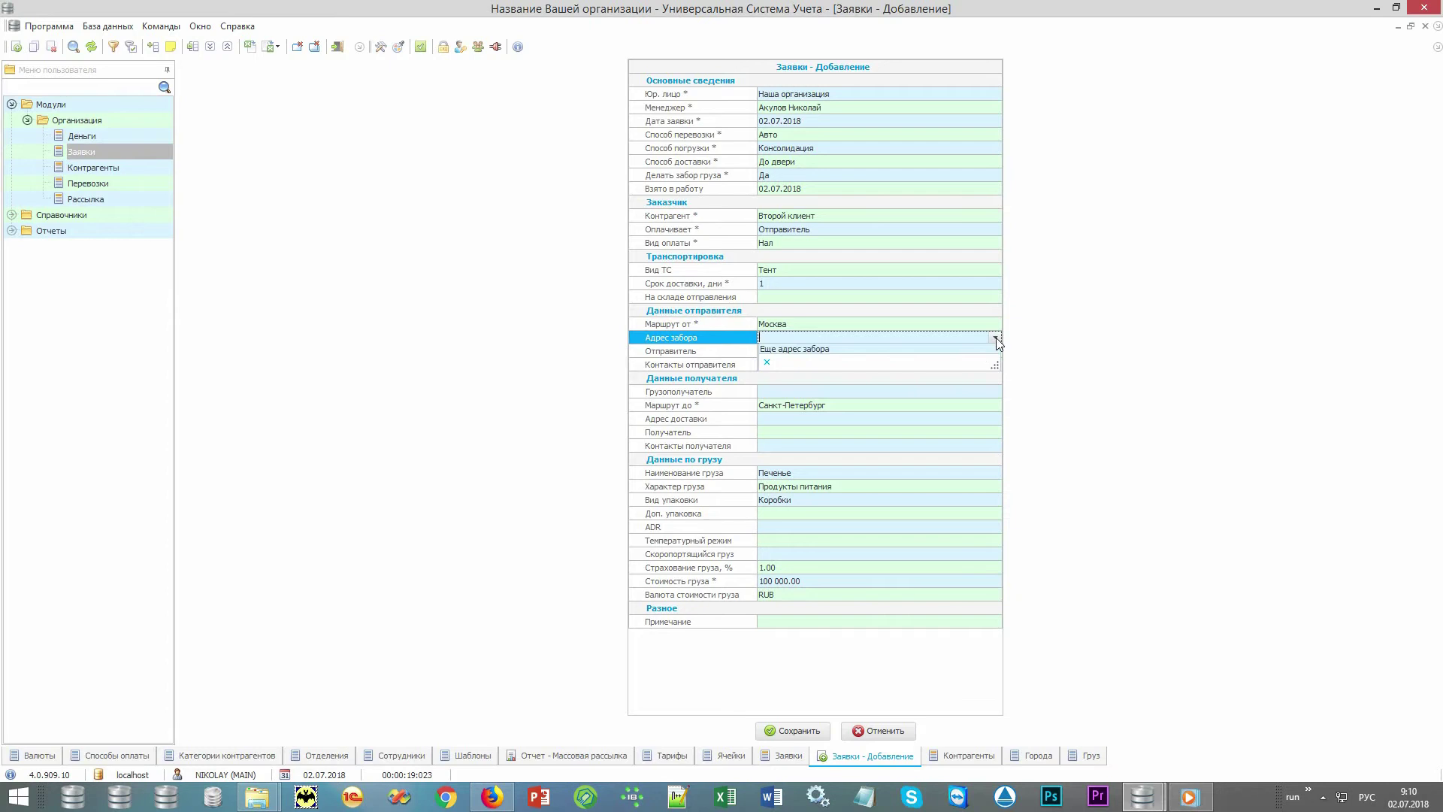
left_click(983, 349)
left_click(997, 350)
left_click(997, 351)
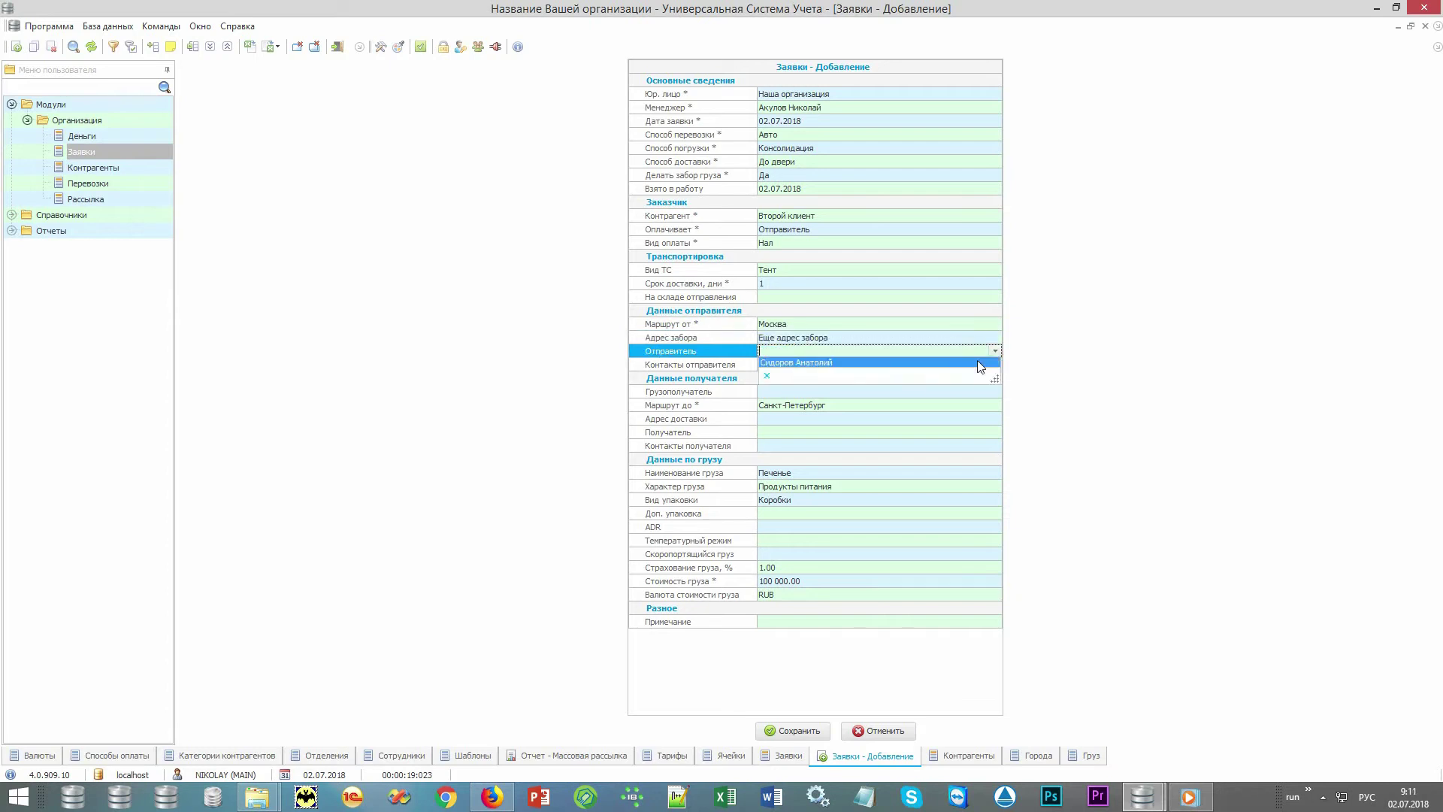
left_click(982, 364)
left_click(993, 365)
left_click(993, 365)
left_click(984, 377)
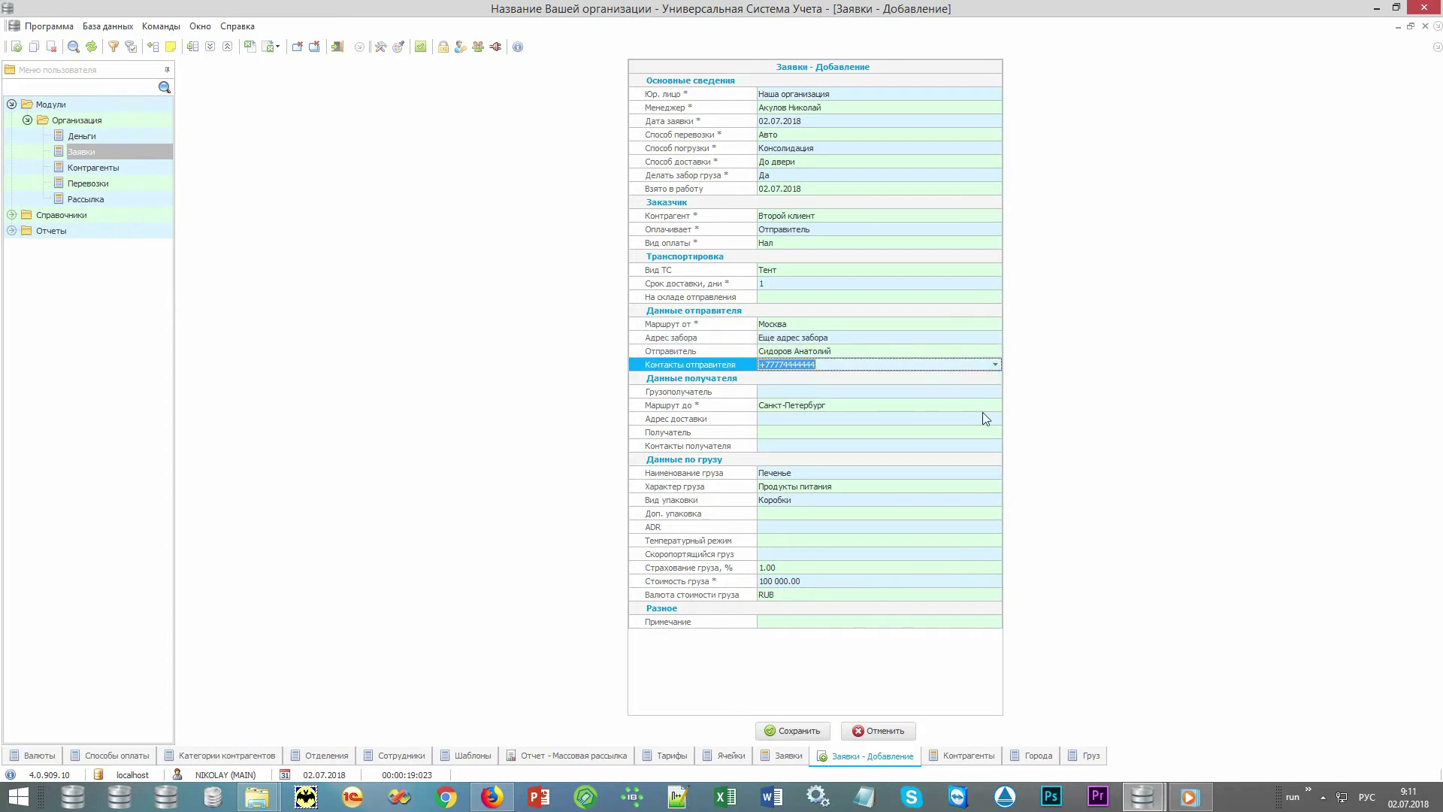
Fill in the recipient data with Еще адрес доставки as Адрес доставки, plus the offered recipient name and contact phone number.
left_click(989, 420)
left_click(995, 419)
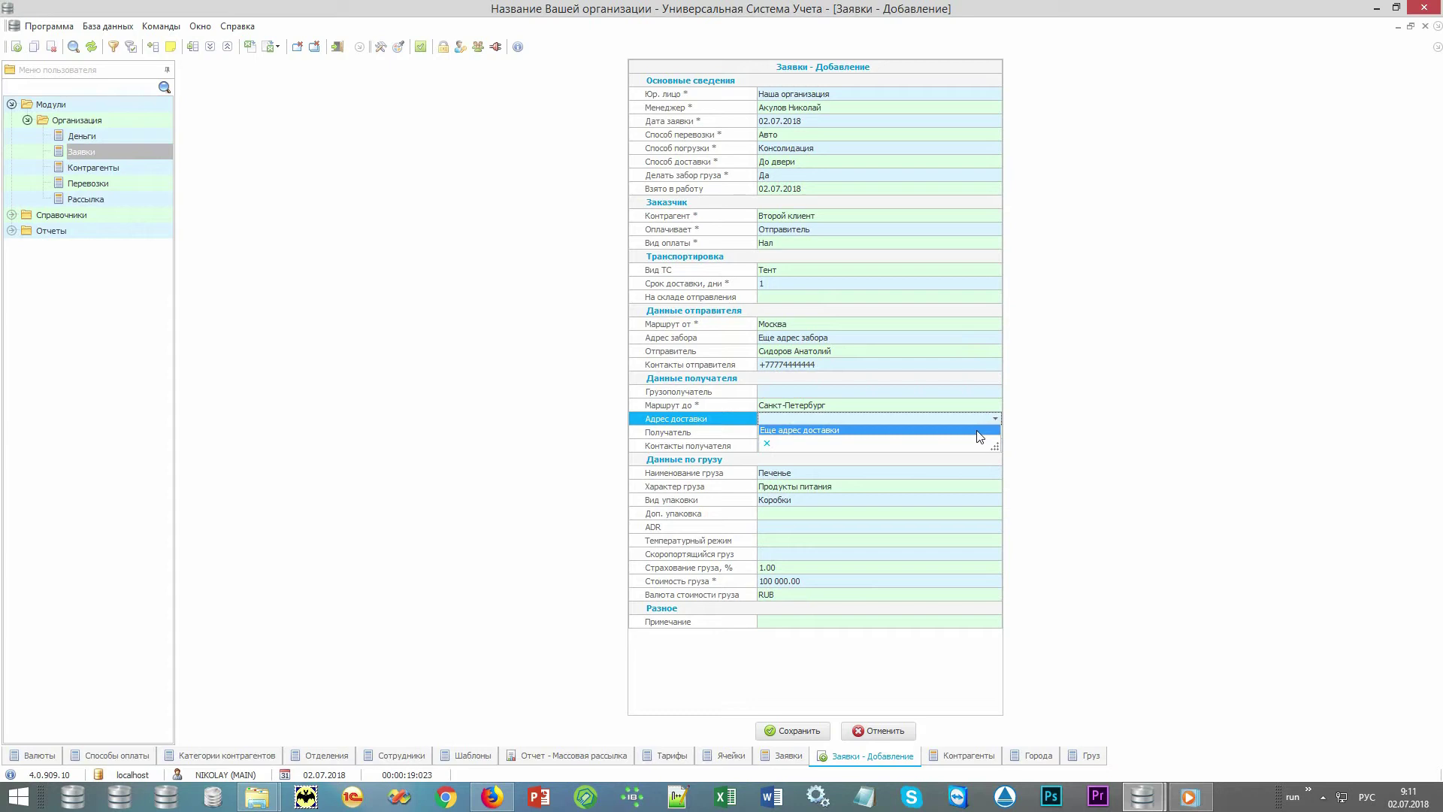
left_click(979, 434)
left_click(976, 435)
left_click(995, 433)
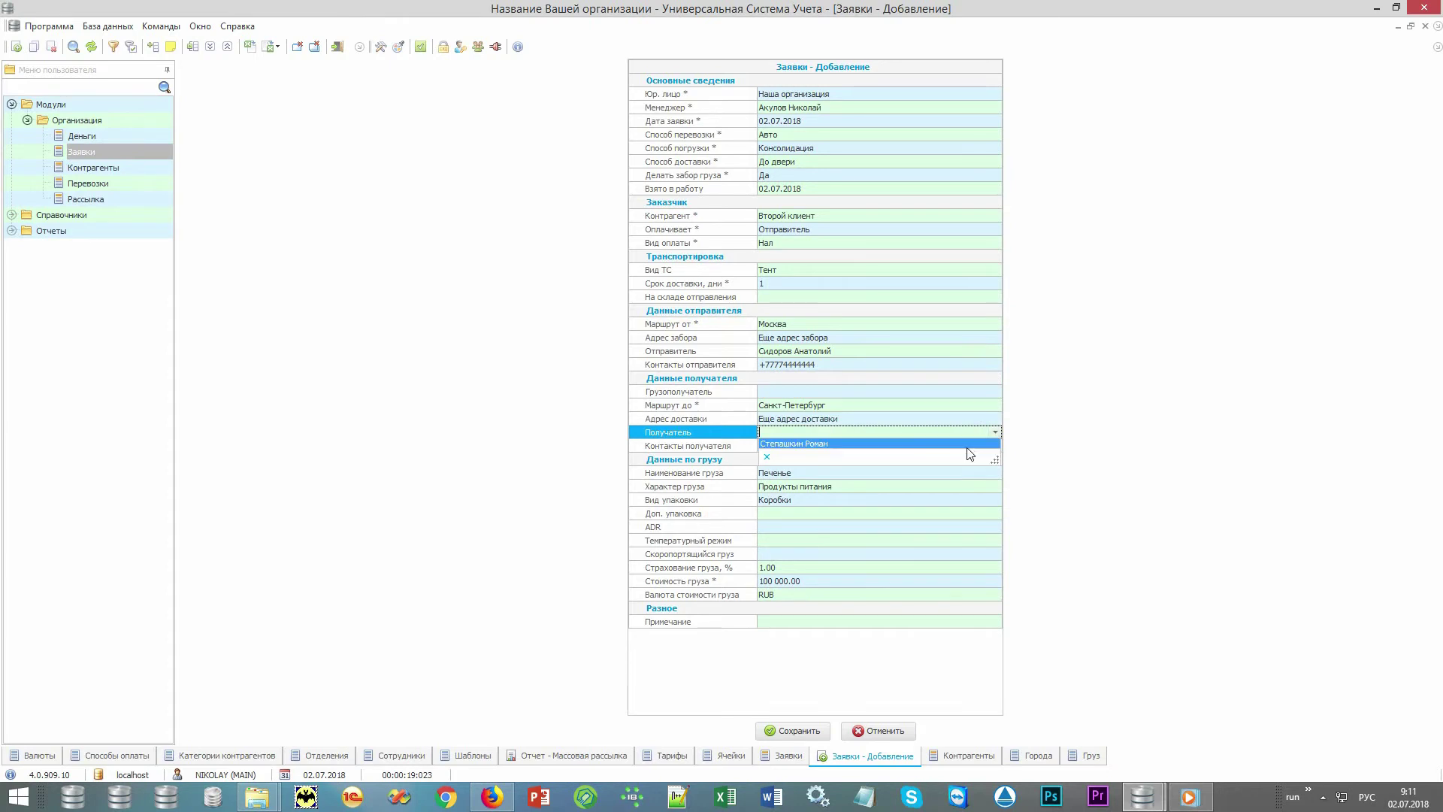
left_click(971, 449)
left_click(982, 448)
left_click(996, 446)
left_click(974, 454)
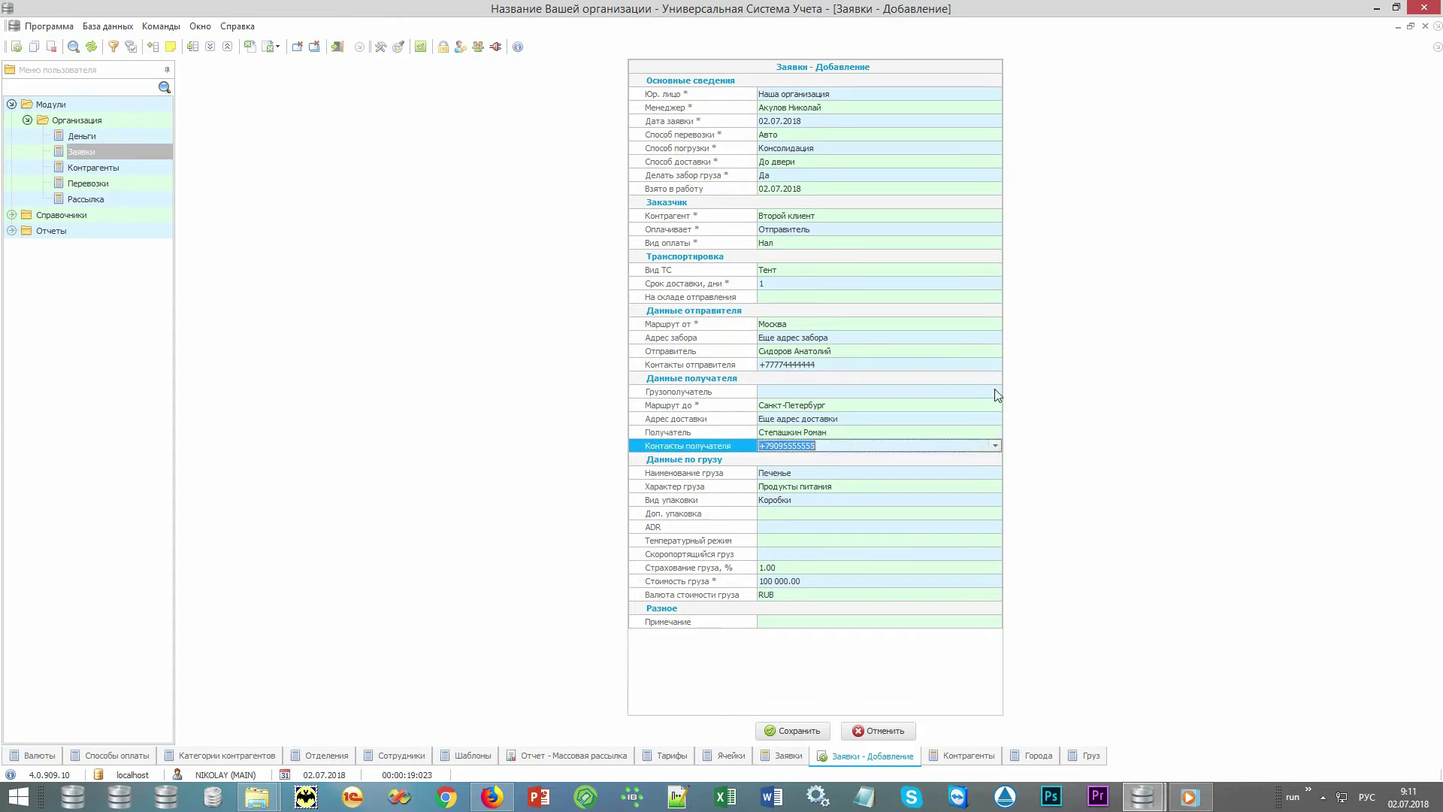
Set Грузополучатель to Некий перевозчик from the counterparty list and save the request.
left_click(996, 391)
left_click(997, 390)
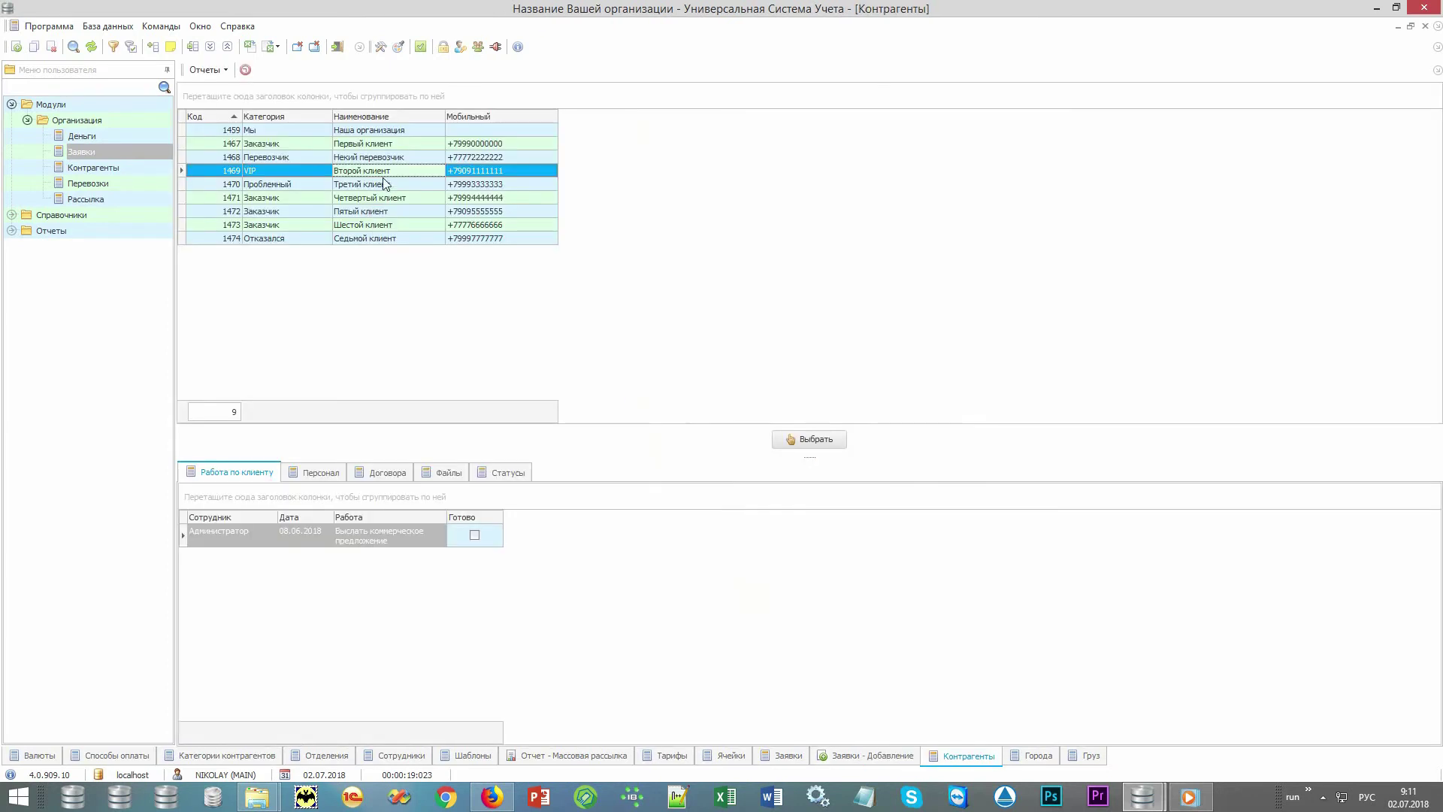
left_click(391, 160)
double_click(391, 160)
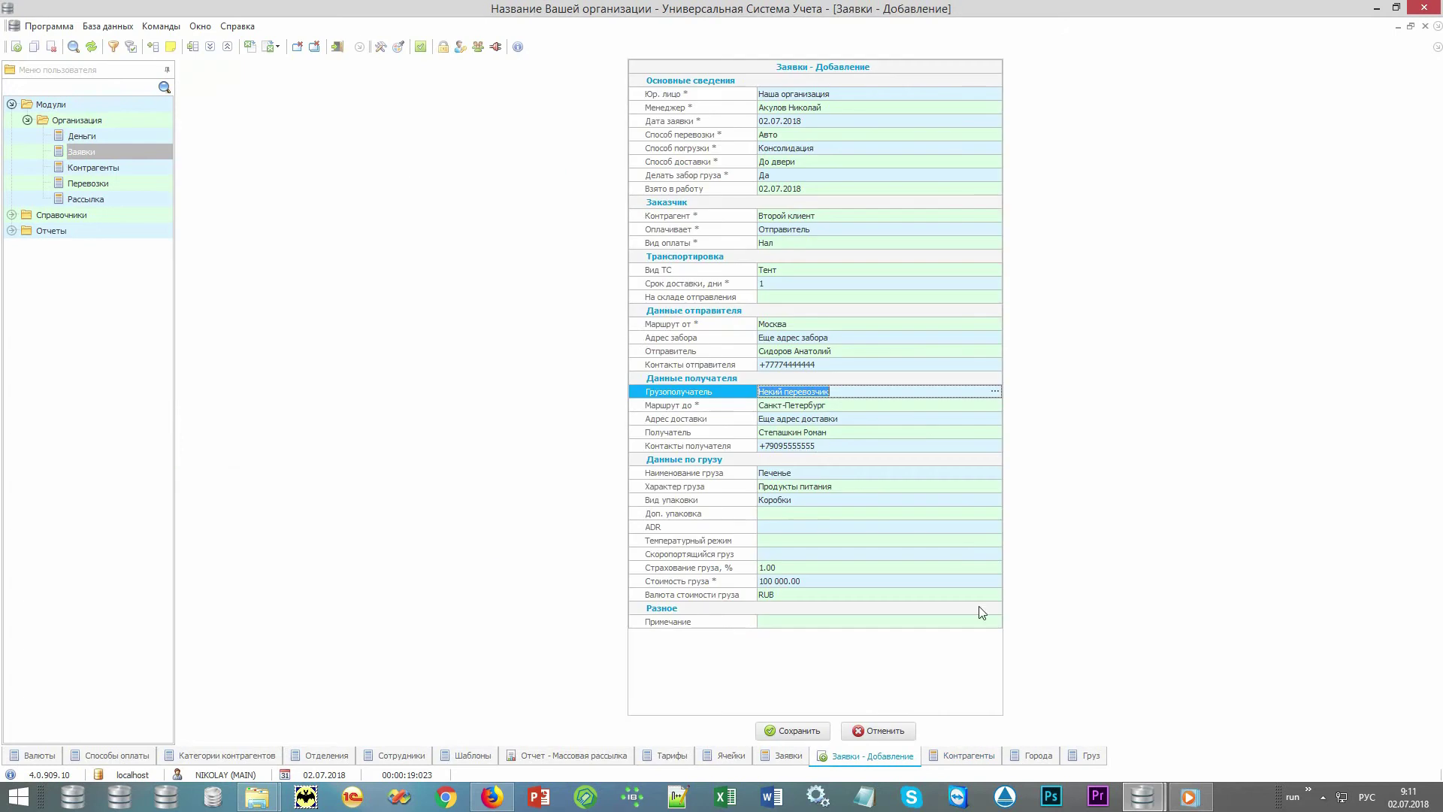
left_click(798, 732)
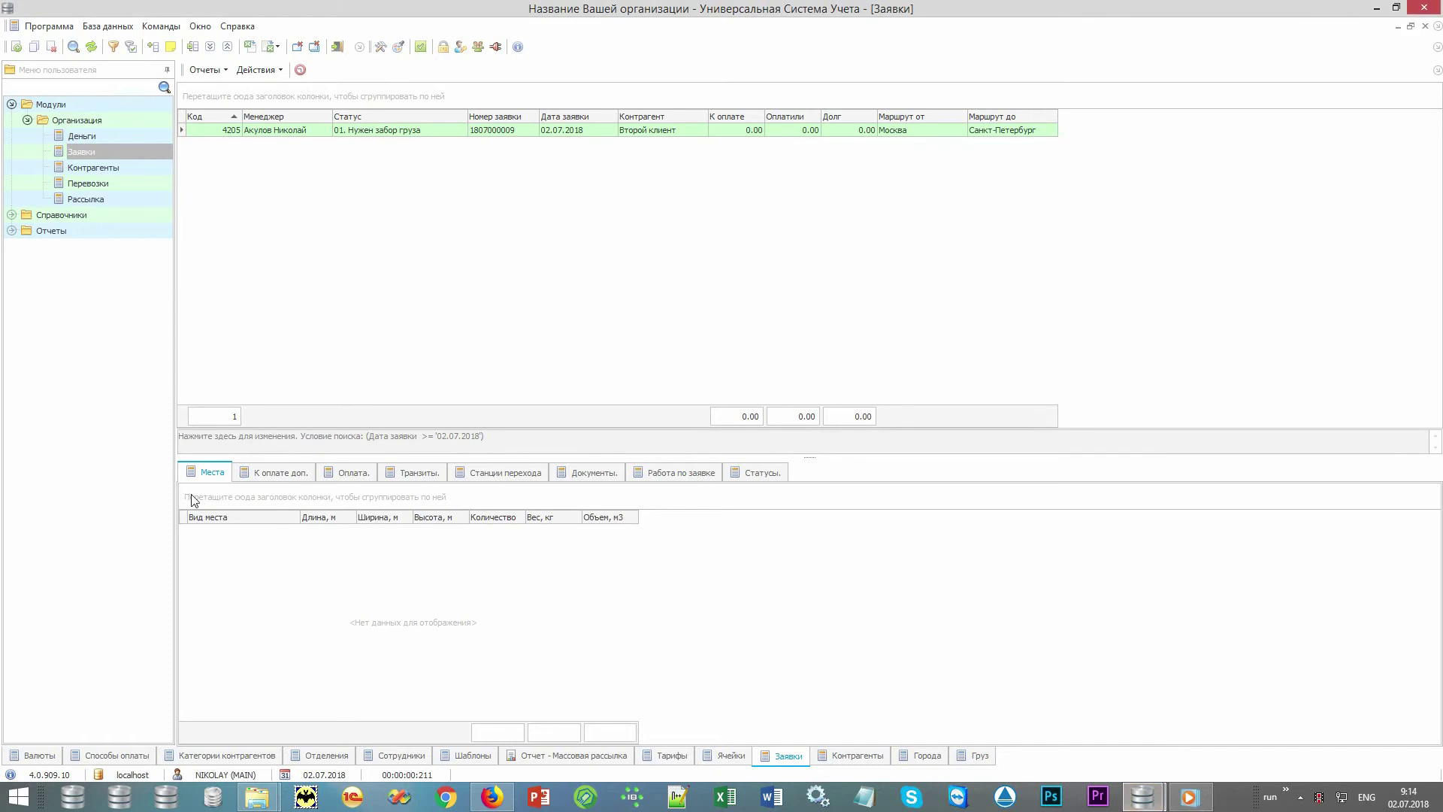
Add a Места record to the request with Вид места Короб, Длина 1, Ширина 2 and Высота 1 m.
right_click(294, 566)
left_click(441, 250)
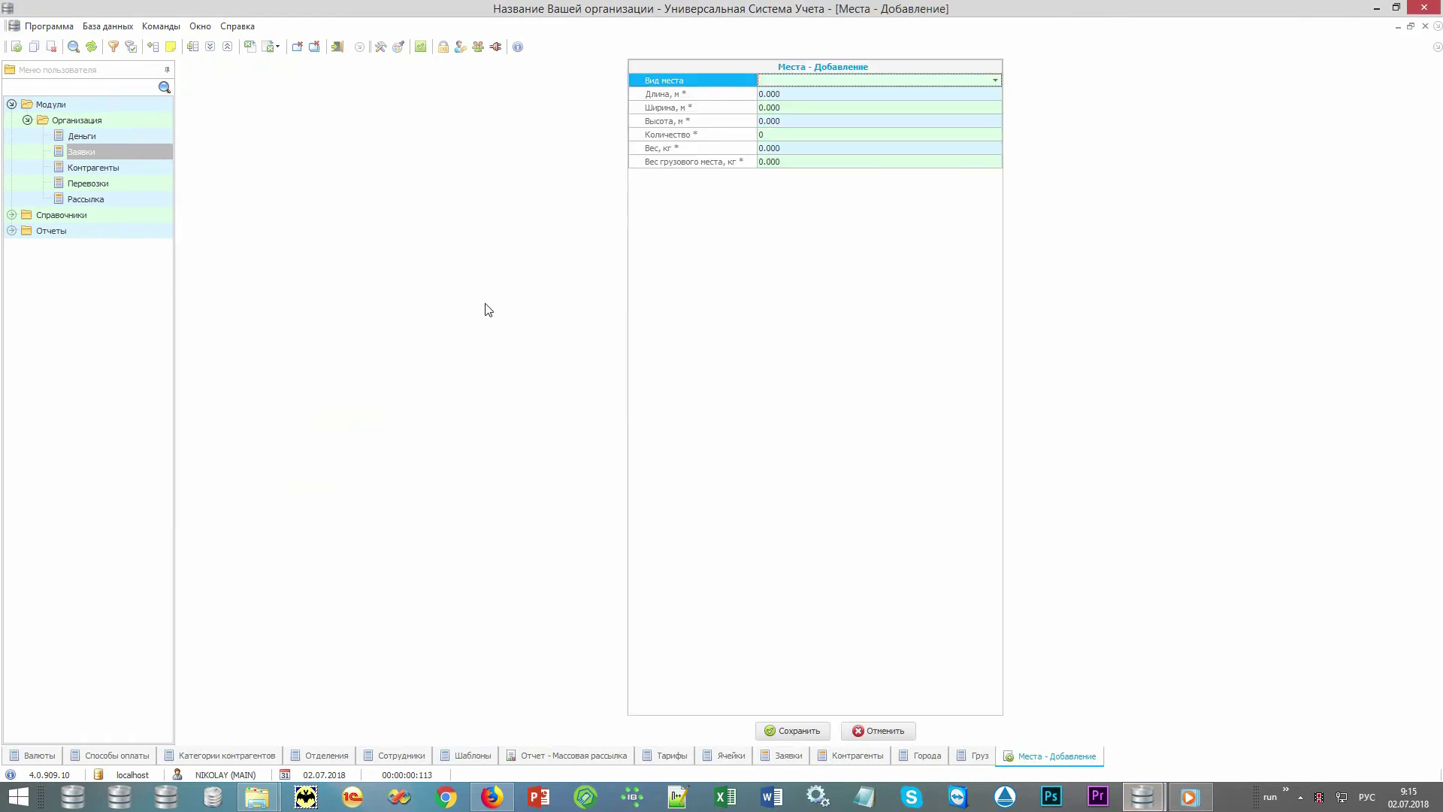
key("alt+Down")
key("Return")
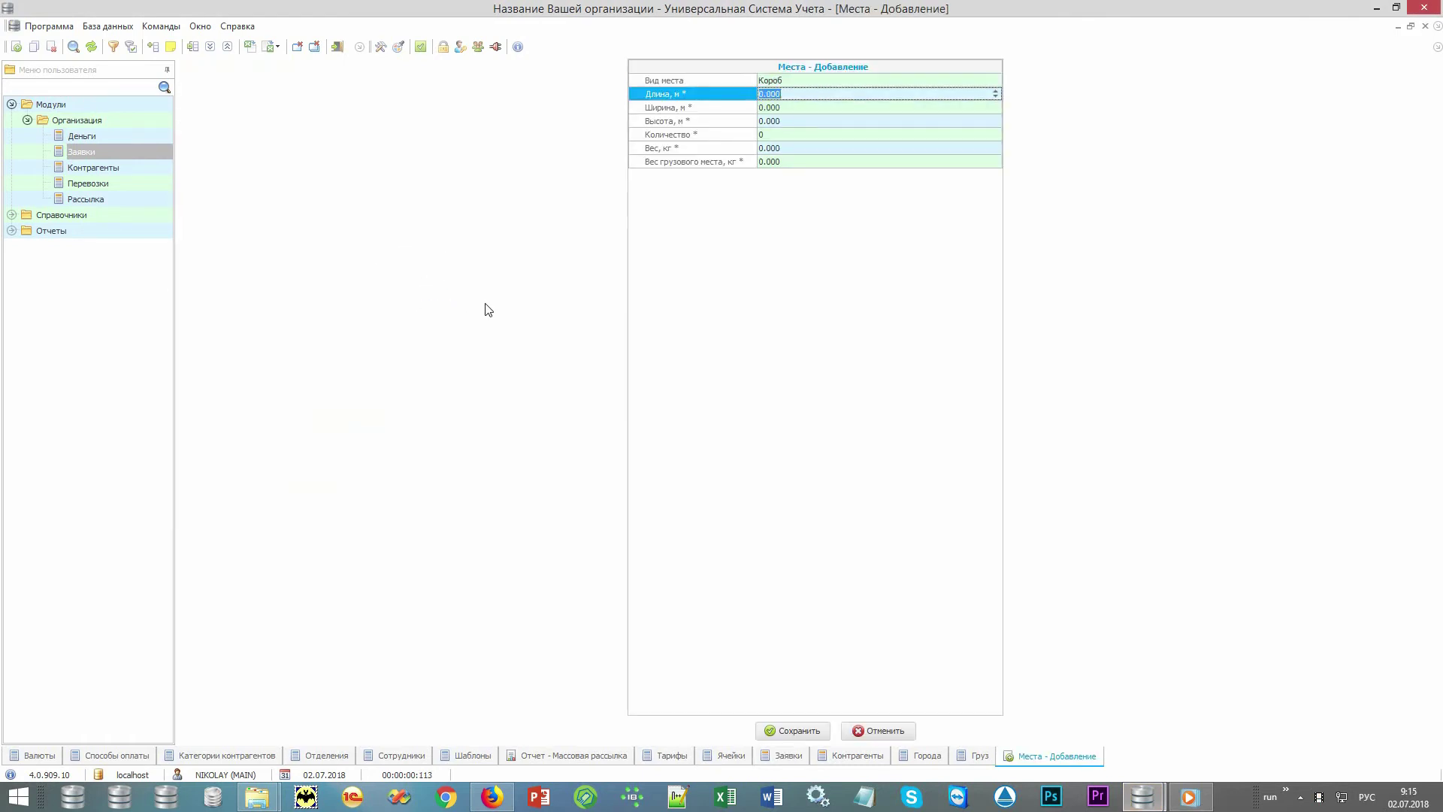
type("1")
key("Return")
type("2")
key("Return")
type("1")
key("Return")
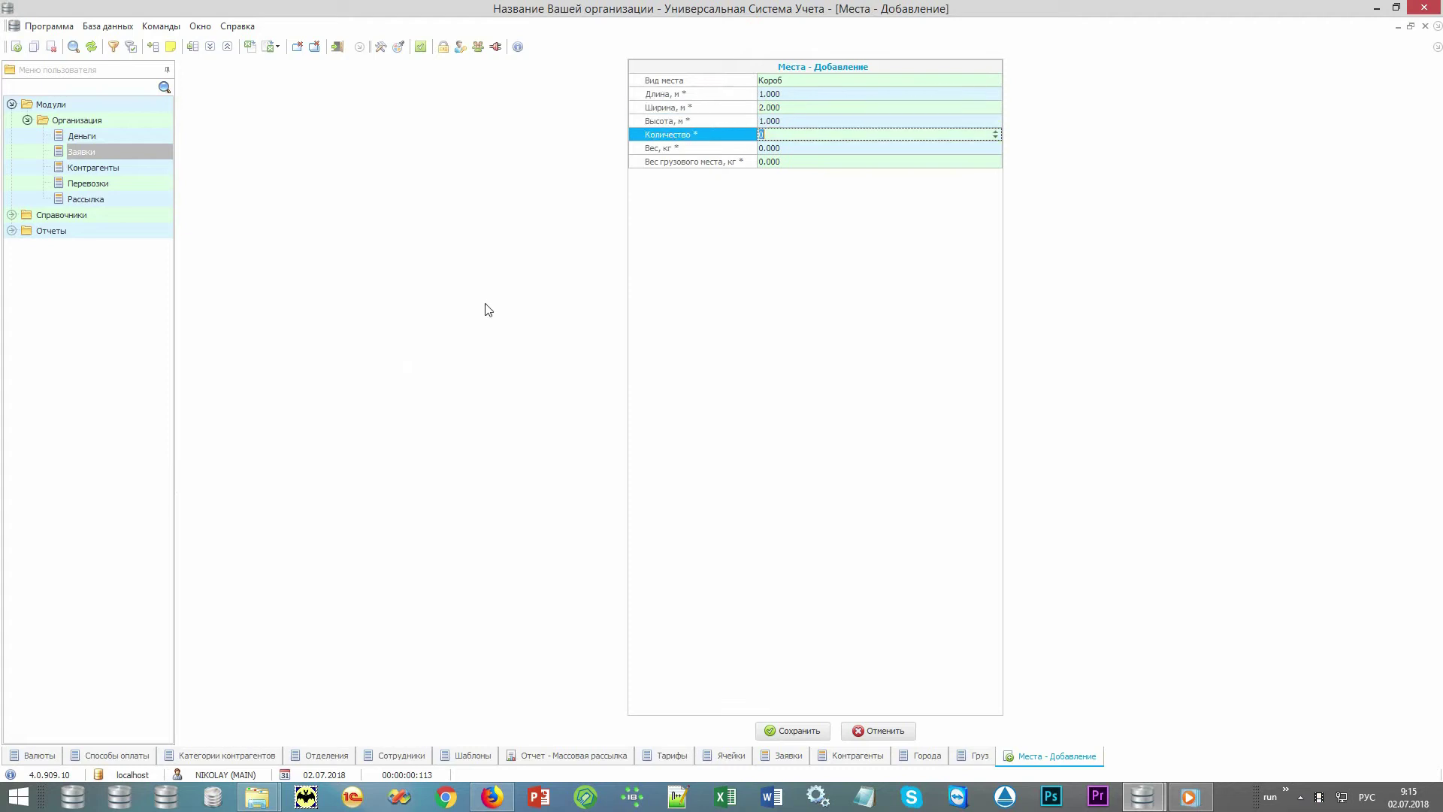
Set the place's Количество to 17, save the record and check the request's К оплате amount.
key("Return")
key("Return")
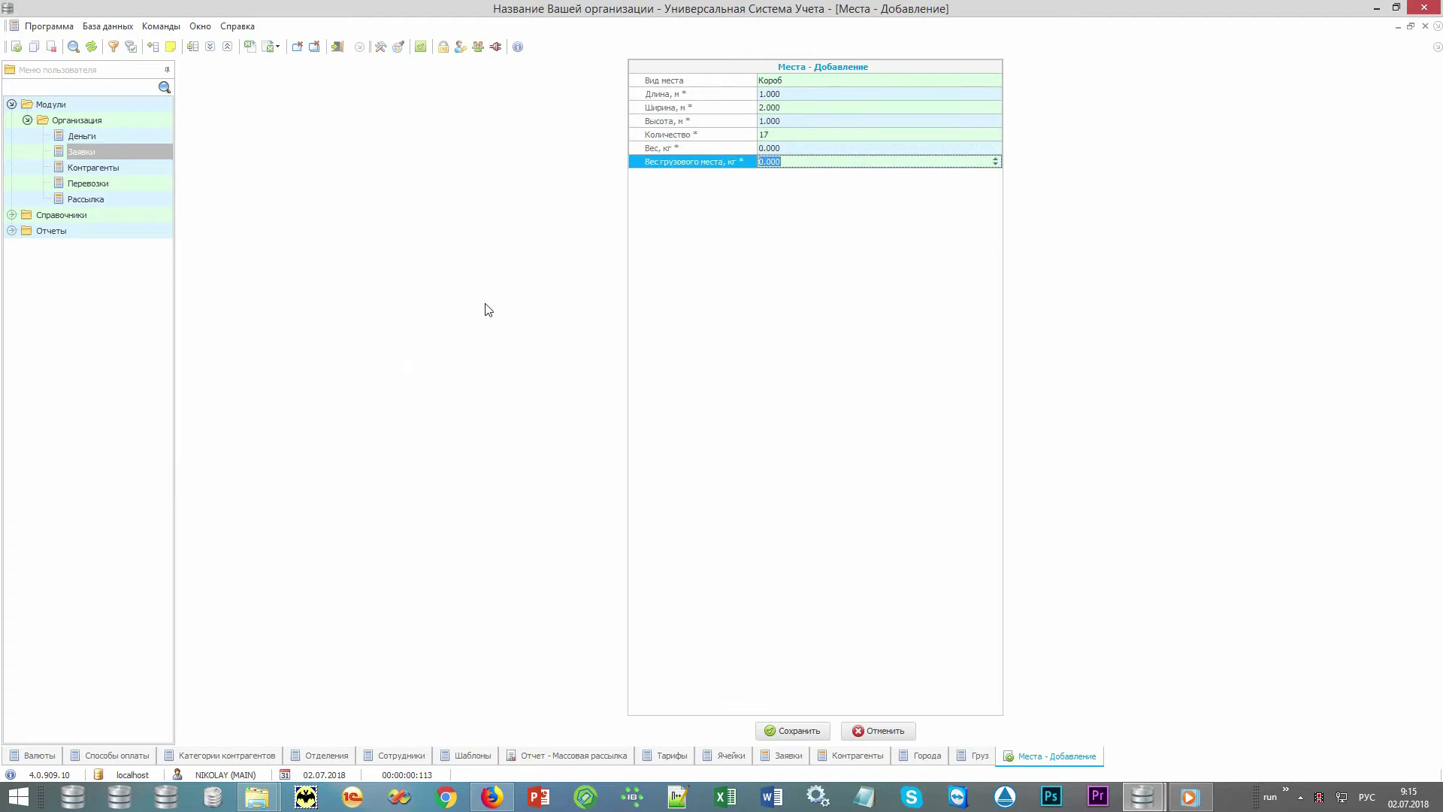
key("Return")
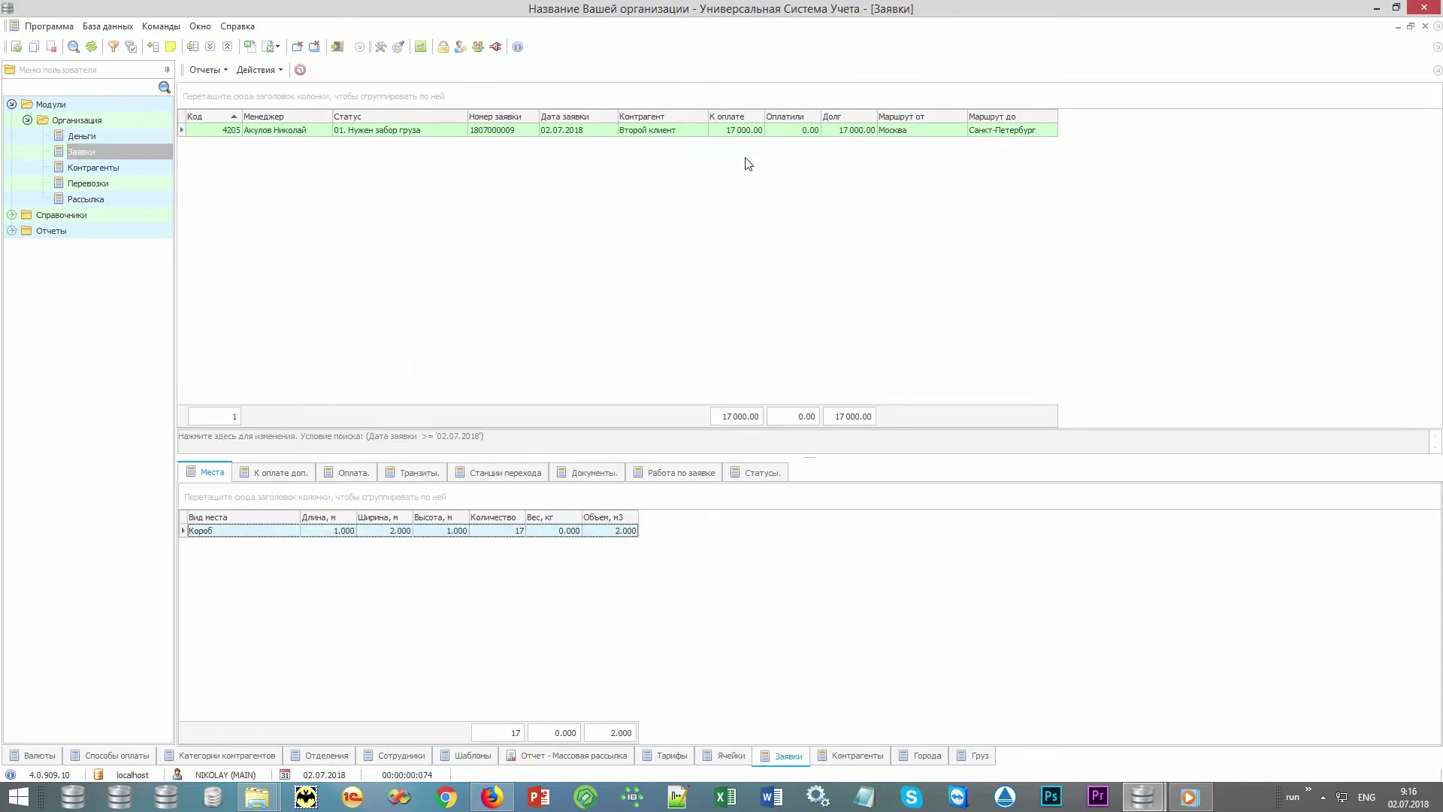
left_click(755, 135)
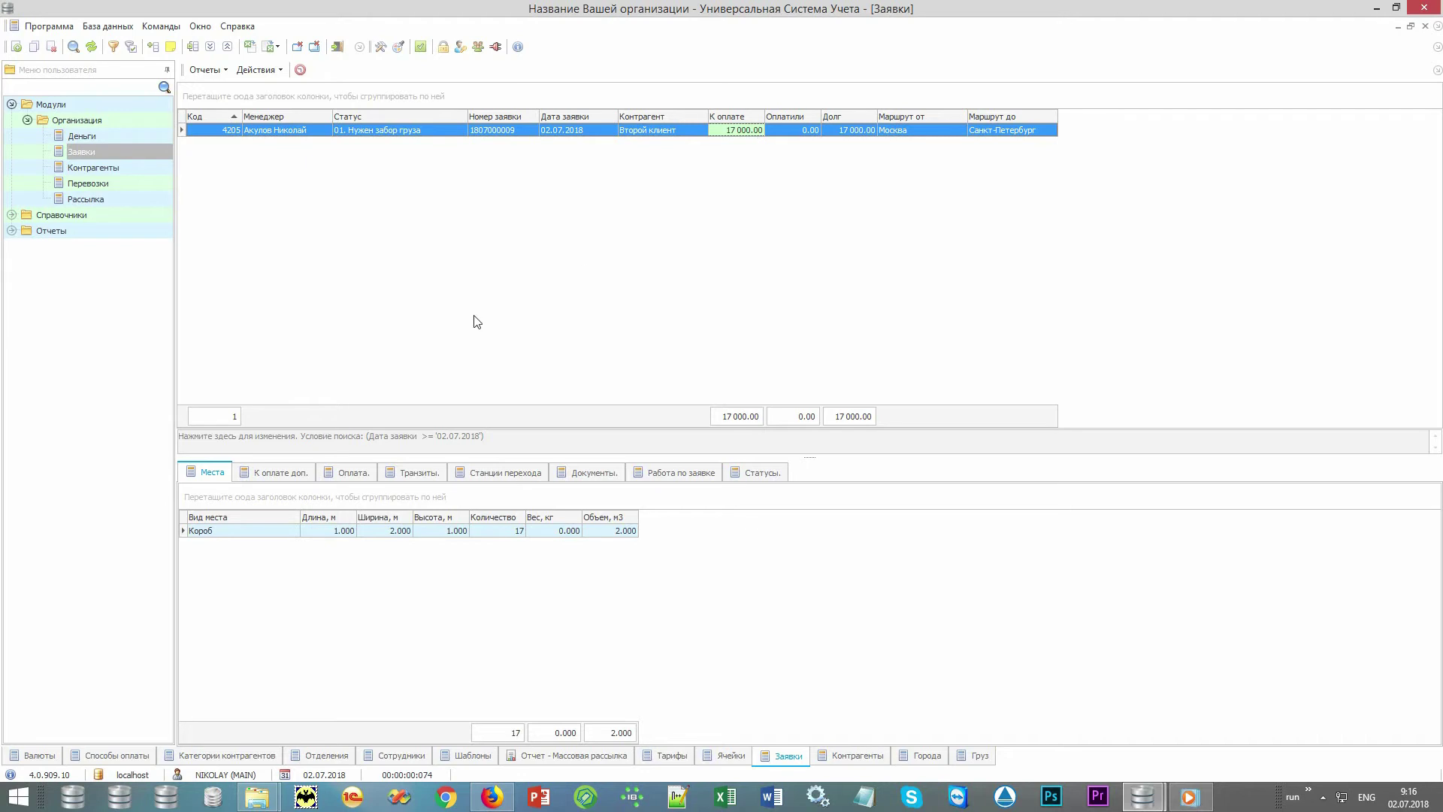
Add an additional charge to the request with Статья Охрана and Цена 3000, save it and check the К оплате amount.
left_click(294, 474)
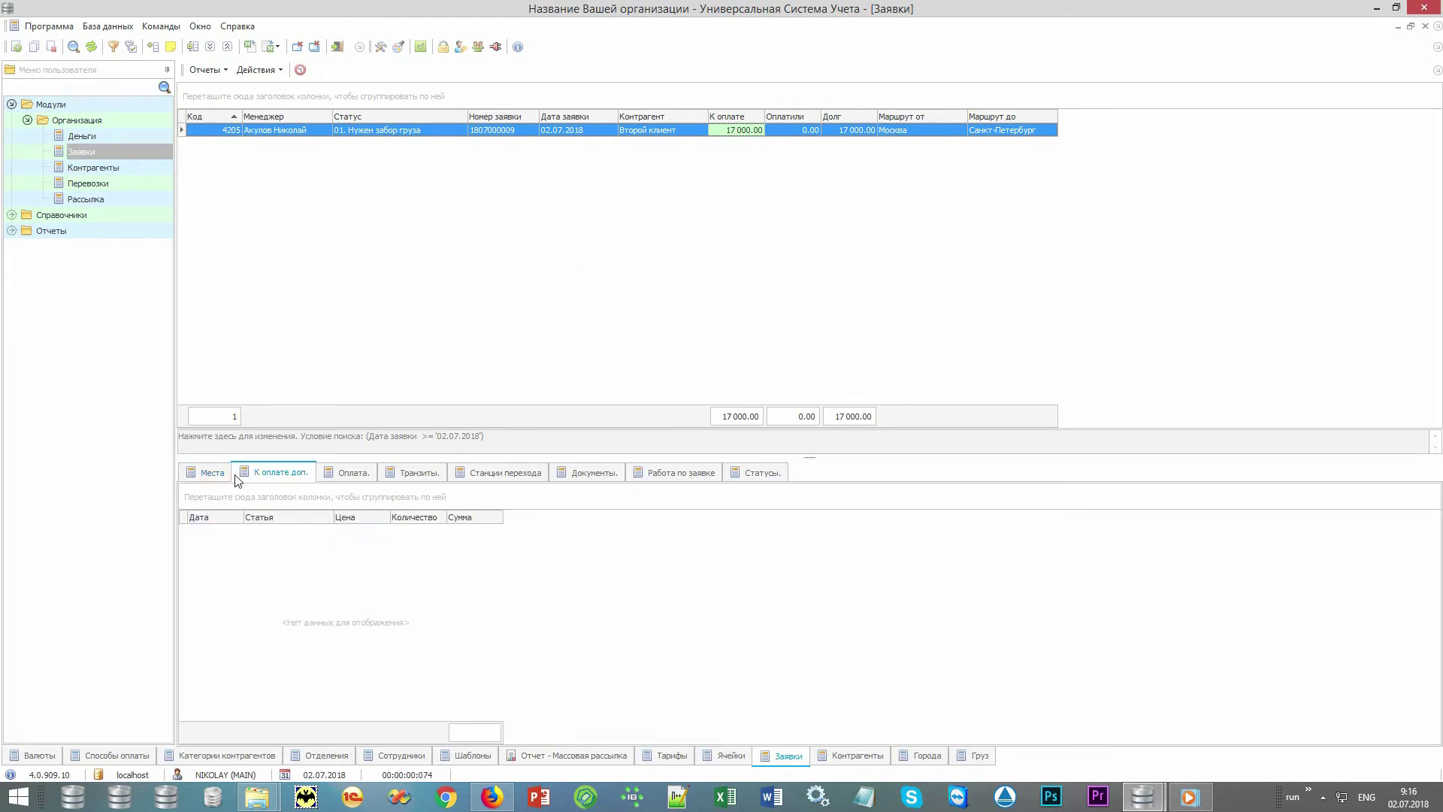
right_click(377, 600)
left_click(479, 280)
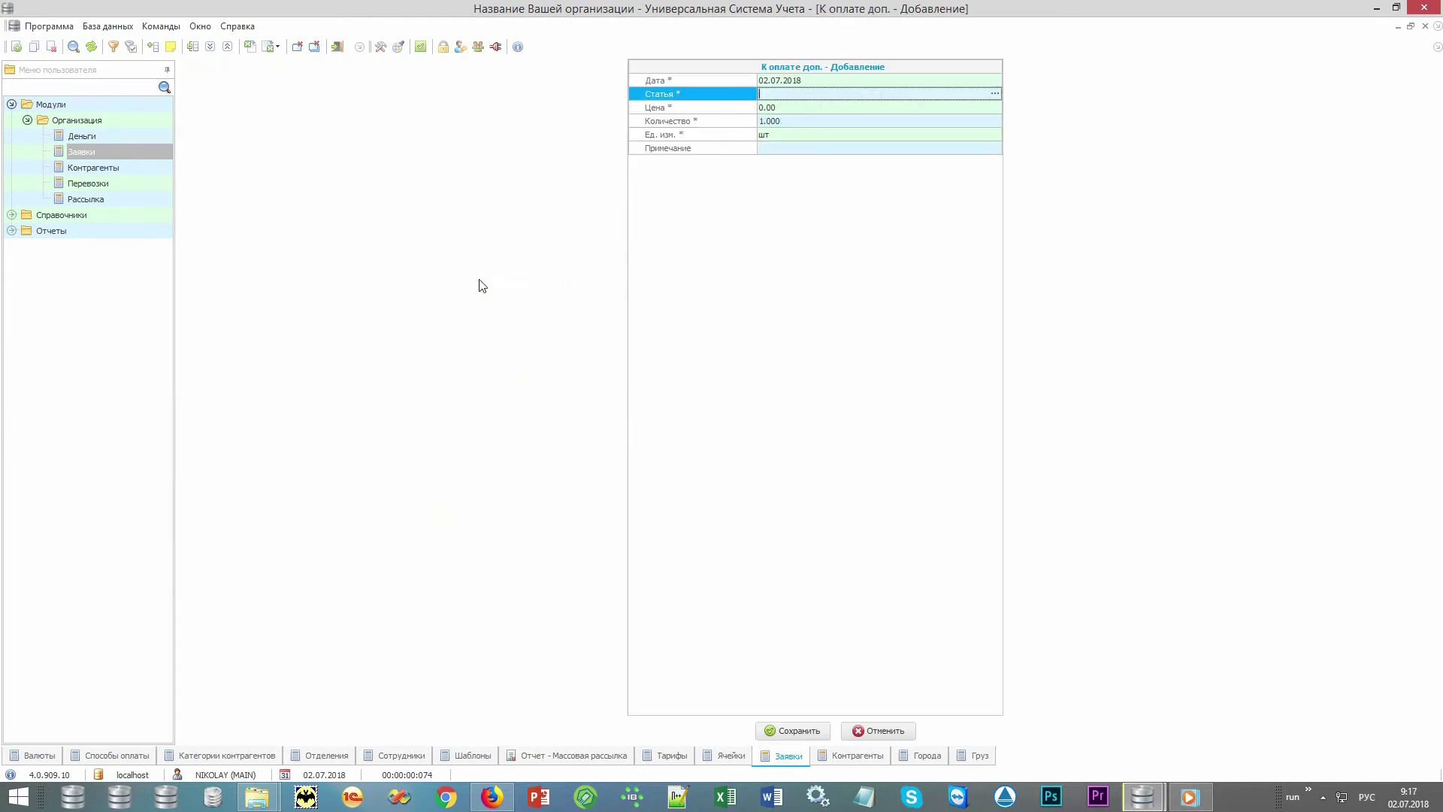
key("Return")
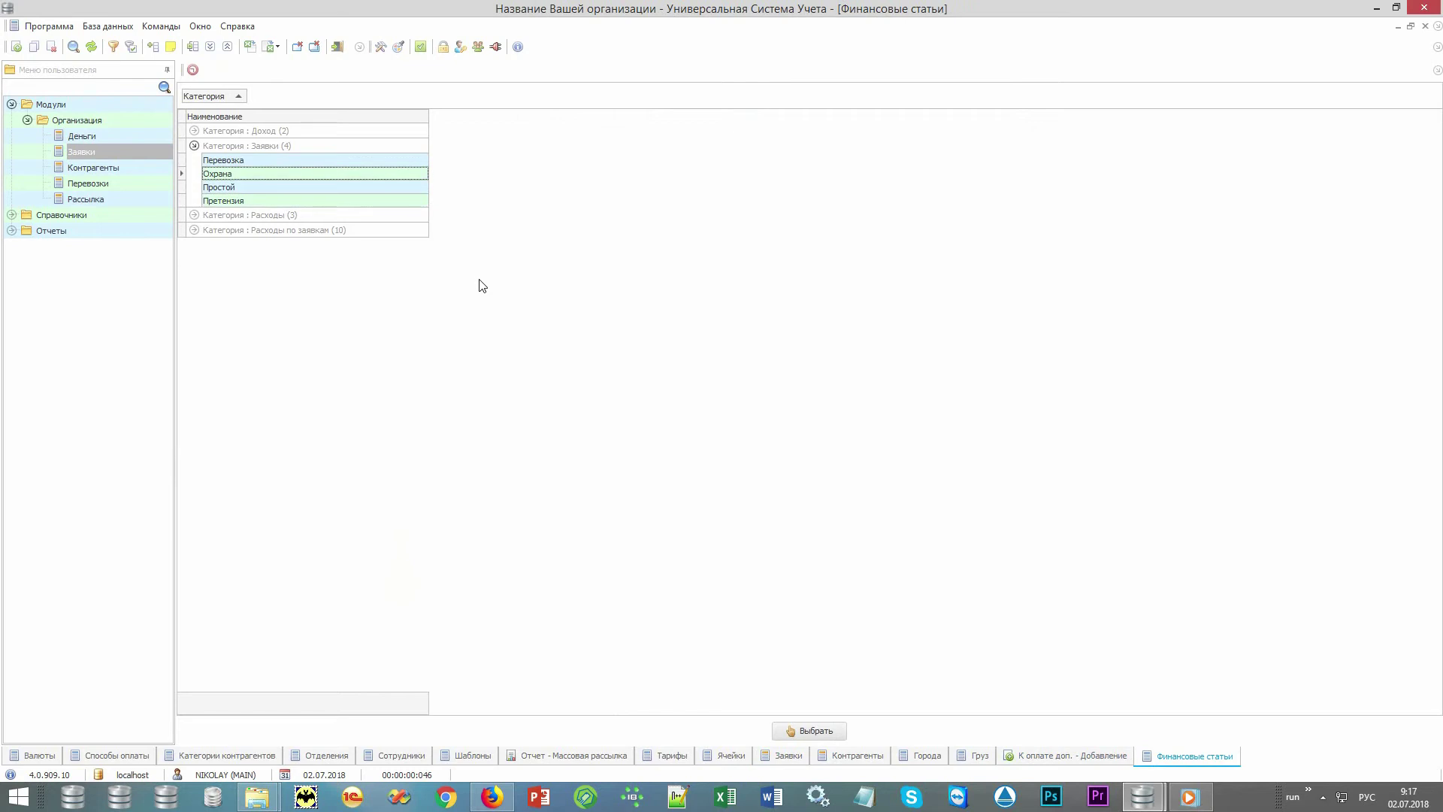
key("Return")
key("Return")
type("3000")
key("ctrl+Return")
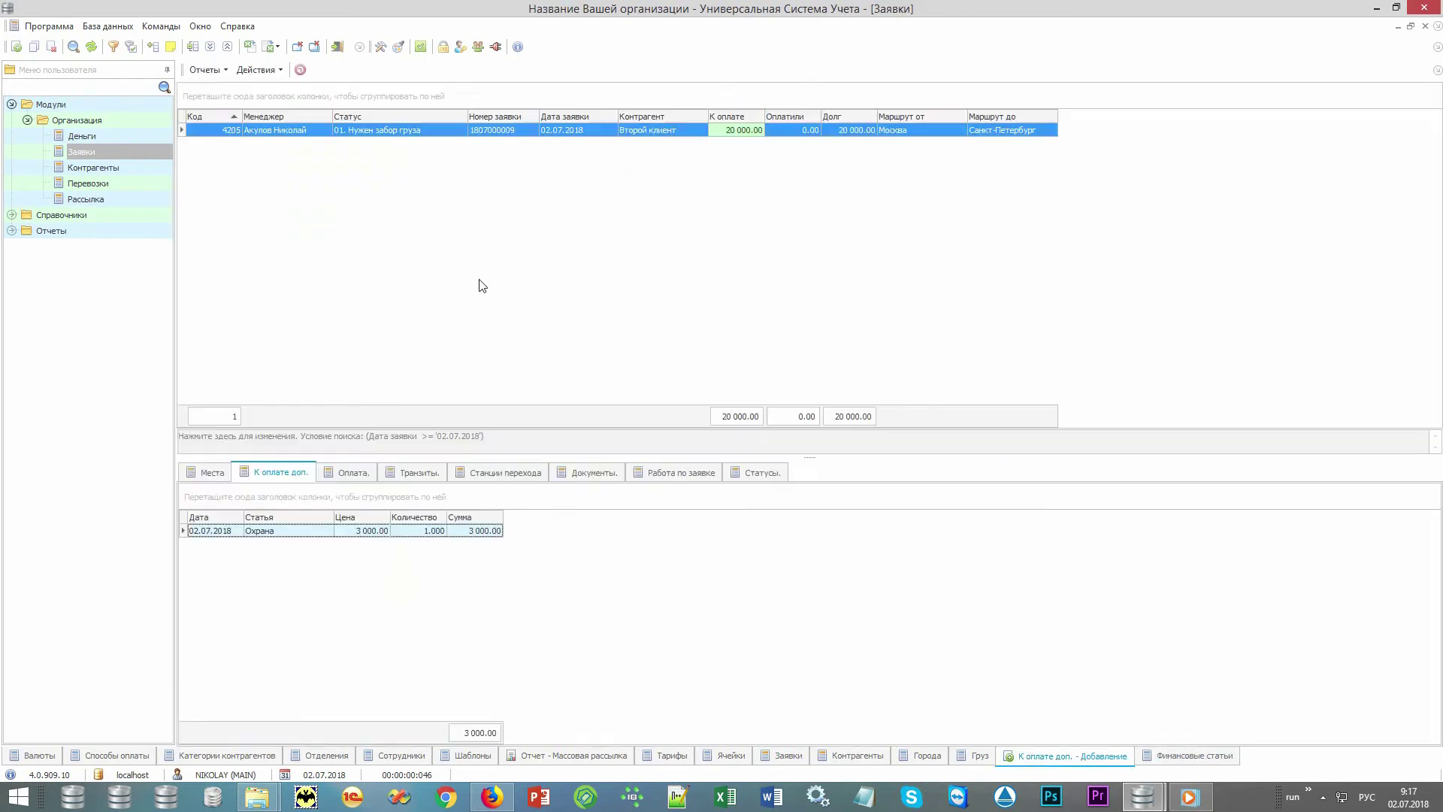
left_click(755, 134)
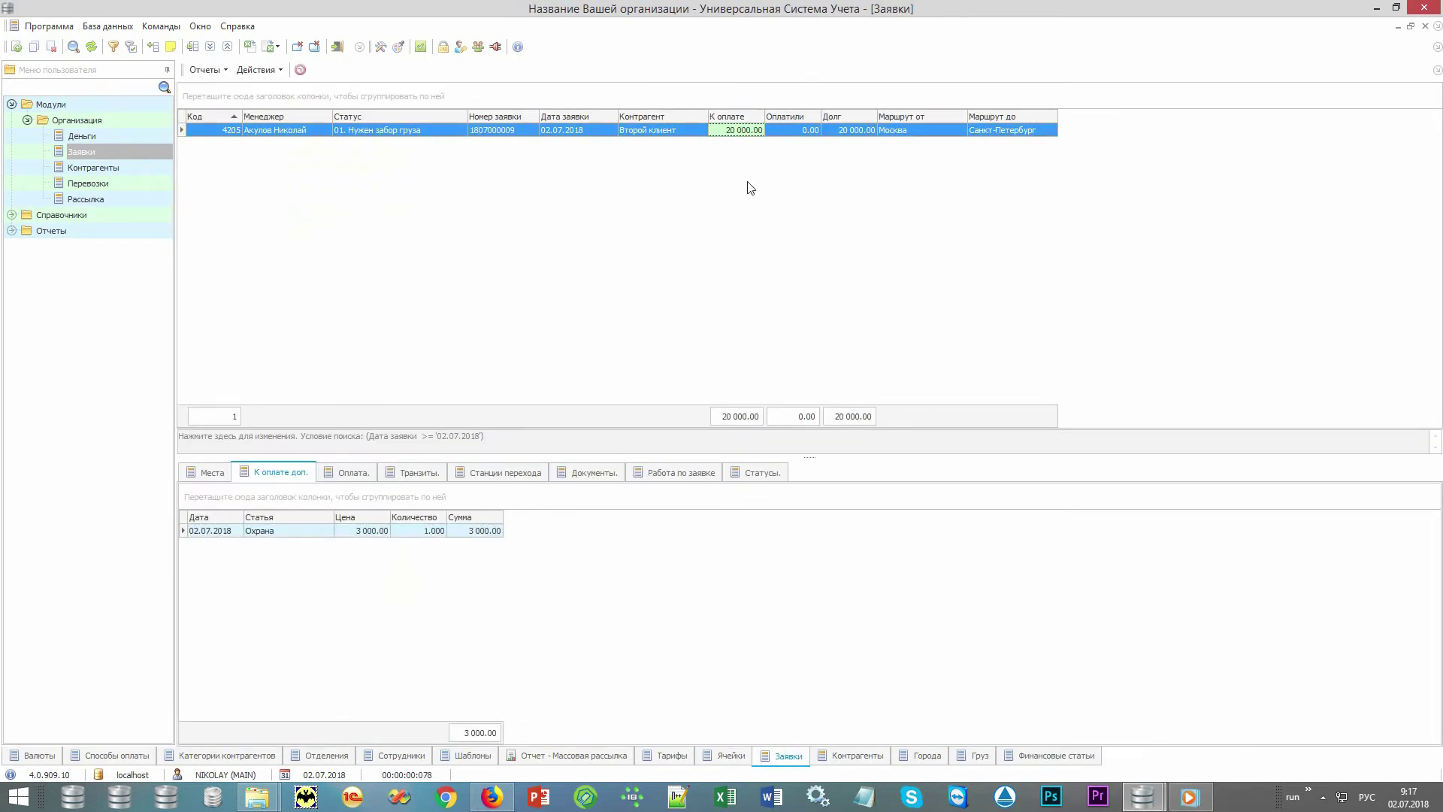
Add a payment to the request with В кассу set to Касса and Сумма 20 000, and save it.
left_click(360, 471)
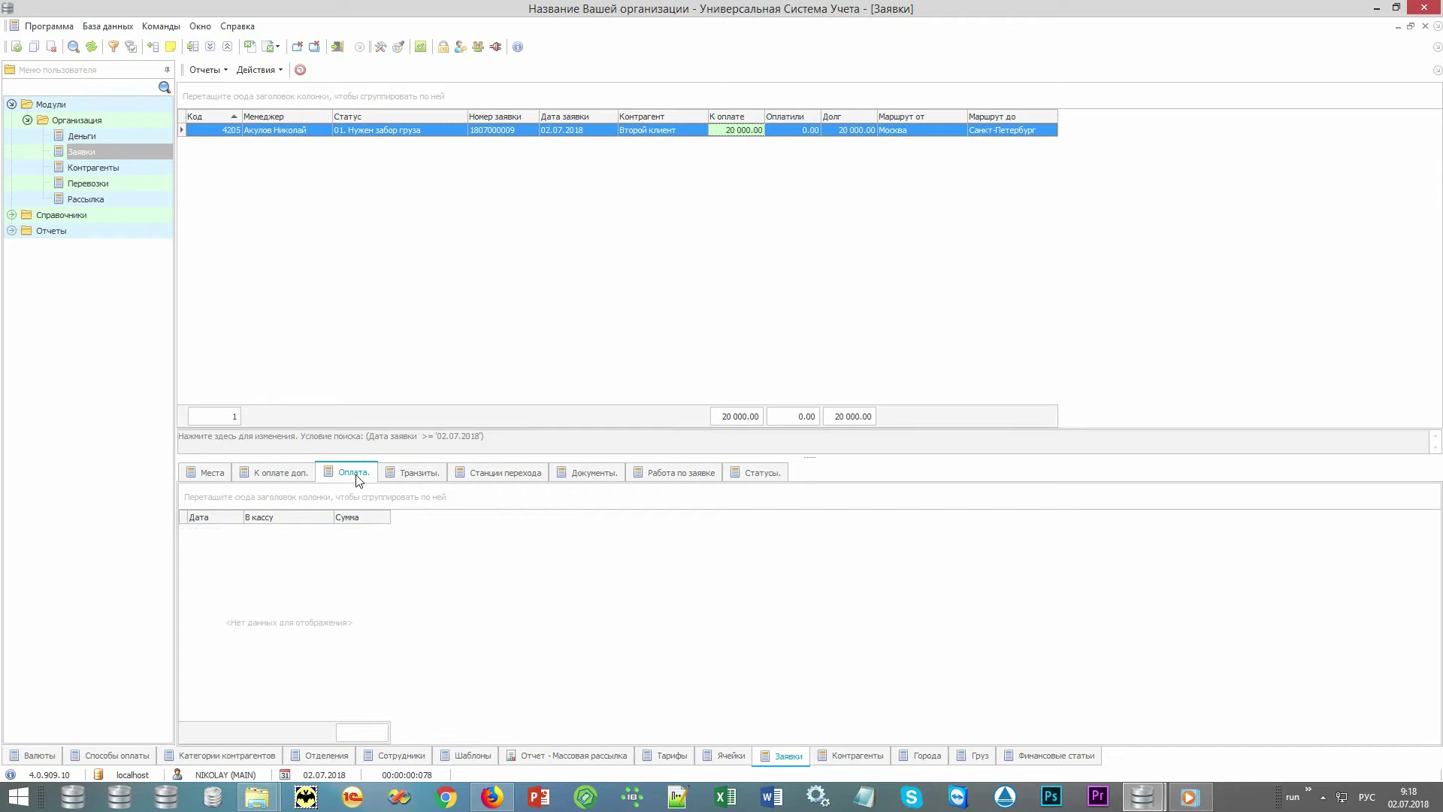
right_click(421, 648)
left_click(510, 331)
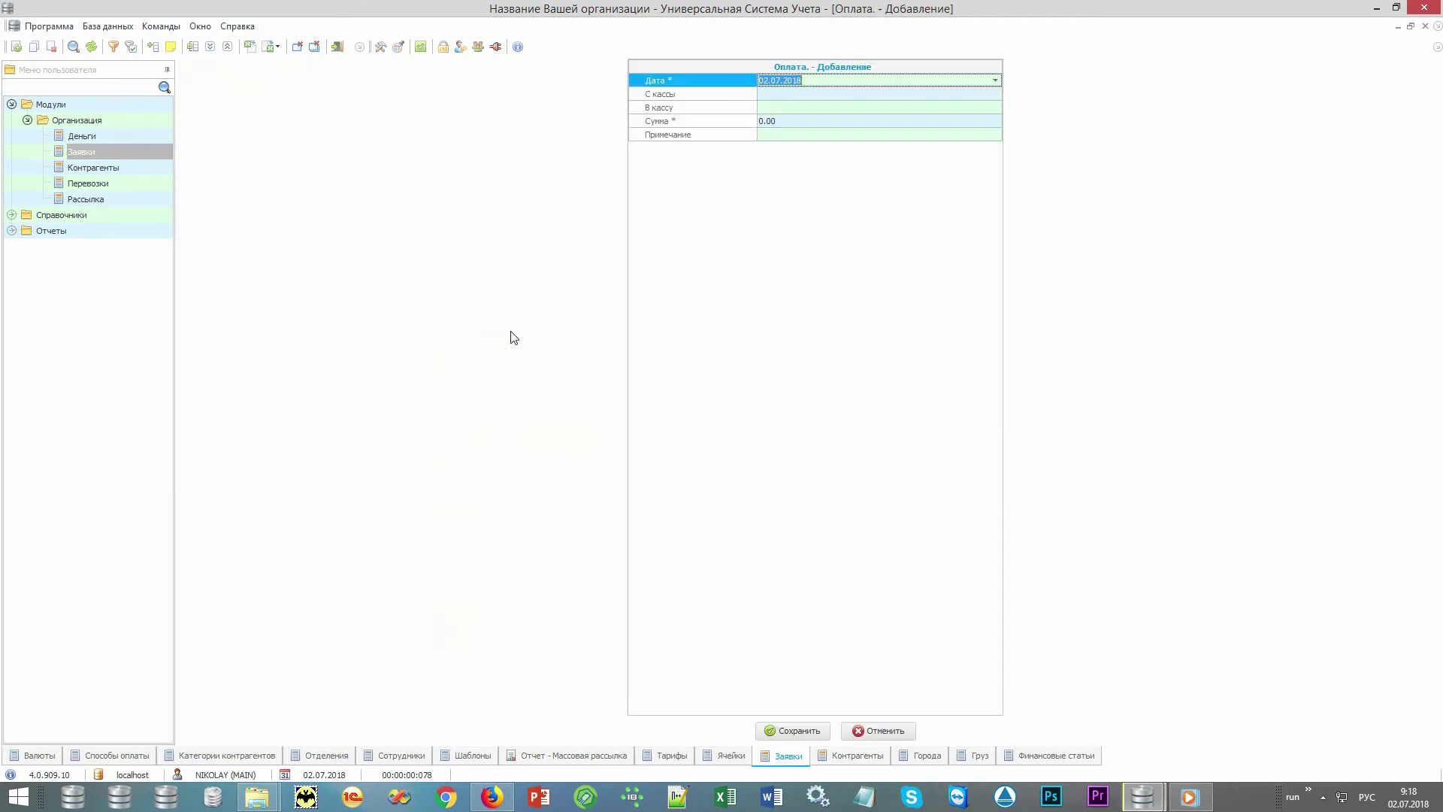
key("Return")
key("alt+Down")
key("Return")
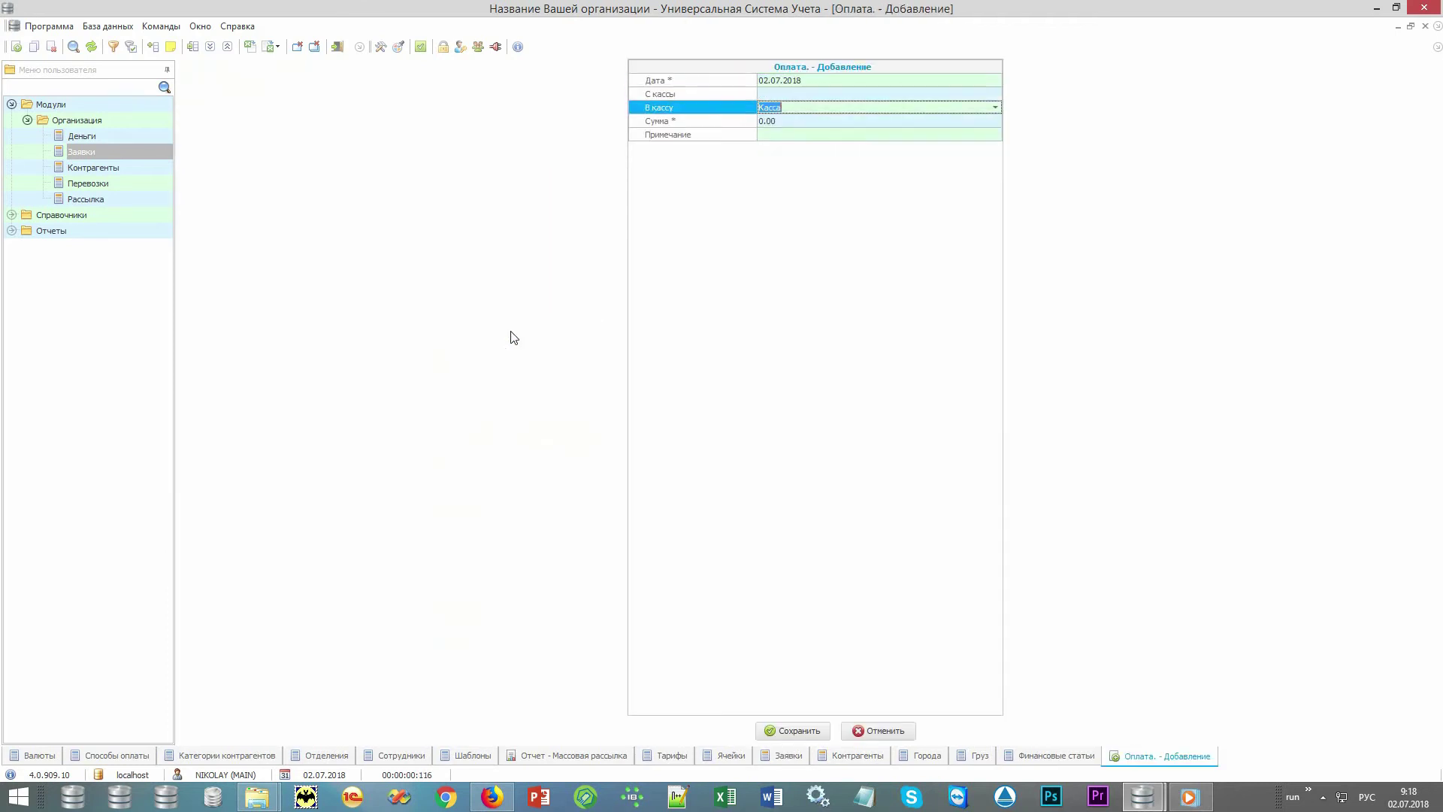
key("Return")
type("2000")
key("Return")
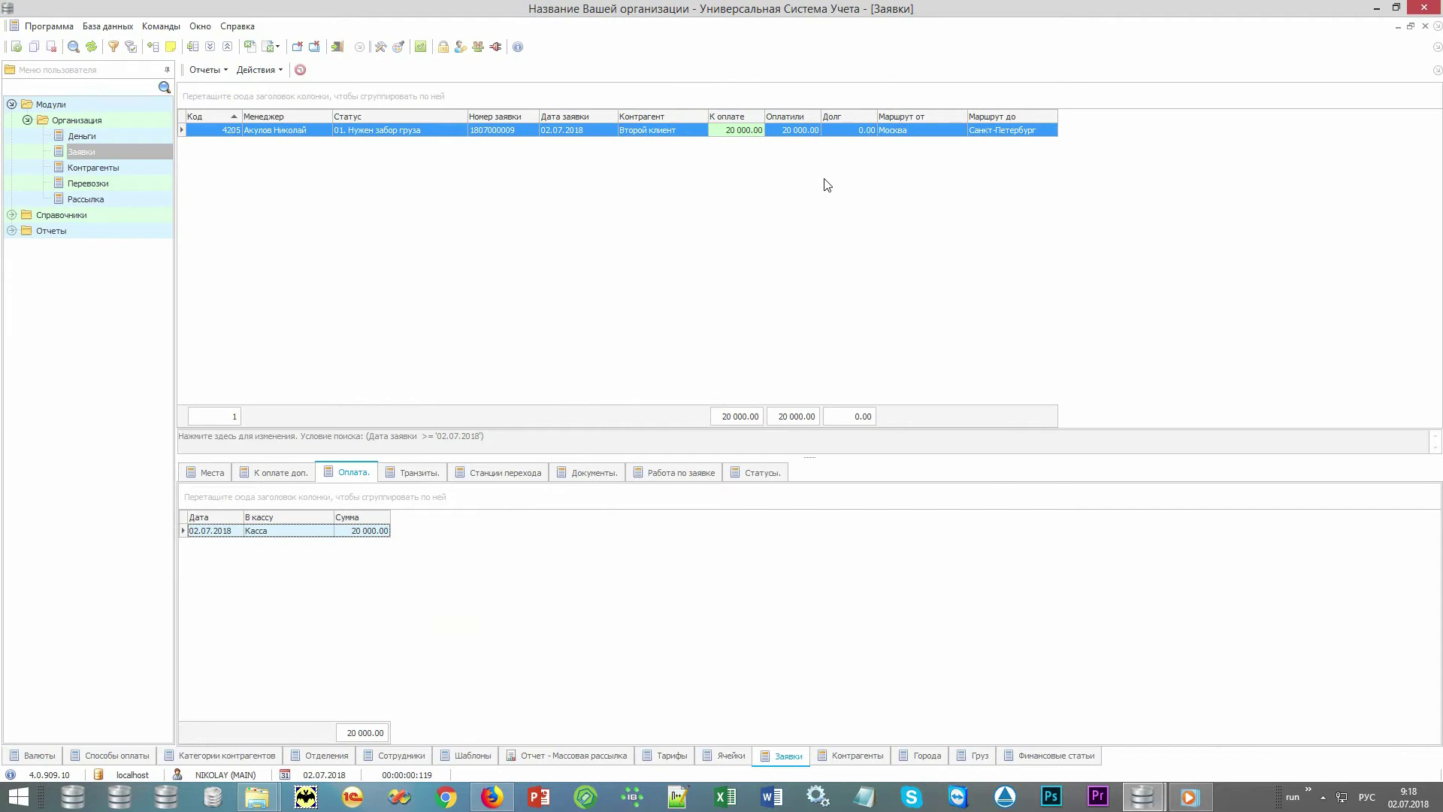
Check the request's Оплатили and Долг amounts and view its list of transit cities.
left_click(813, 133)
left_click(837, 133)
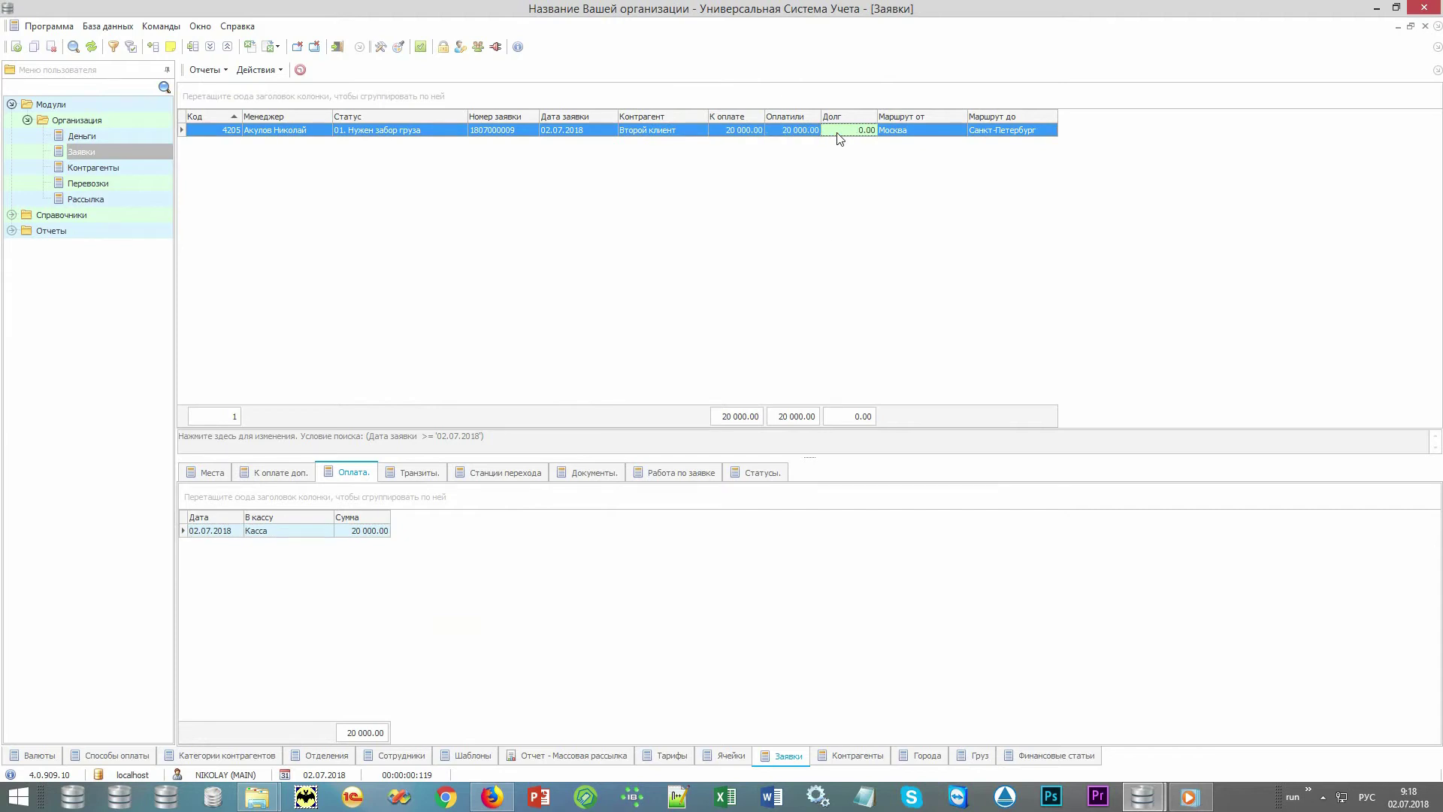
left_click(432, 474)
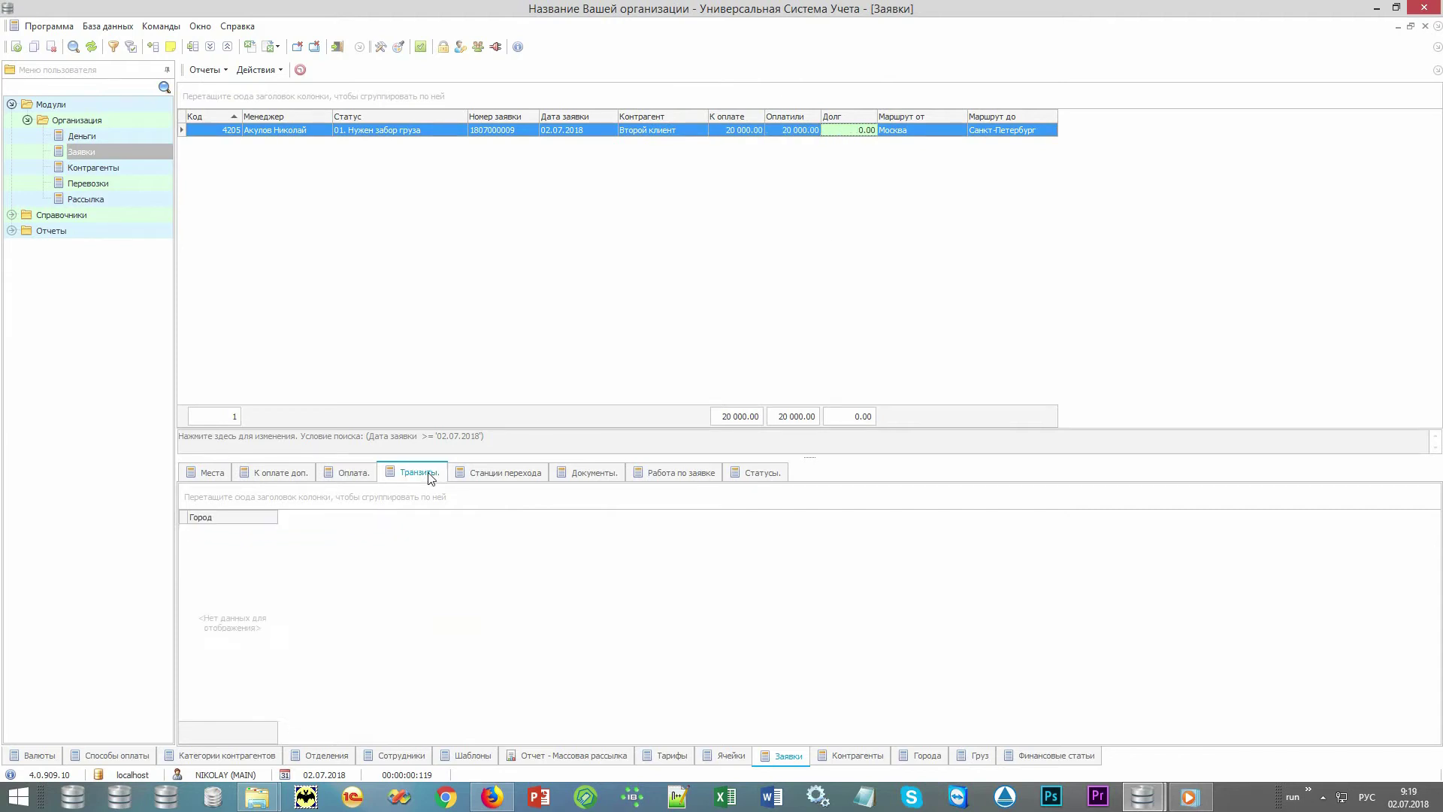
View the request's list of transfer stations and its list of documents.
left_click(533, 479)
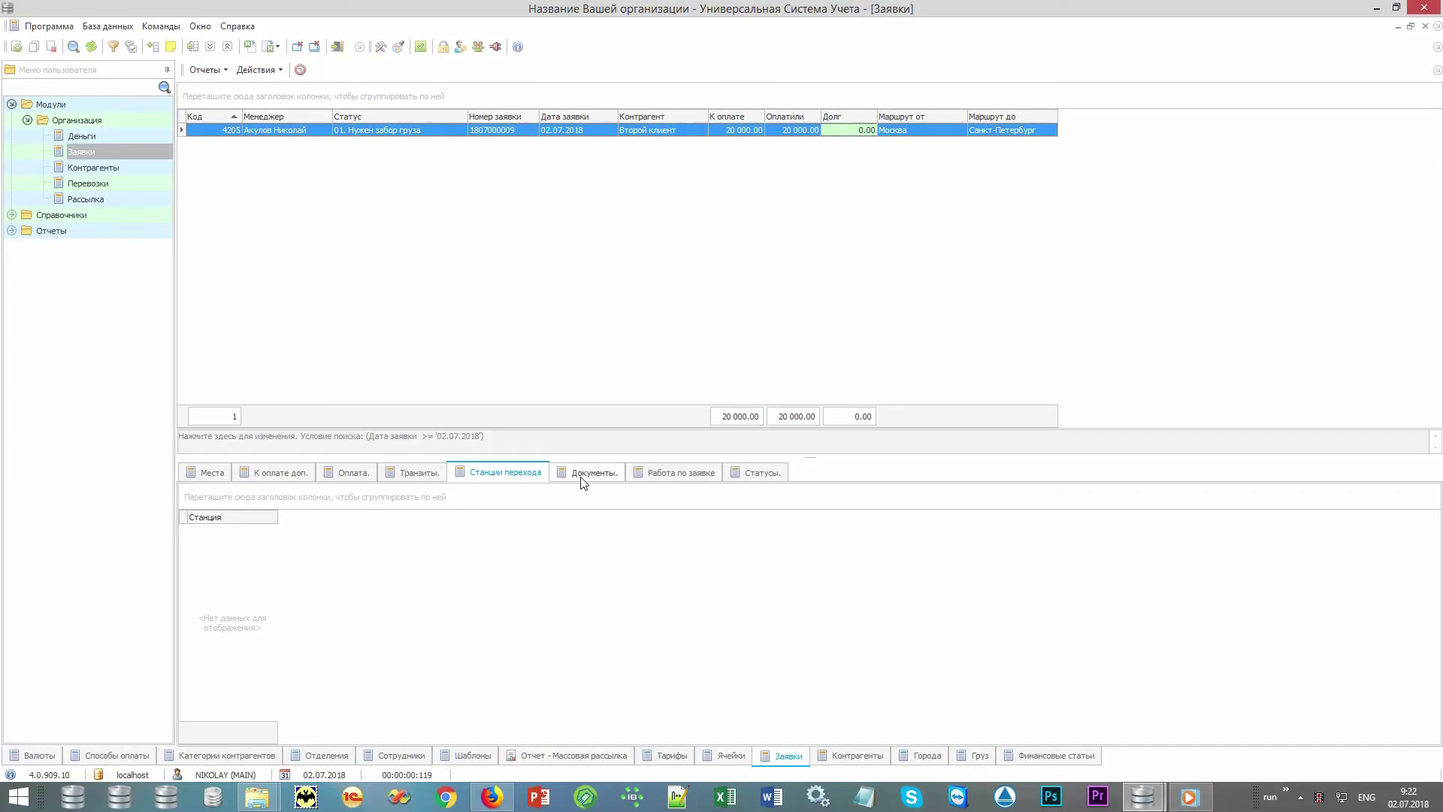
left_click(583, 473)
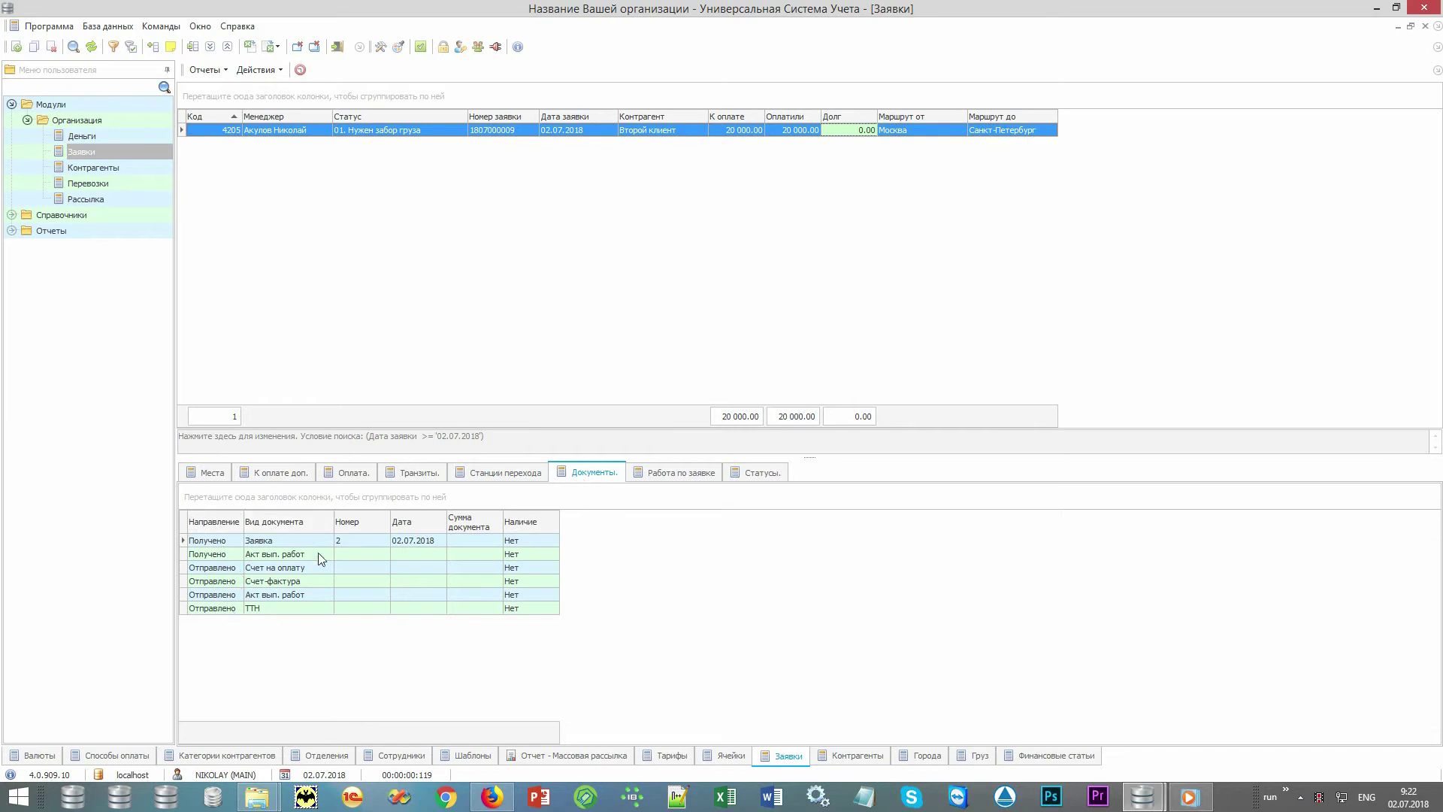
Try setting Наличие to Копия for the received Заявка document, look at its scan link and file fields, and discard the edit.
double_click(535, 547)
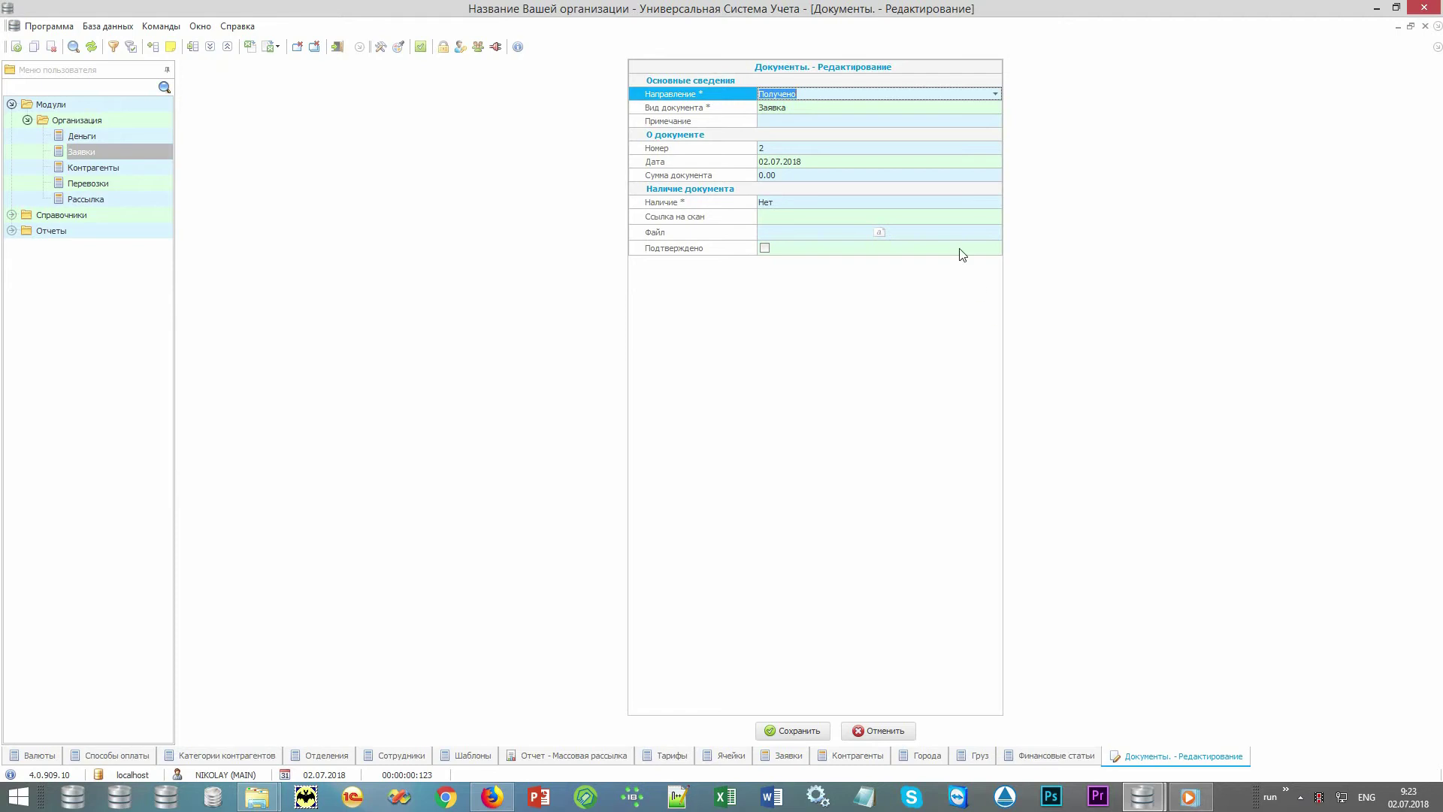
left_click(988, 203)
left_click(993, 201)
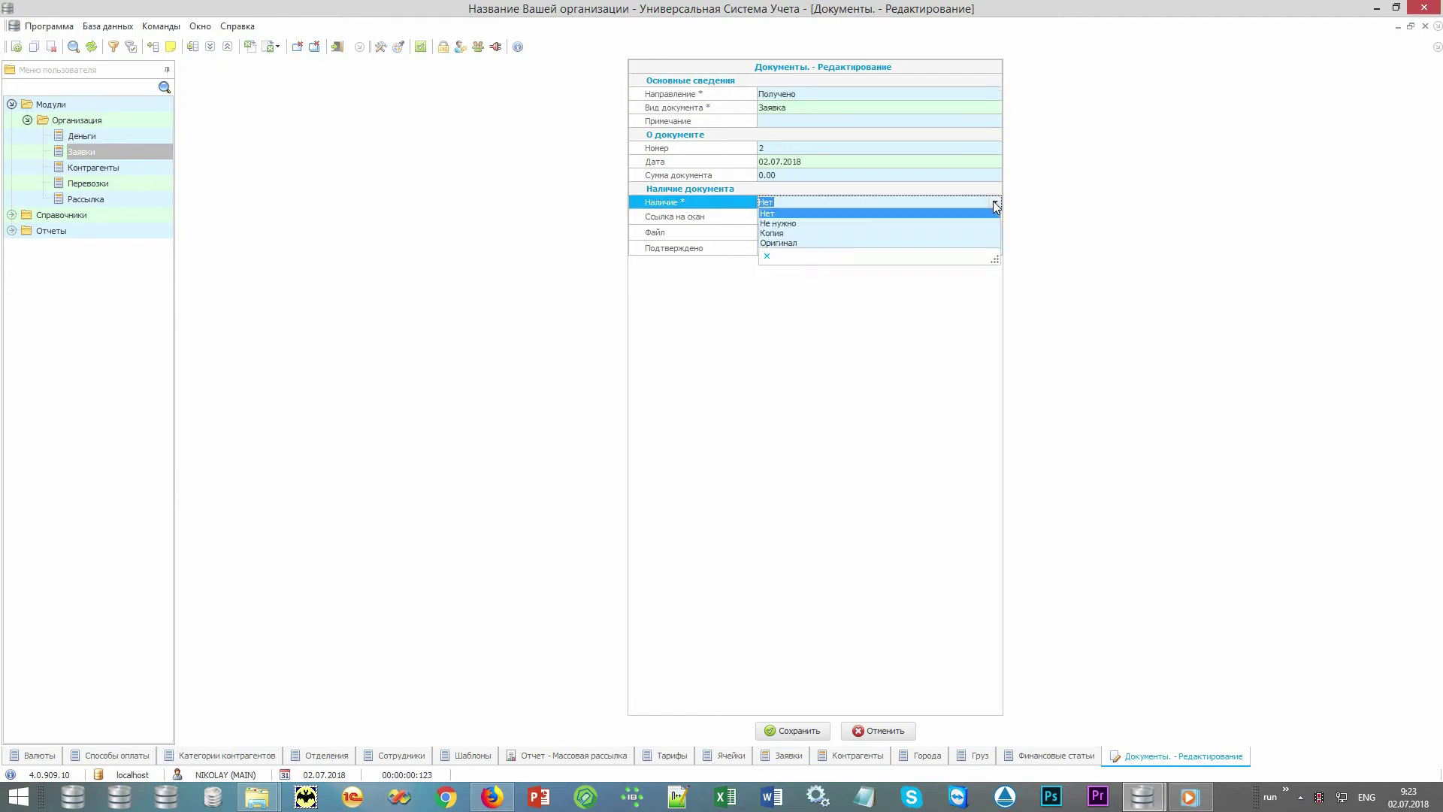
left_click(968, 233)
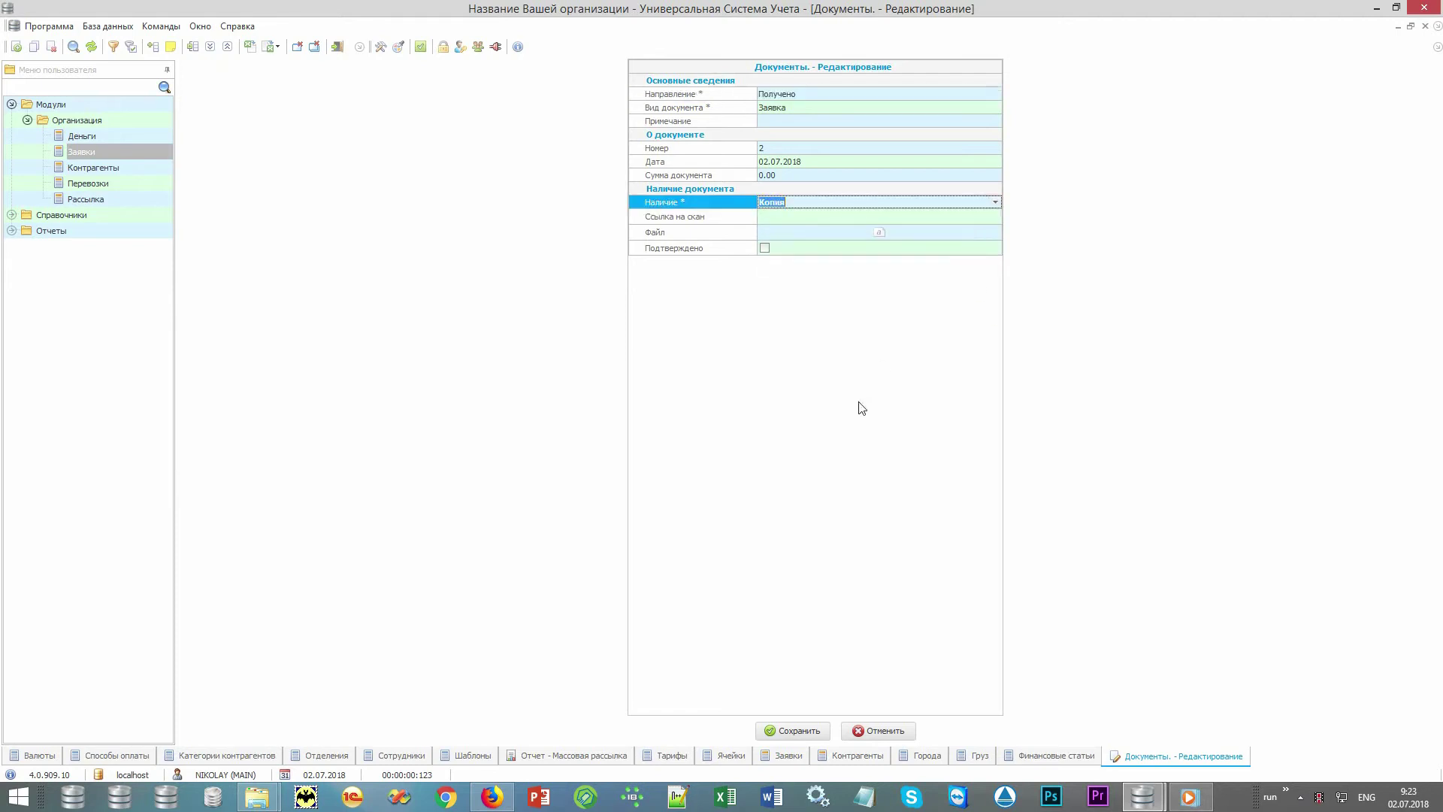
left_click(740, 223)
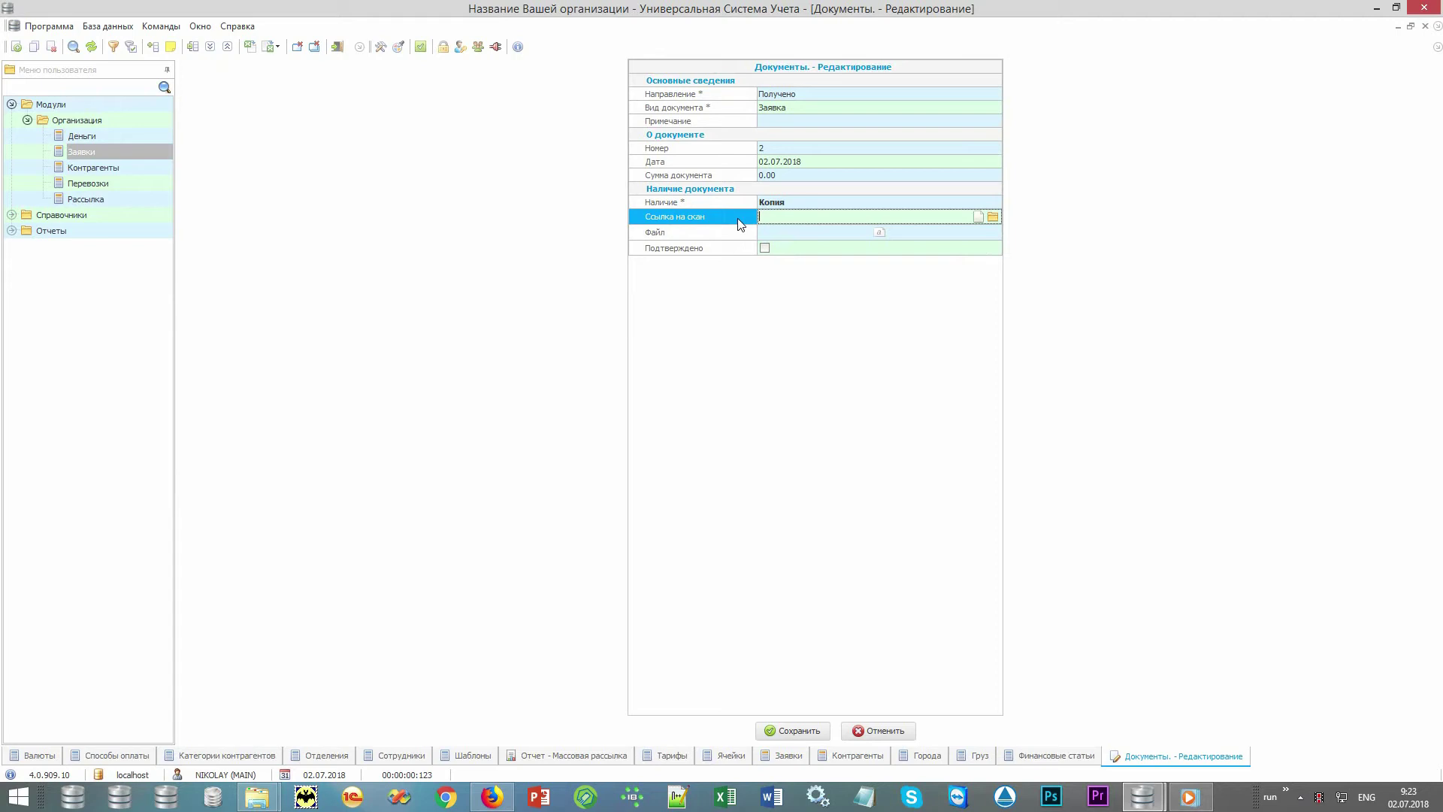
left_click(736, 234)
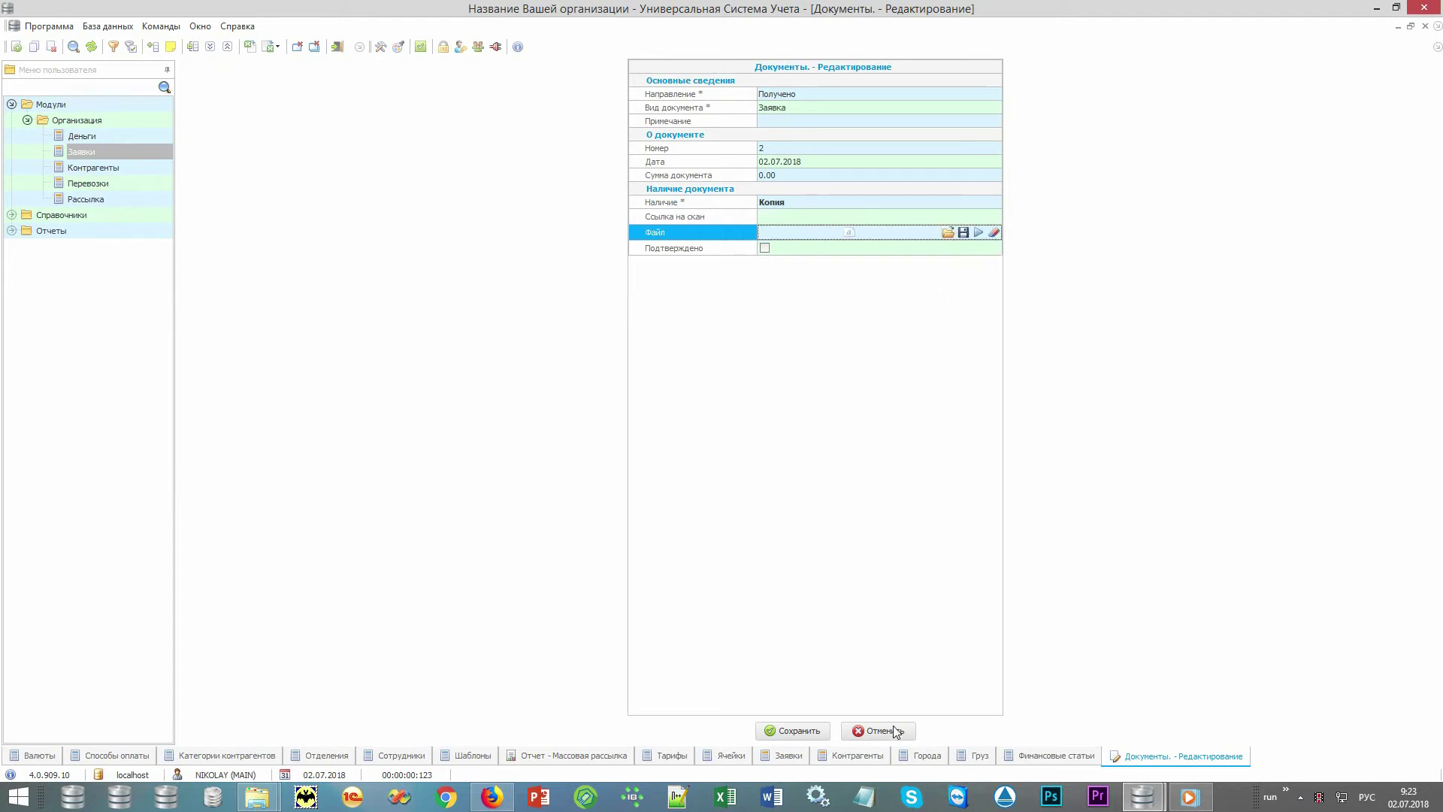
left_click(874, 730)
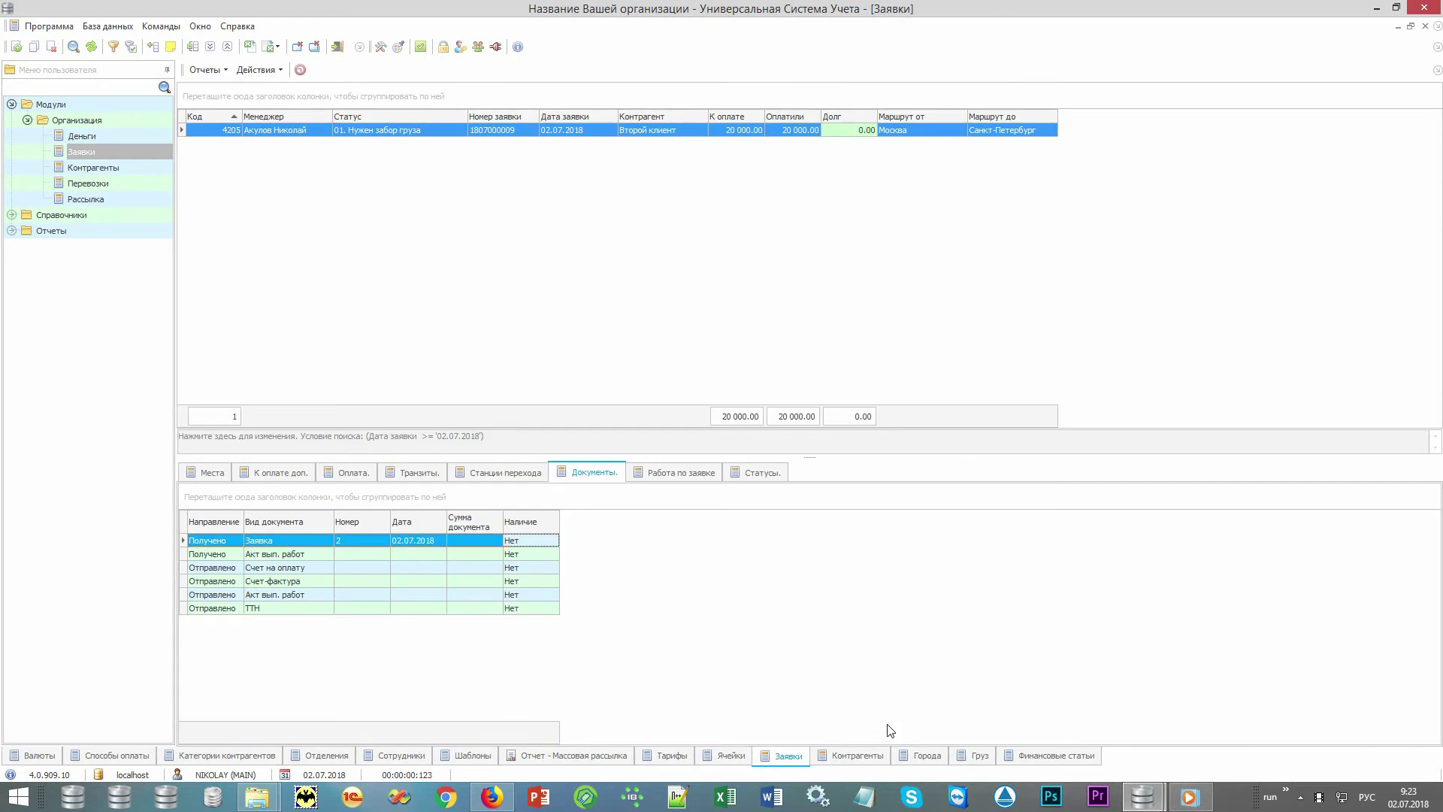
Generate the Заявка автоперевозка report for the request, review the form and close it.
left_click(214, 72)
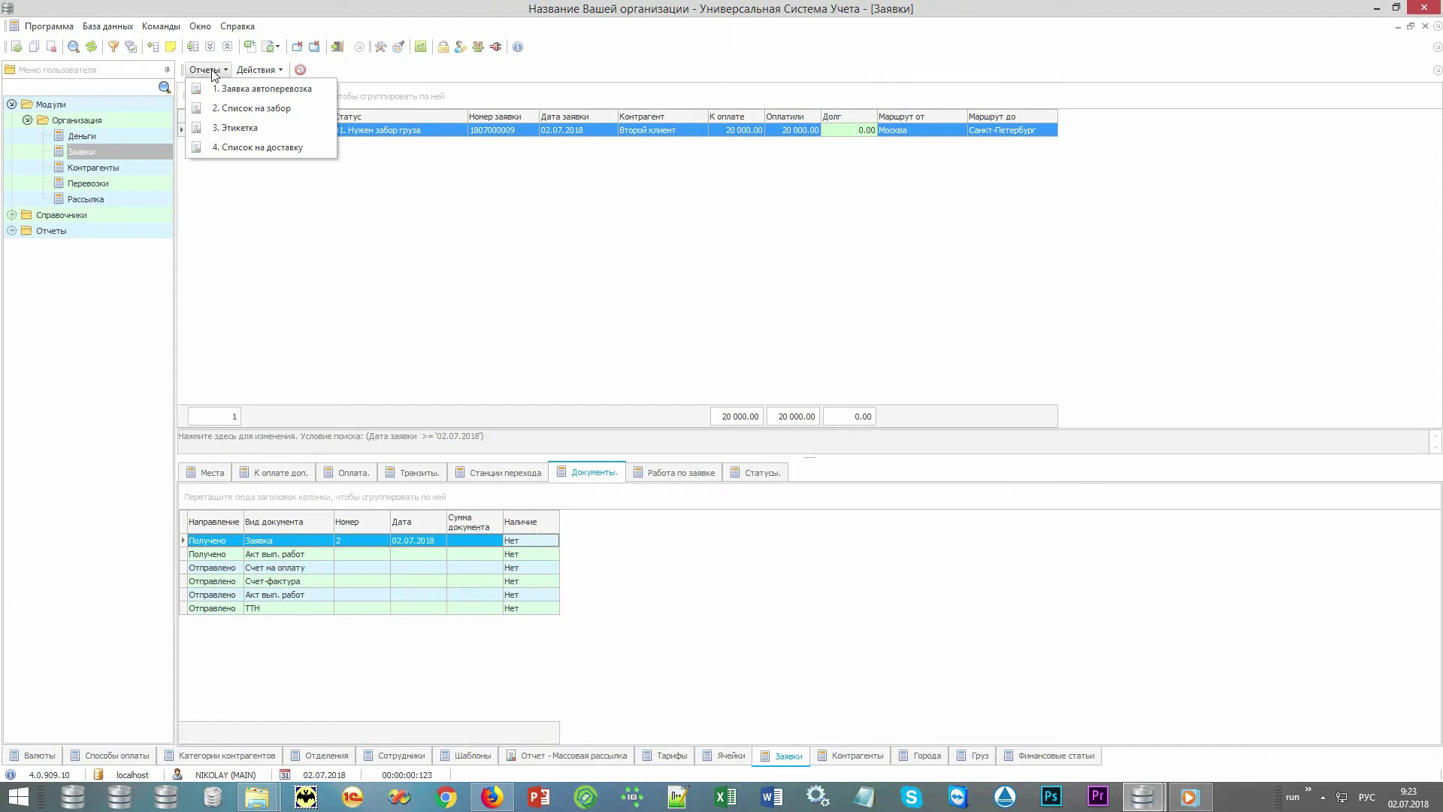
left_click(307, 91)
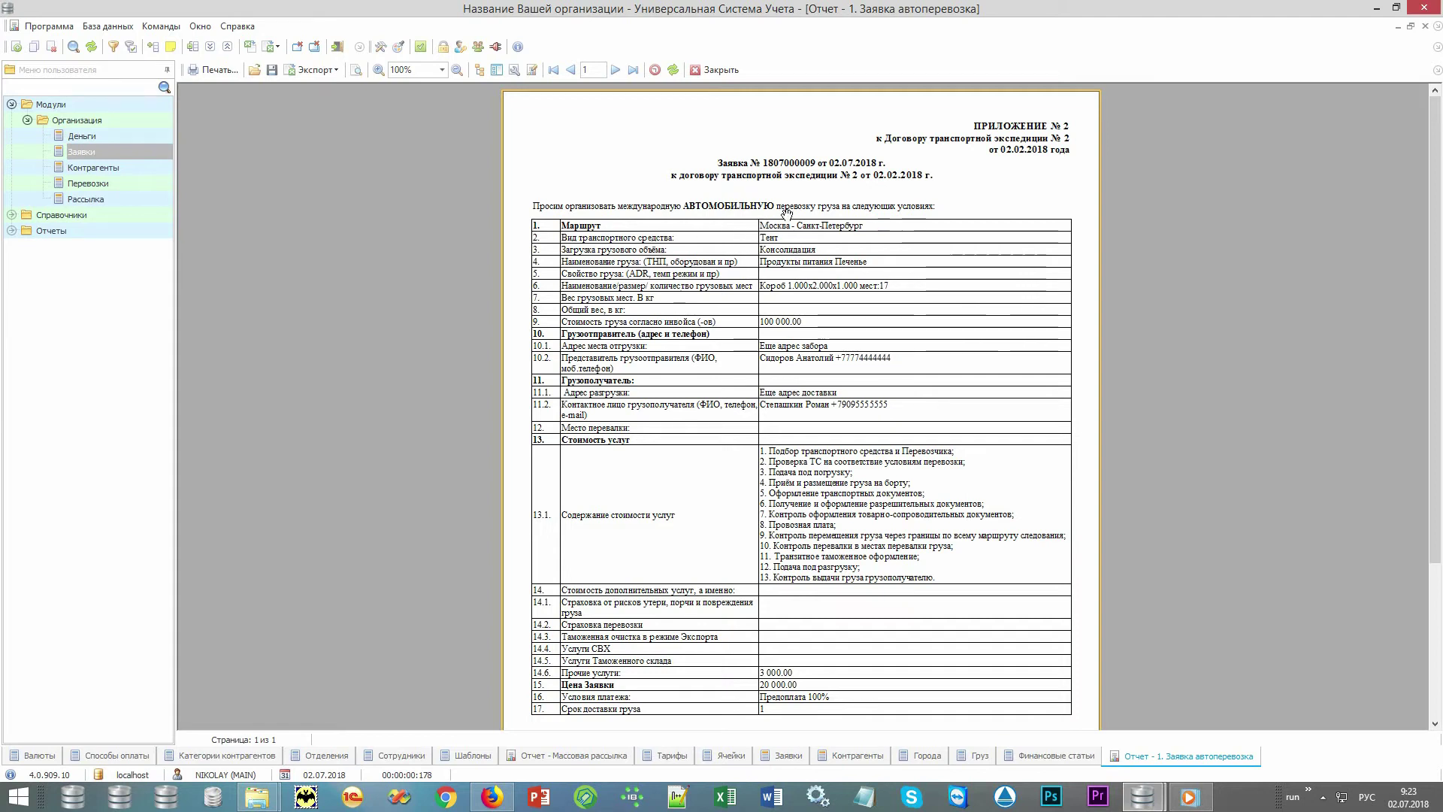
scroll(1035, 324, "down", 3)
scroll(1036, 456, "up", 3)
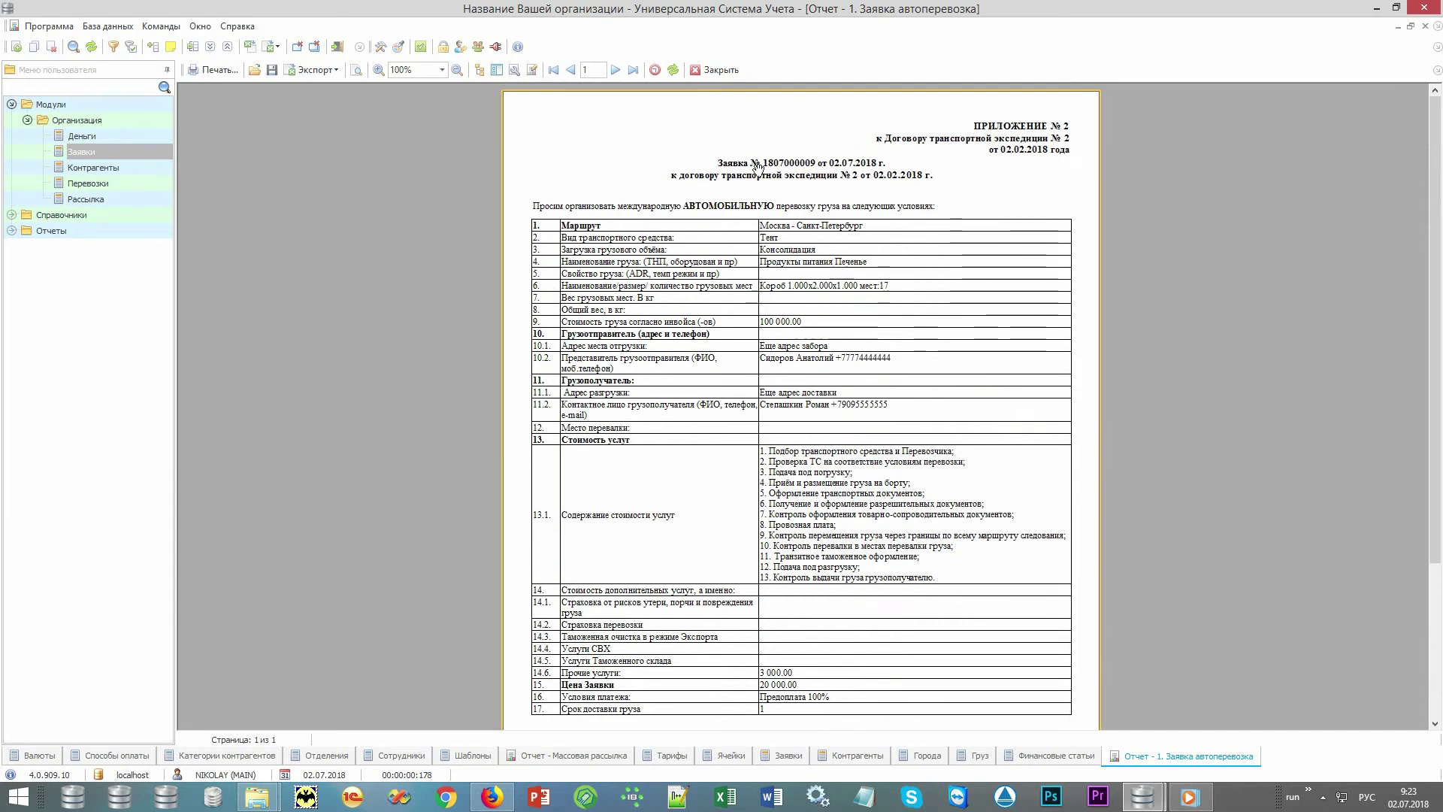
left_click(718, 70)
Generate the Список на забор report with the preset pickup date and driver, view it and close it.
left_click(205, 70)
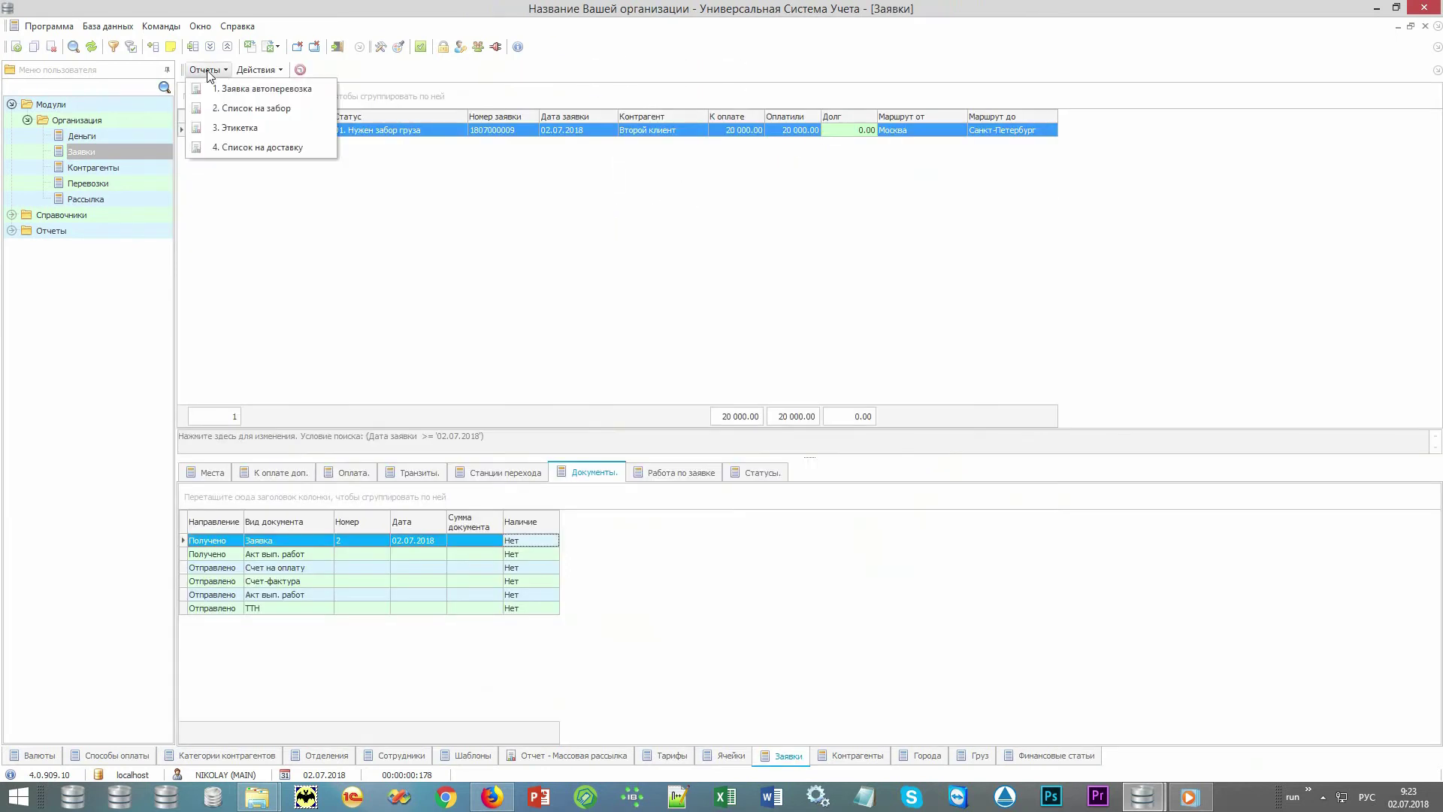
left_click(233, 114)
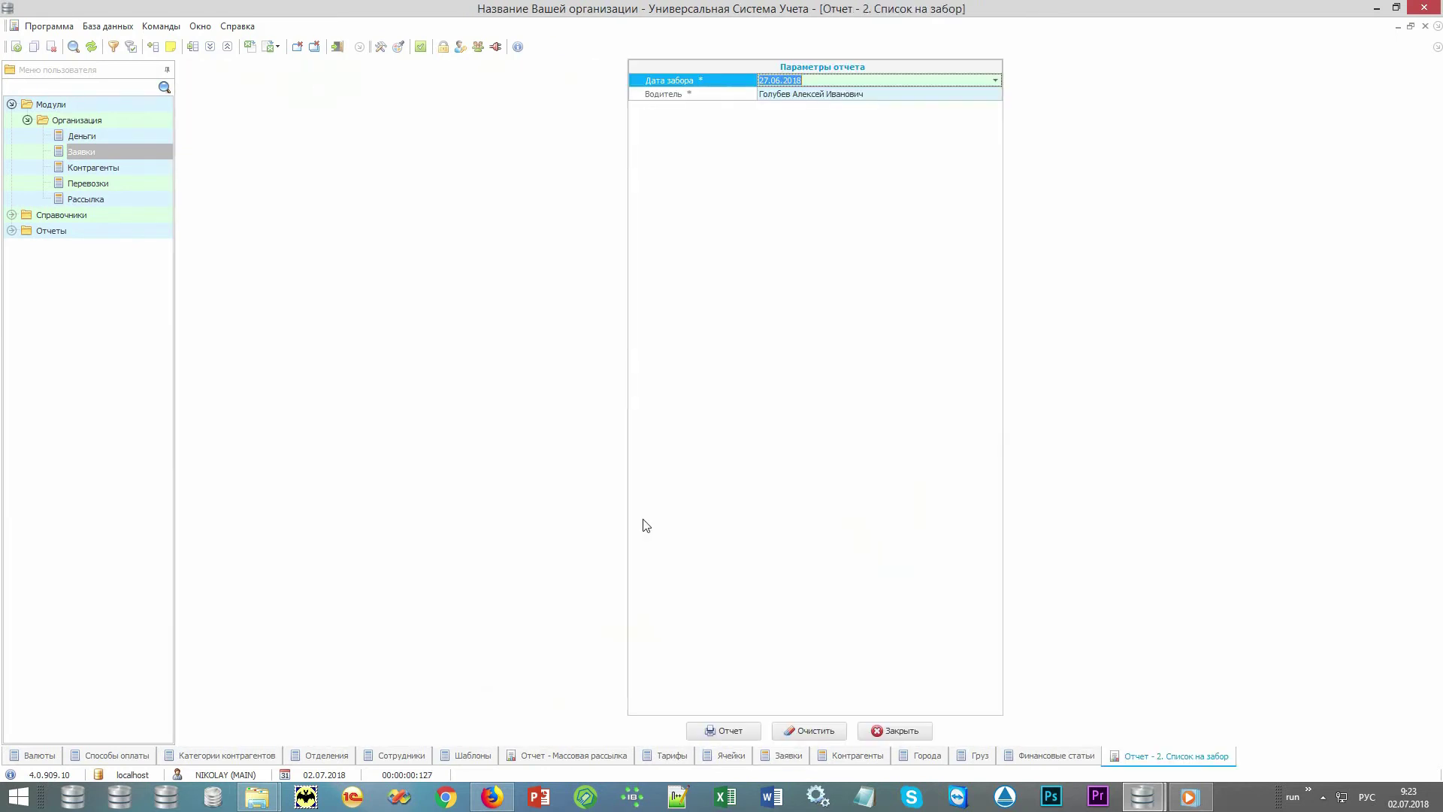
left_click(740, 727)
key("ctrl+F4")
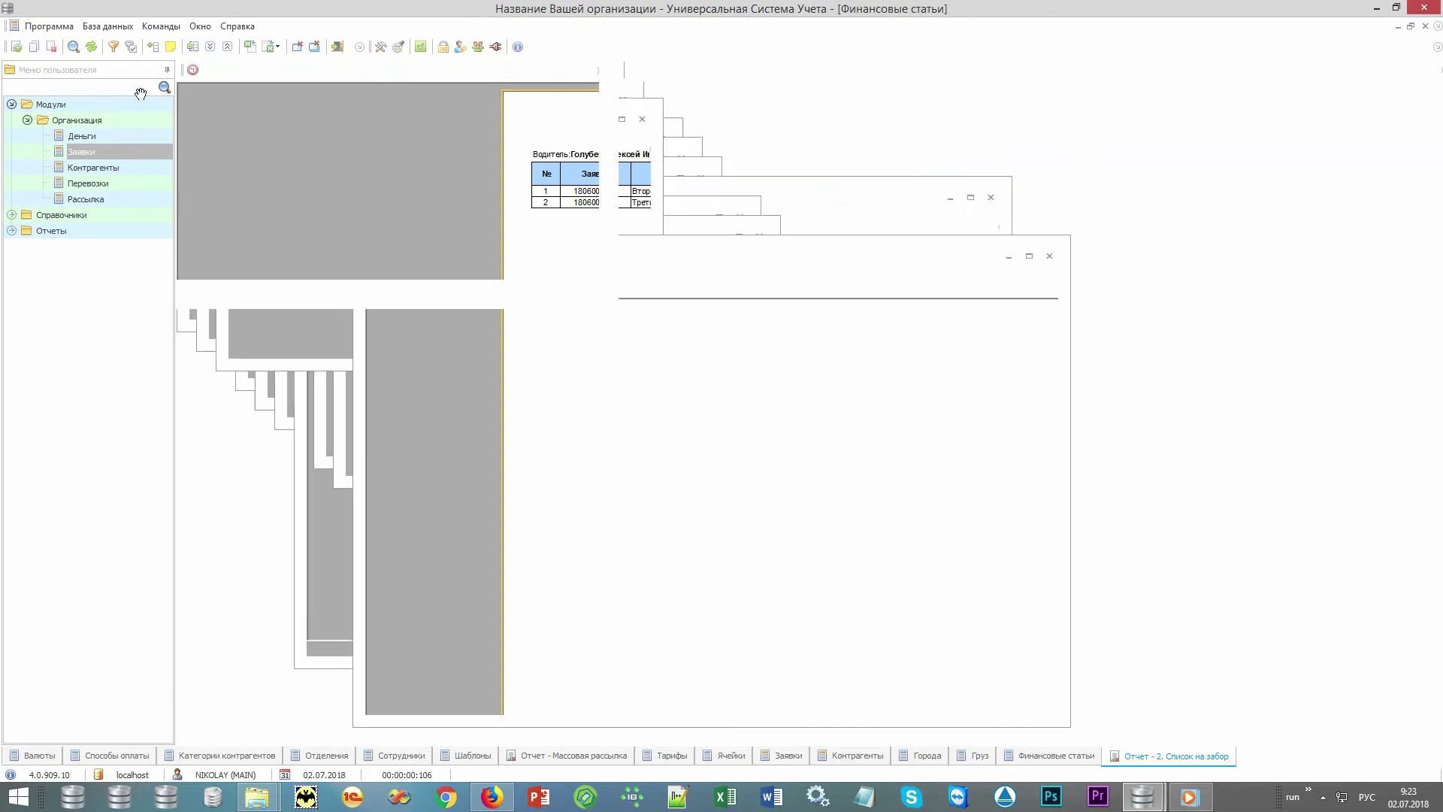
Generate the Этикетка report with the request's cargo labels, view it and close it.
left_click(205, 70)
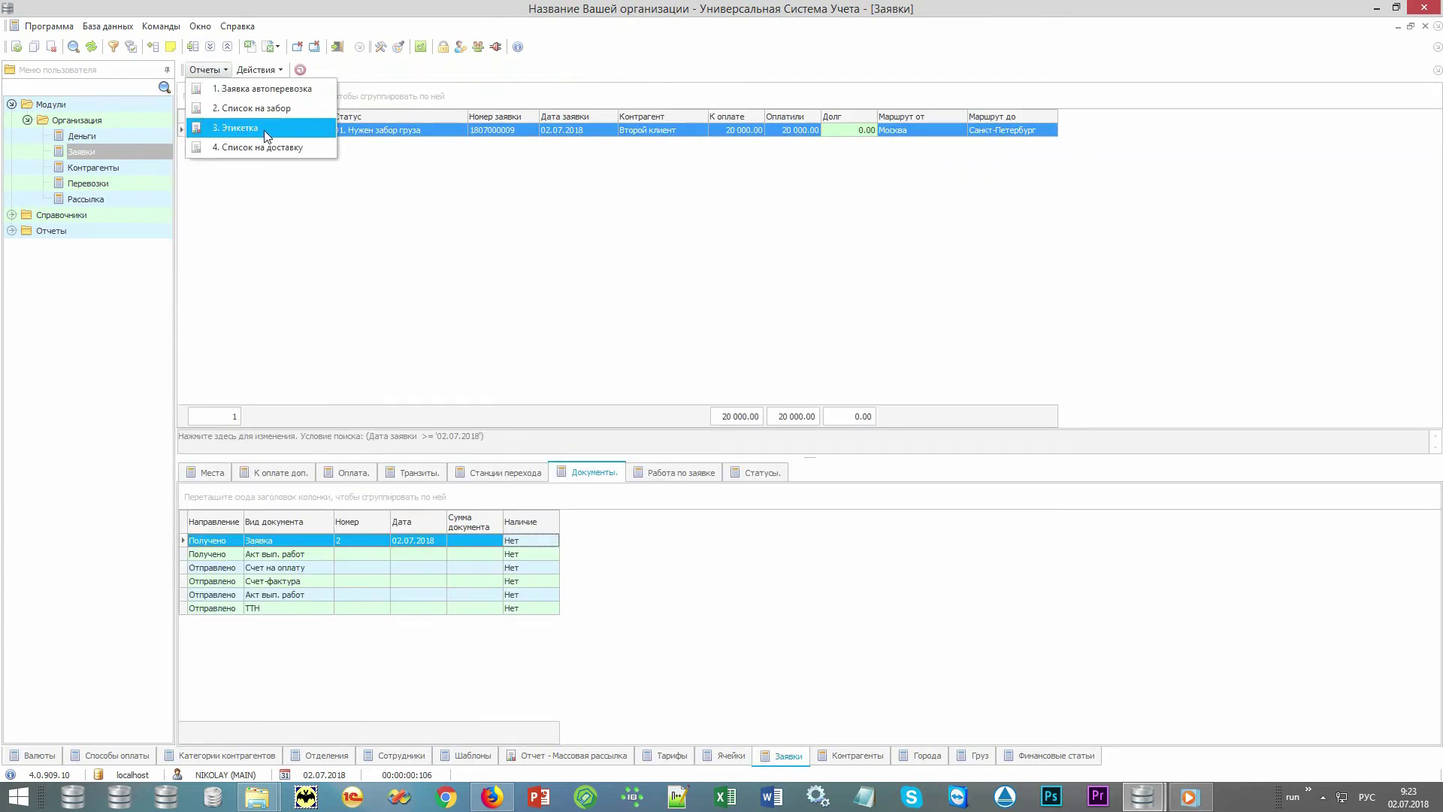
left_click(289, 134)
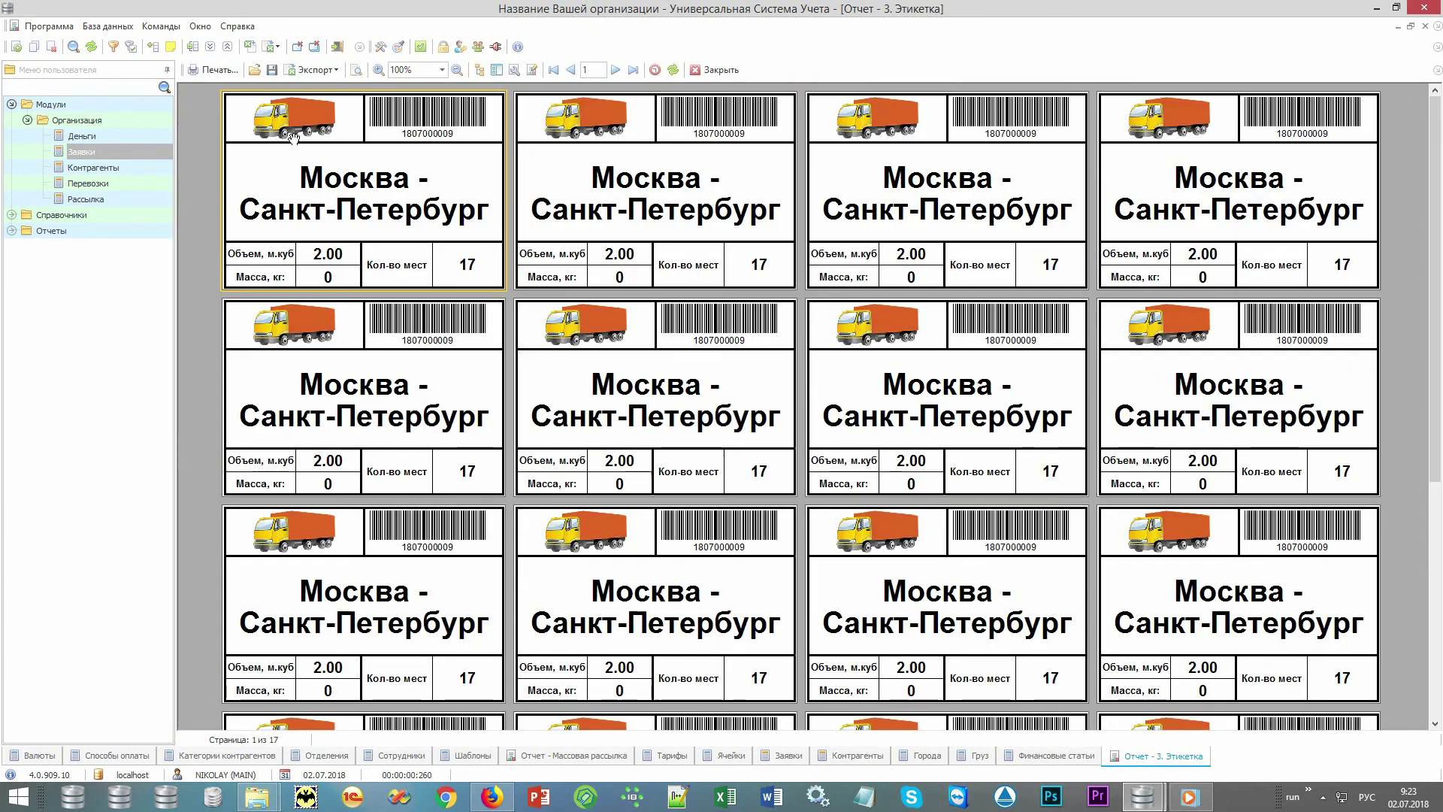
key("ctrl+F4")
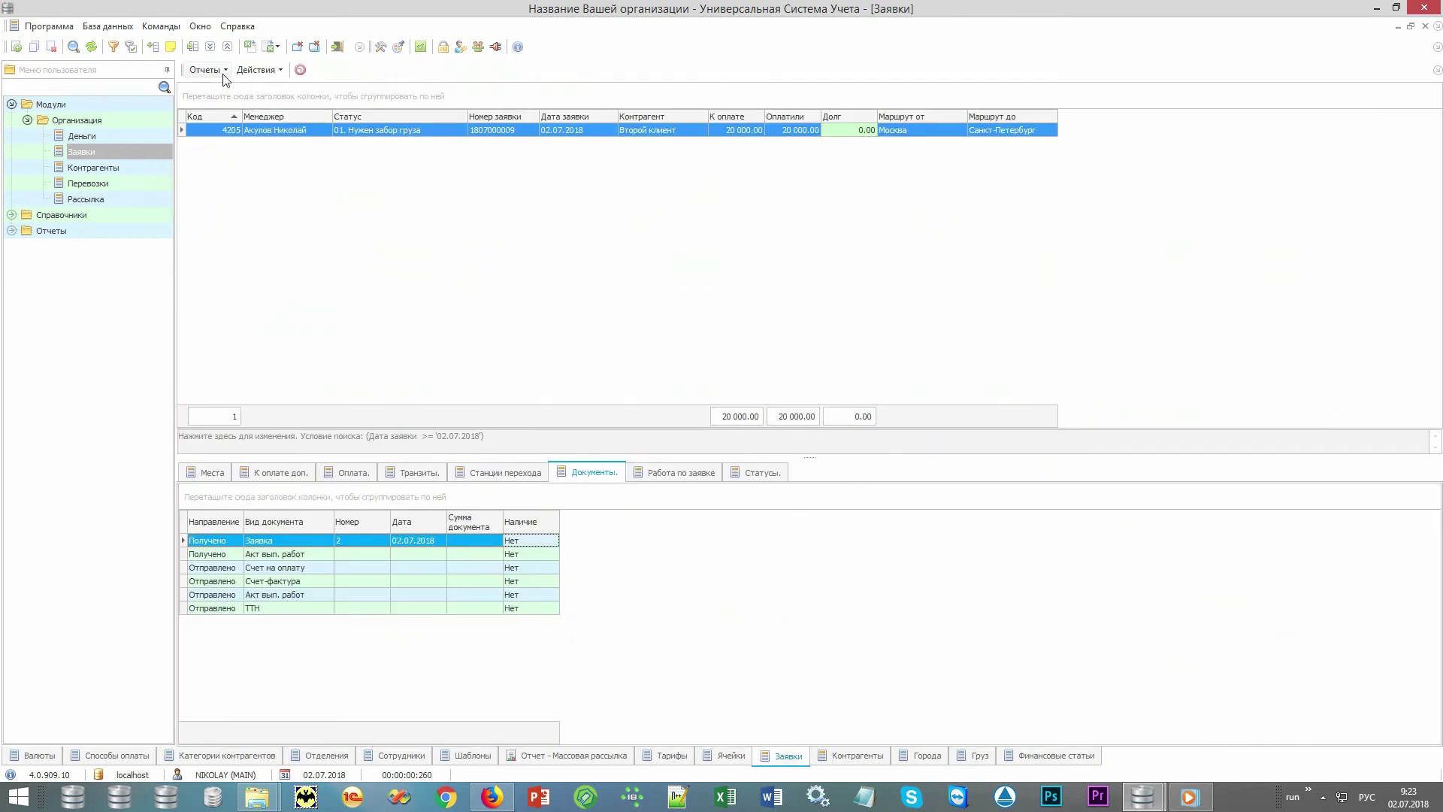
Generate the Список на доставку report with its preset parameters, view it and close it.
left_click(204, 70)
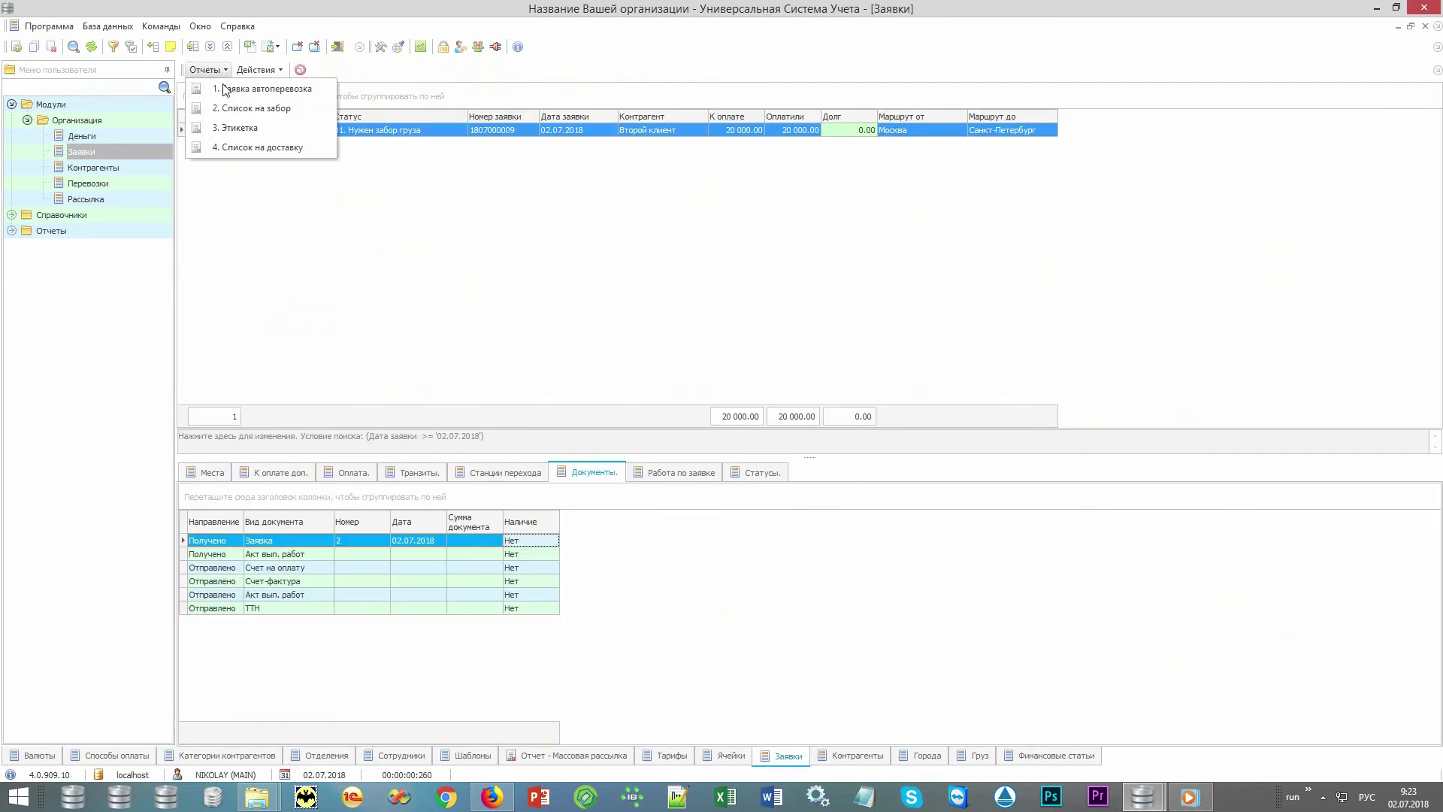
left_click(314, 147)
key("Return")
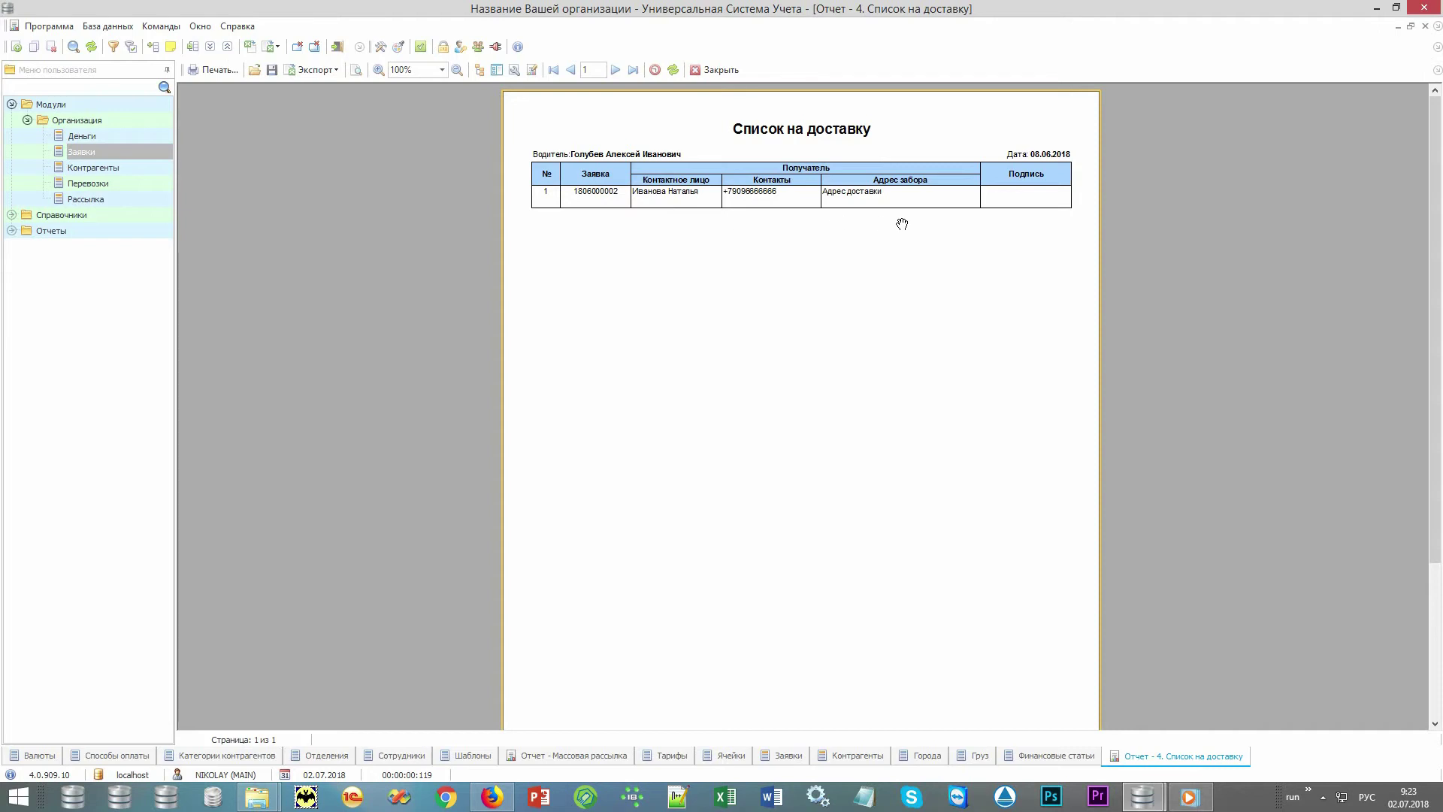
key("Escape")
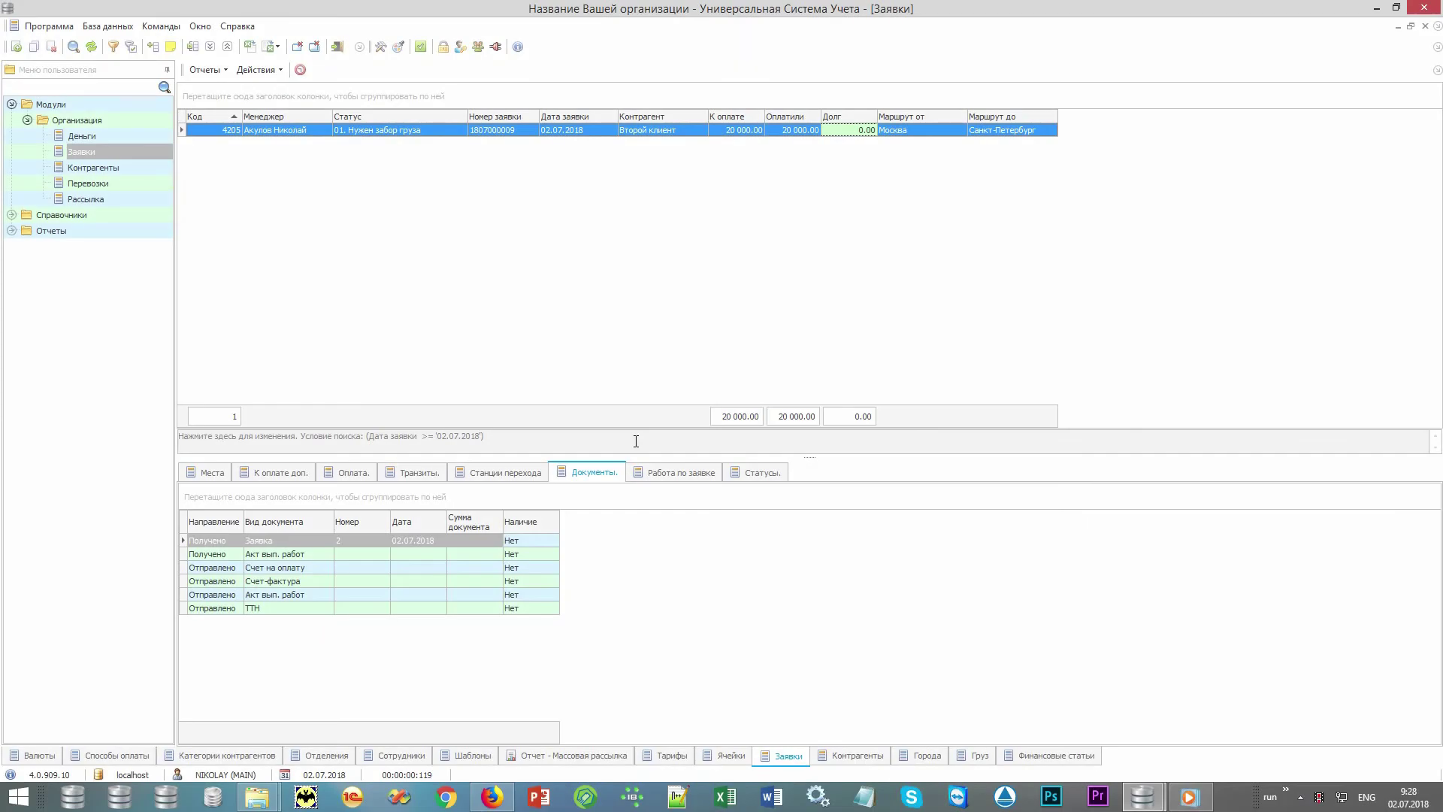
Clear the request search criteria and search for requests with Статус 03. На складе отправления.
left_click(635, 441)
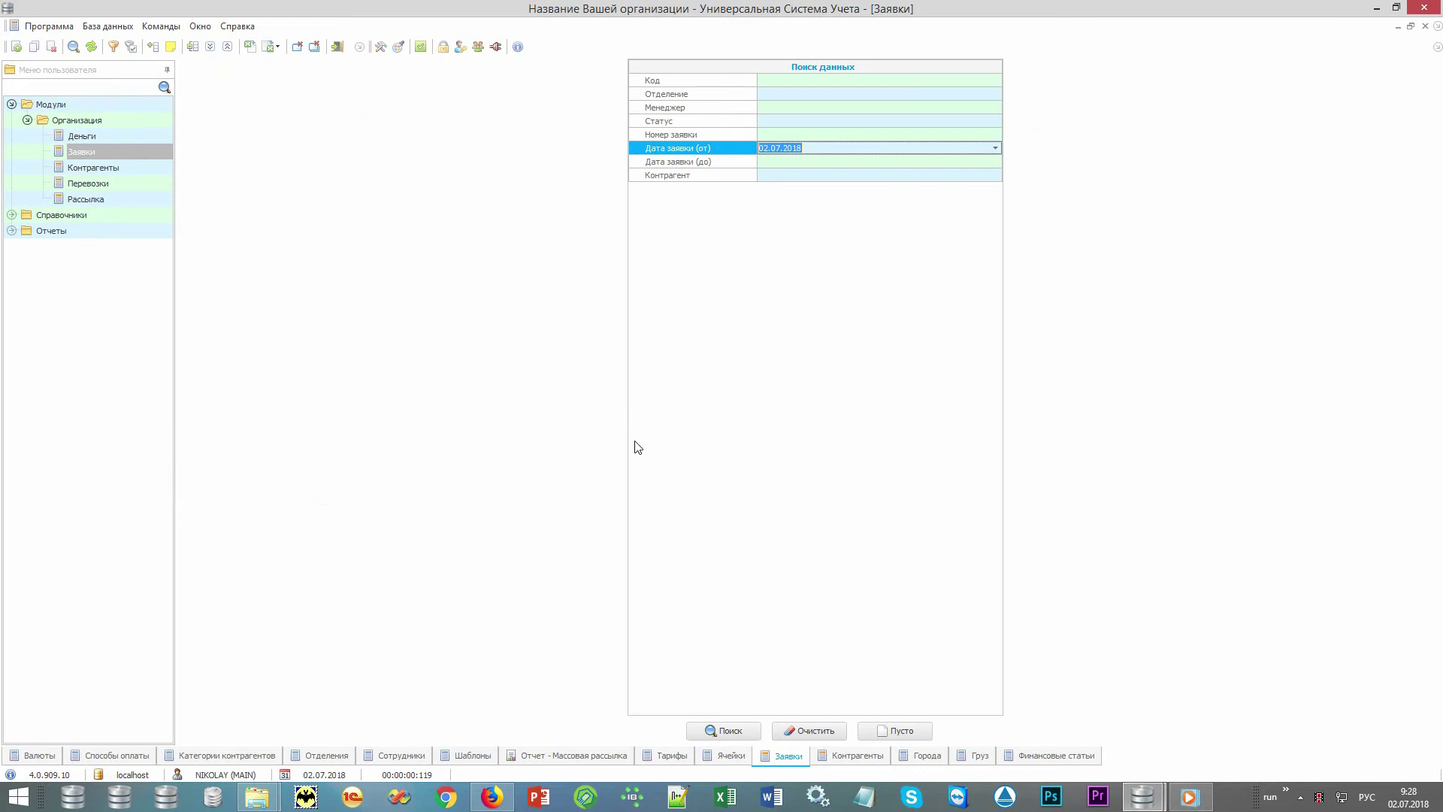
left_click(826, 732)
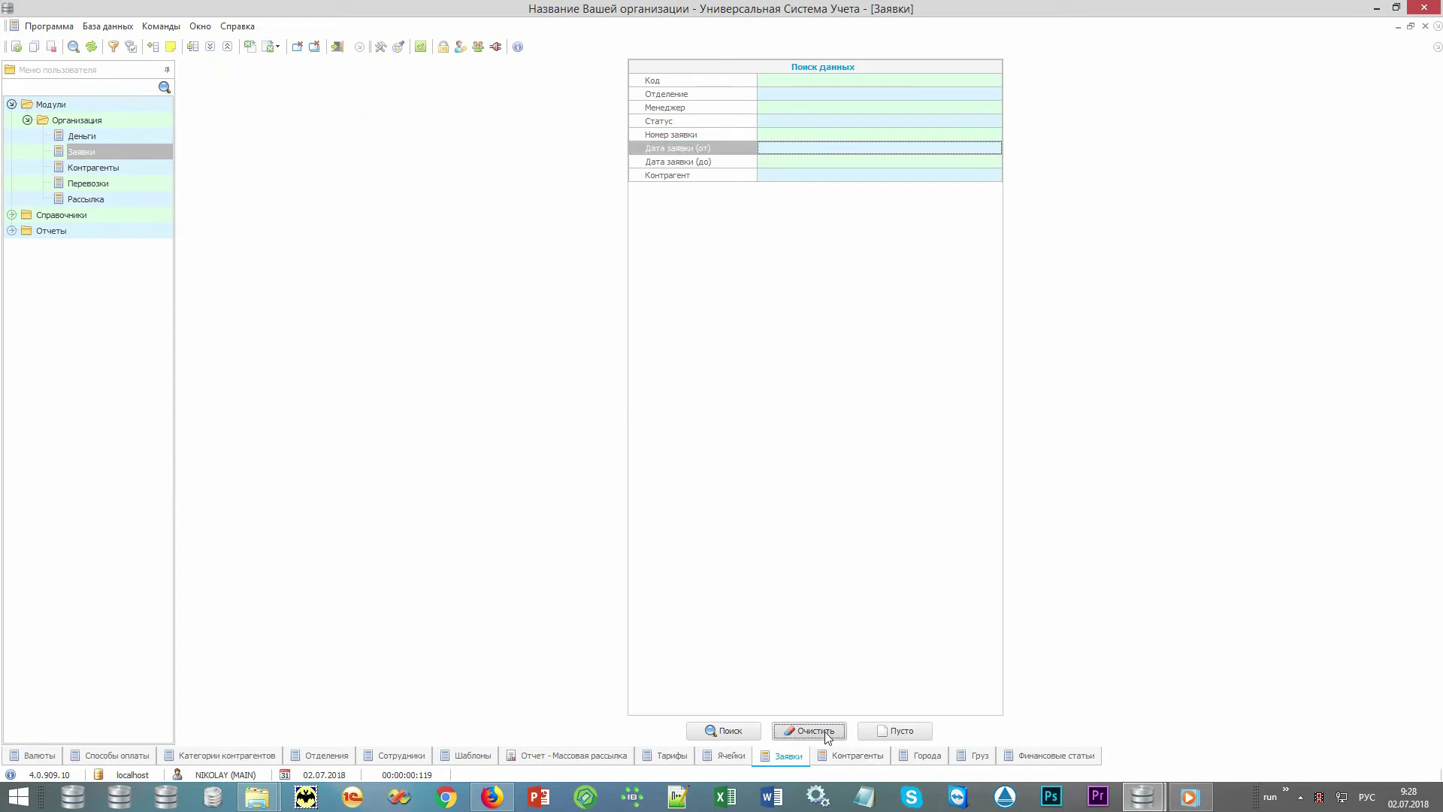
left_click(994, 126)
left_click(996, 120)
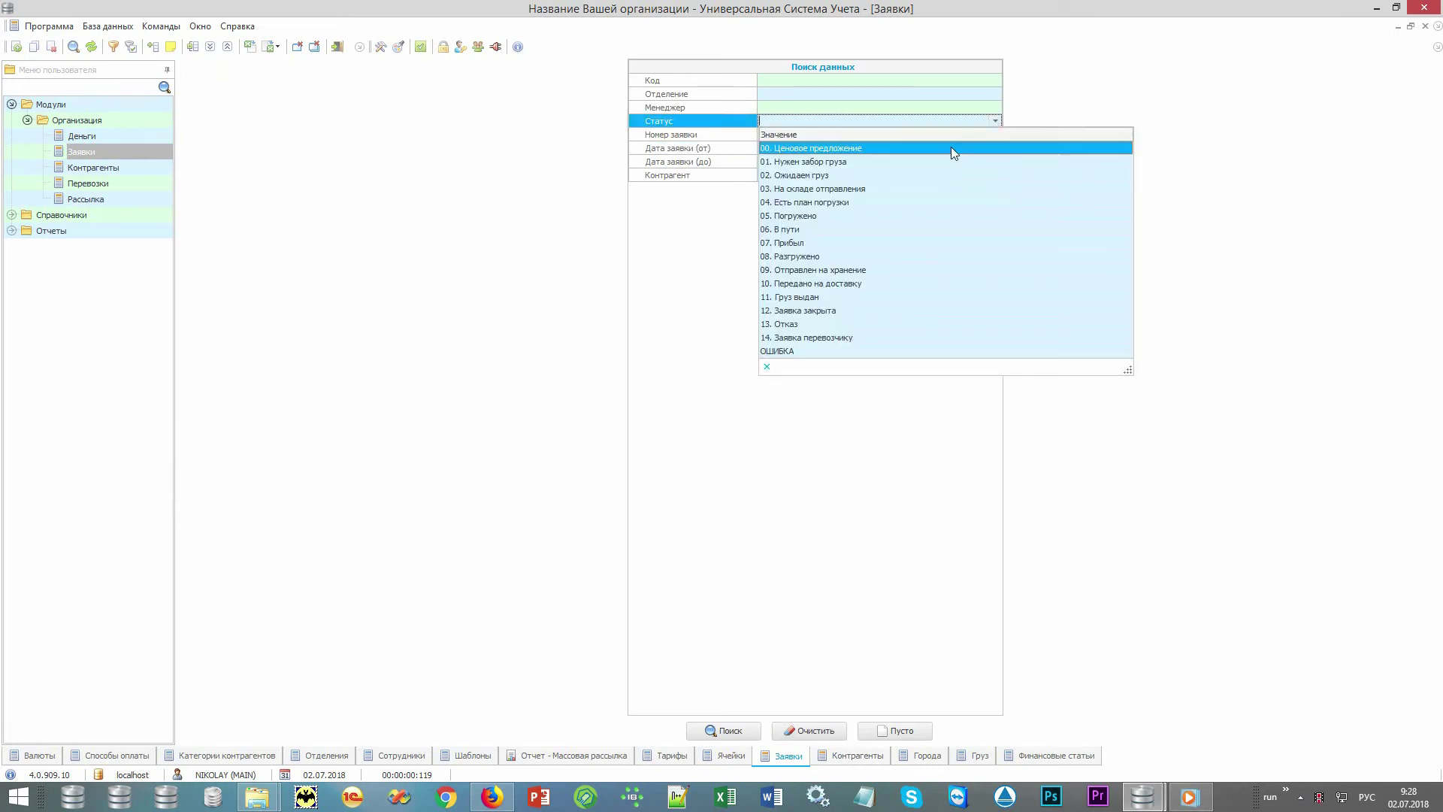
left_click(928, 188)
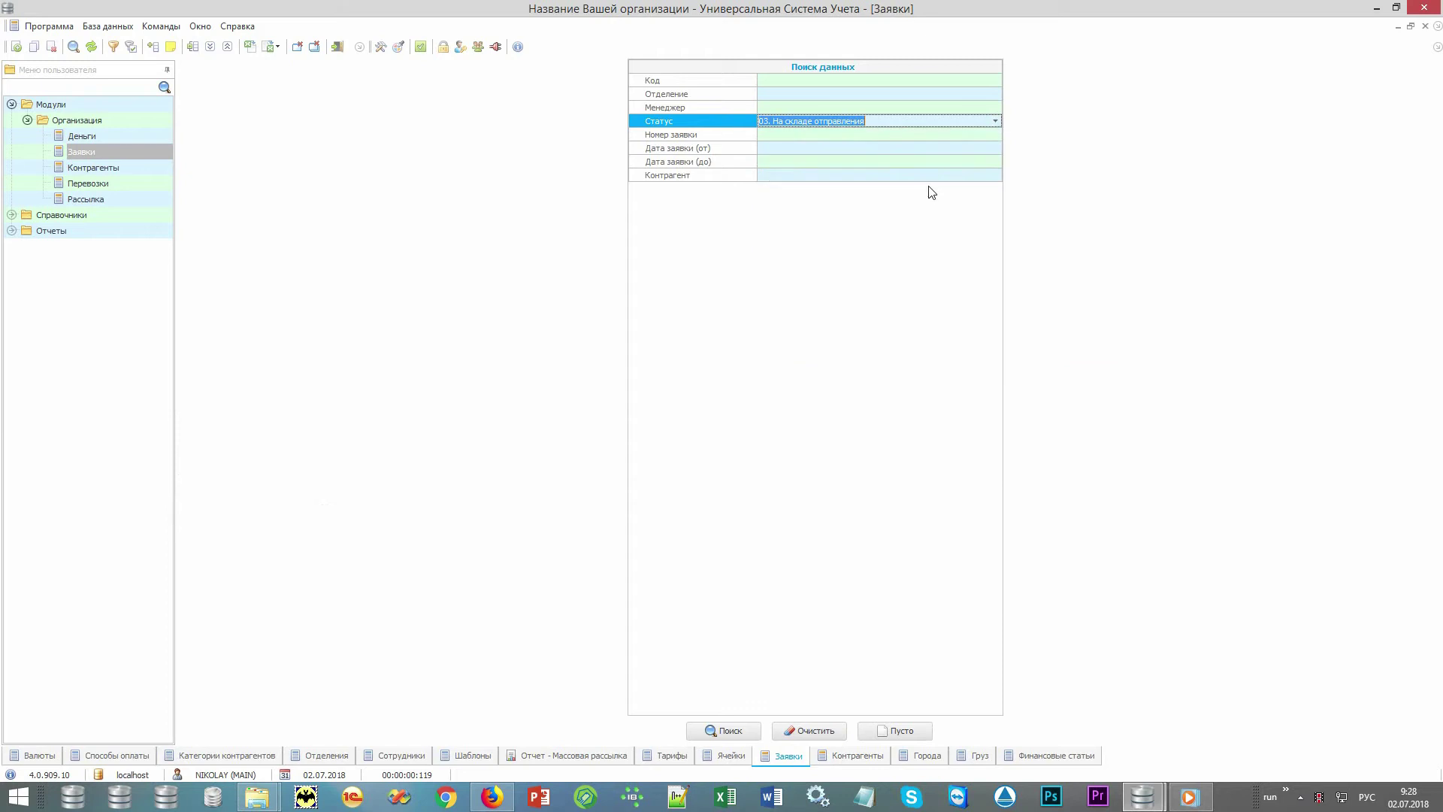
left_click(713, 731)
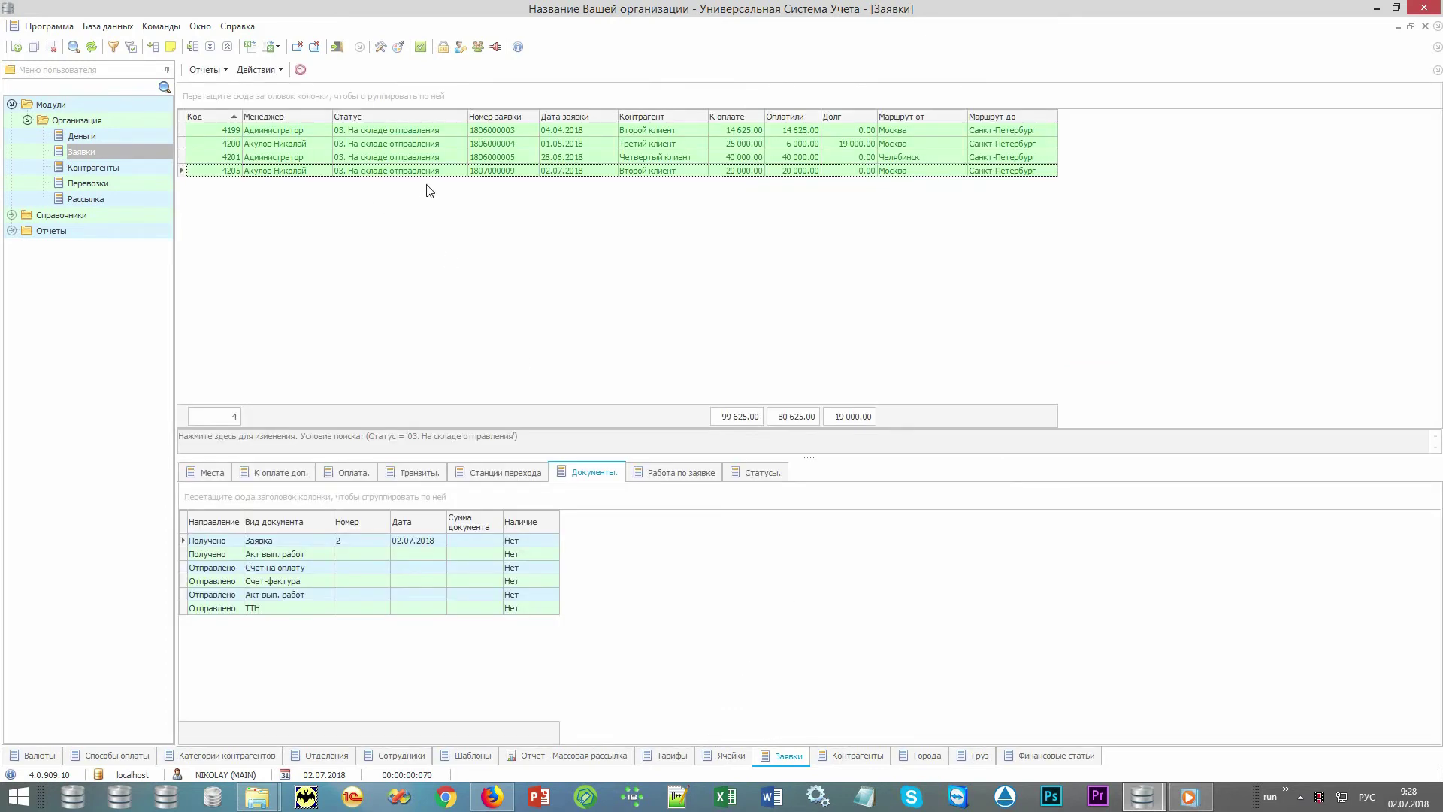
Filter the found requests by Маршрут от equal to Москва.
left_click(962, 114)
left_click(927, 154)
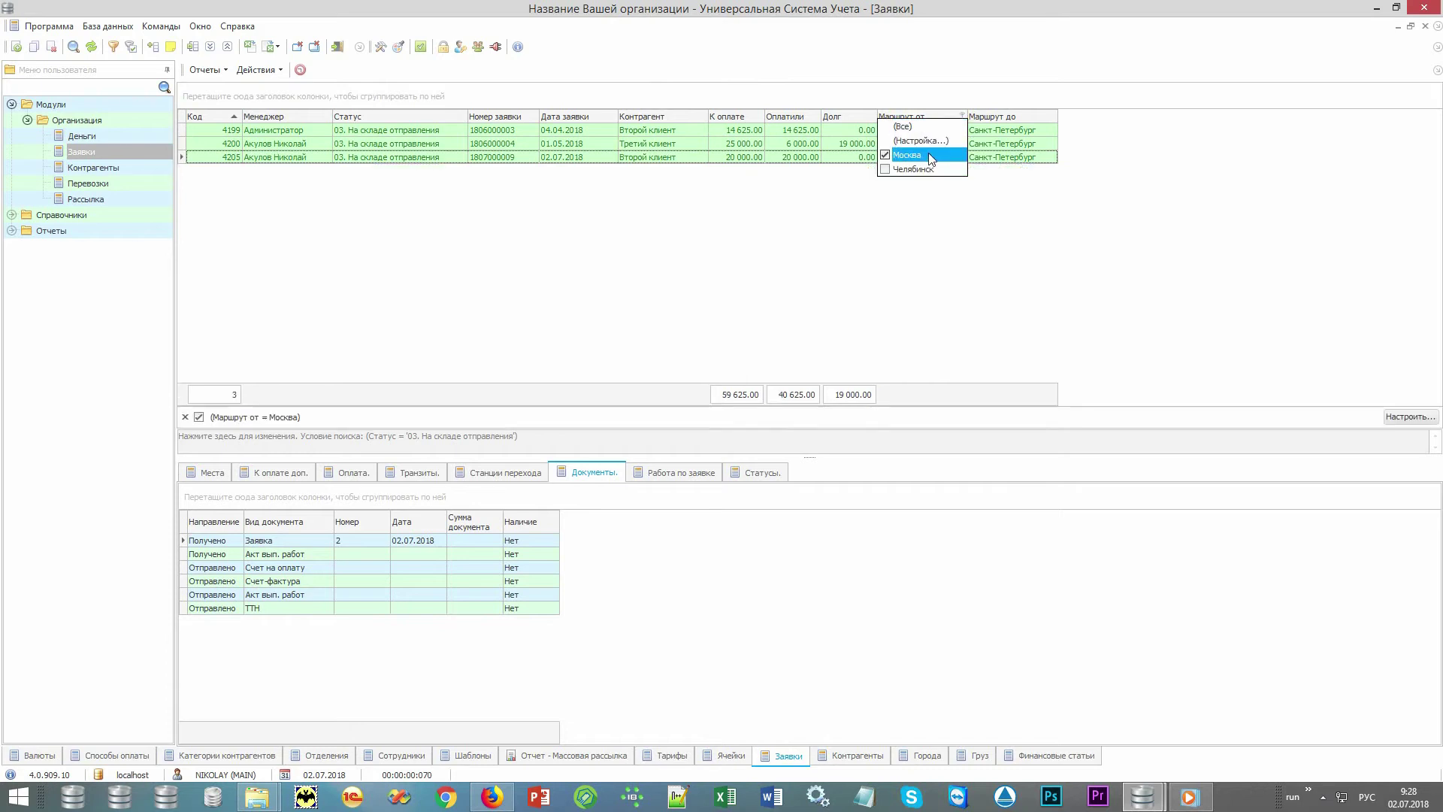
left_click(834, 216)
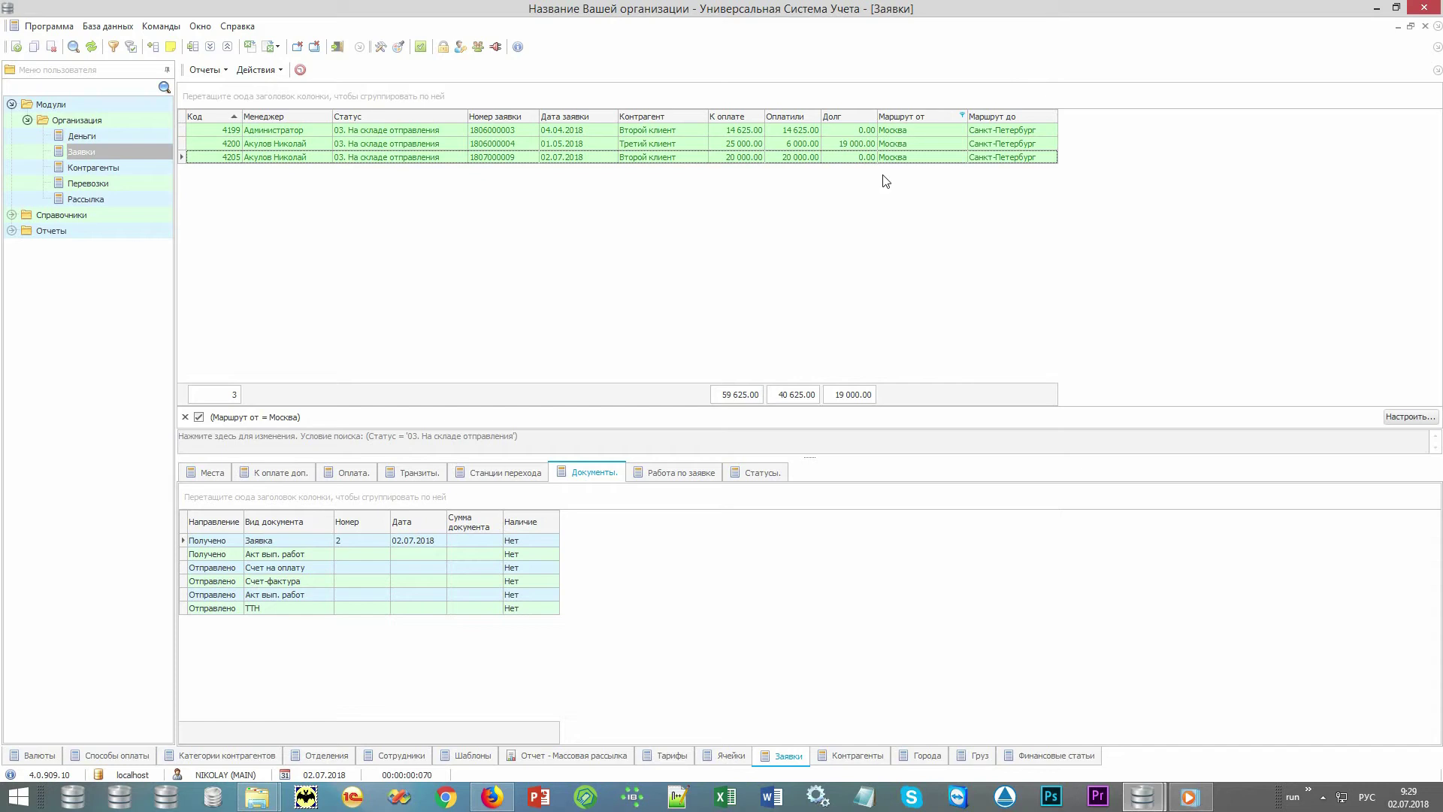
Select all the filtered requests and create a shipment from them with the Создать перевозку action.
key("ctrl+a")
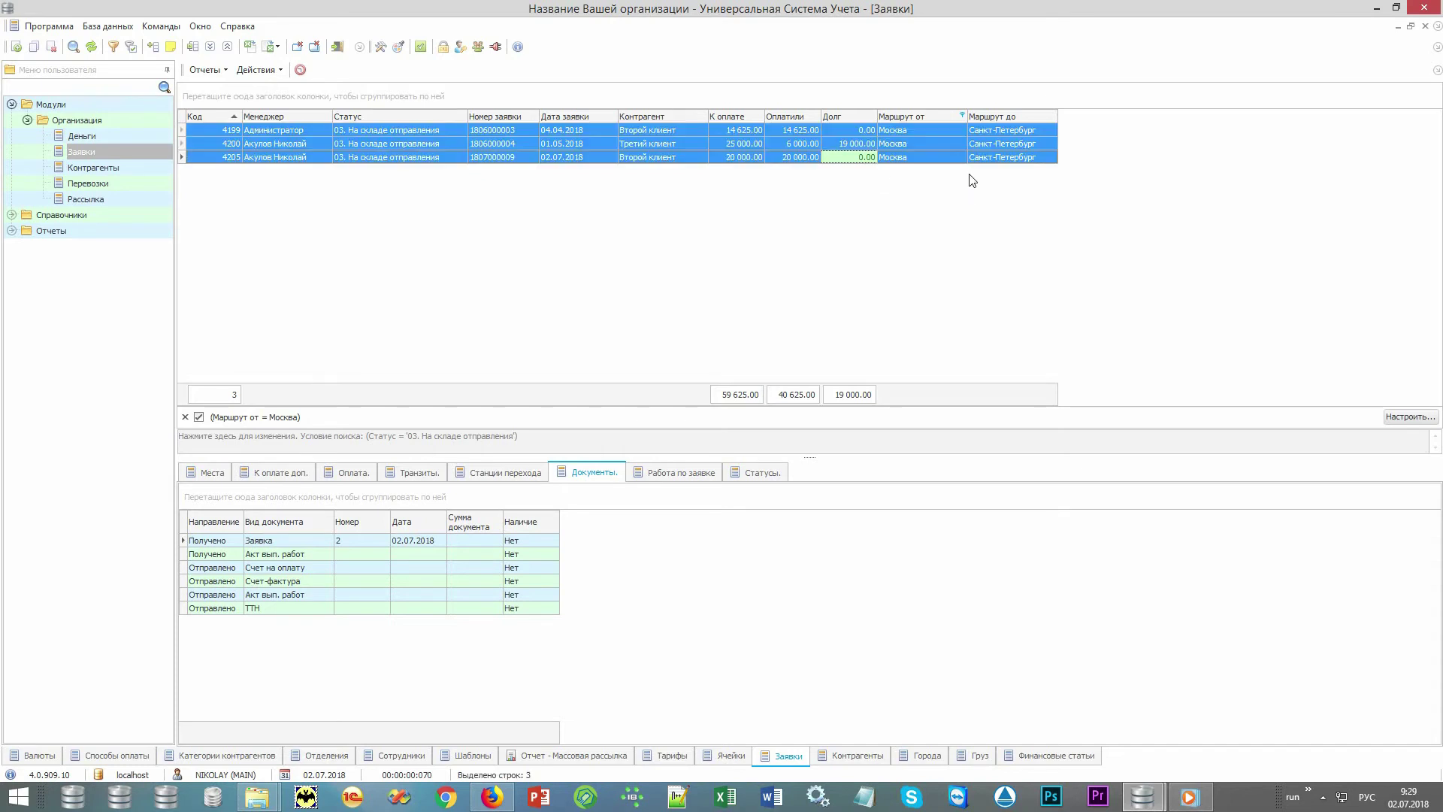
left_click(271, 70)
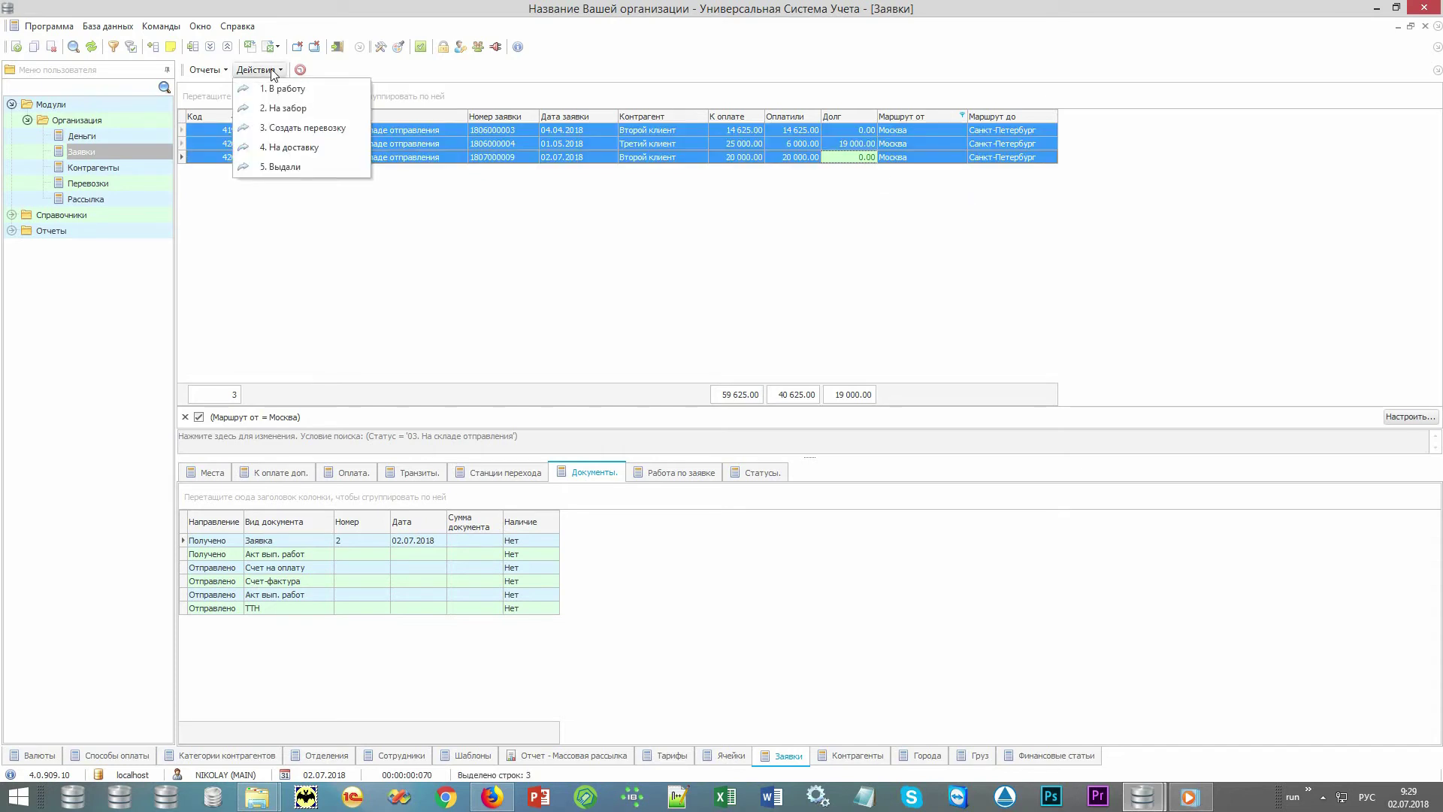
left_click(350, 128)
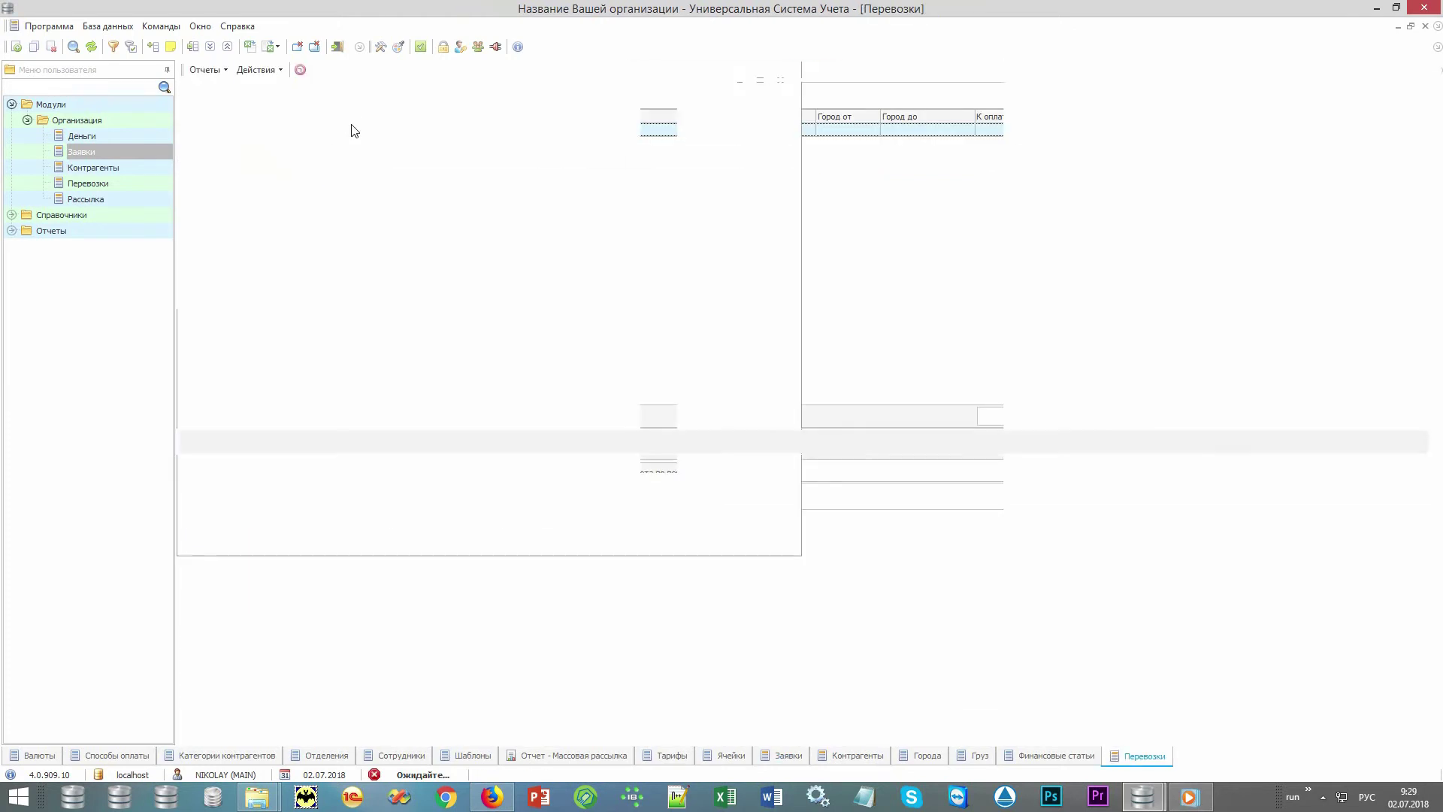
Review the new shipment's included requests, check their Статус in the request list and return to the shipment.
left_click(436, 134)
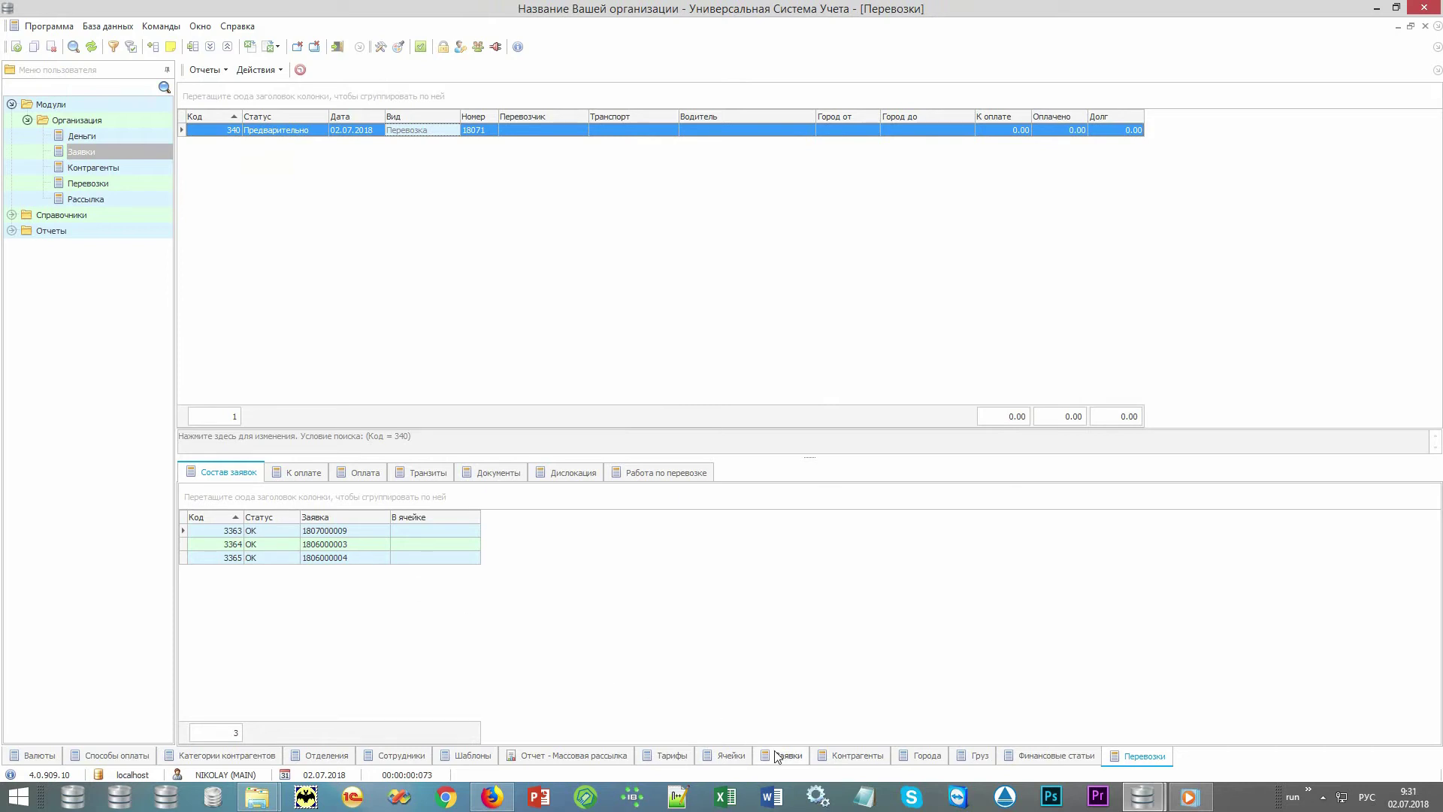
left_click(778, 755)
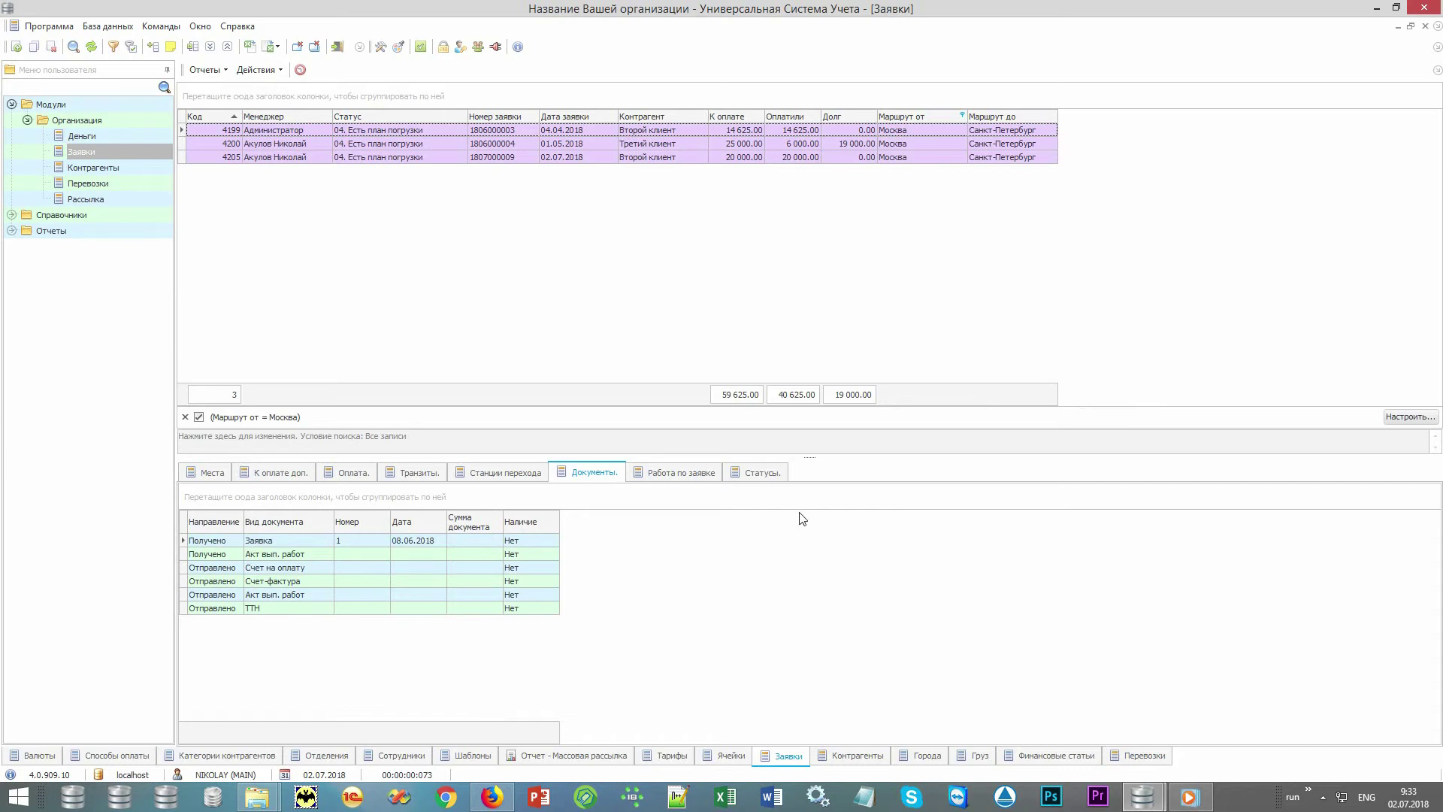
left_click(1141, 755)
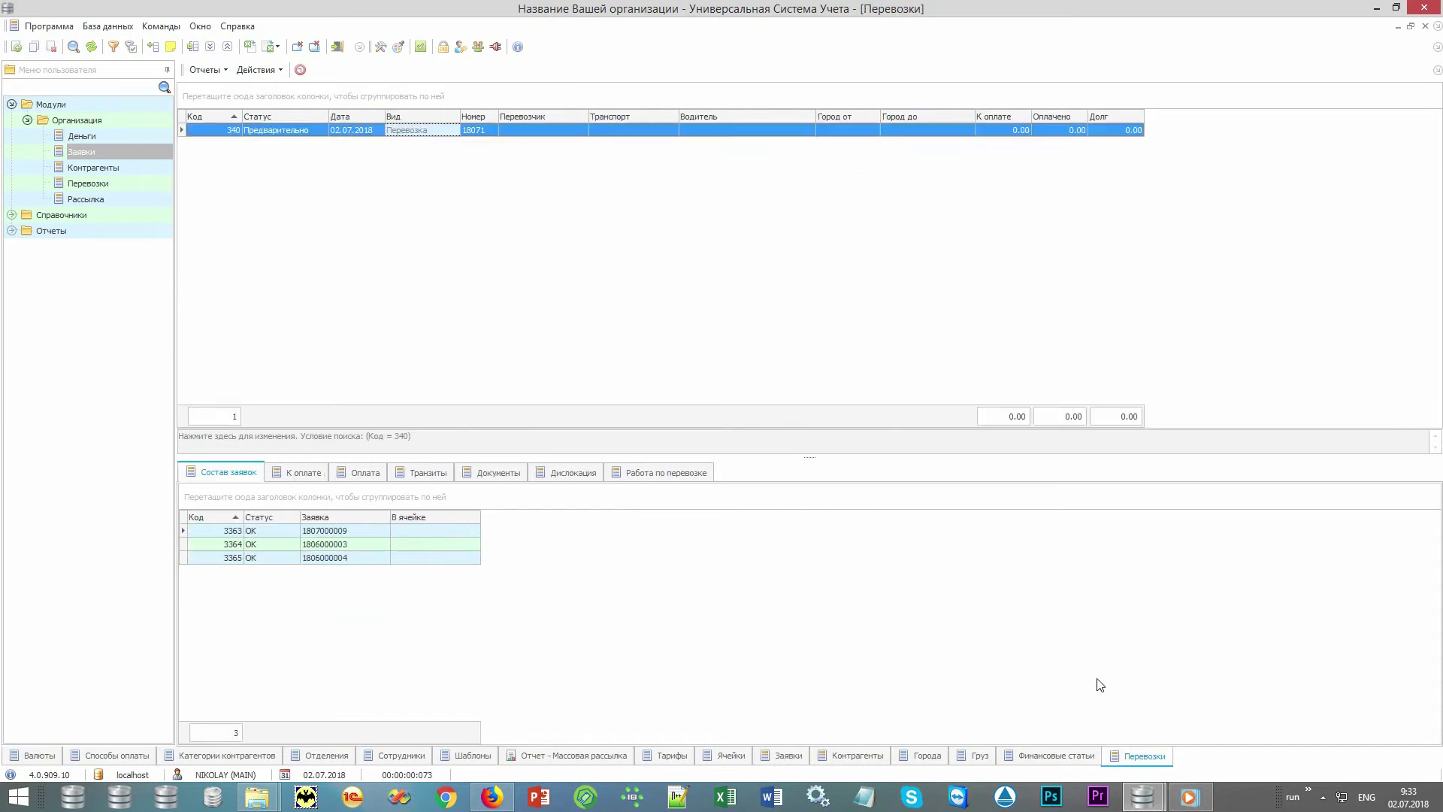
Open the new shipment for editing and choose its Перевозчик from the counterparties list.
double_click(579, 132)
left_click(684, 152)
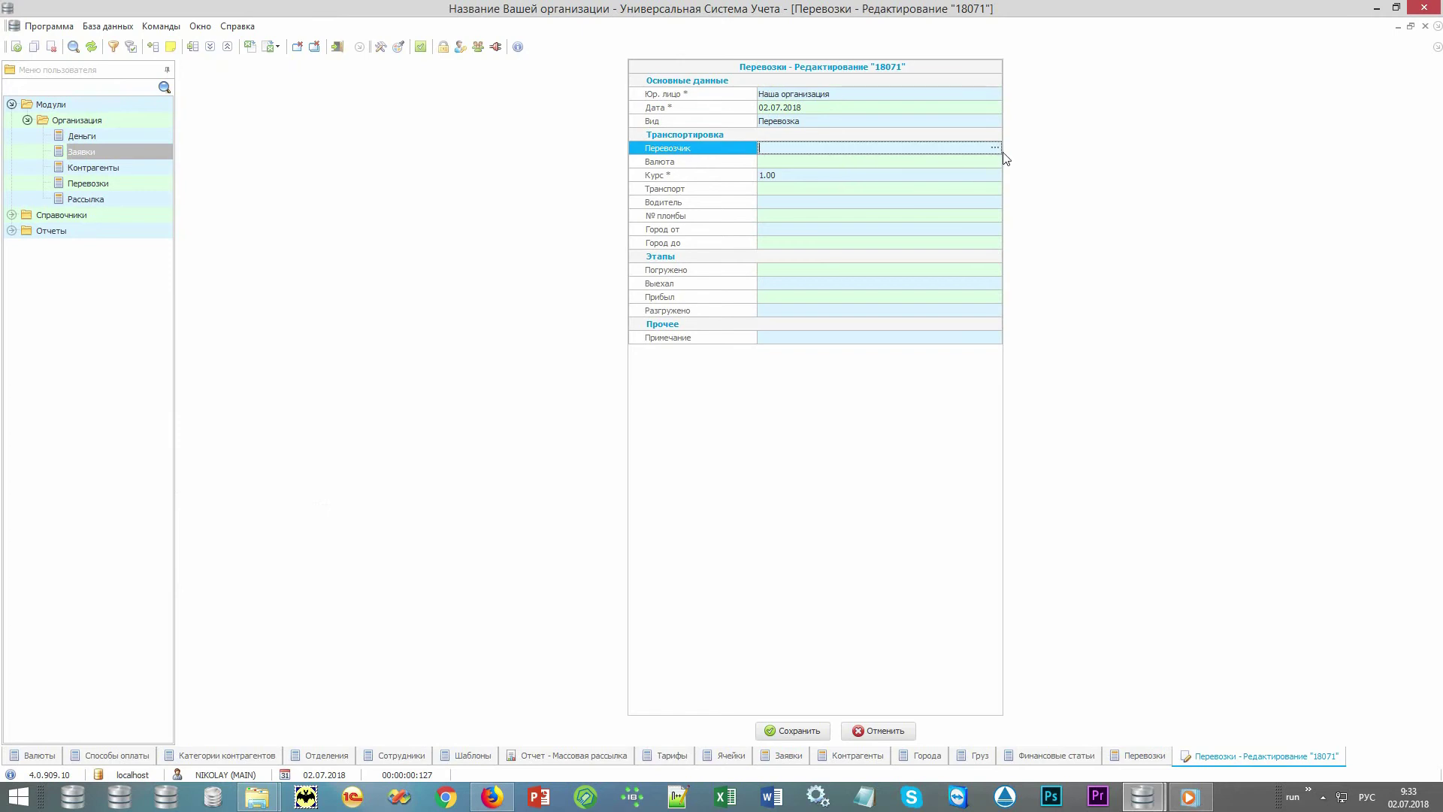
left_click(995, 148)
double_click(424, 161)
Set the shipment's Транспорт to SCANIA 111AAA and choose its Водитель from the drivers list.
left_click(982, 193)
left_click(996, 193)
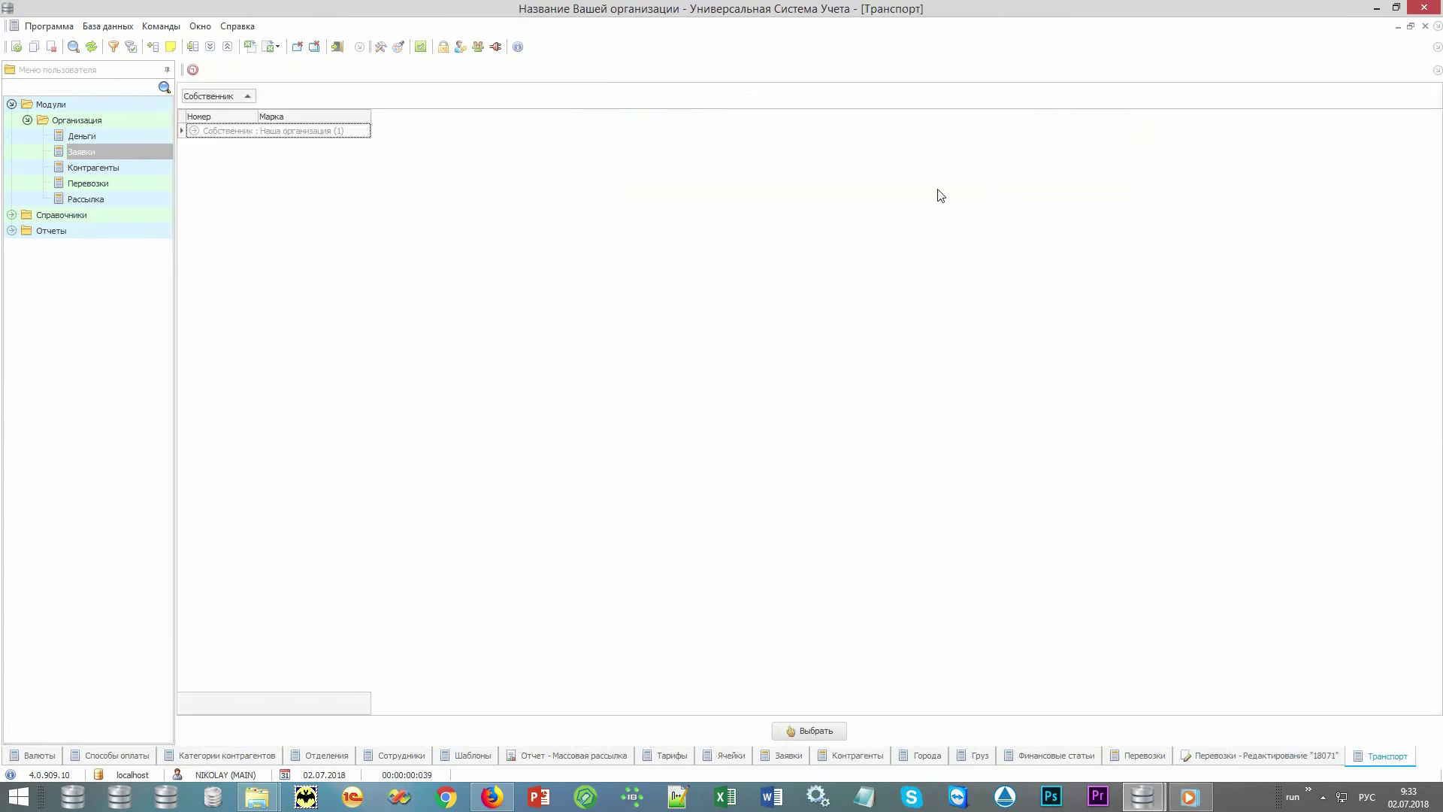
double_click(361, 146)
left_click(985, 206)
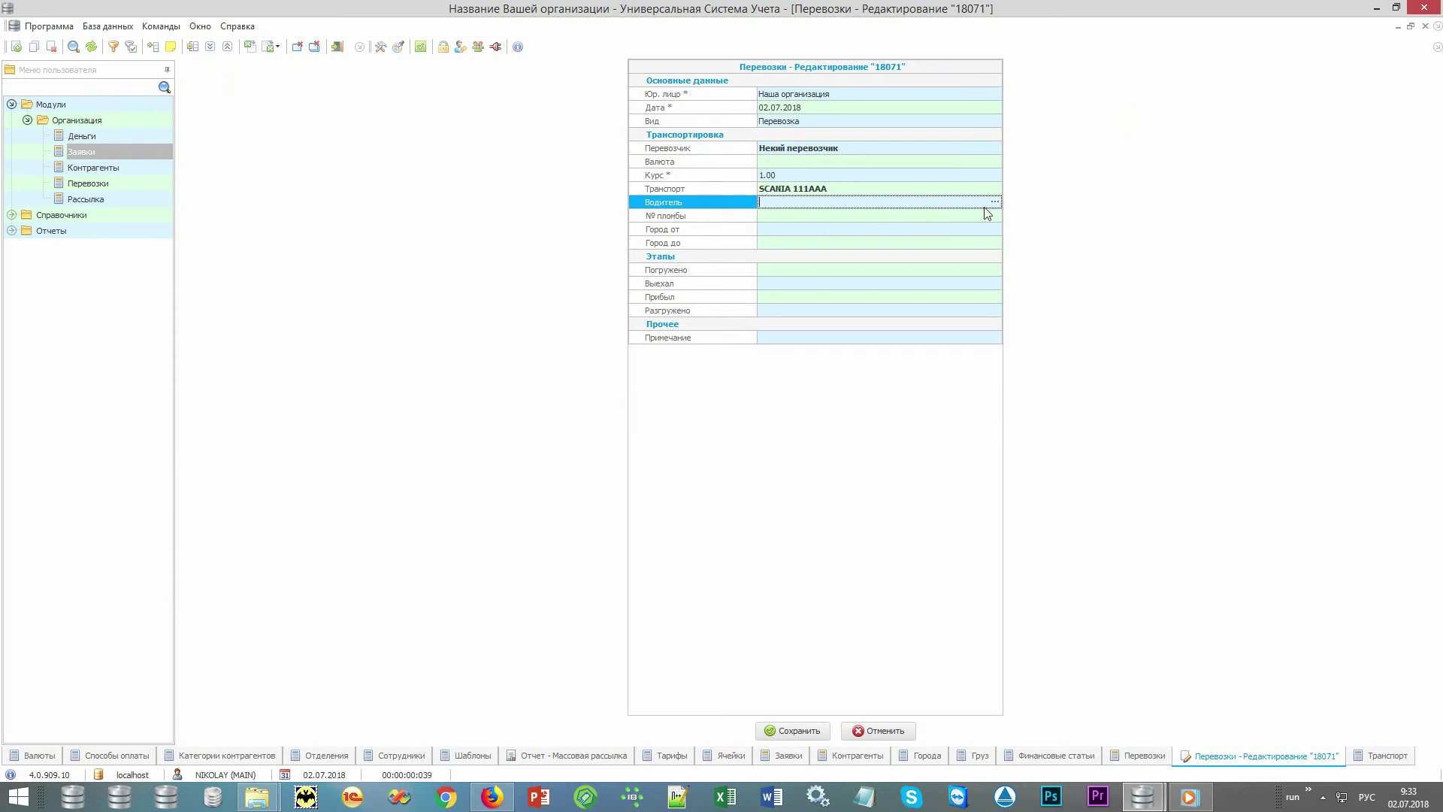
left_click(996, 202)
double_click(362, 148)
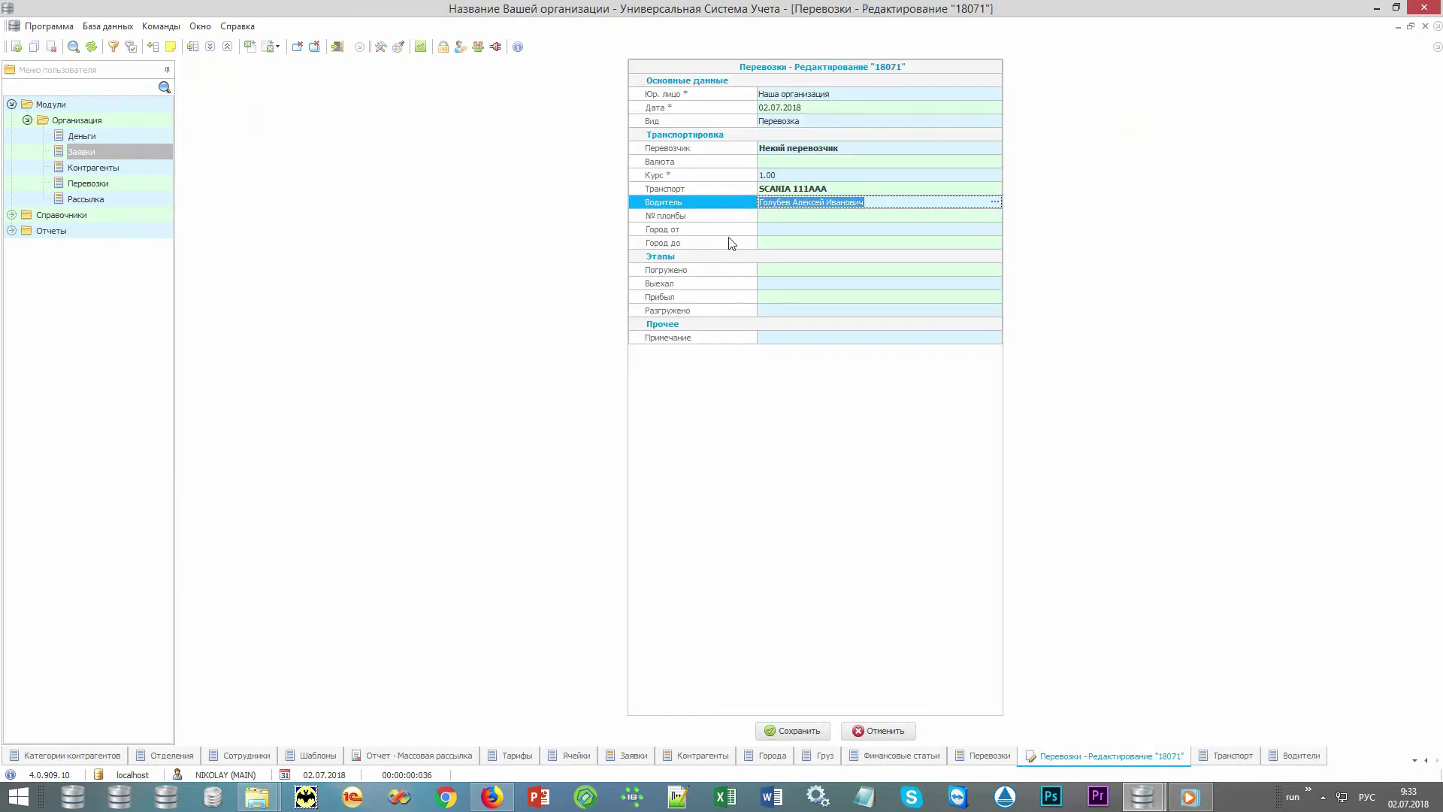
Set the shipment's Город от to Москва and Город до to Санкт-Петербург, choosing both from the cities list.
left_click(902, 231)
left_click(995, 229)
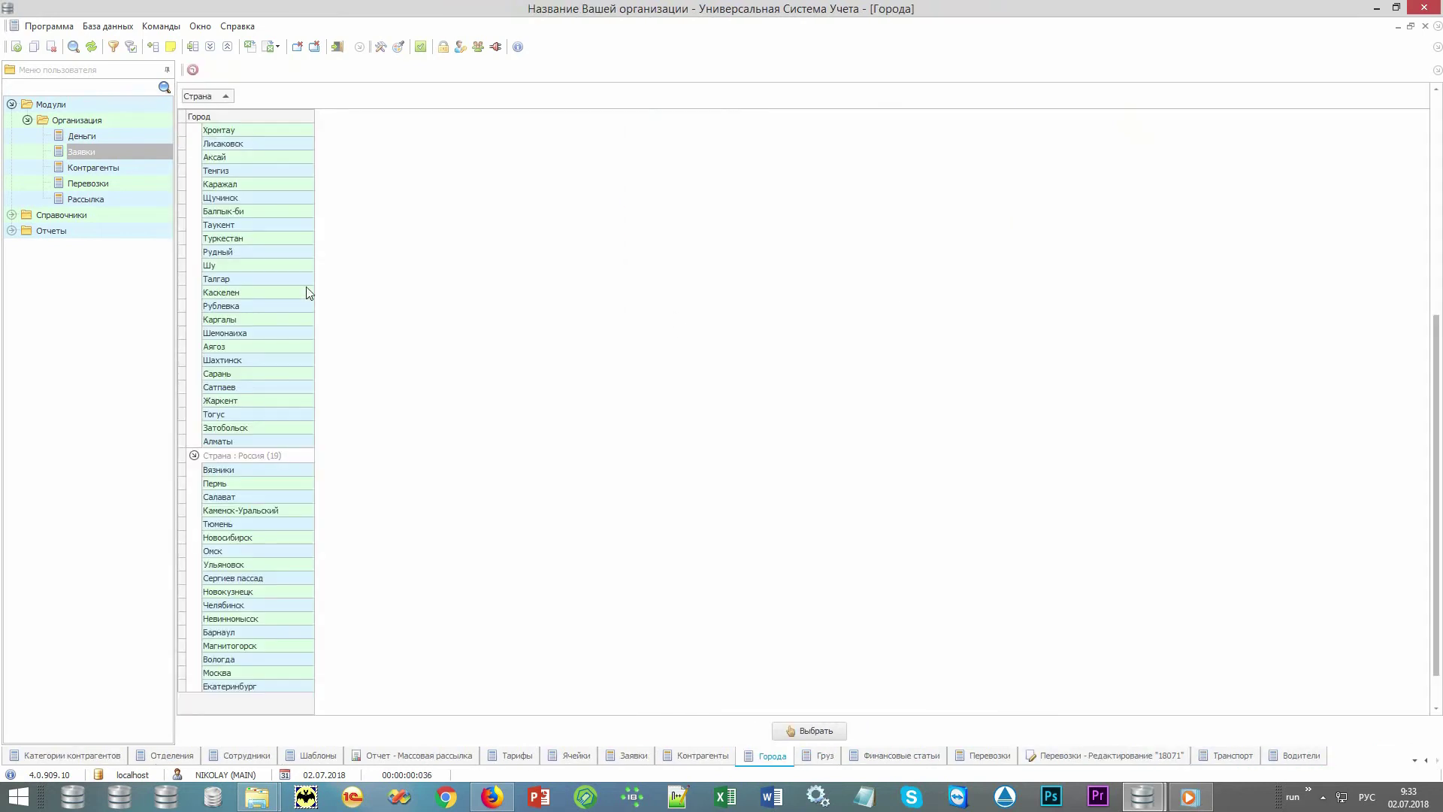
left_click(290, 283)
type("мо")
key("Return")
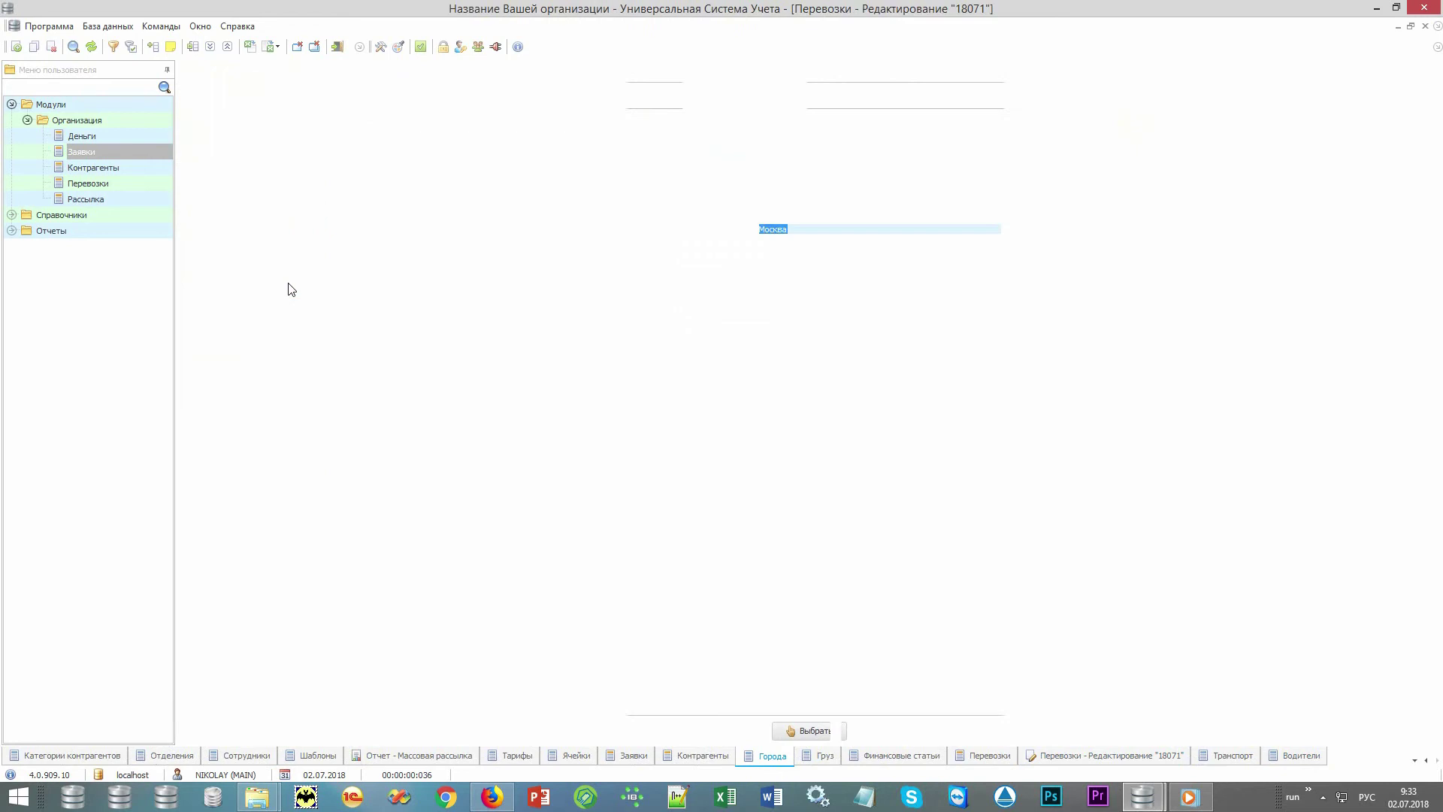
key("Down")
key("F4")
left_click(243, 280)
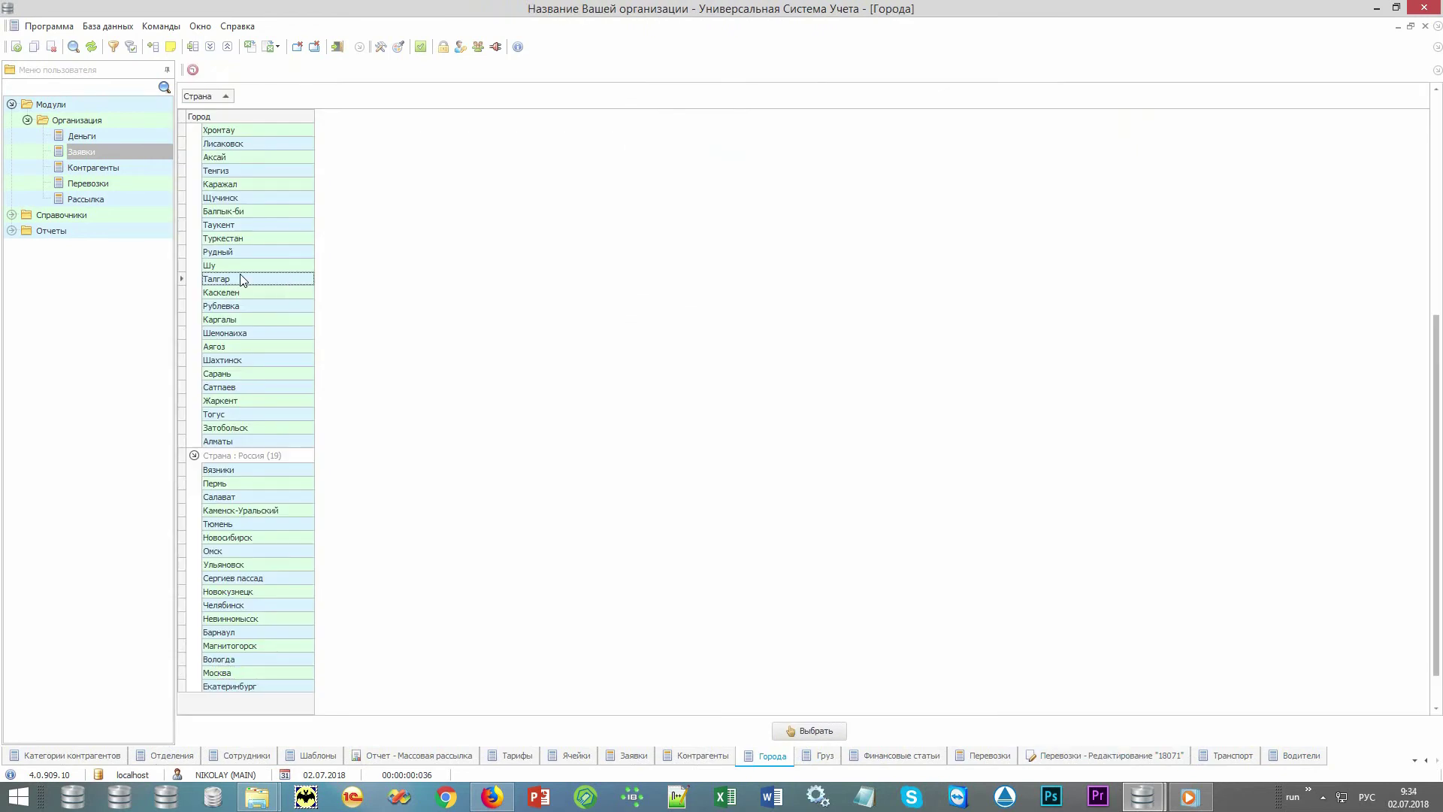
type("сан")
key("Return")
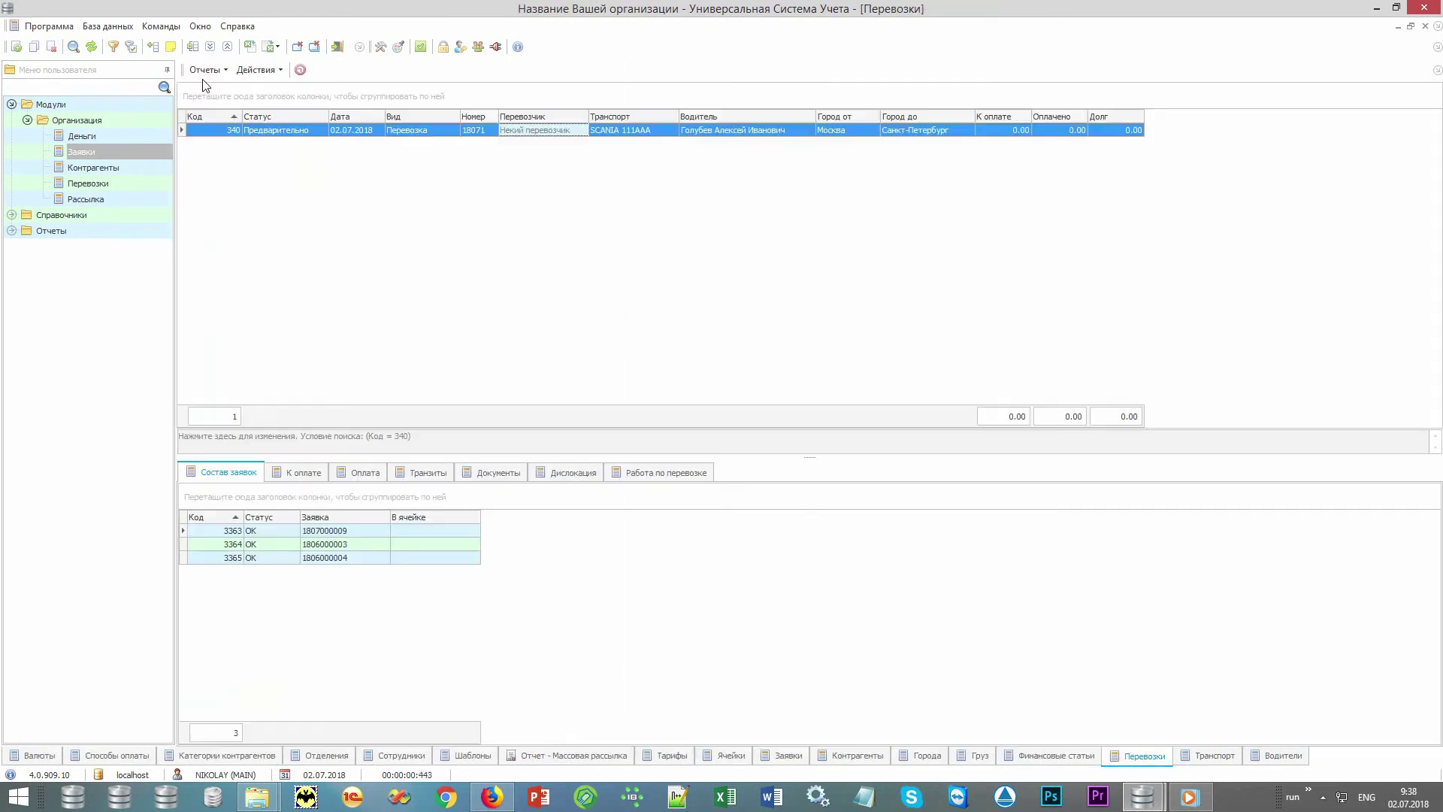
Generate the План погрузки report for the shipment, look it over and close it.
left_click(205, 69)
left_click(243, 89)
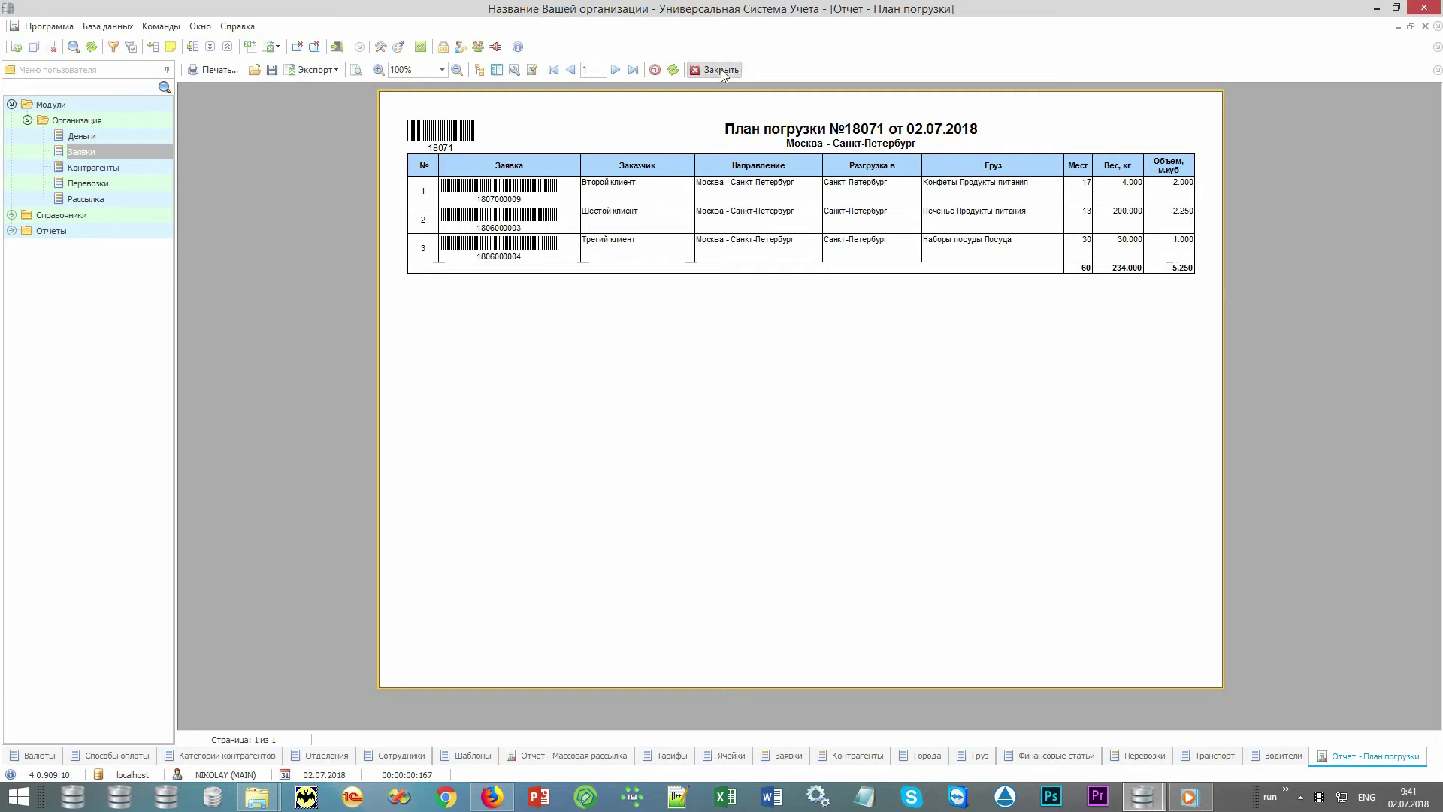
left_click(720, 70)
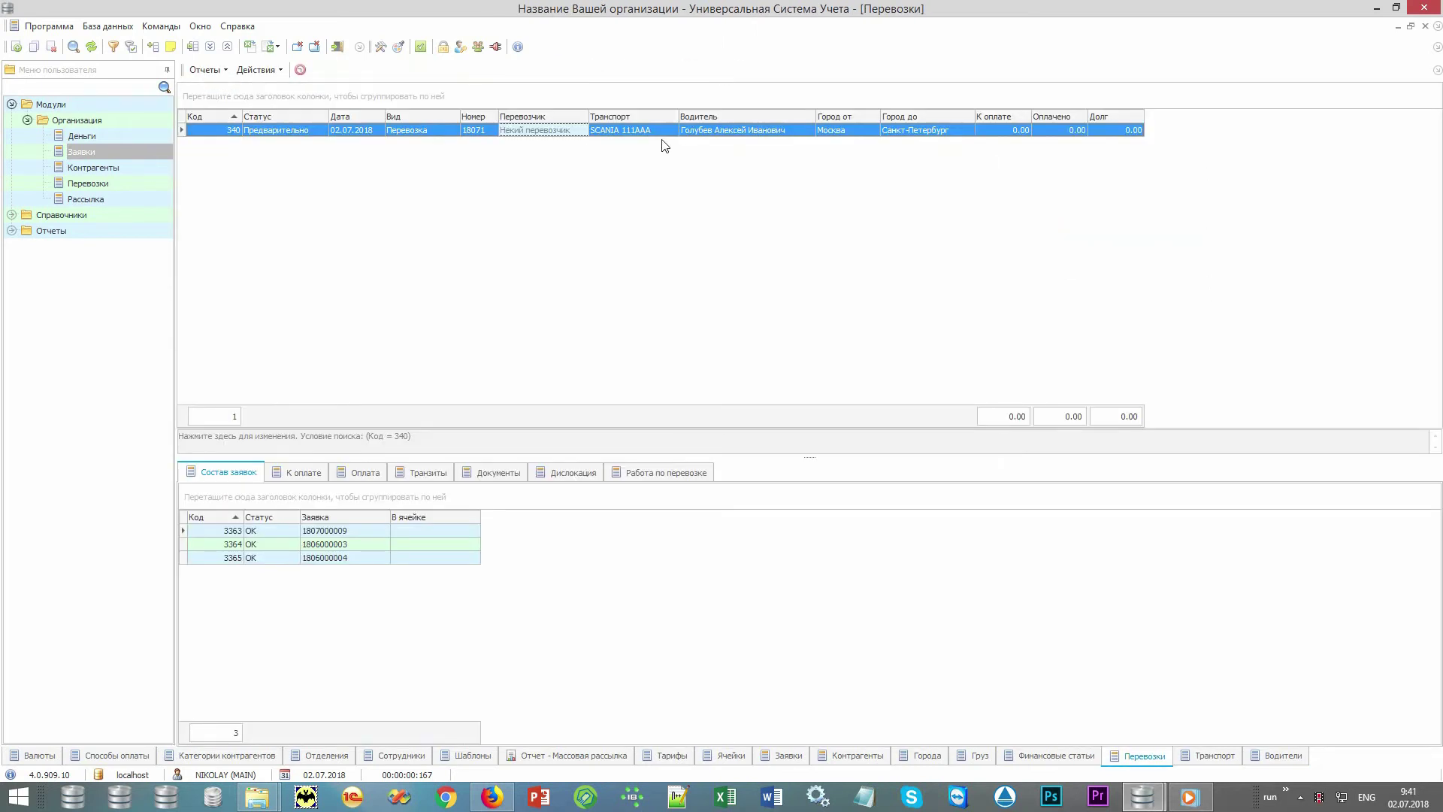
Look through the shipment's К оплате, Оплата, Документы and Дислокация details.
left_click(310, 472)
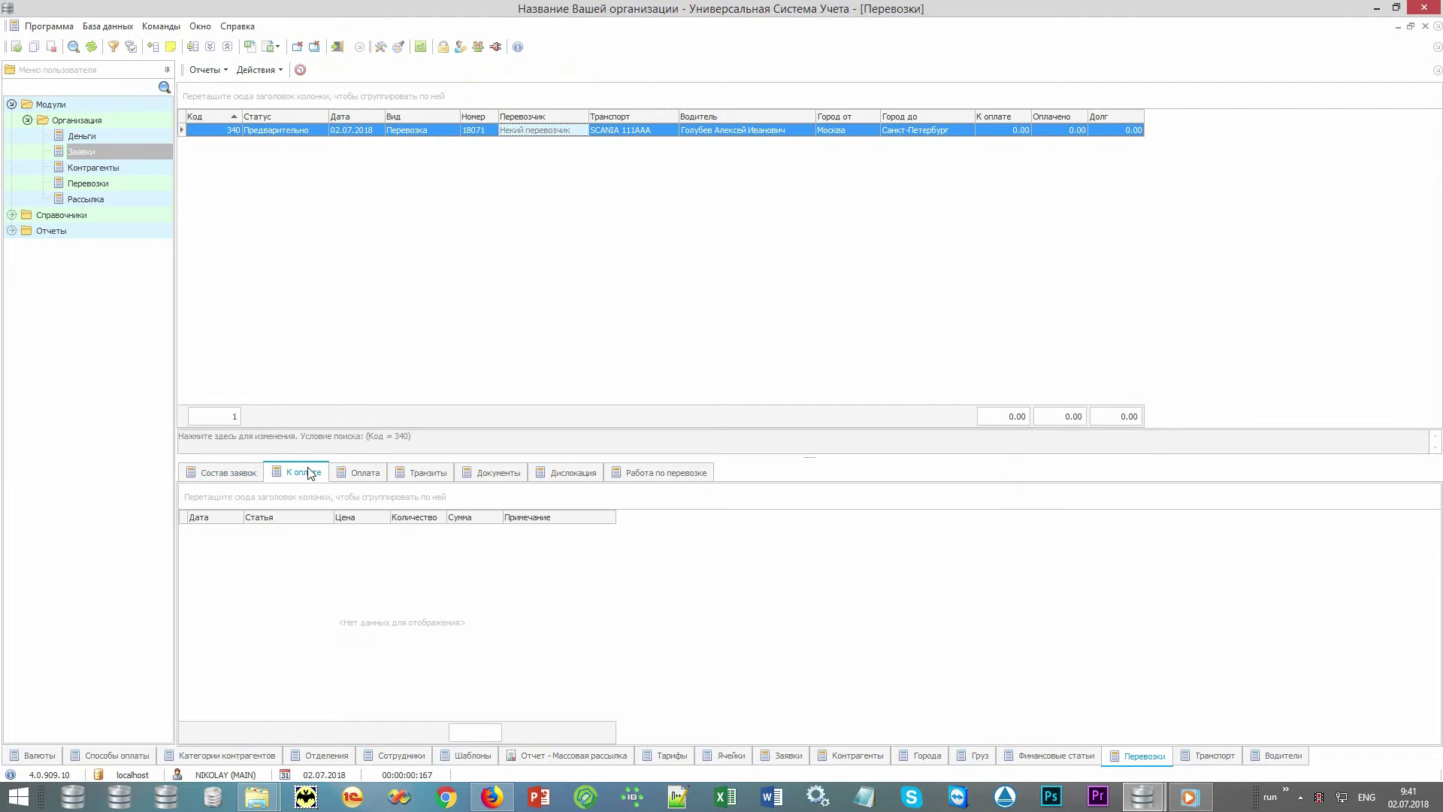
left_click(375, 478)
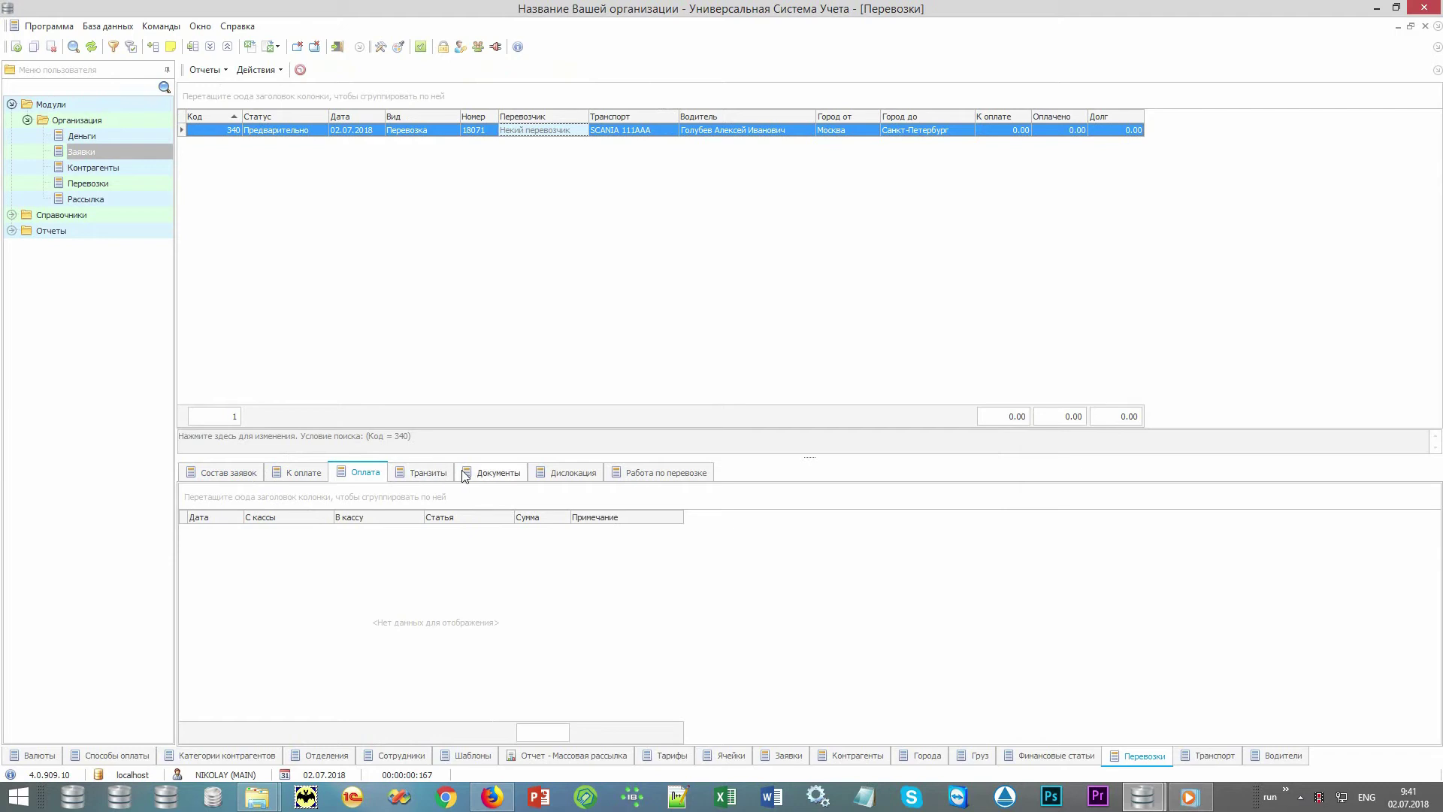
left_click(508, 482)
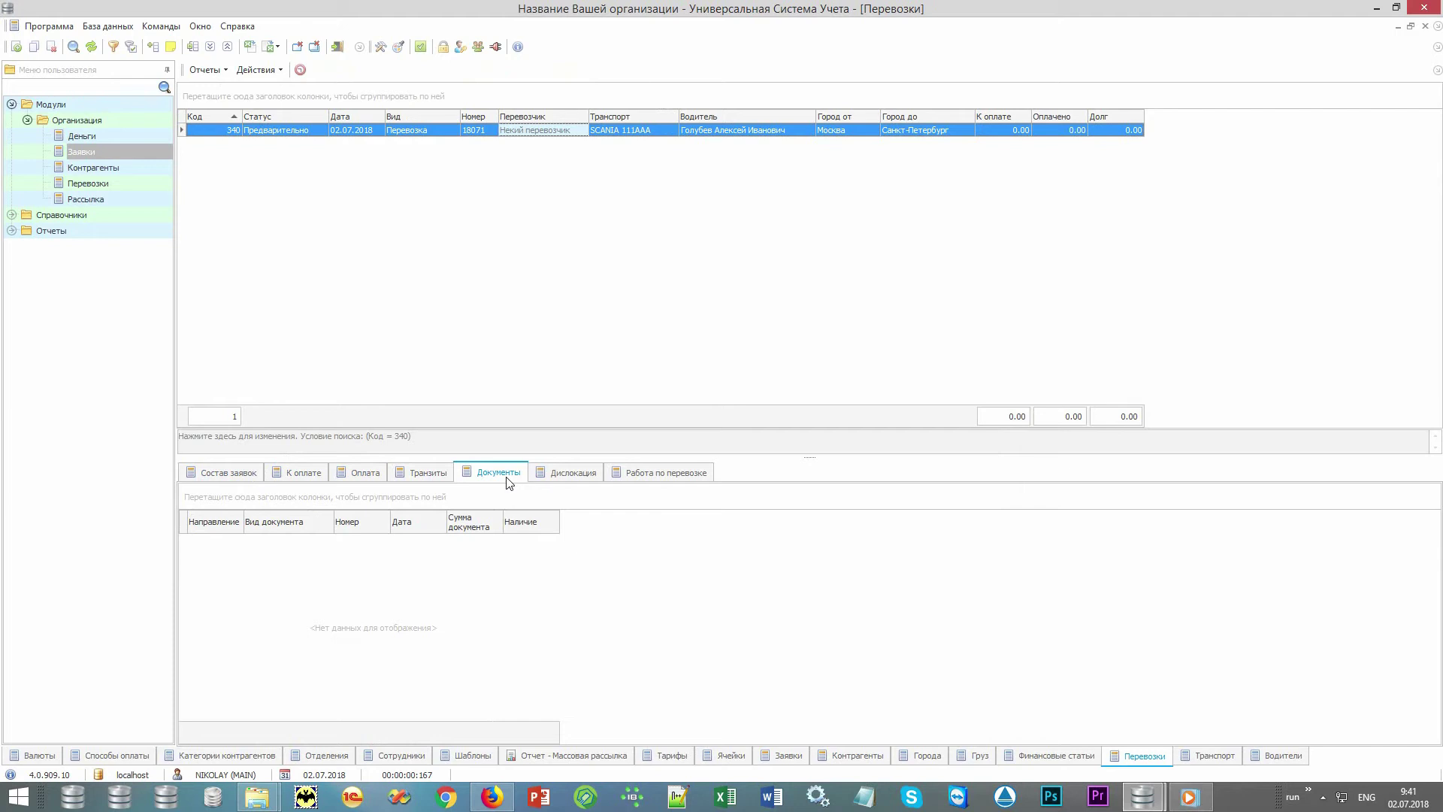
left_click(577, 481)
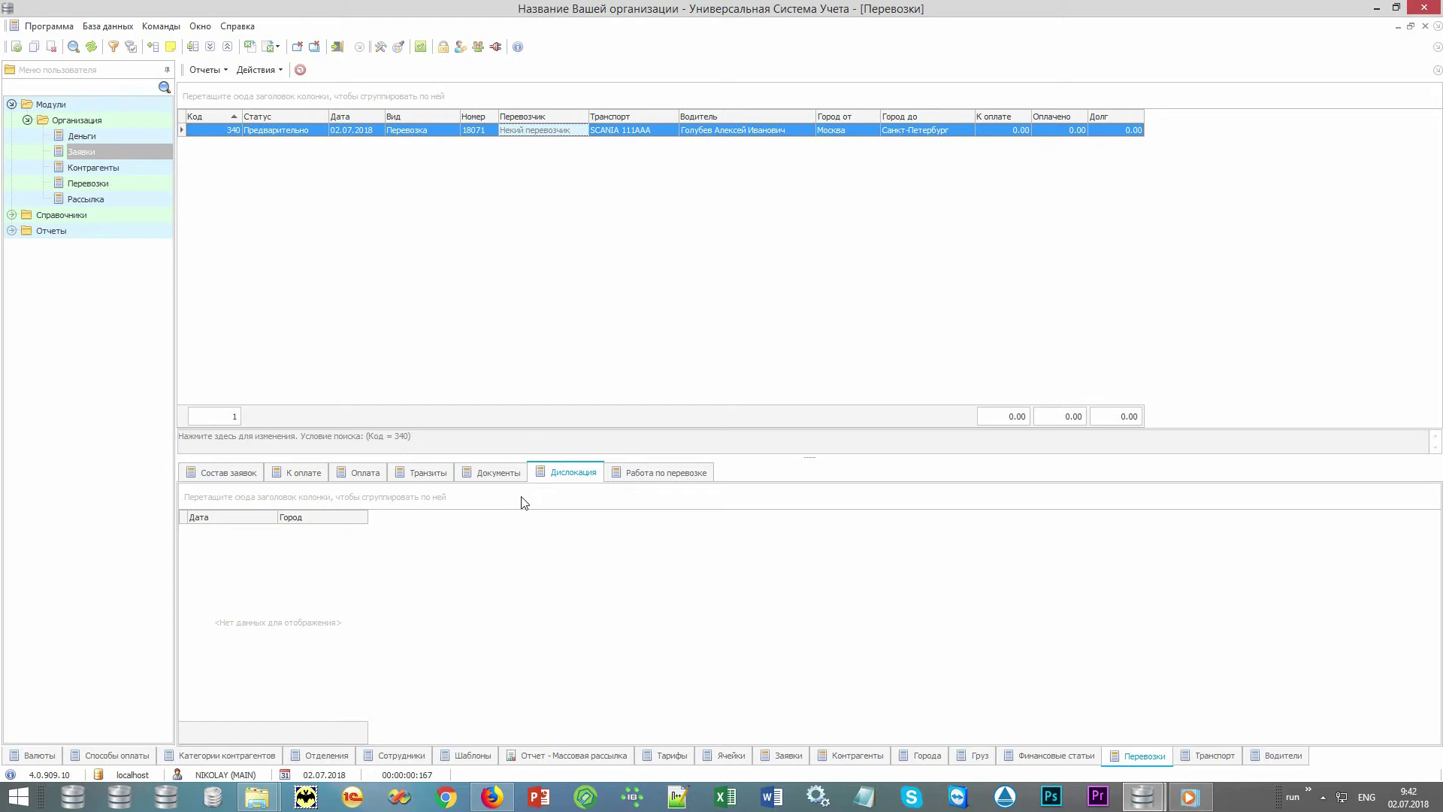
Edit the shipment's stages, setting Погружено to 02.07.2018 and Выехал to 03.07.2018, and save the record.
double_click(568, 133)
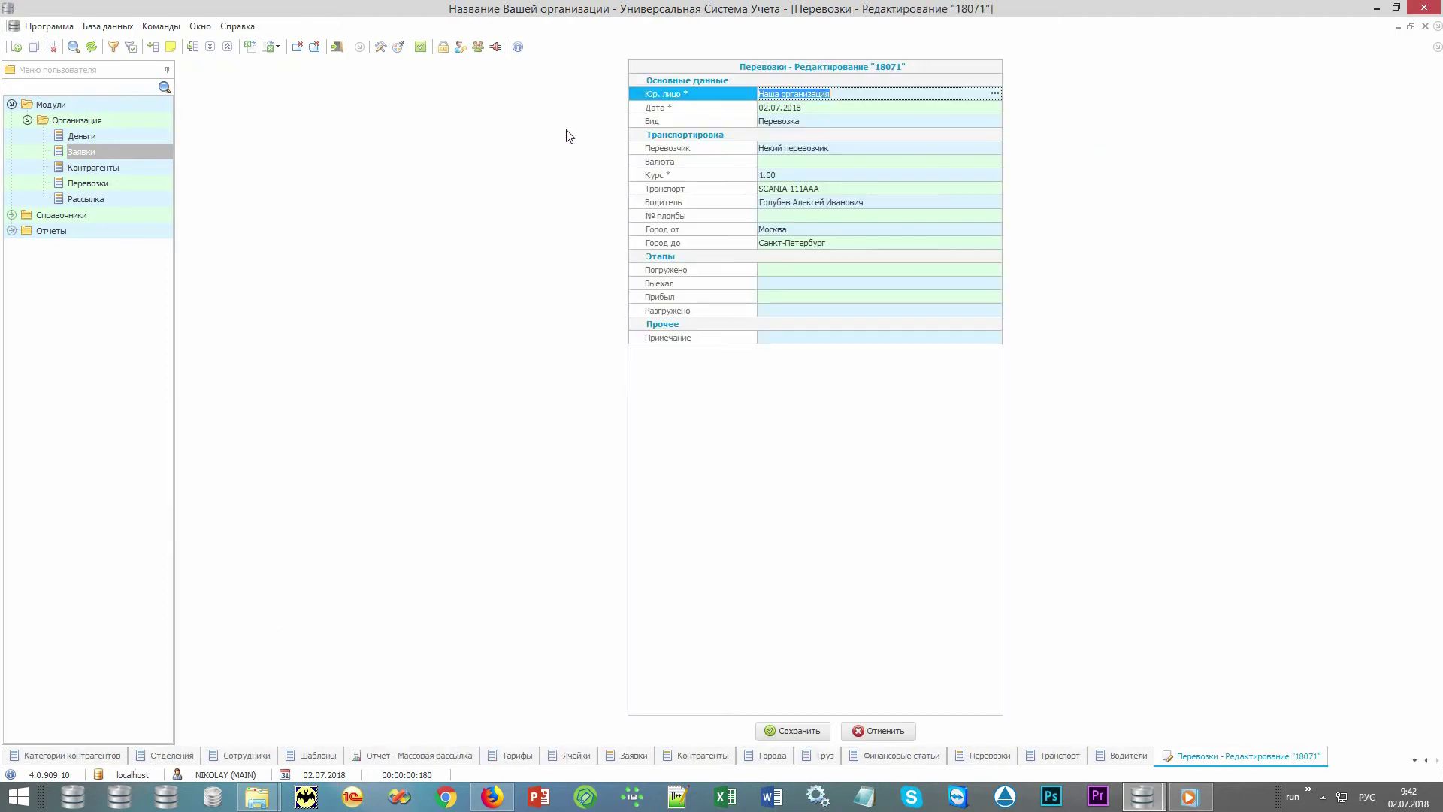
left_click(695, 274)
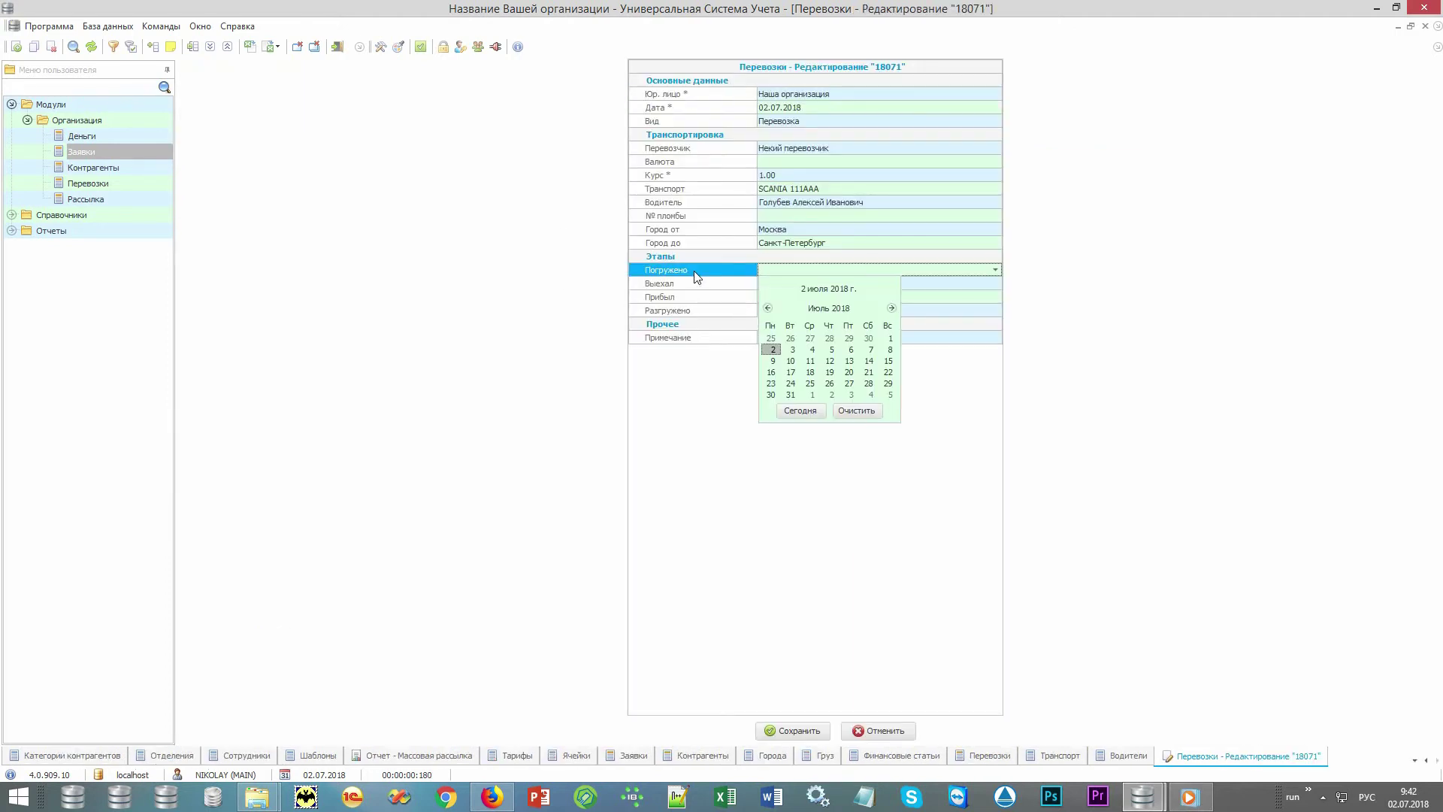
key("Return")
key("Return")
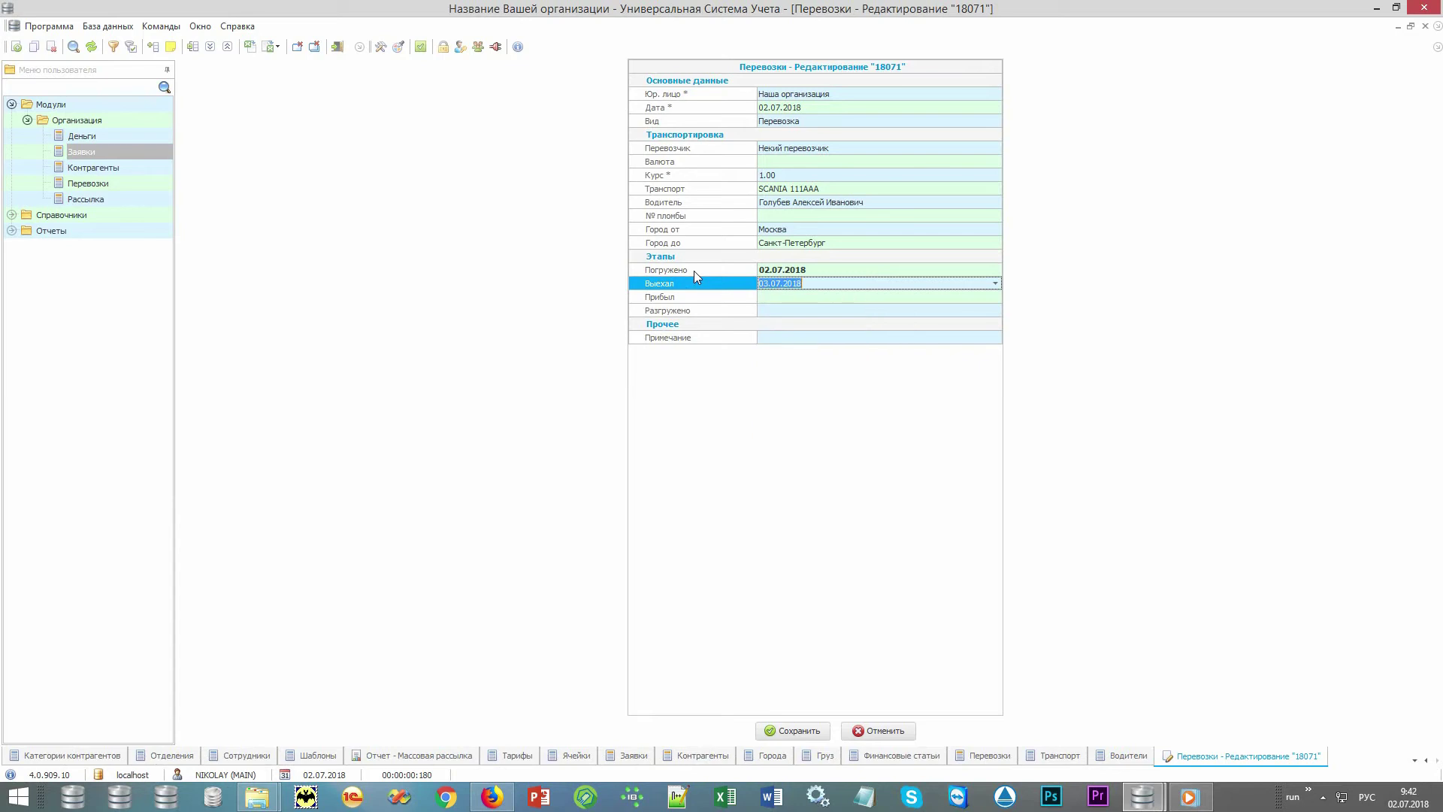
key("ctrl+s")
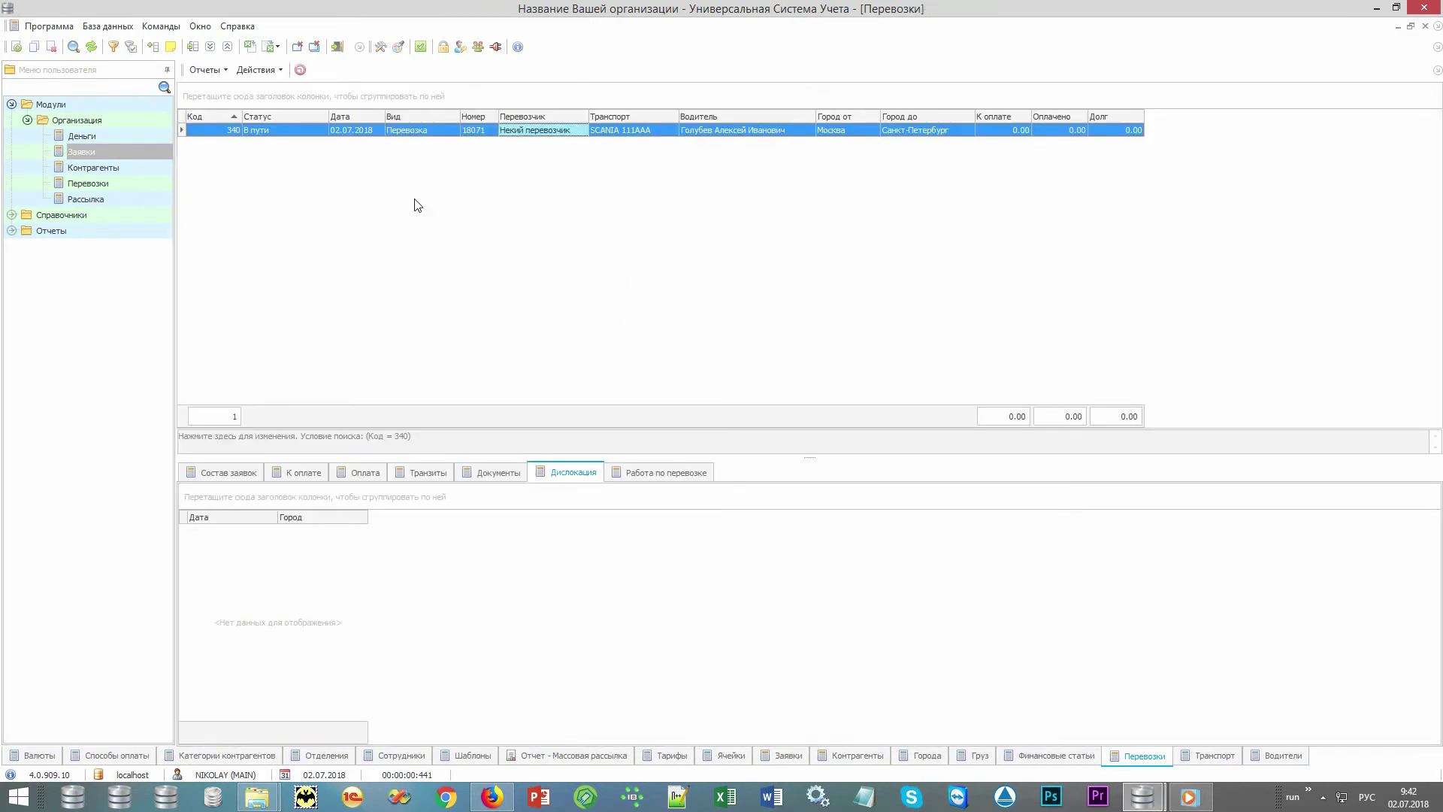
Check the shipment's Статус and review its included requests under Состав заявок.
left_click(310, 134)
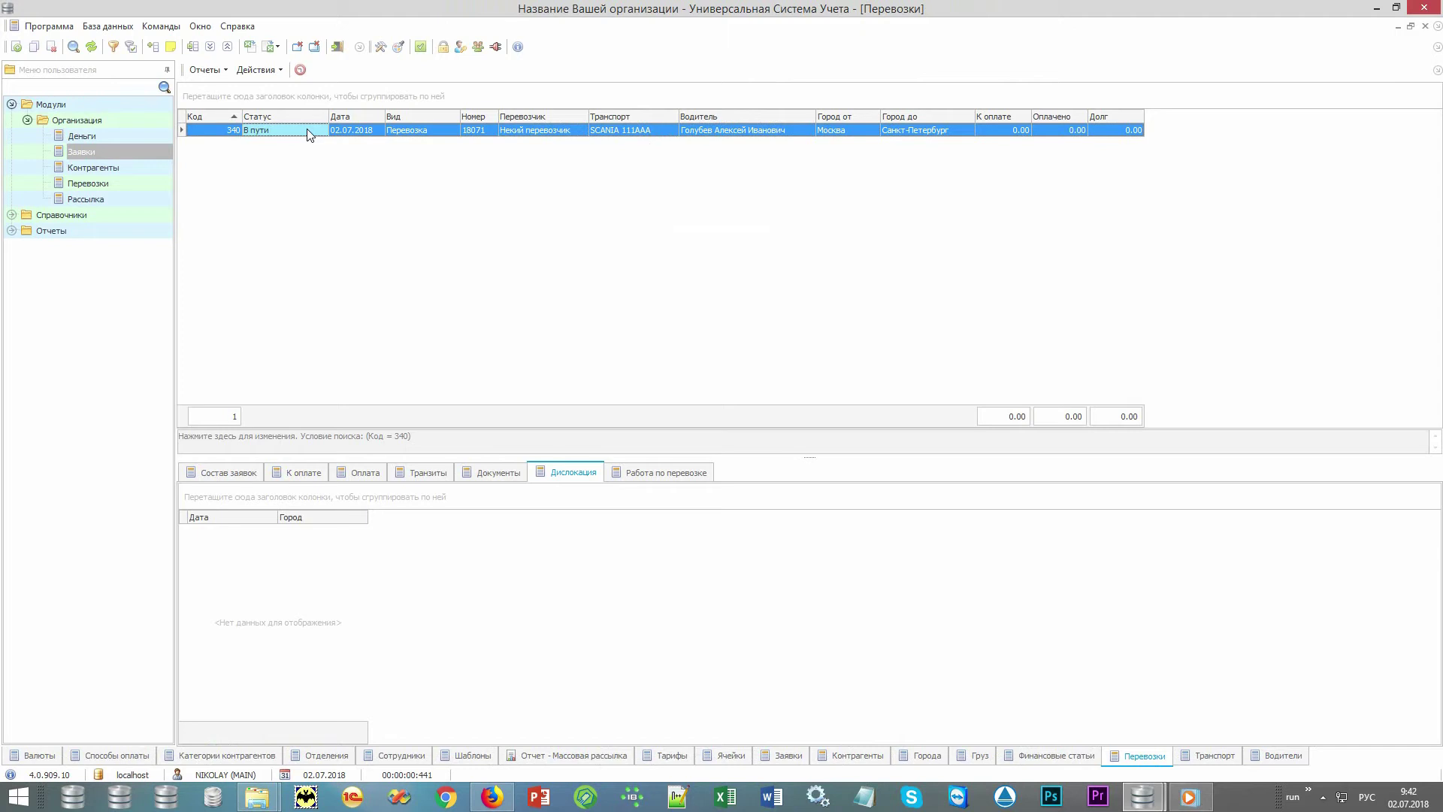
left_click(229, 472)
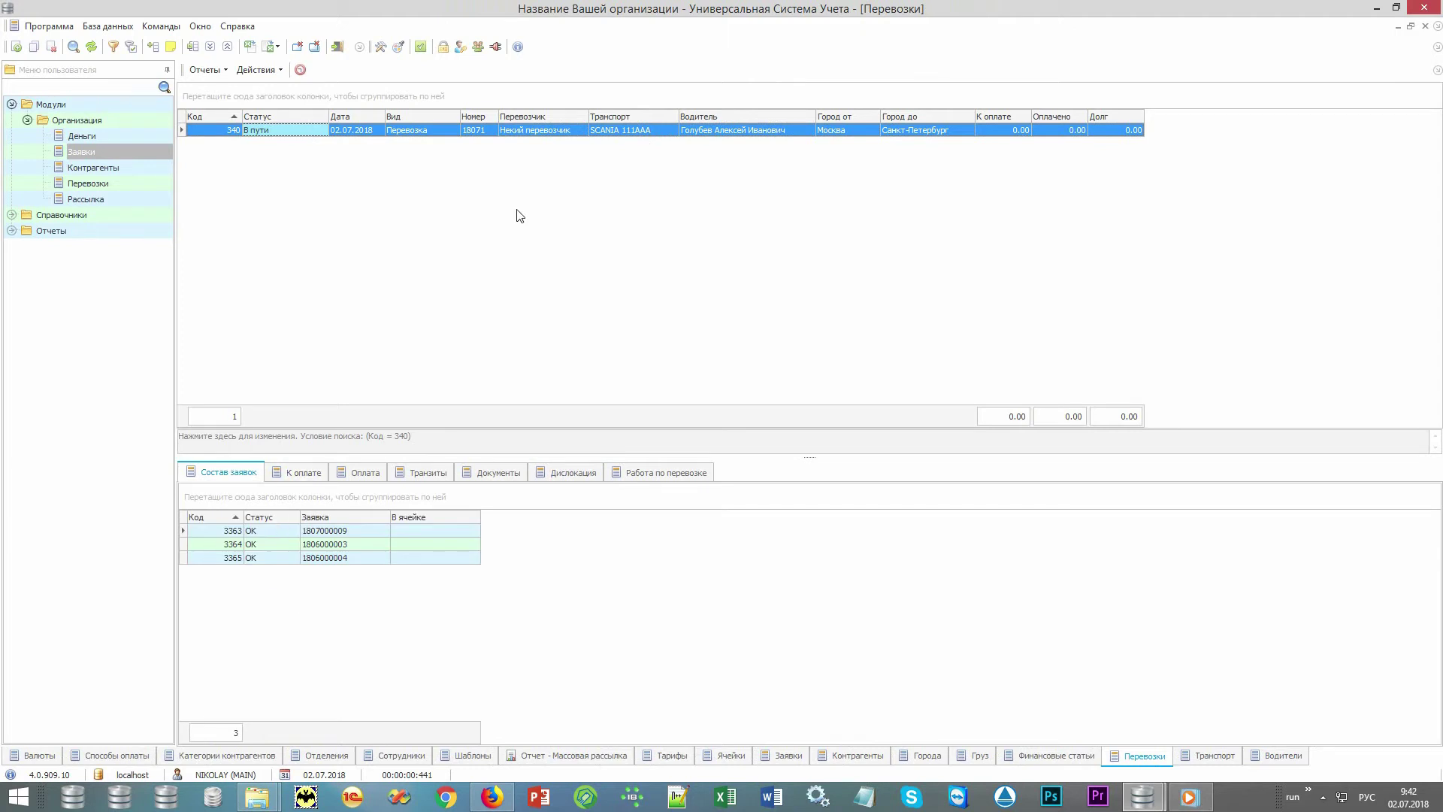
left_click(576, 129)
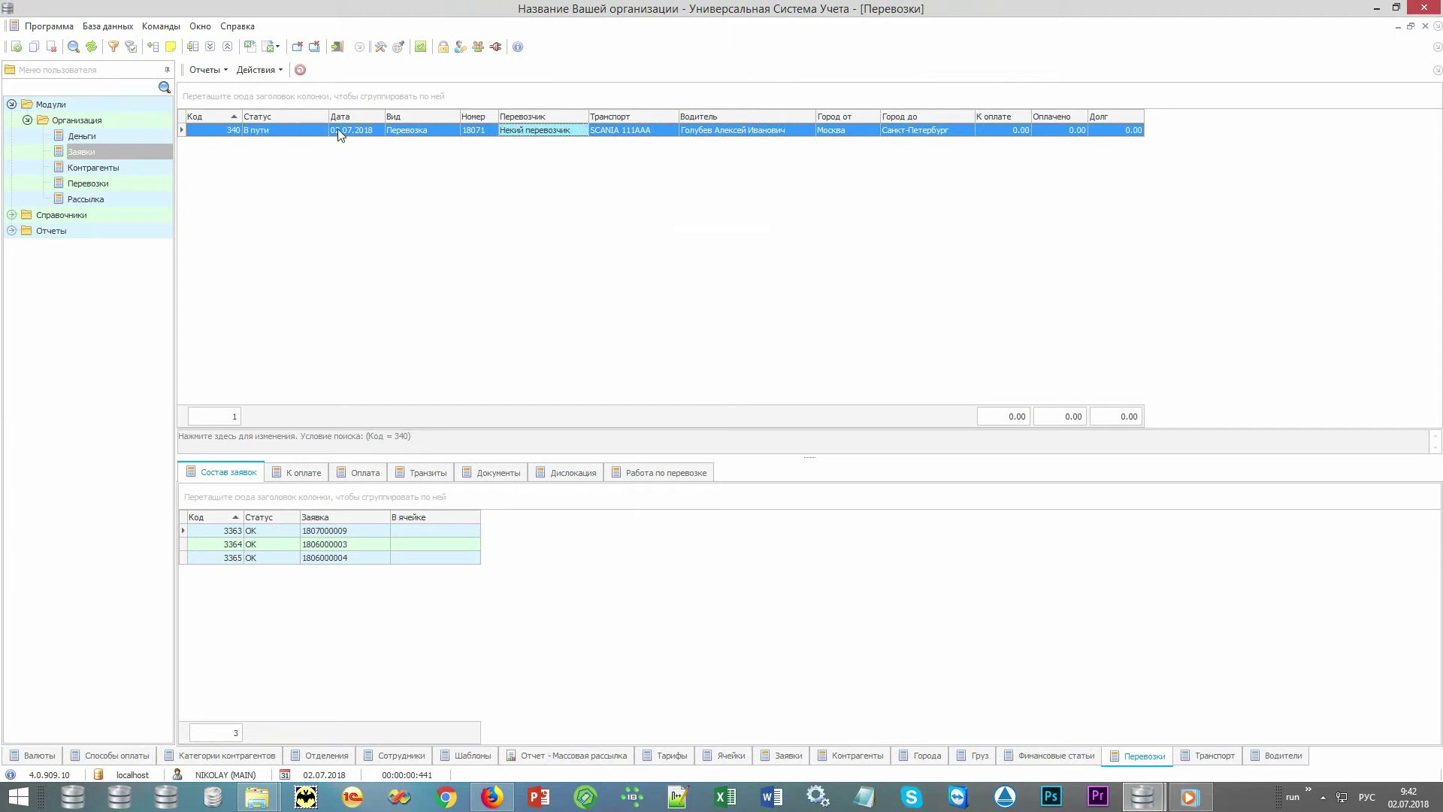
Duplicate the shipment with the Скопировать перевозку action and search for all shipments without criteria.
left_click(256, 70)
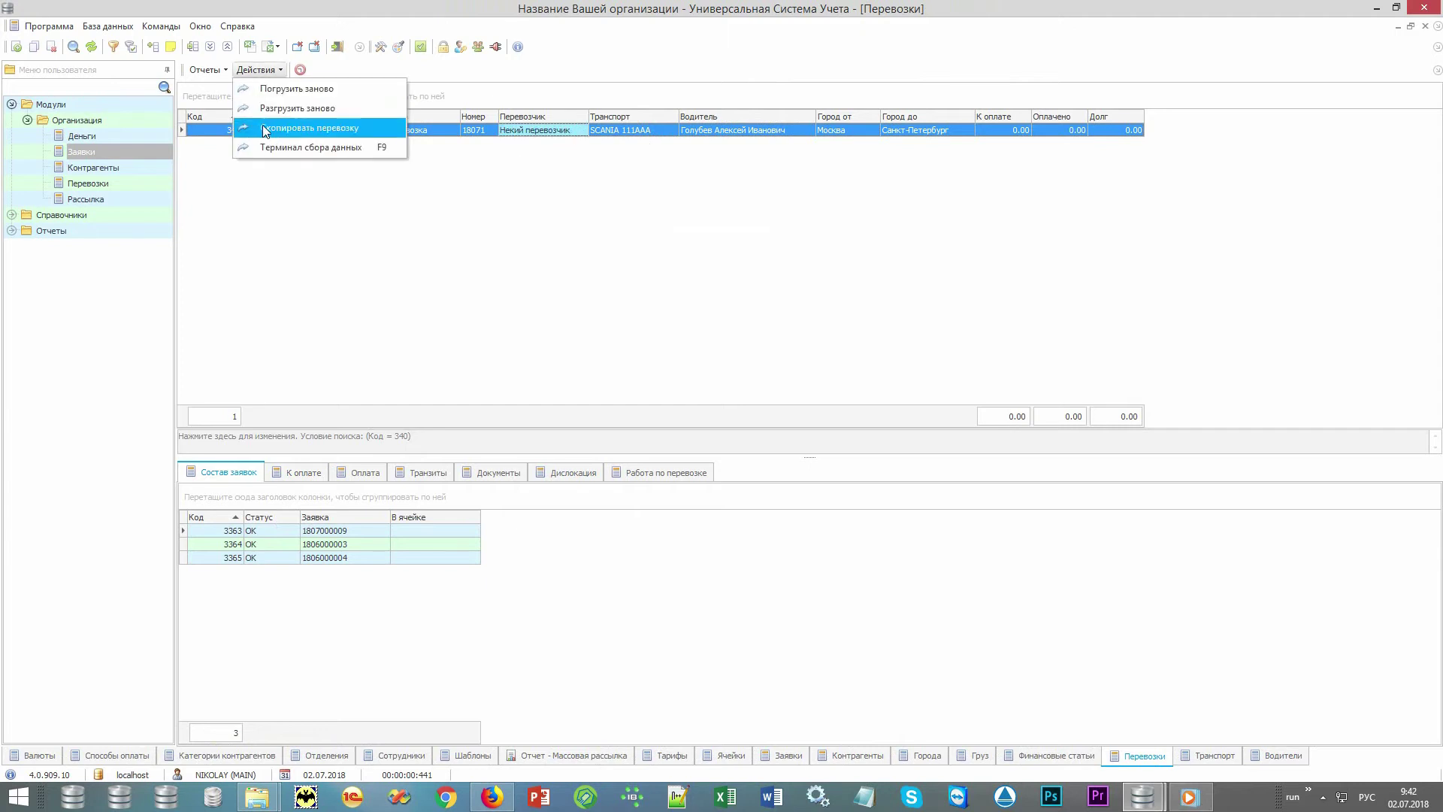
left_click(371, 125)
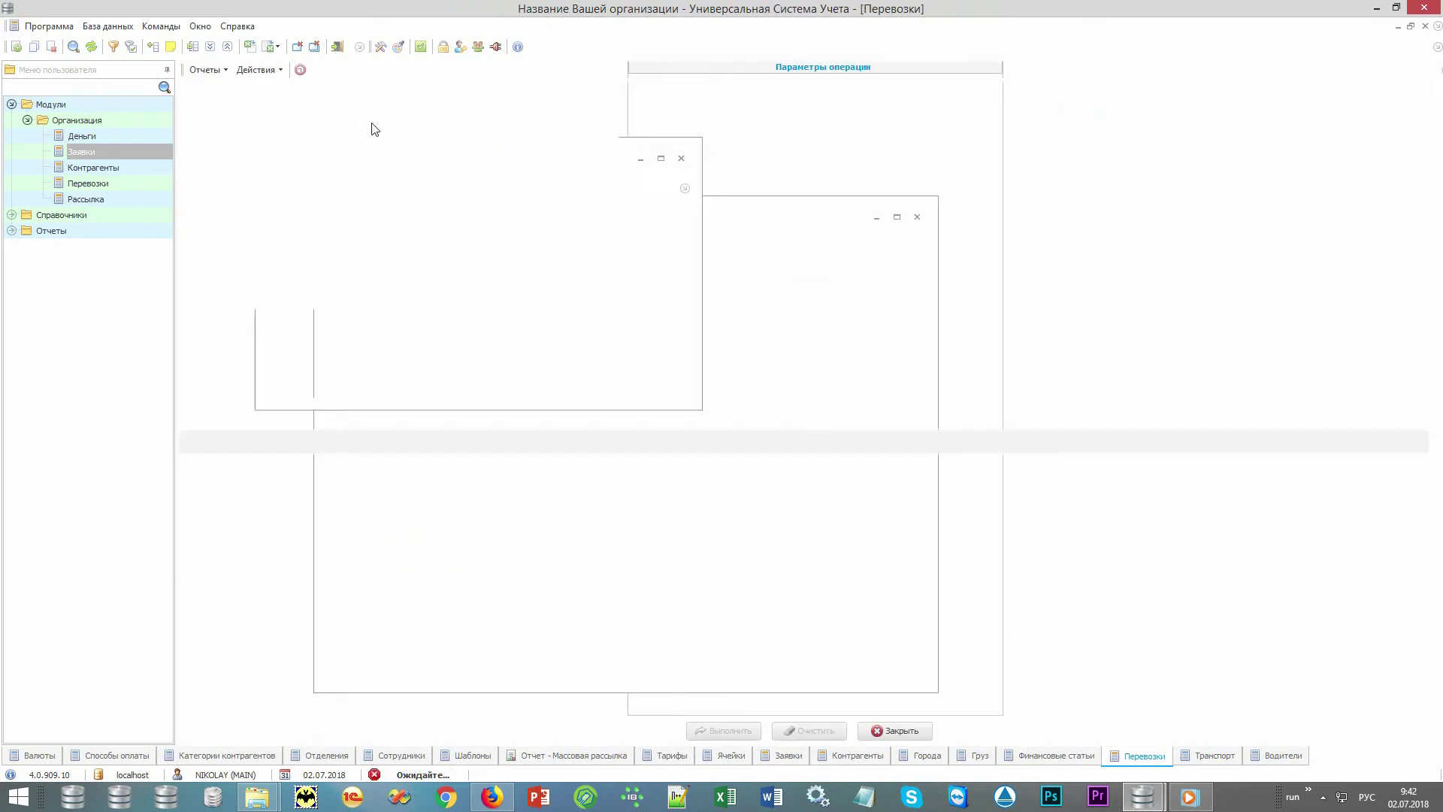
left_click(632, 435)
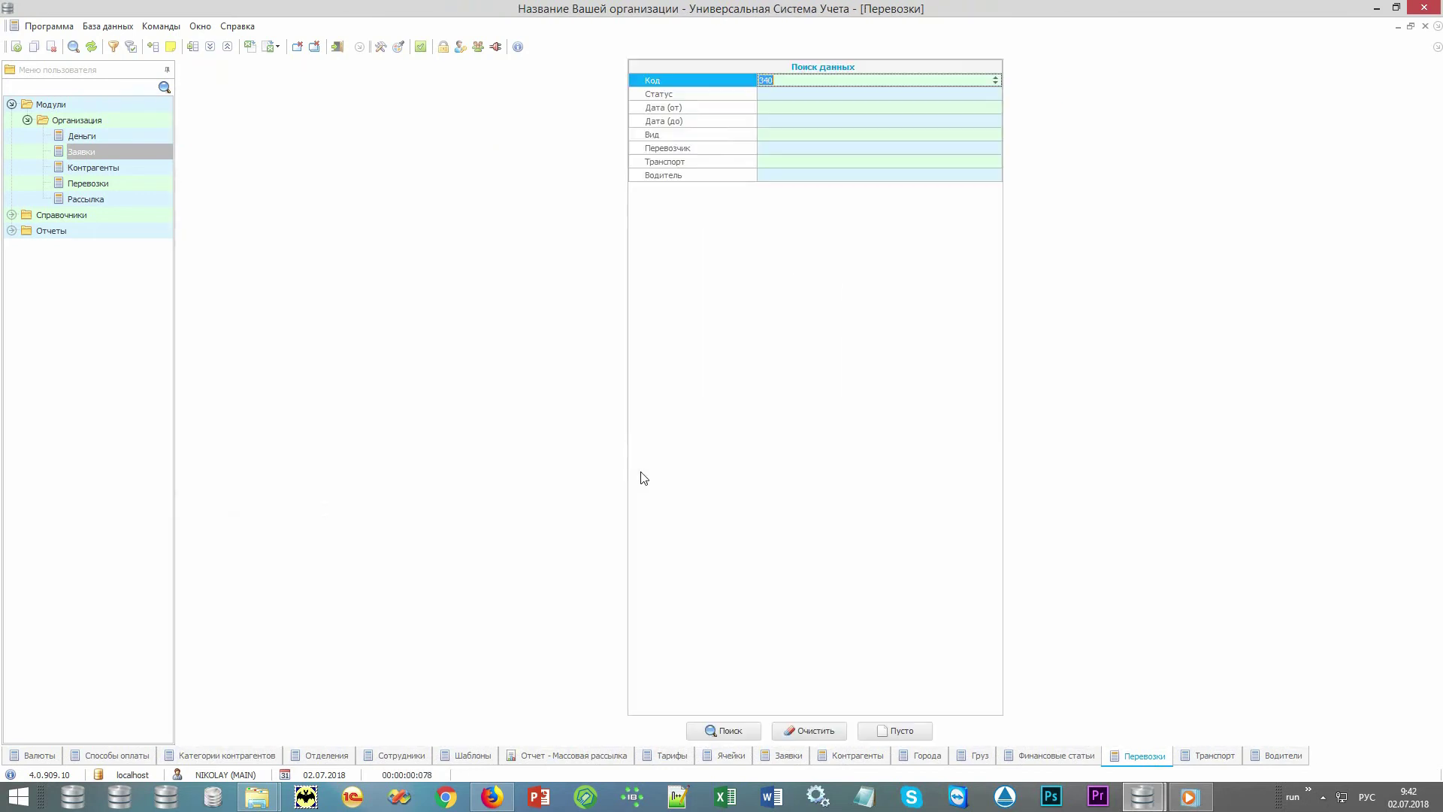
left_click(729, 731)
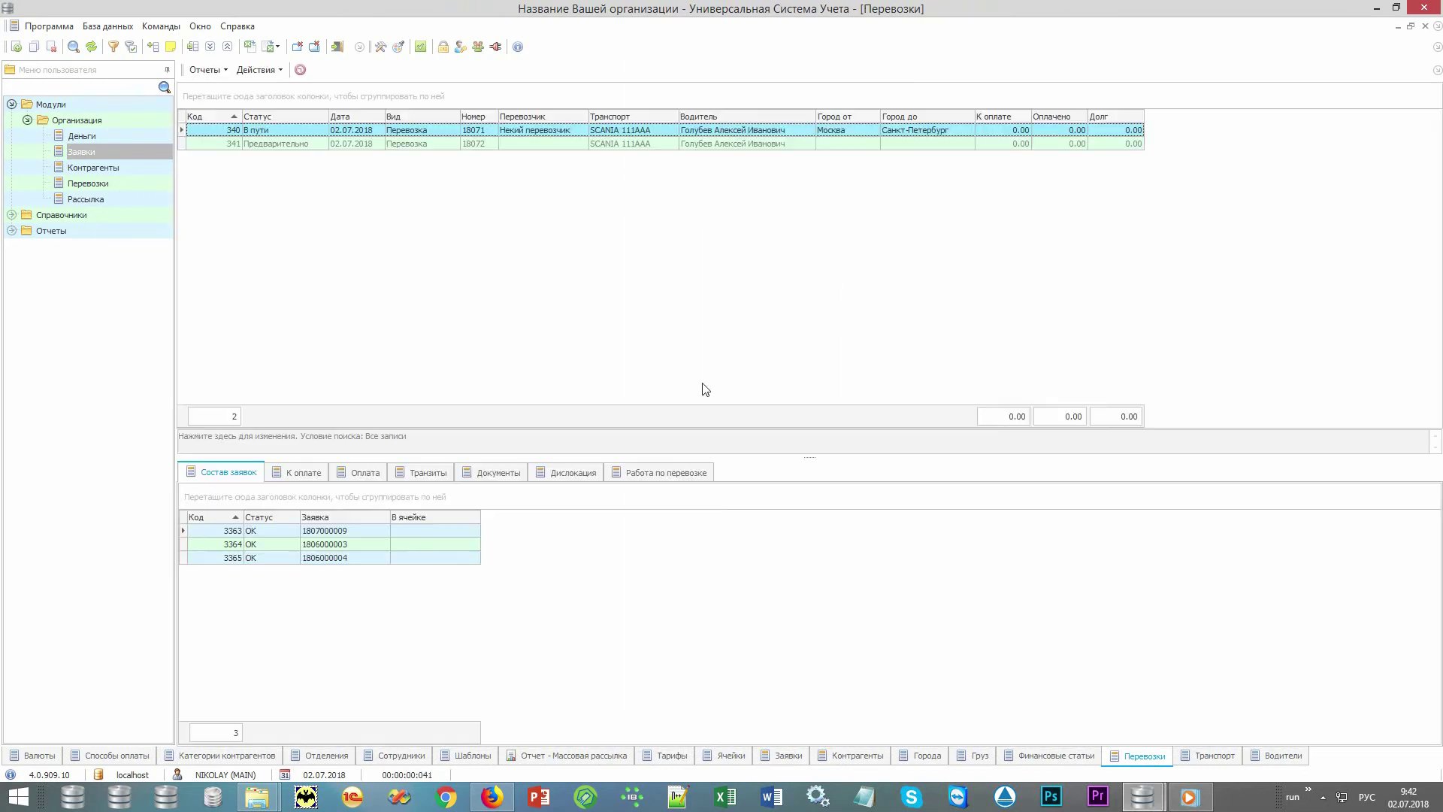
Compare the copied shipment and its included requests with the original shipment.
left_click(570, 144)
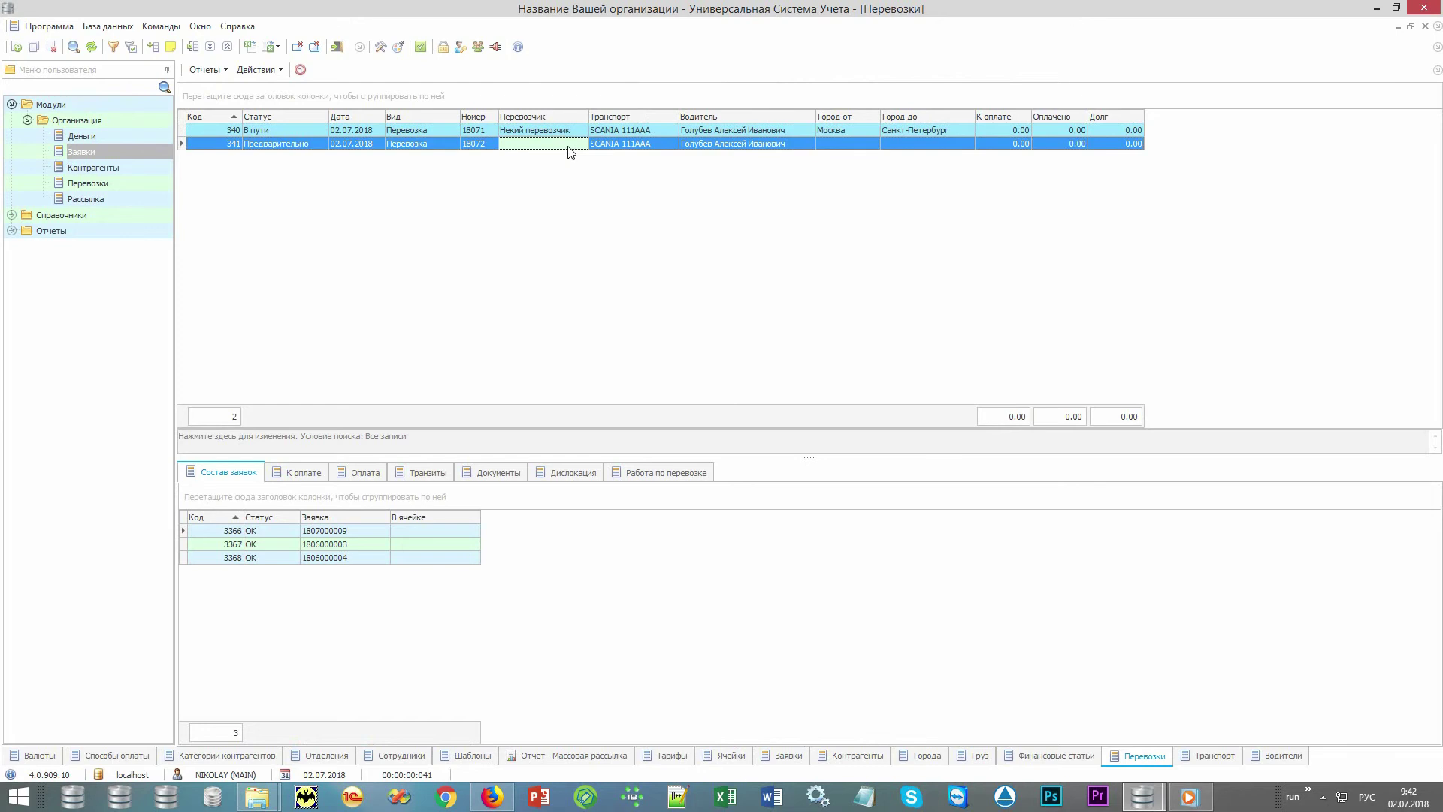
left_click(573, 131)
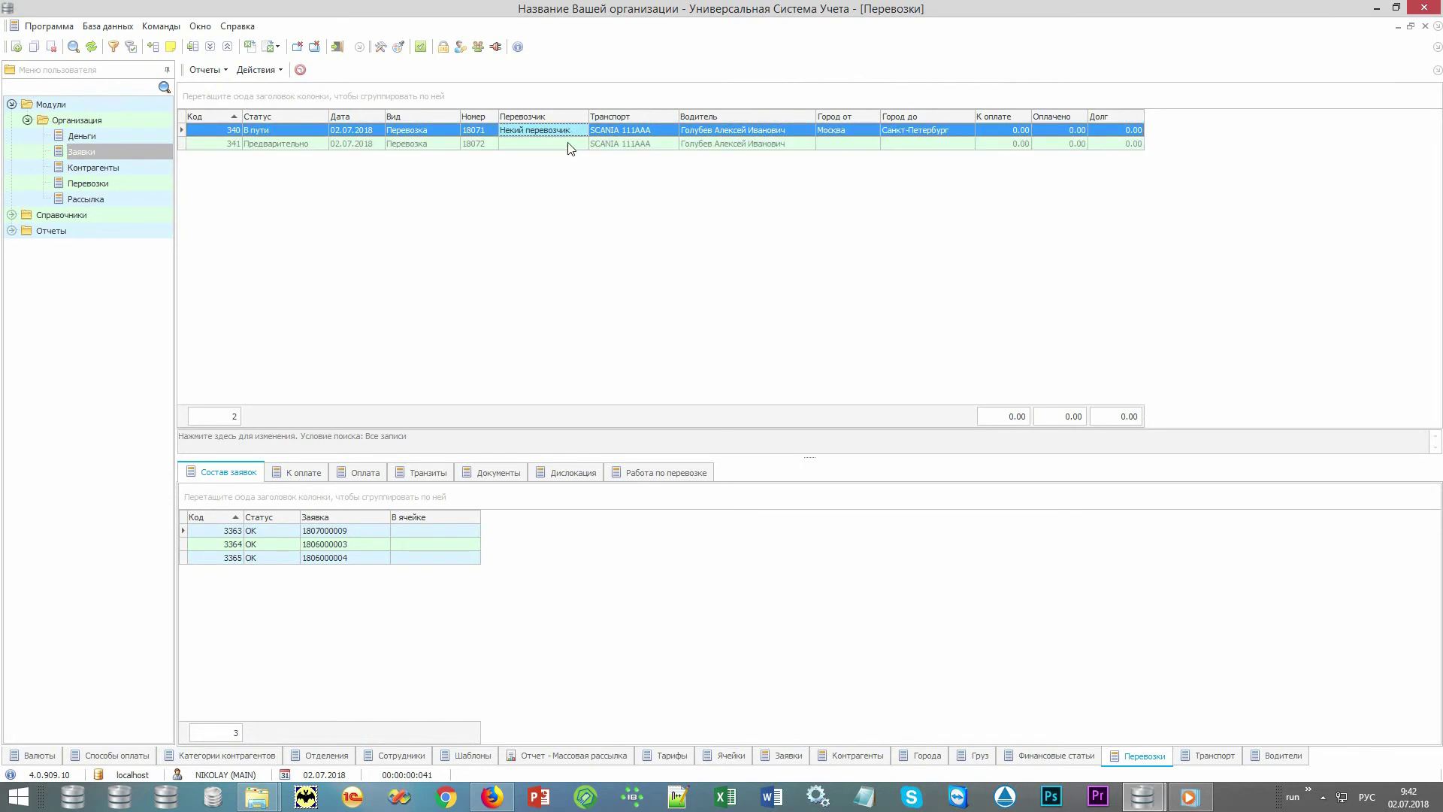
left_click(568, 143)
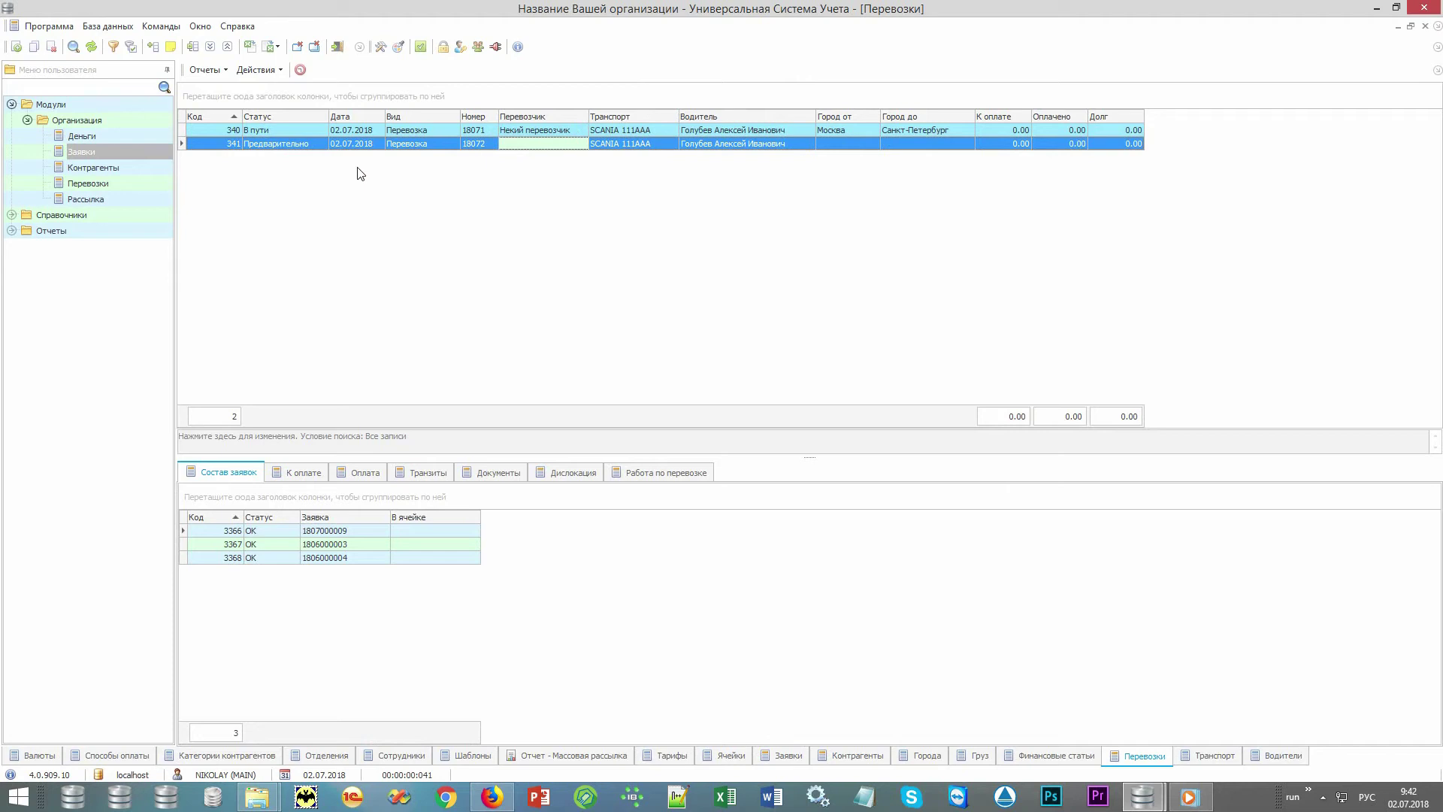
Collapse Модули and expand the Деньги group under Отчеты to view the available financial reports.
left_click(12, 106)
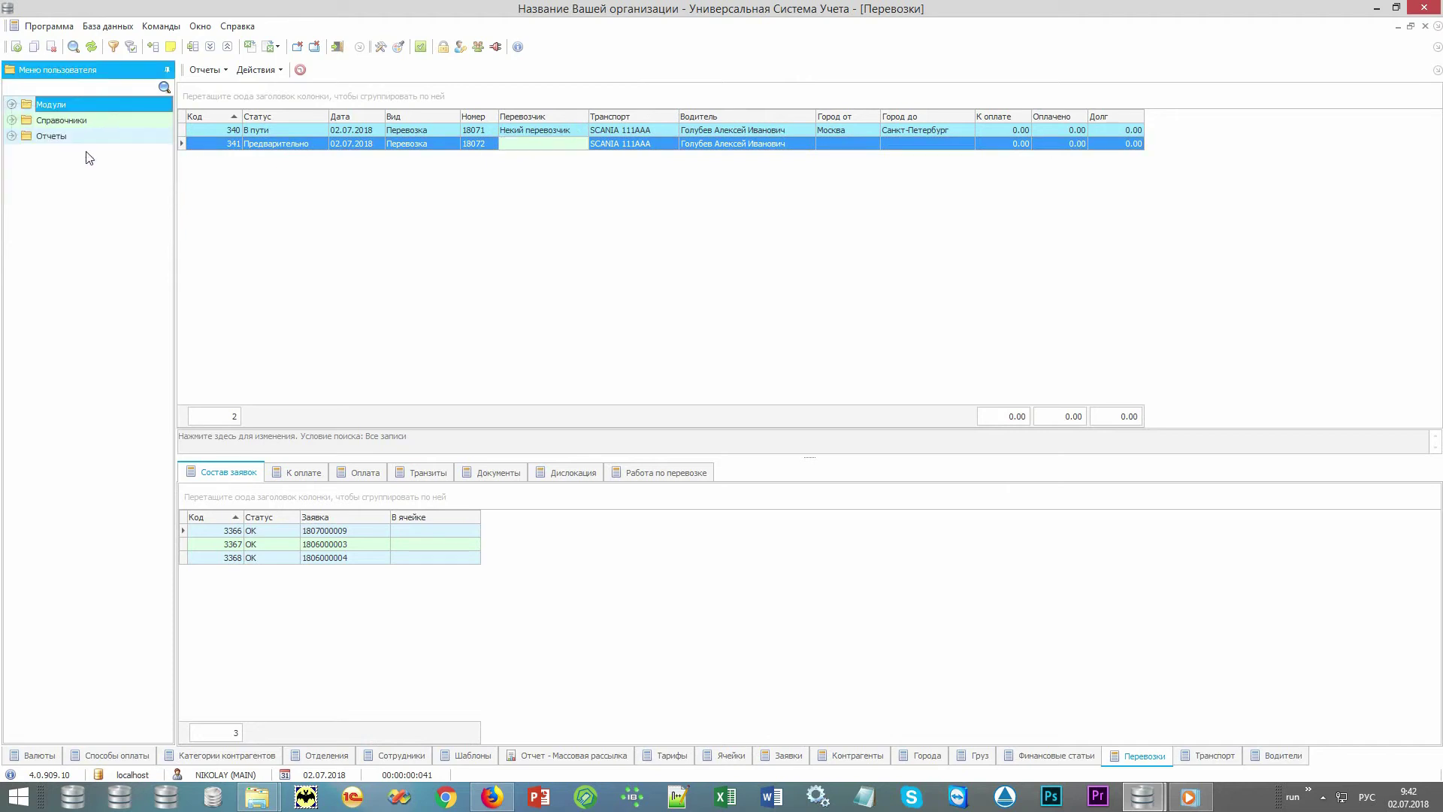
double_click(105, 137)
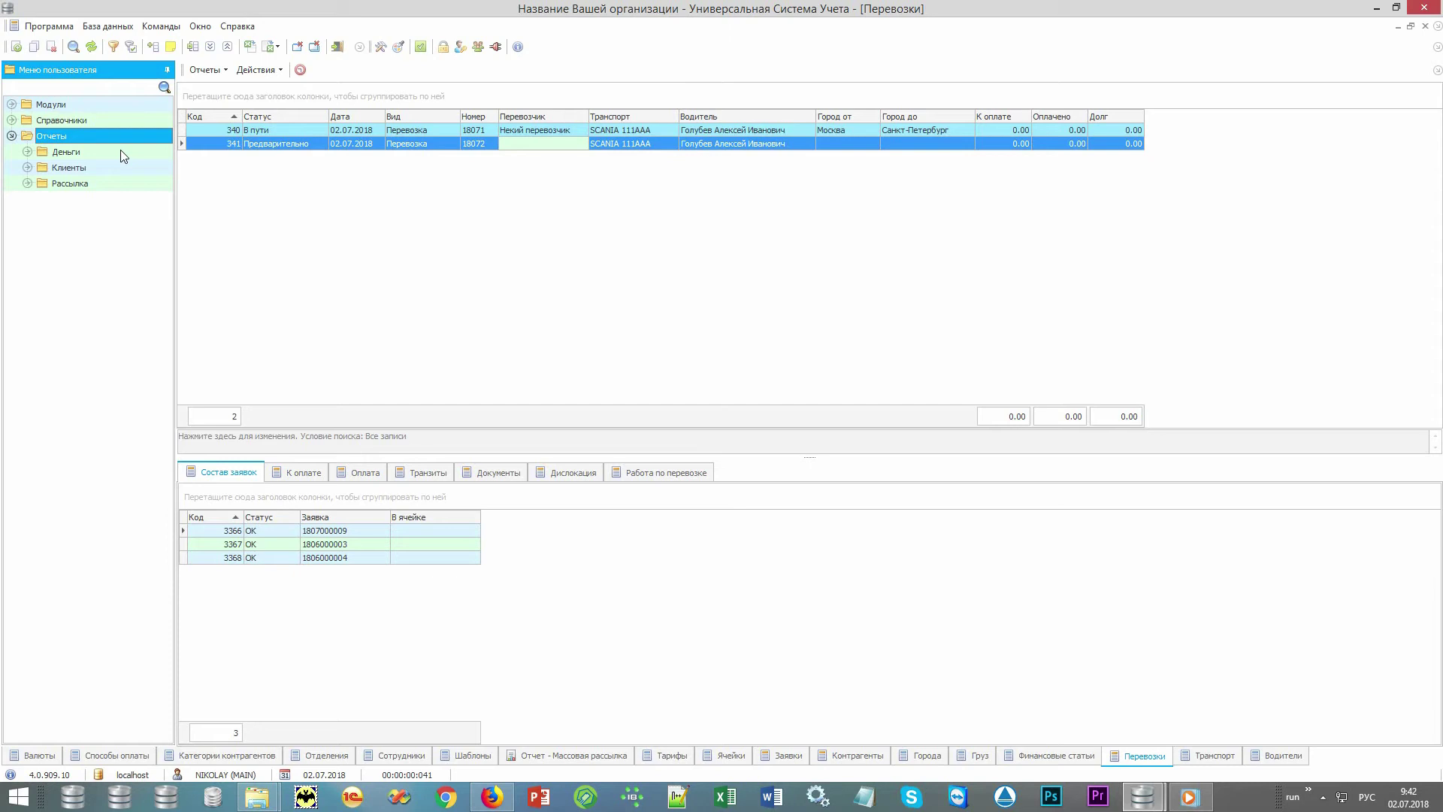
double_click(124, 153)
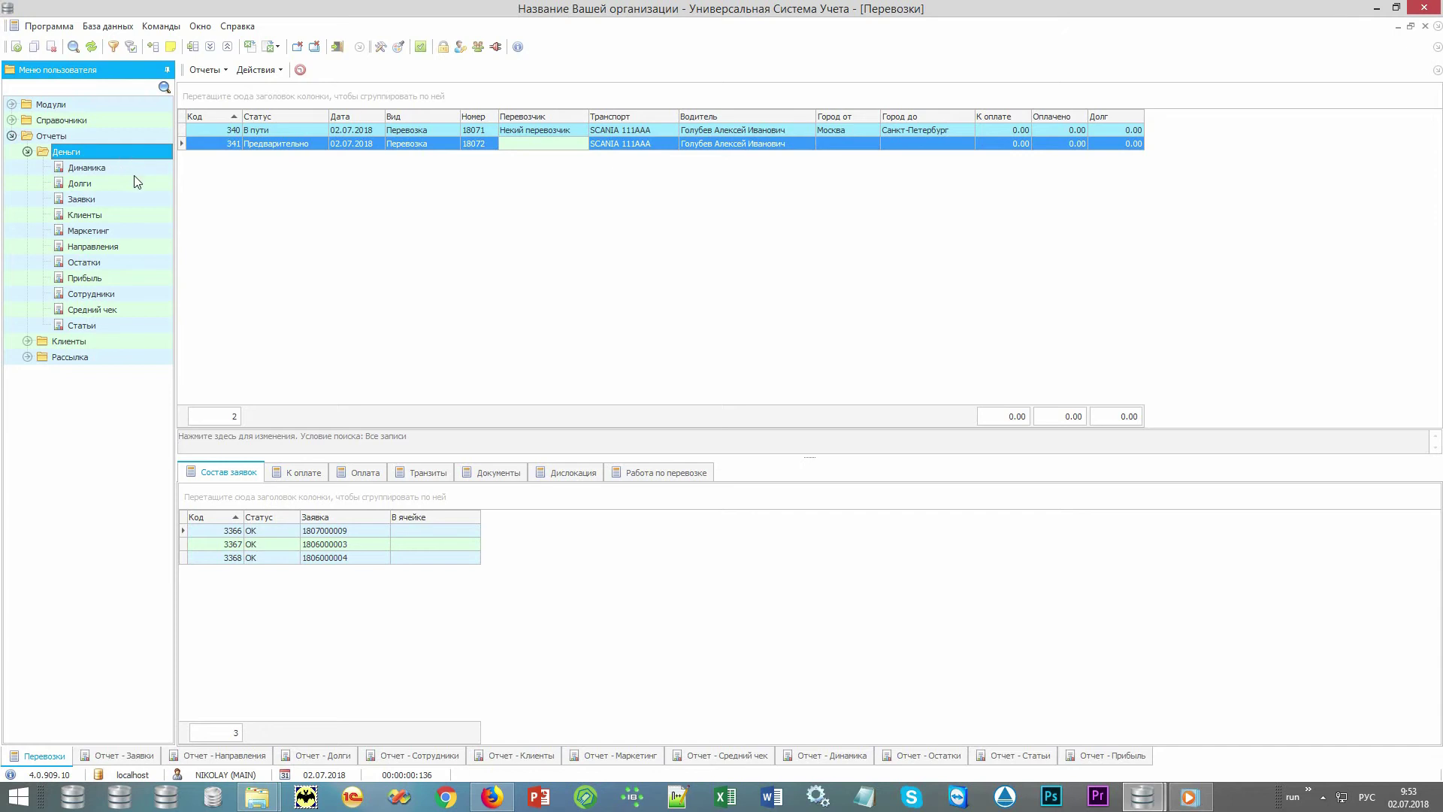
left_click(137, 200)
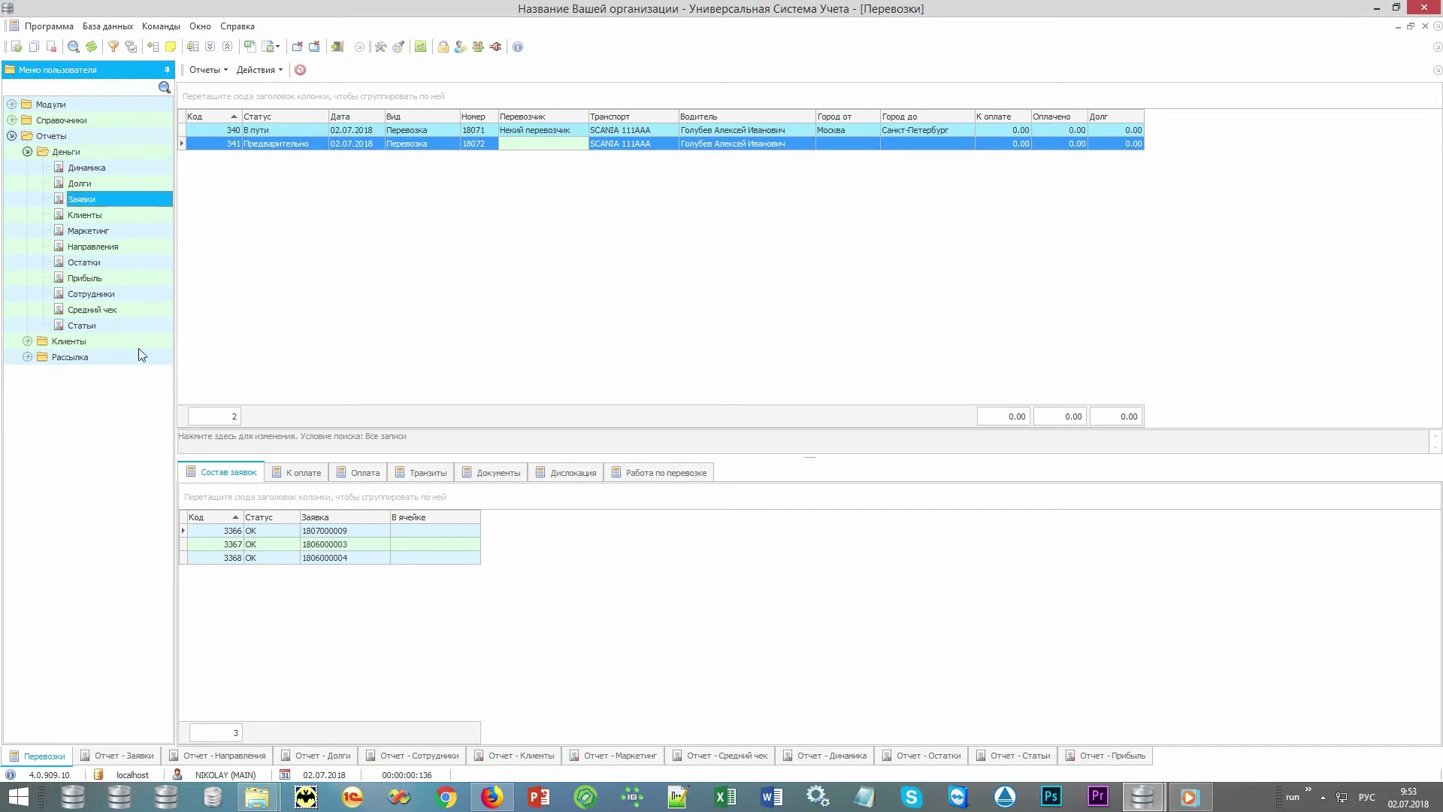
Review the generated Заявки, Направления, Долги and Сотрудники reports one after another.
left_click(126, 756)
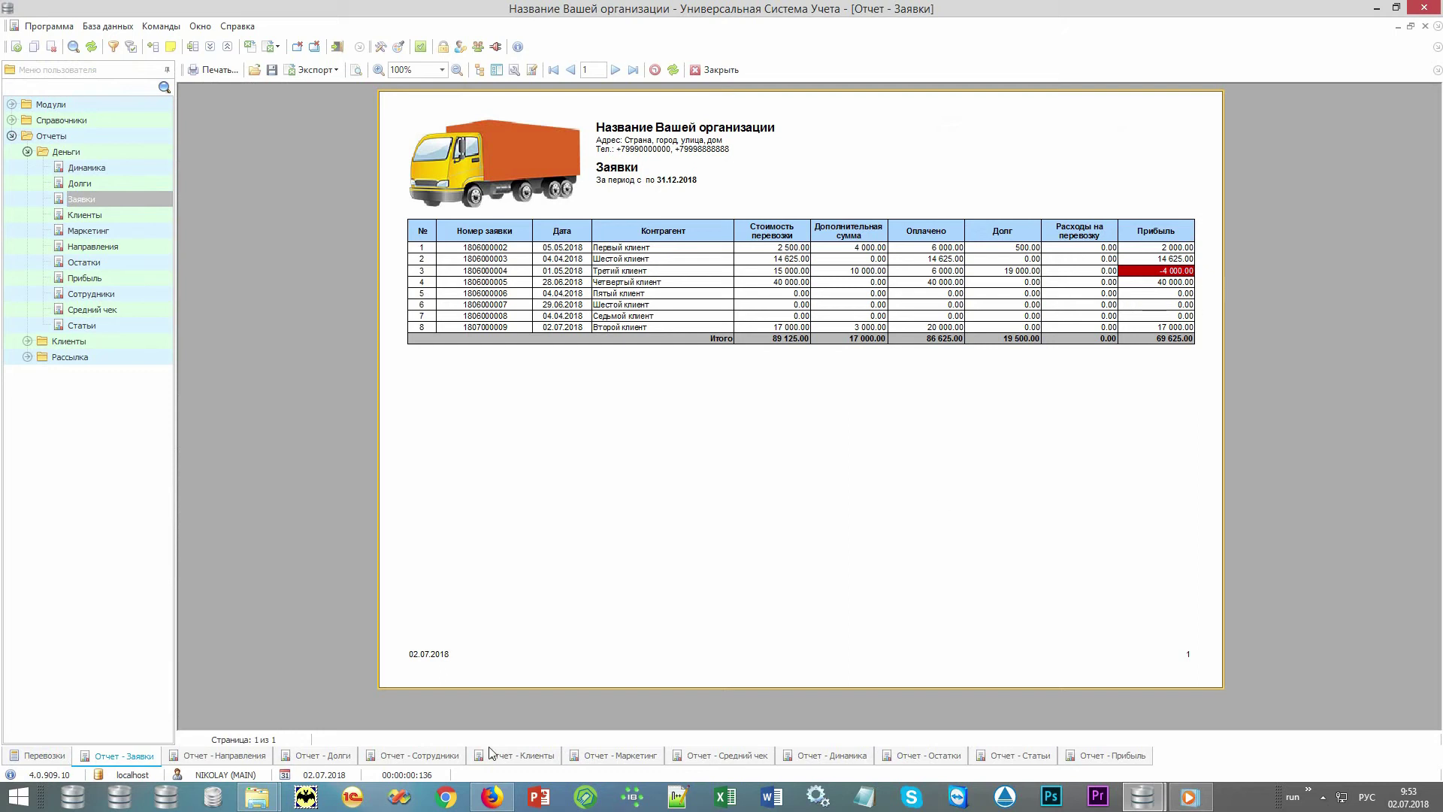
left_click(214, 756)
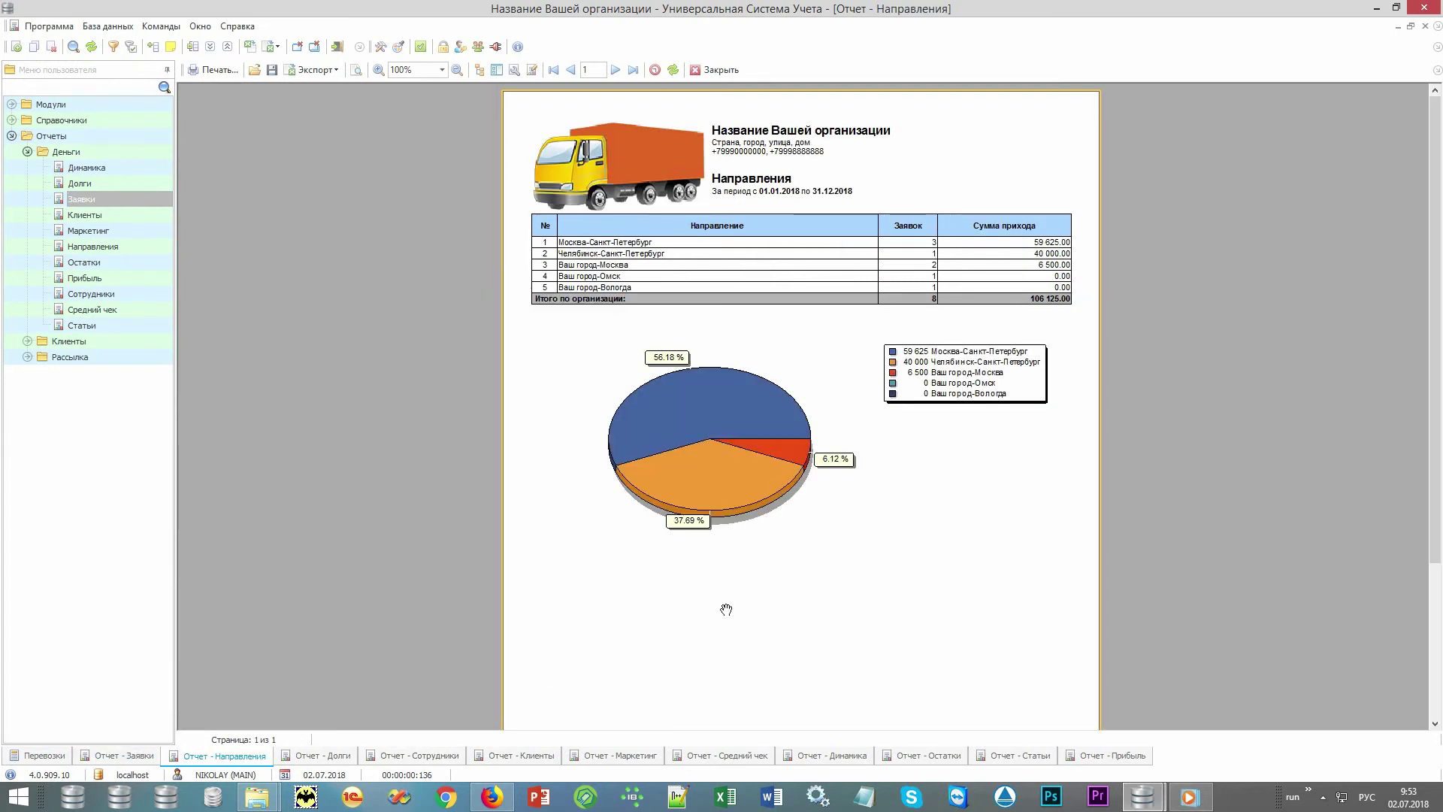
left_click(315, 756)
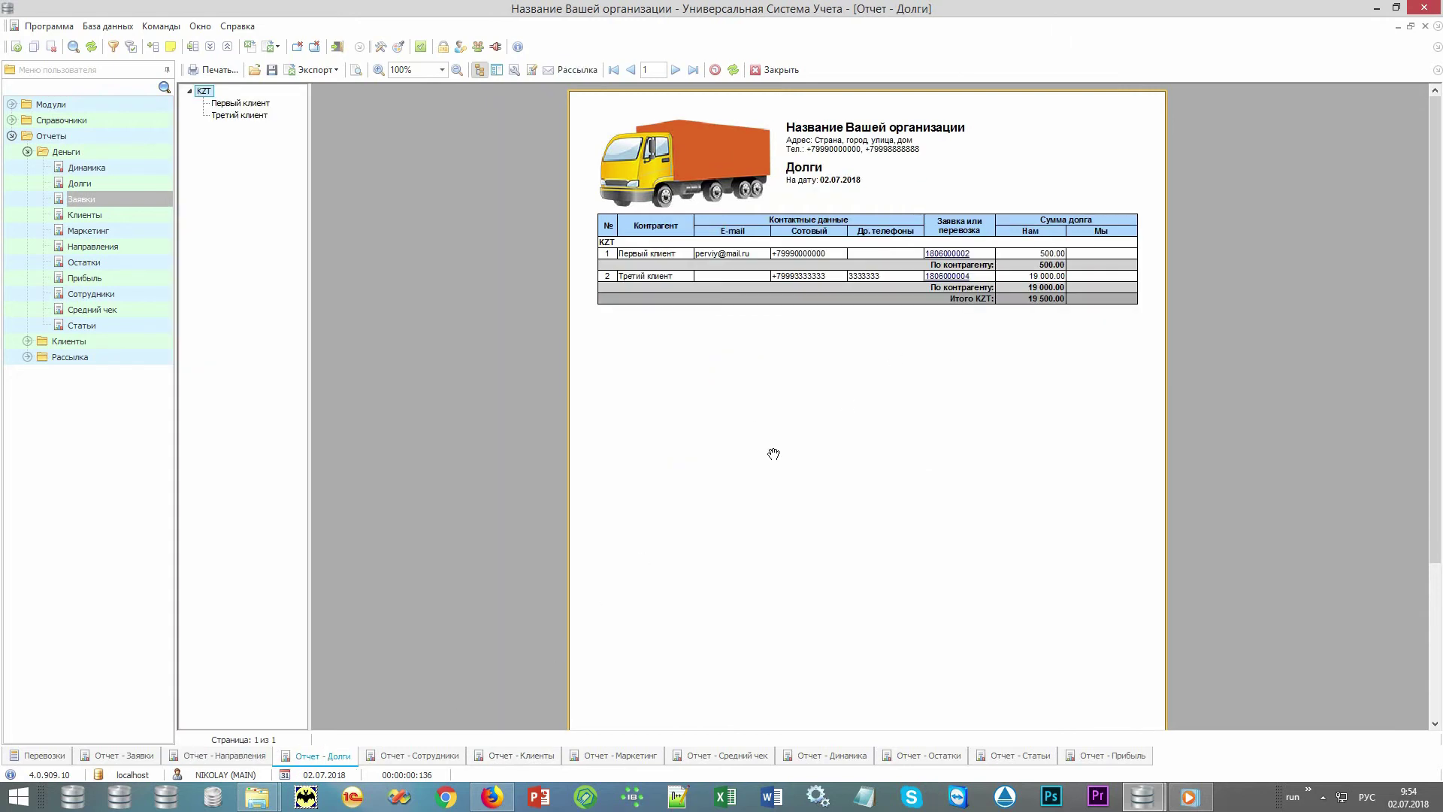
left_click(407, 756)
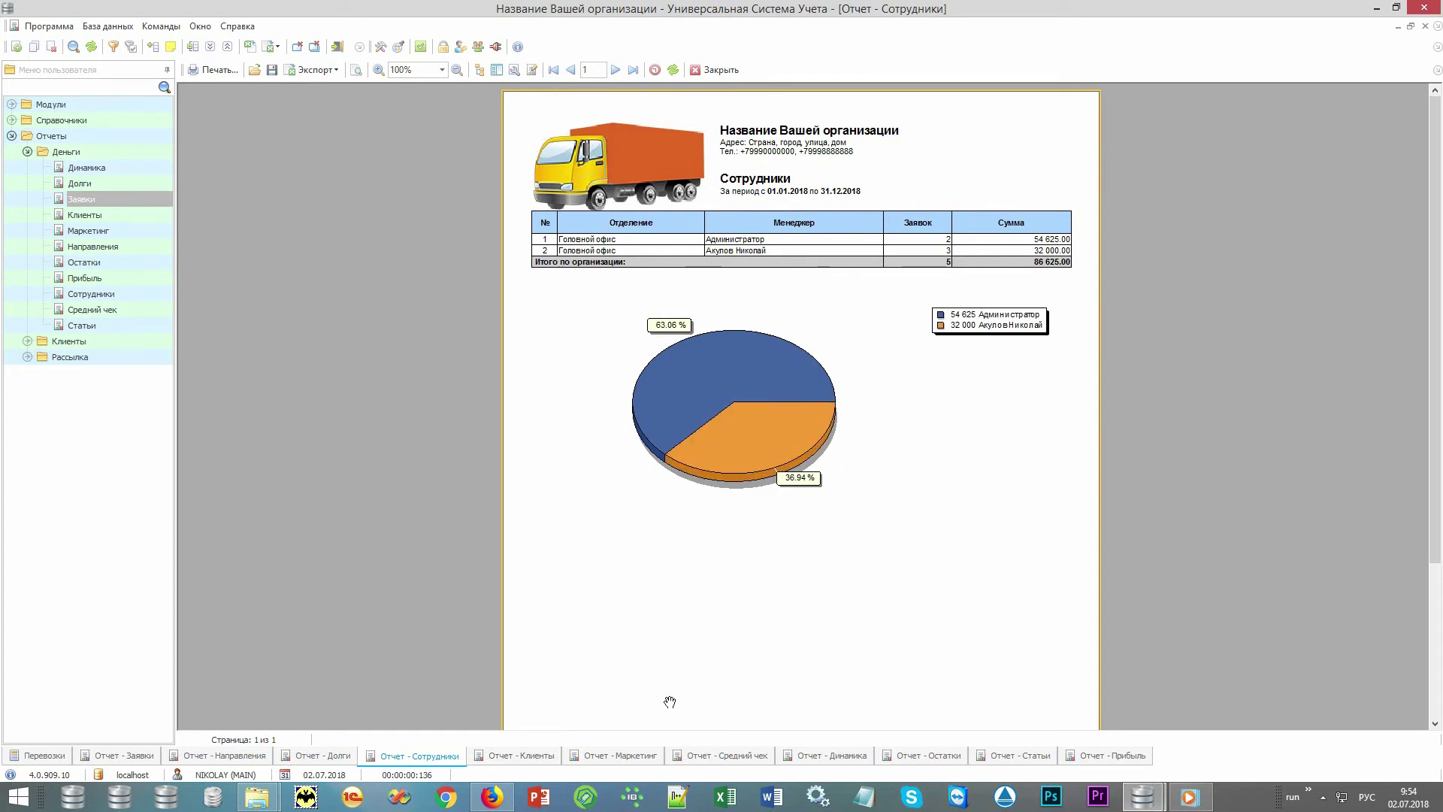
Review the generated Клиенты, Маркетинг, Средний чек, Динамика, Остатки, Статьи and Прибыль reports in turn.
left_click(509, 758)
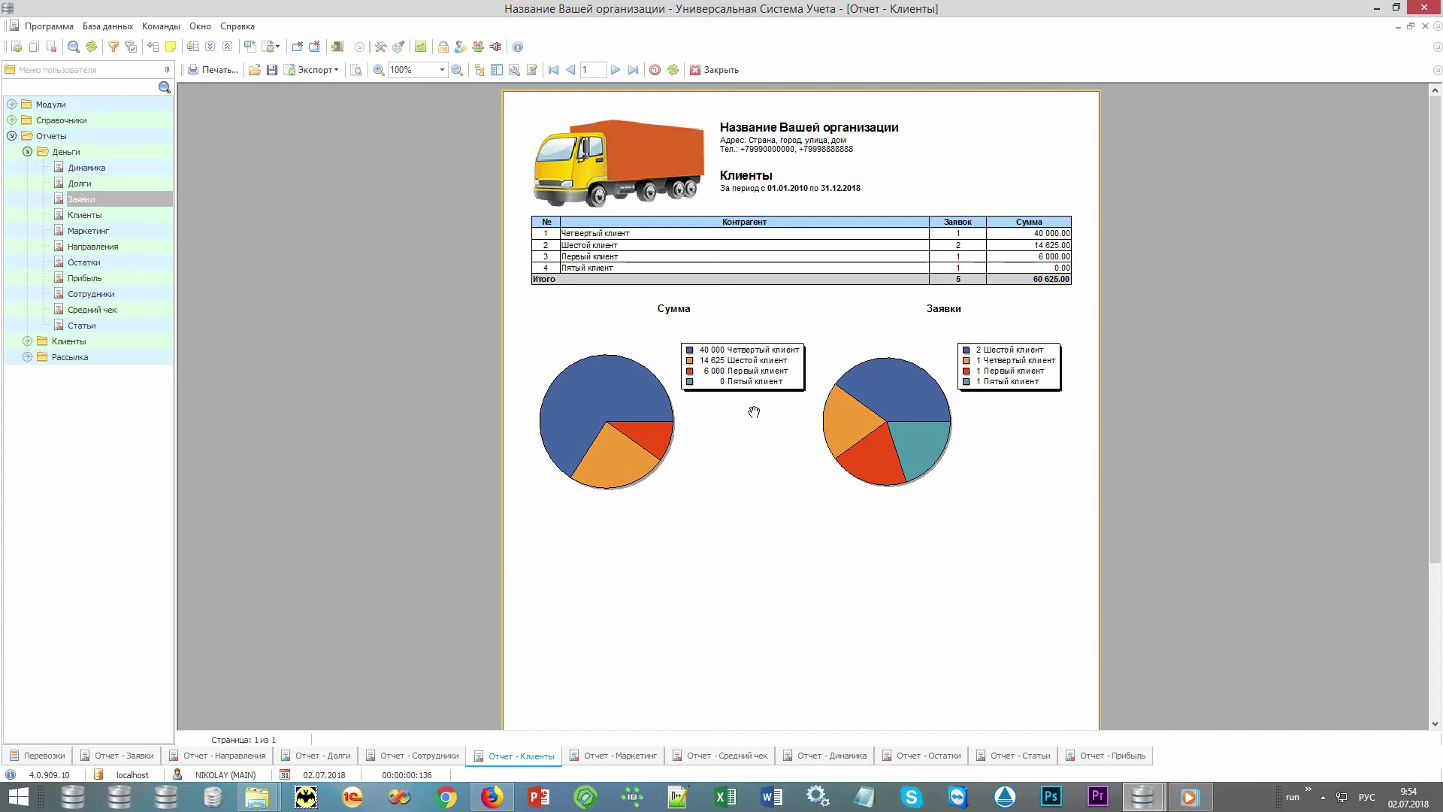
left_click(597, 758)
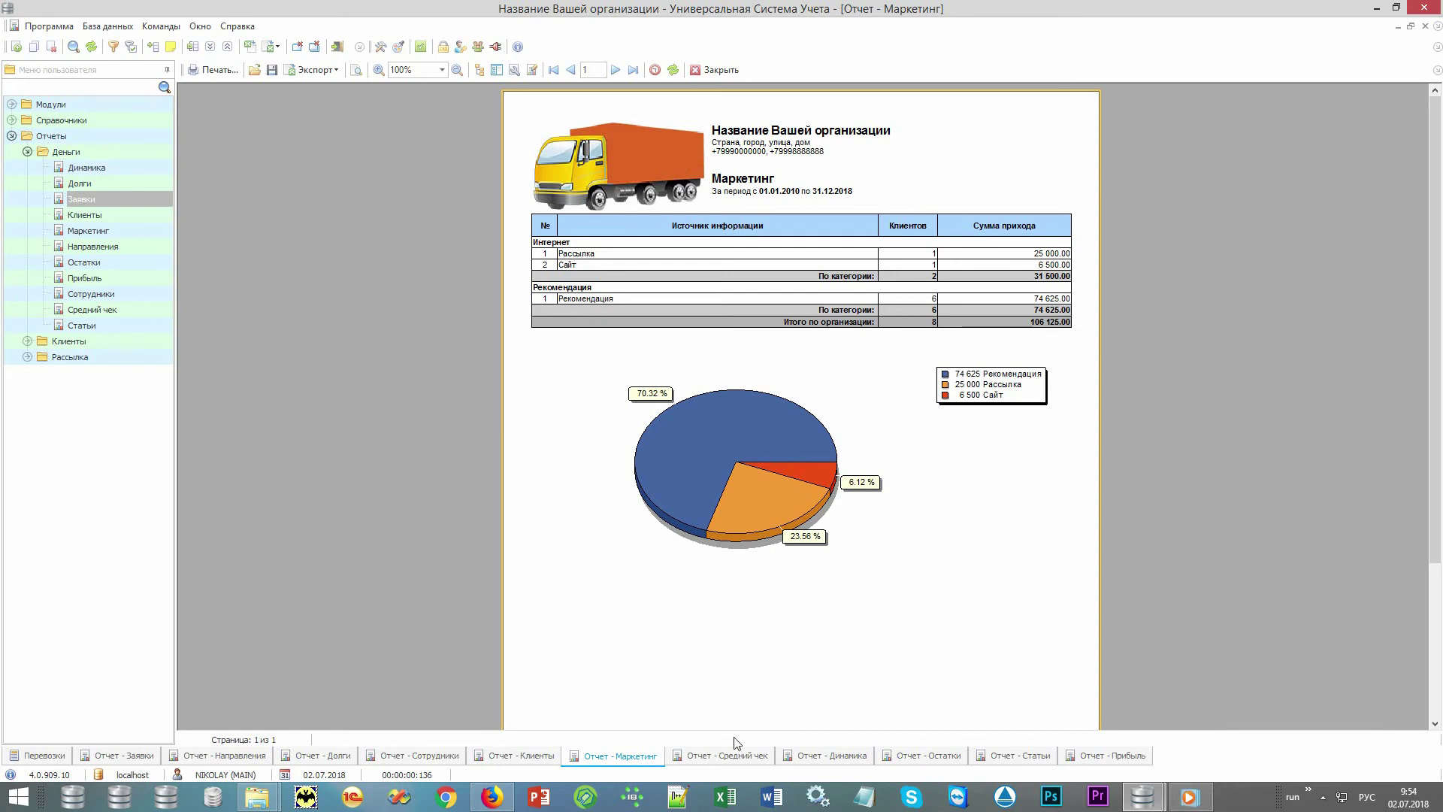
left_click(724, 759)
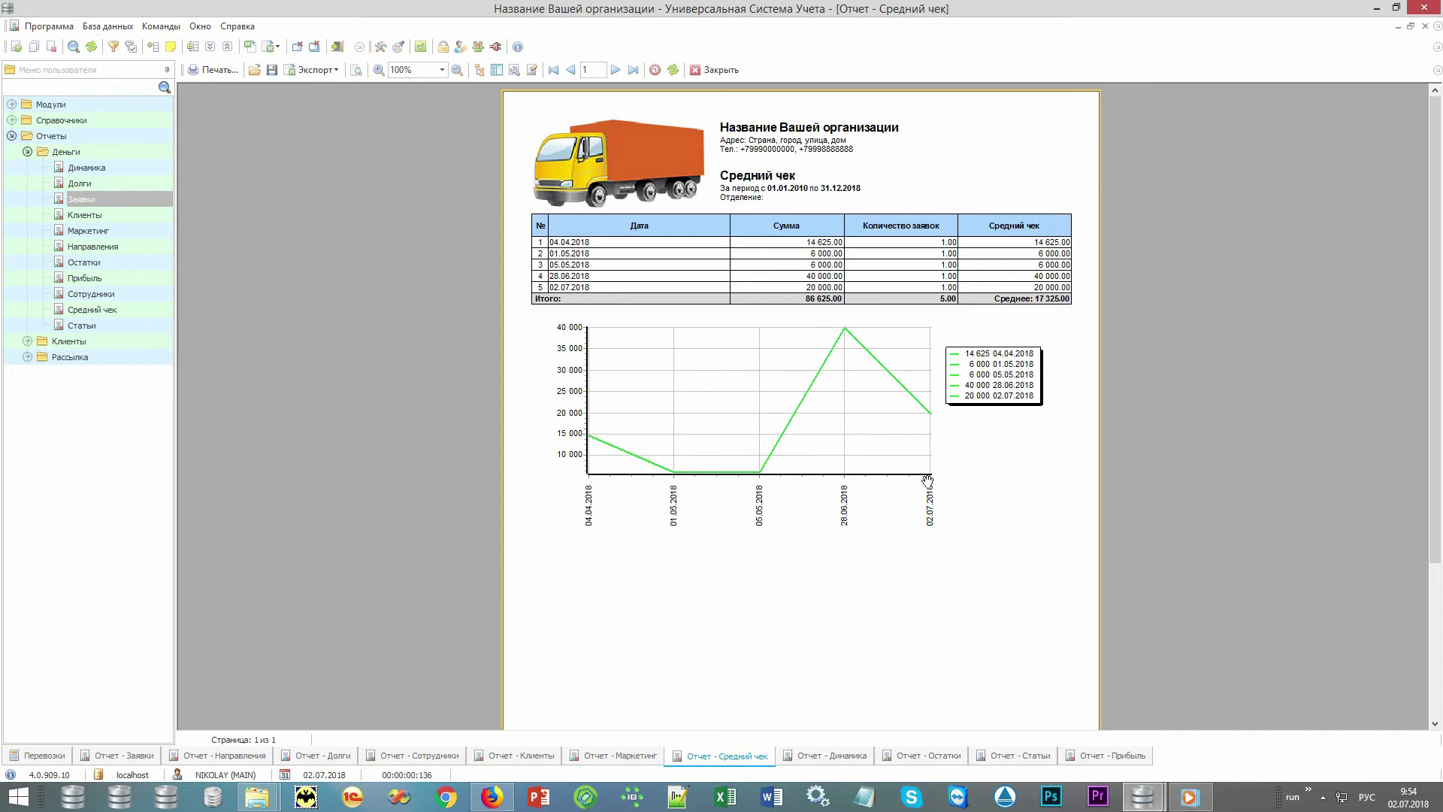
left_click(823, 760)
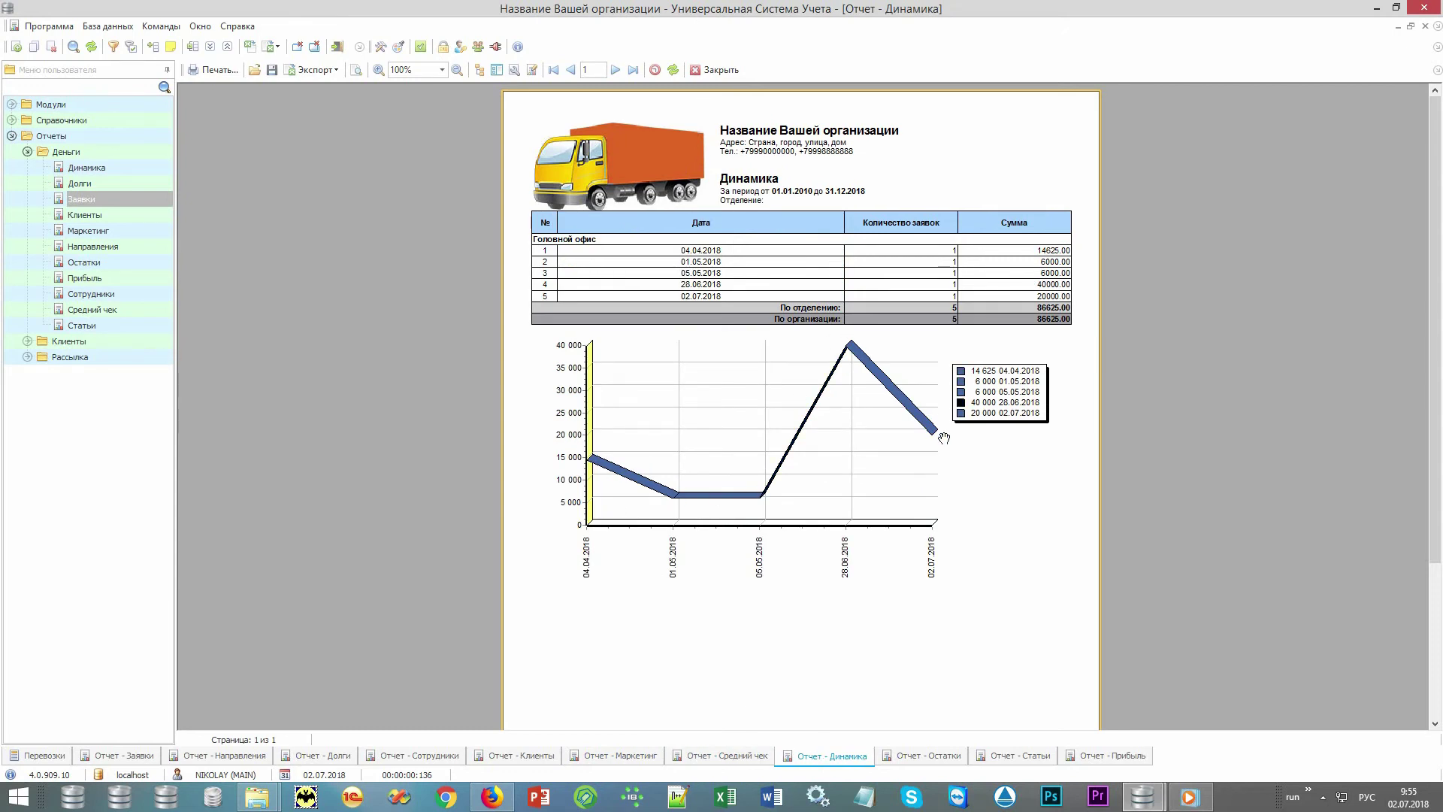
left_click(916, 759)
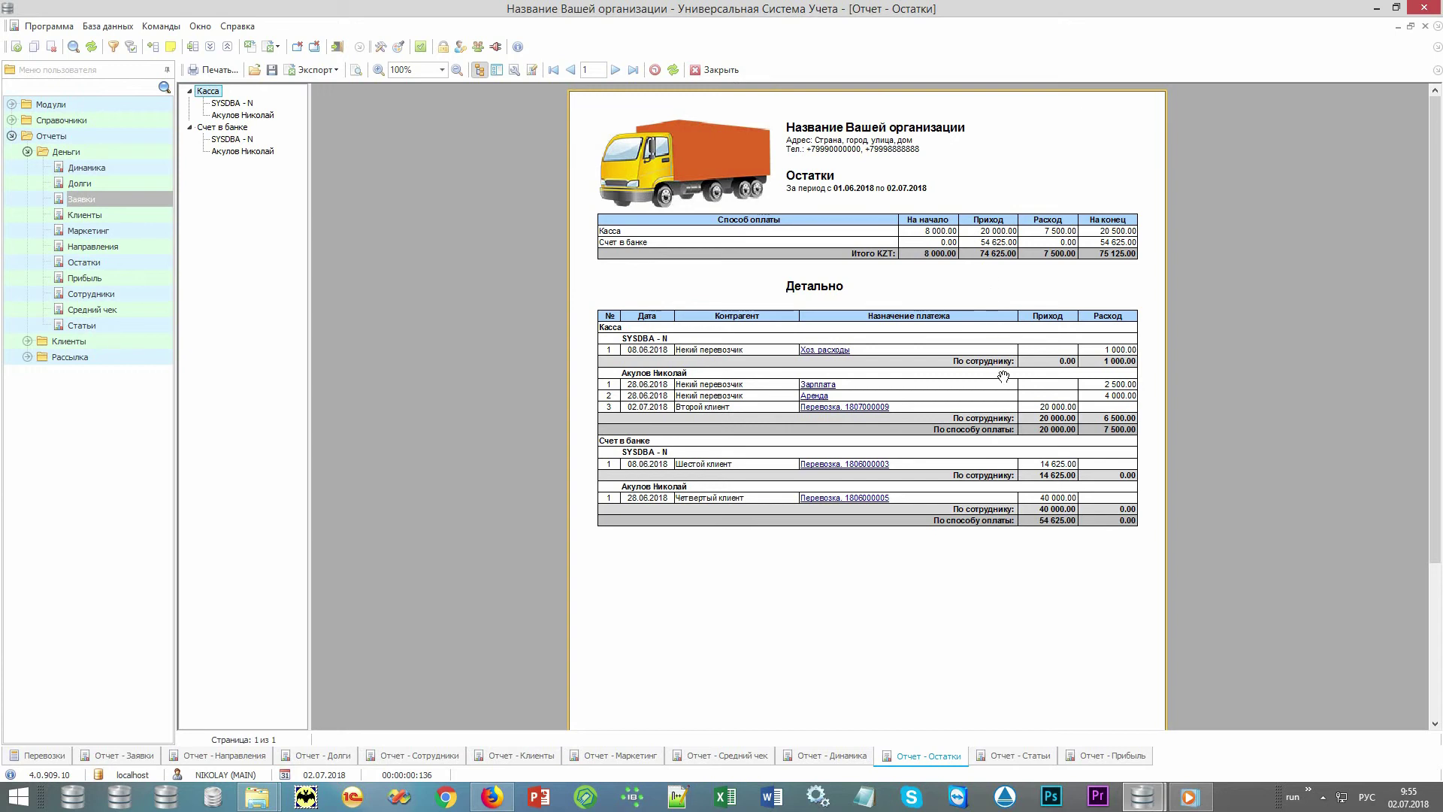
left_click(1014, 761)
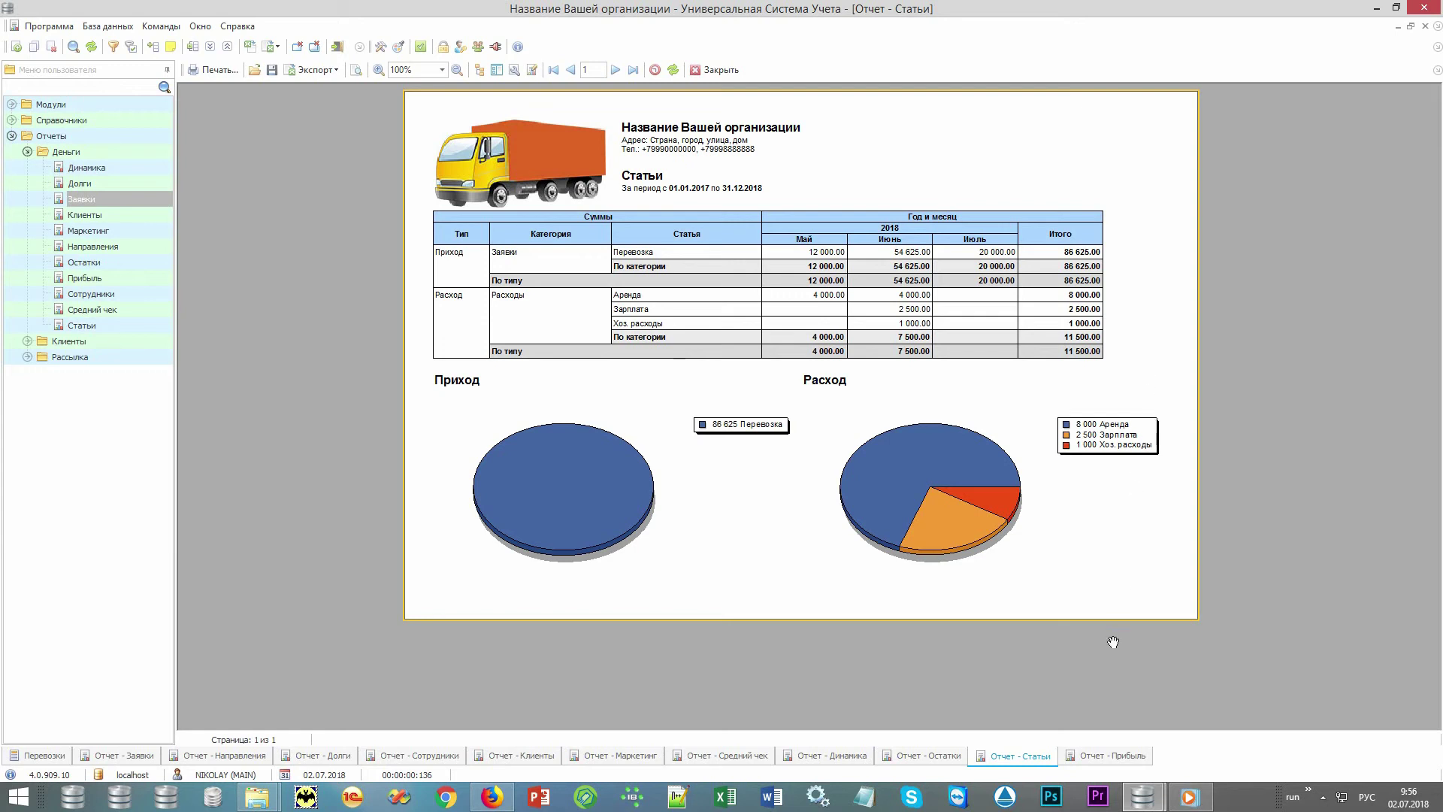
left_click(1091, 757)
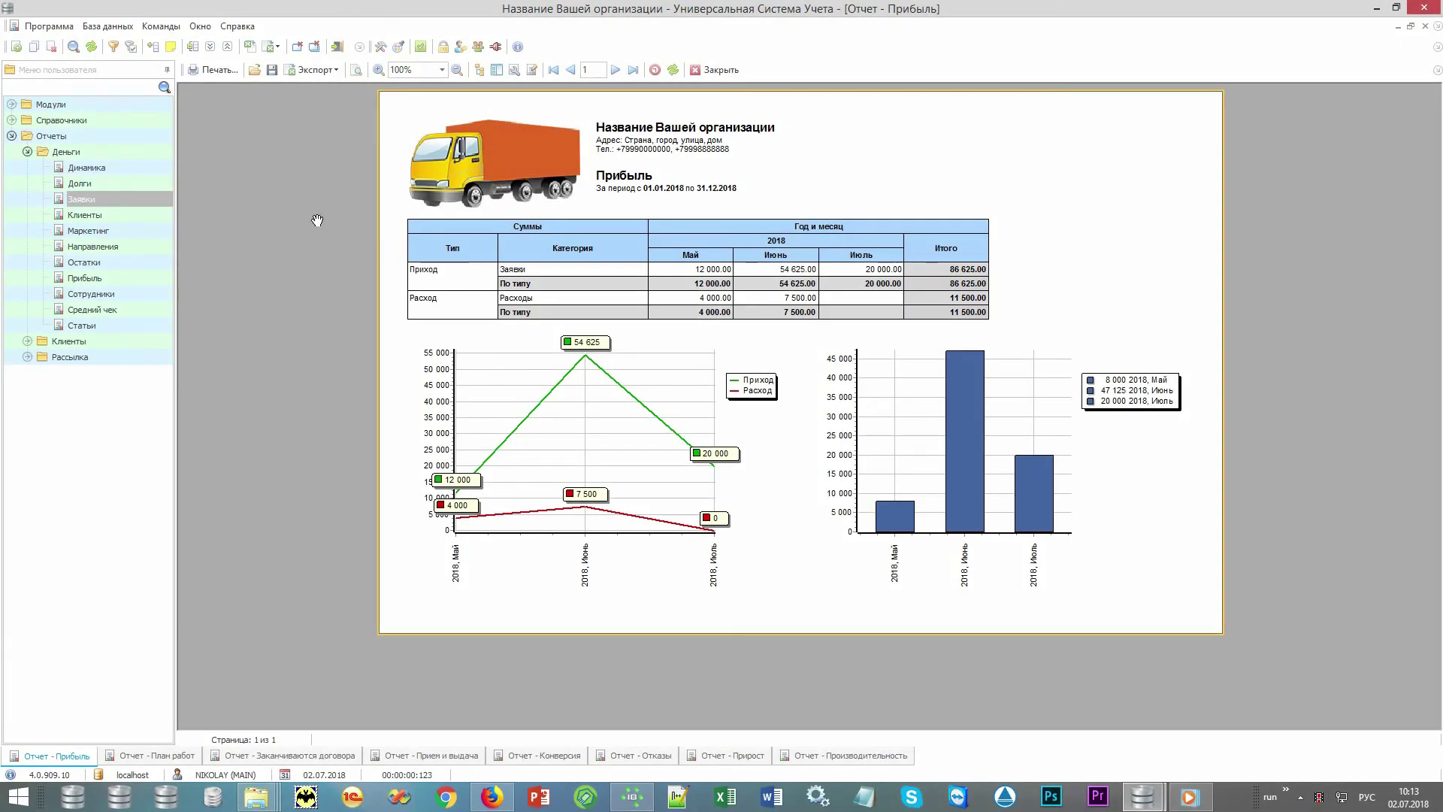
Collapse the Деньги report group, expand the Клиенты group under Отчеты and select its План работ report.
double_click(151, 154)
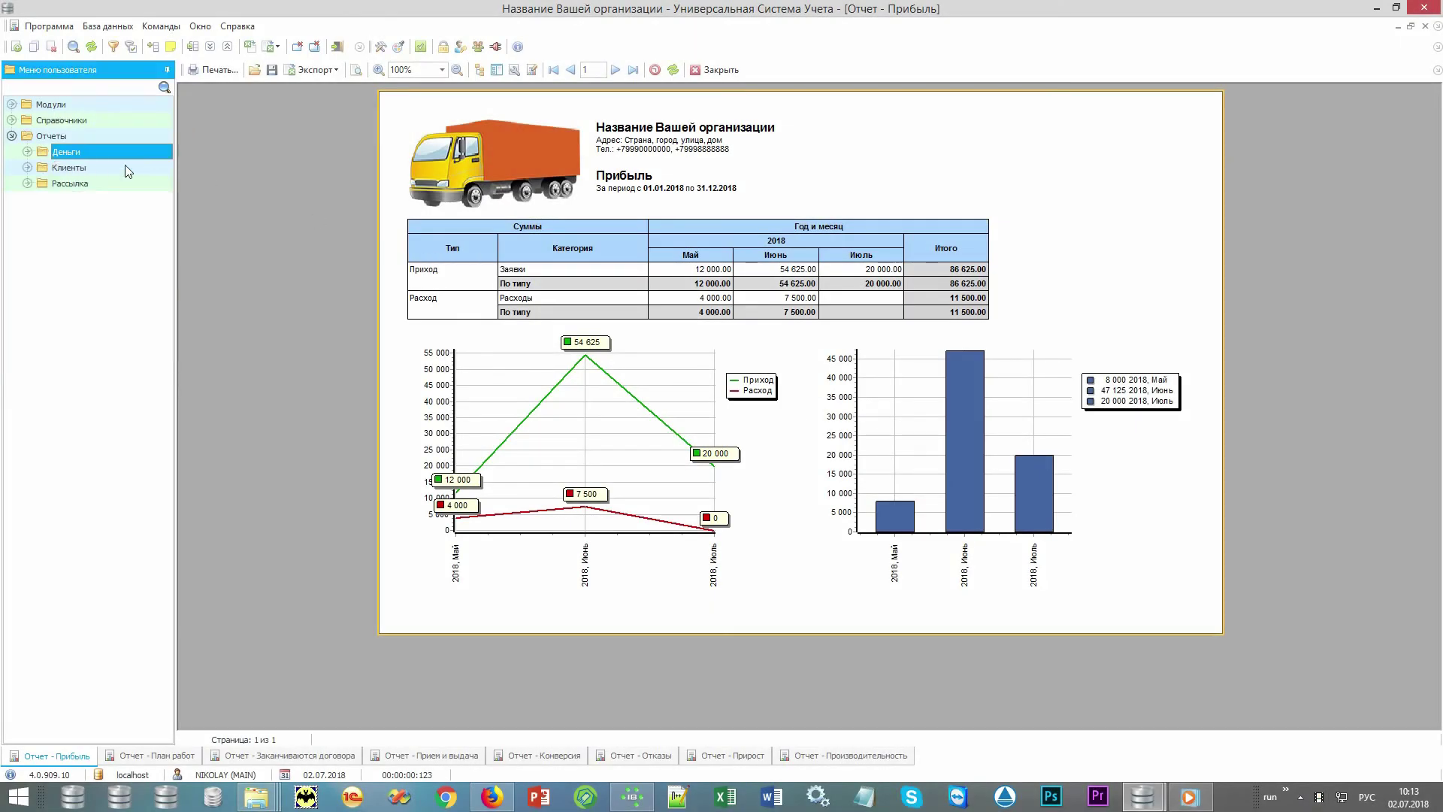
double_click(121, 168)
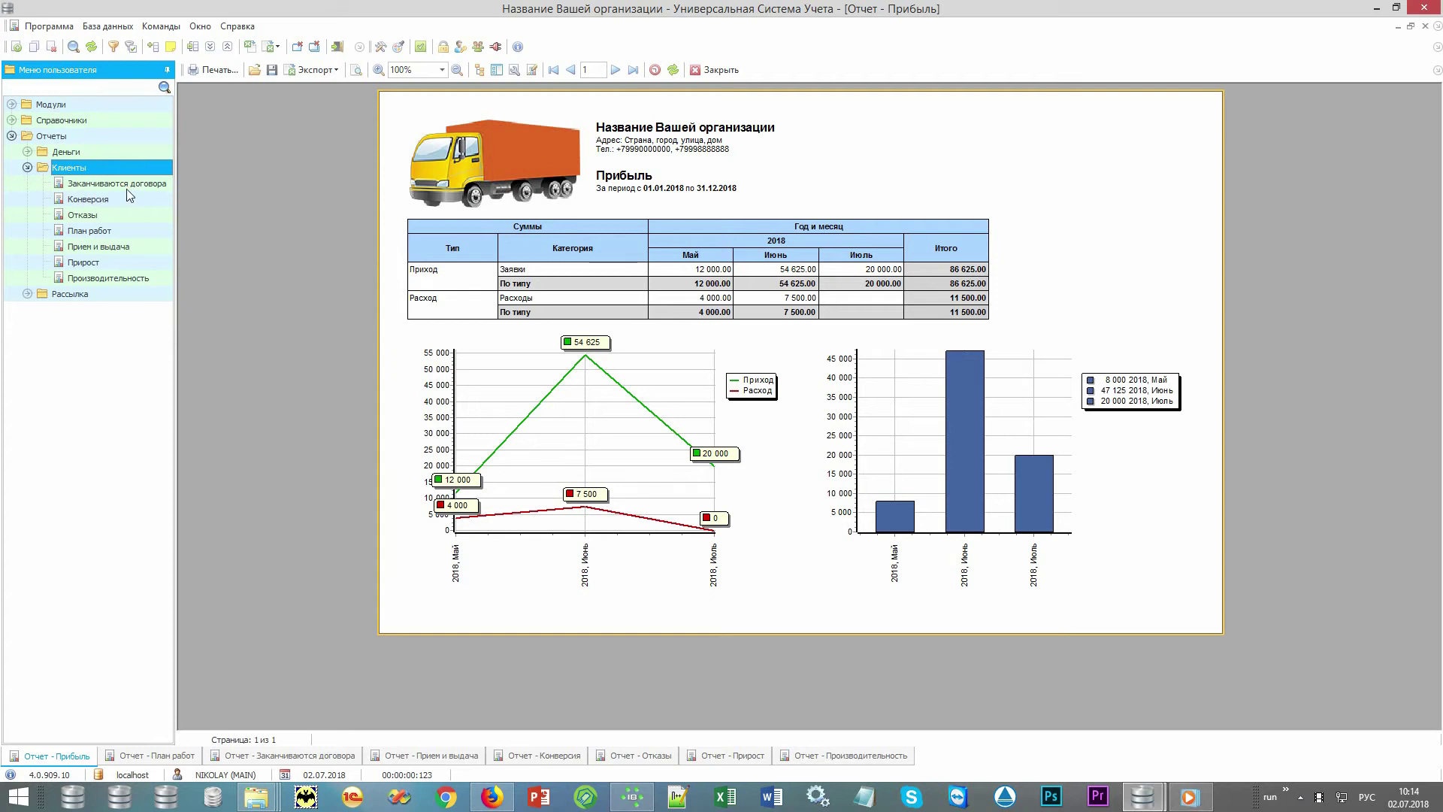
left_click(128, 233)
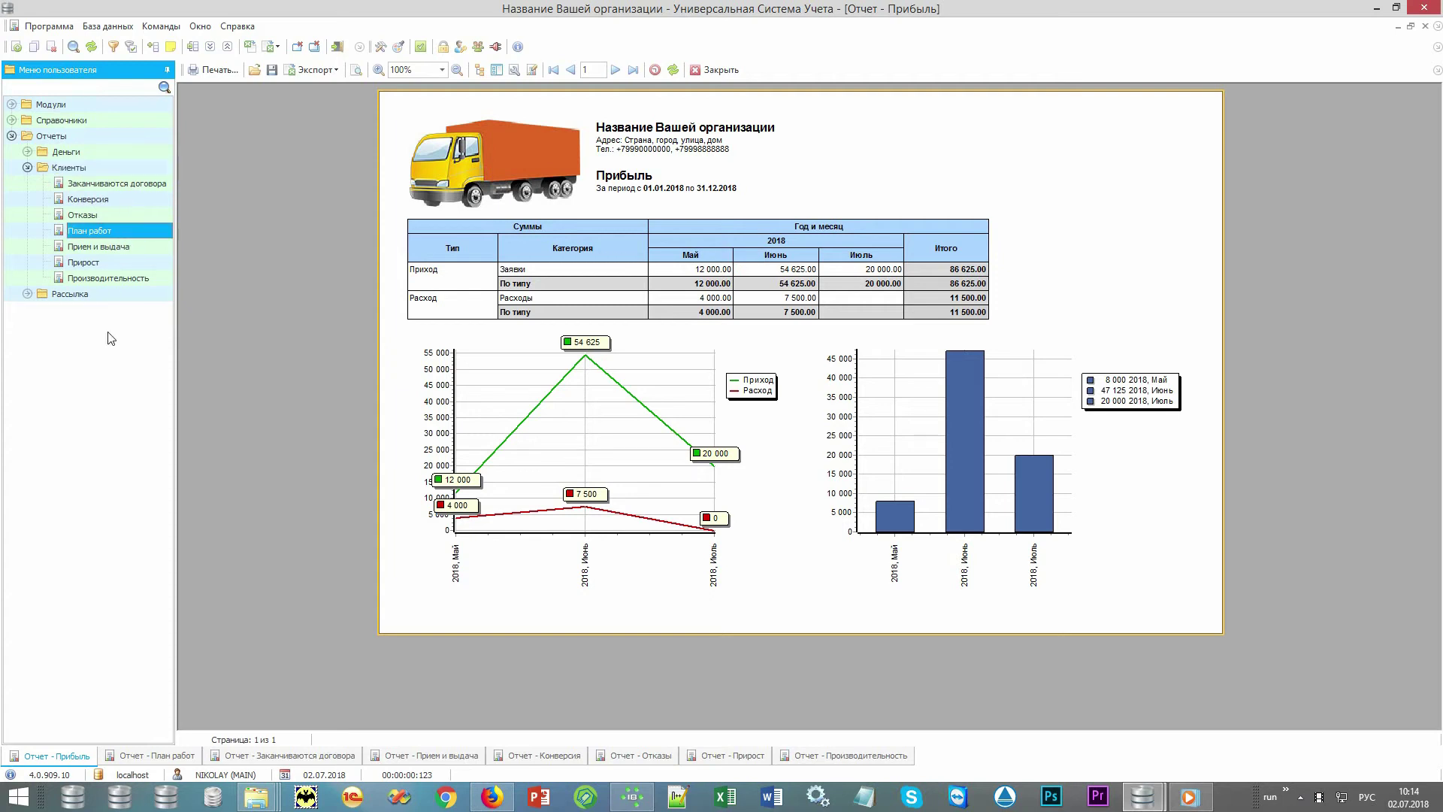
Examine the generated client reports in turn: План работ, Заканчиваются договора, Прием и выдача, Конверсия, Отказы, Прирост and Производительность.
left_click(153, 761)
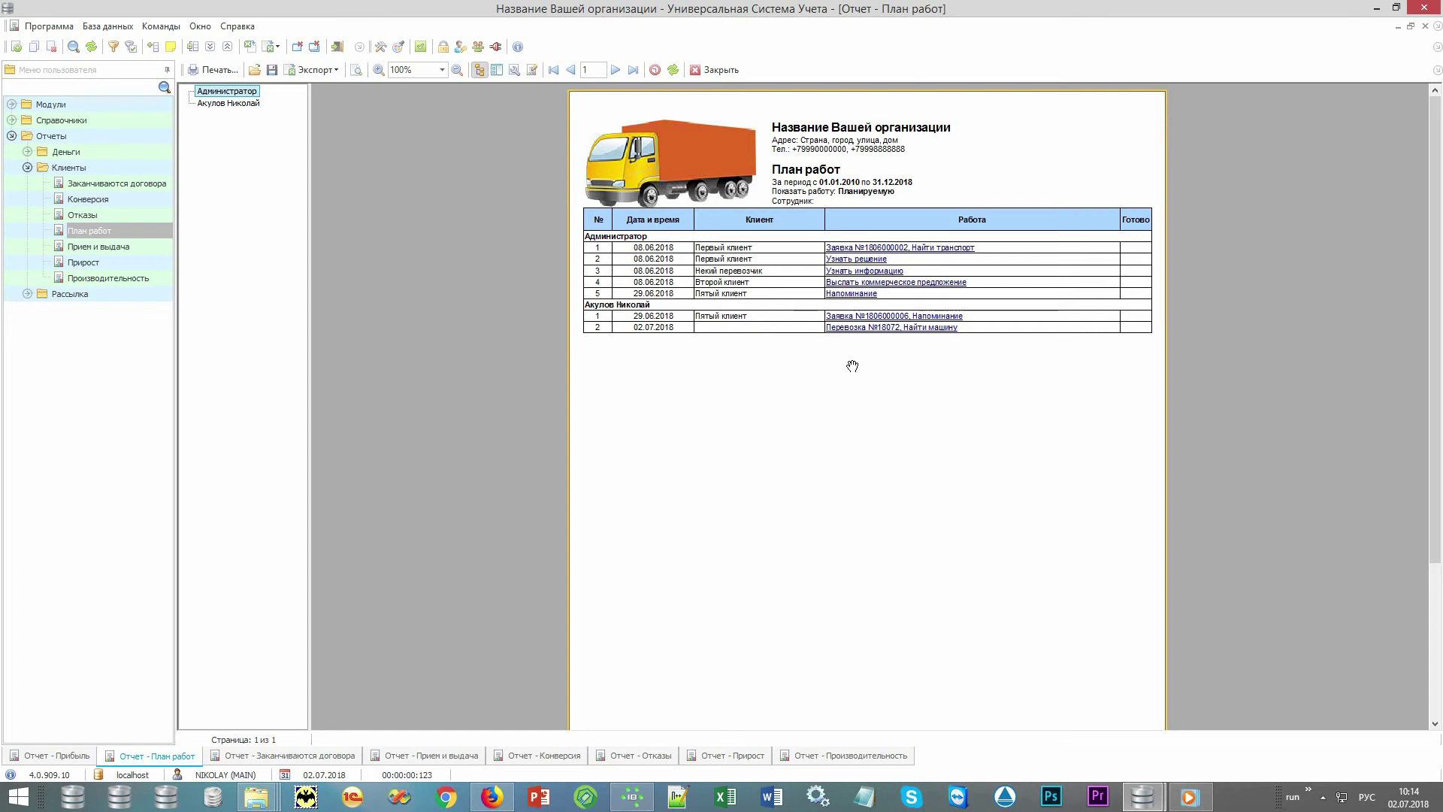
left_click(255, 756)
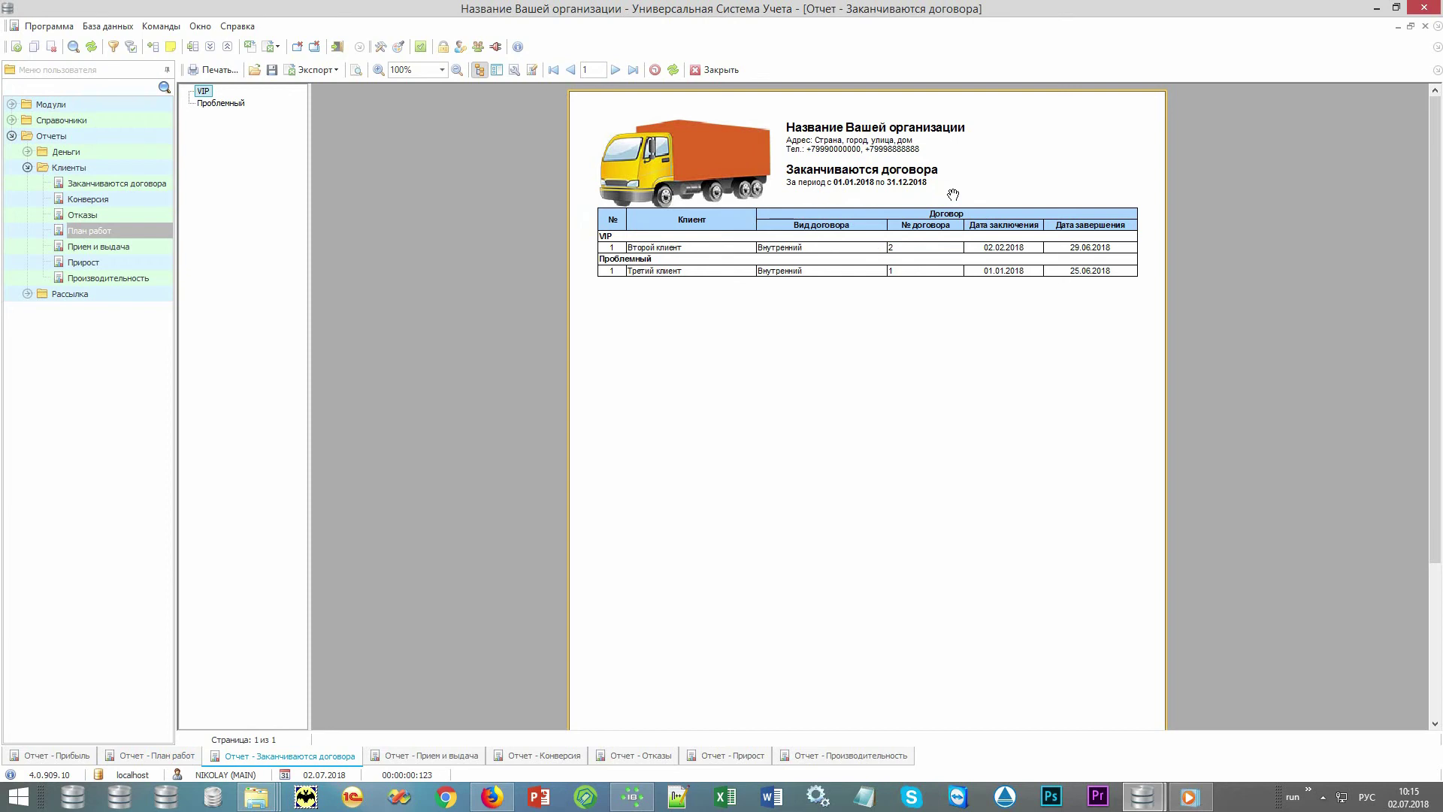
left_click(440, 755)
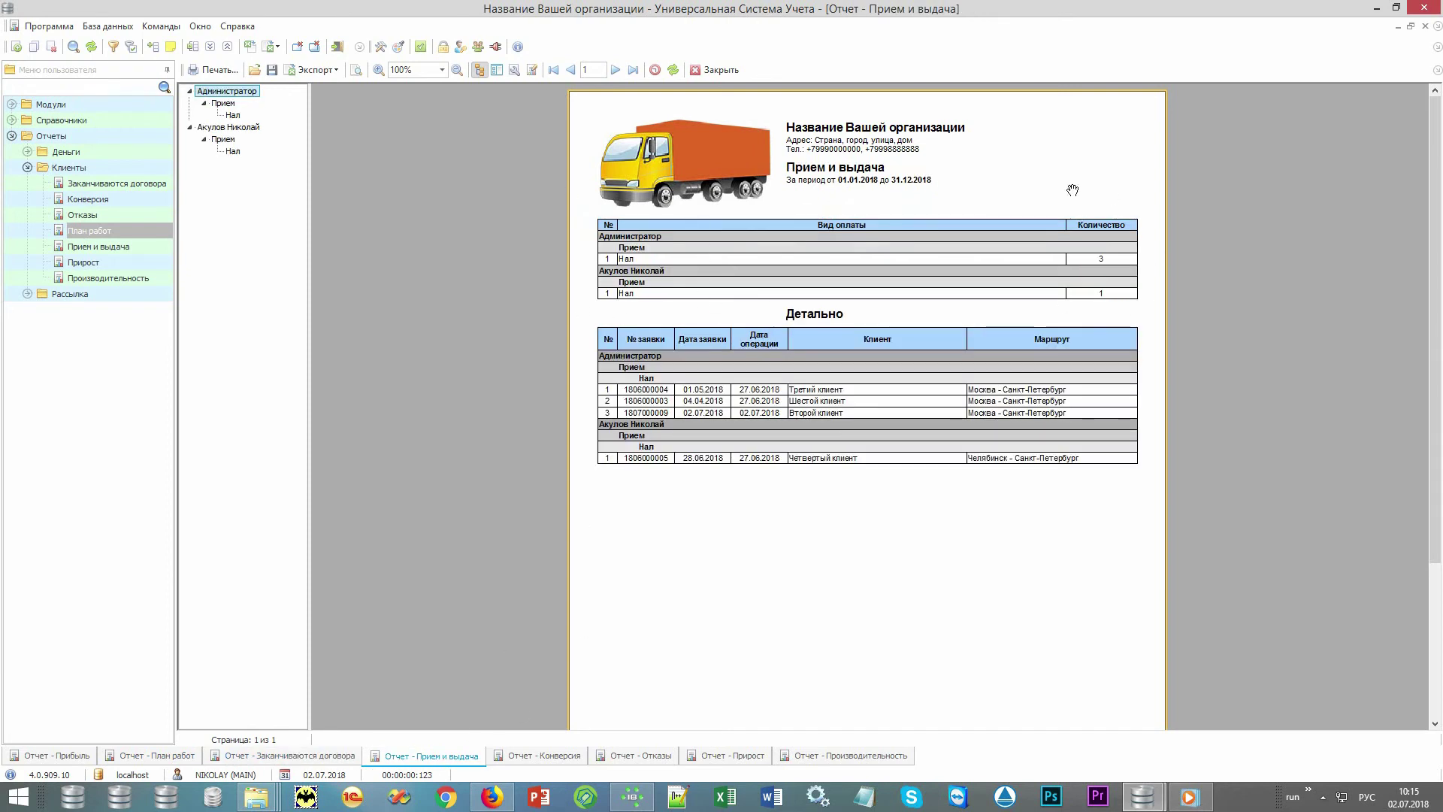
left_click(545, 755)
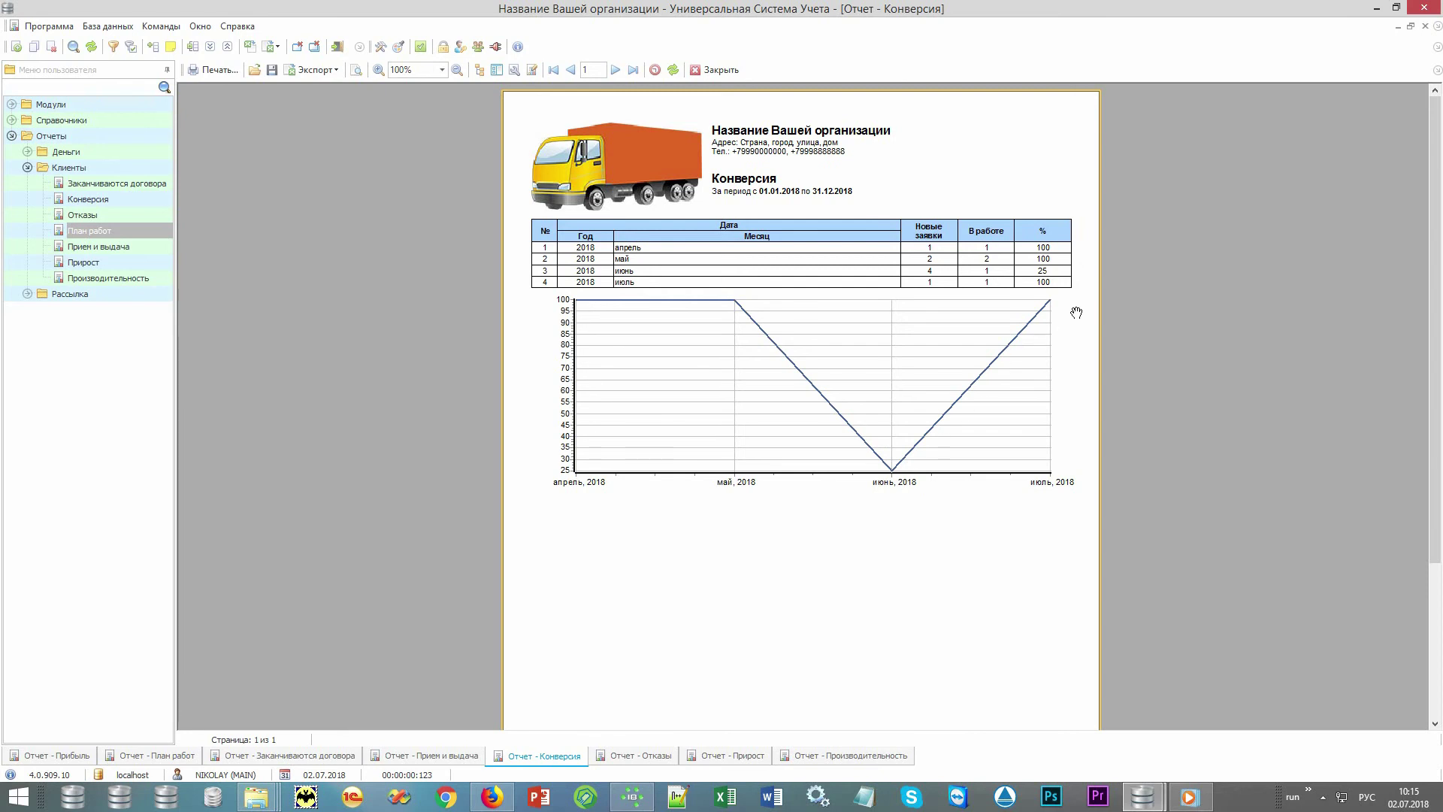
left_click(627, 764)
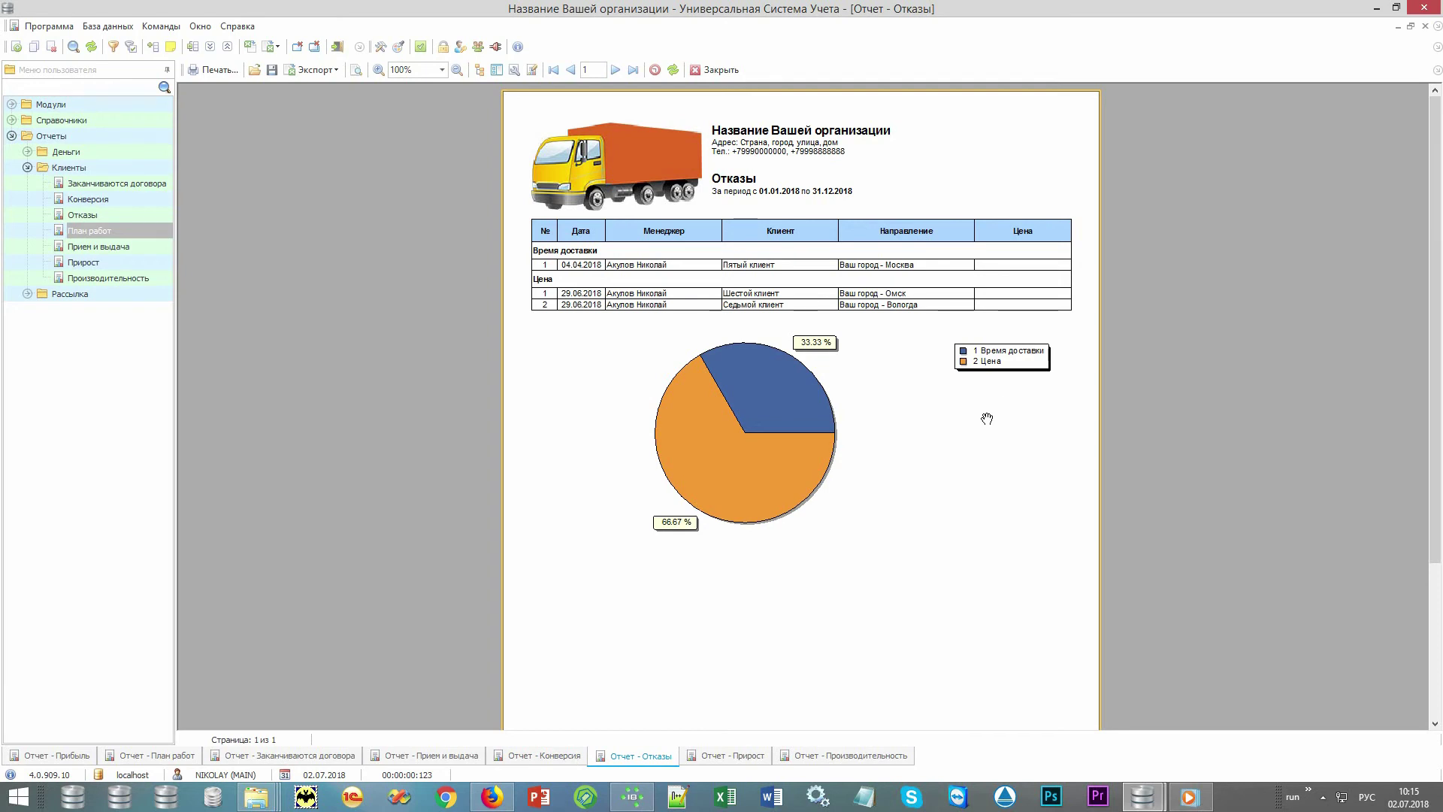
left_click(720, 759)
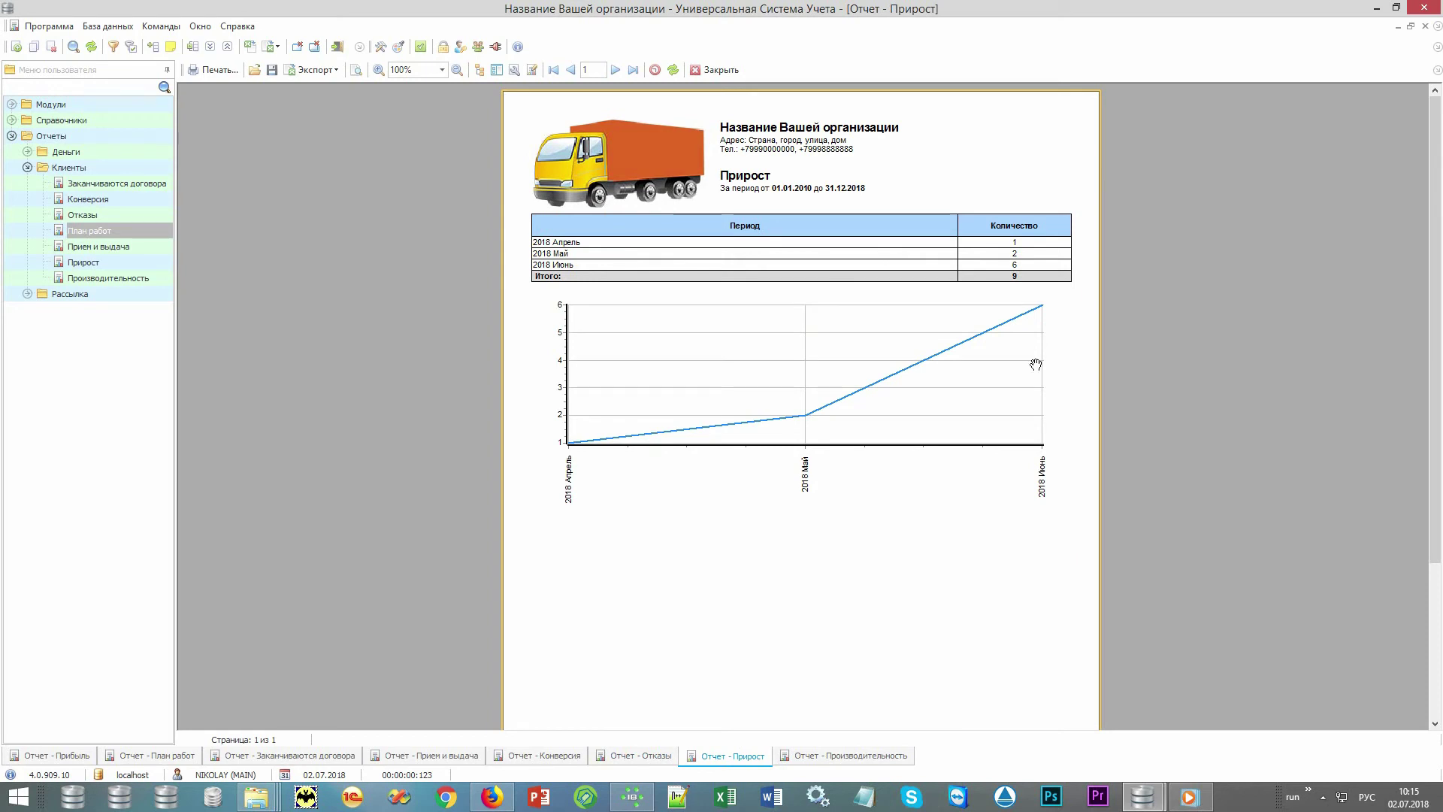
left_click(829, 761)
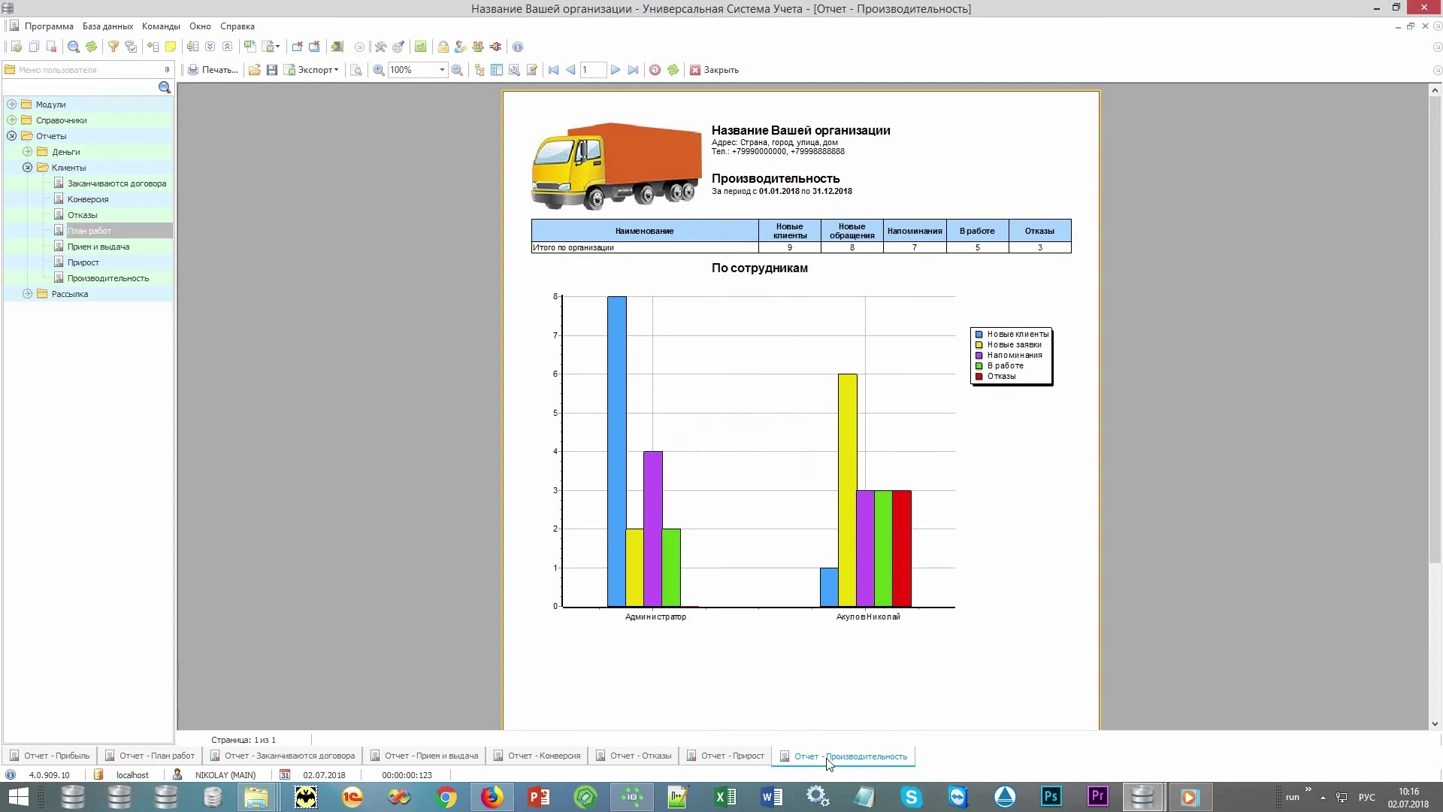